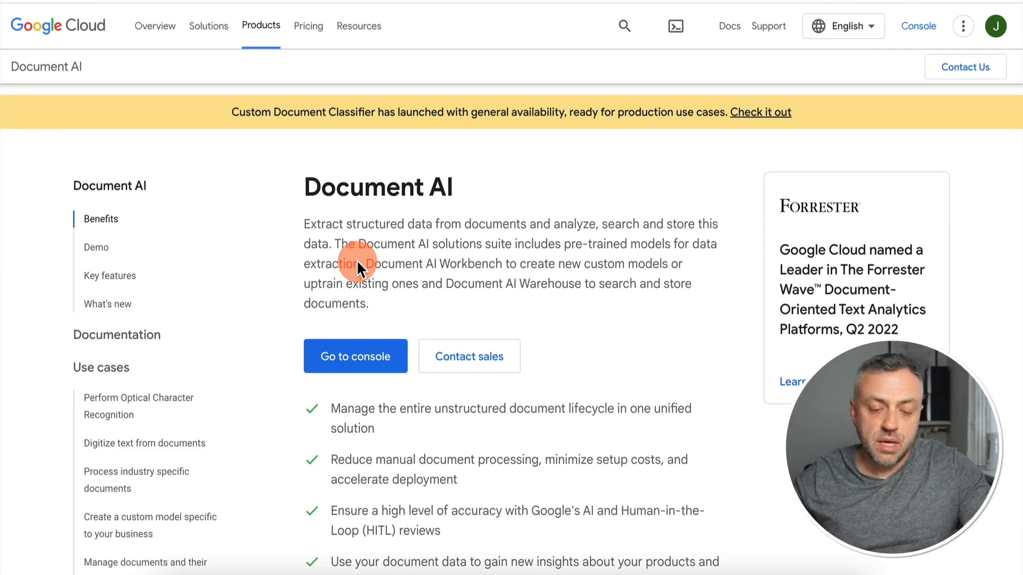
# - Preview the receipt images in the documentAiExpensesParser folder from receipt.jpg through receipt5.png, and return to the Document AI demo
pyautogui.scroll(-15, 306, 229)
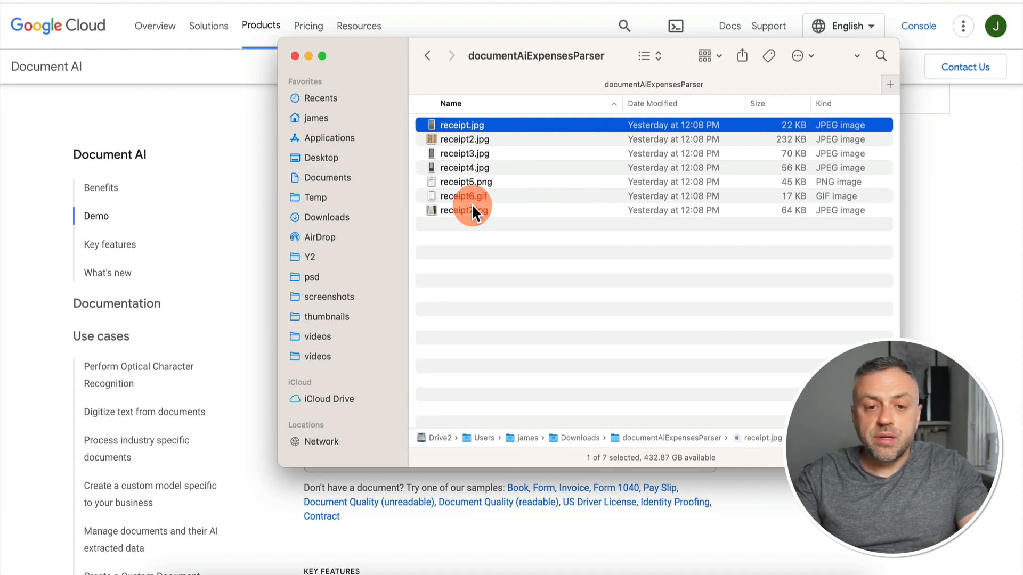
pyautogui.press('space')
pyautogui.press('Down')
pyautogui.press('Down')
pyautogui.press('Down')
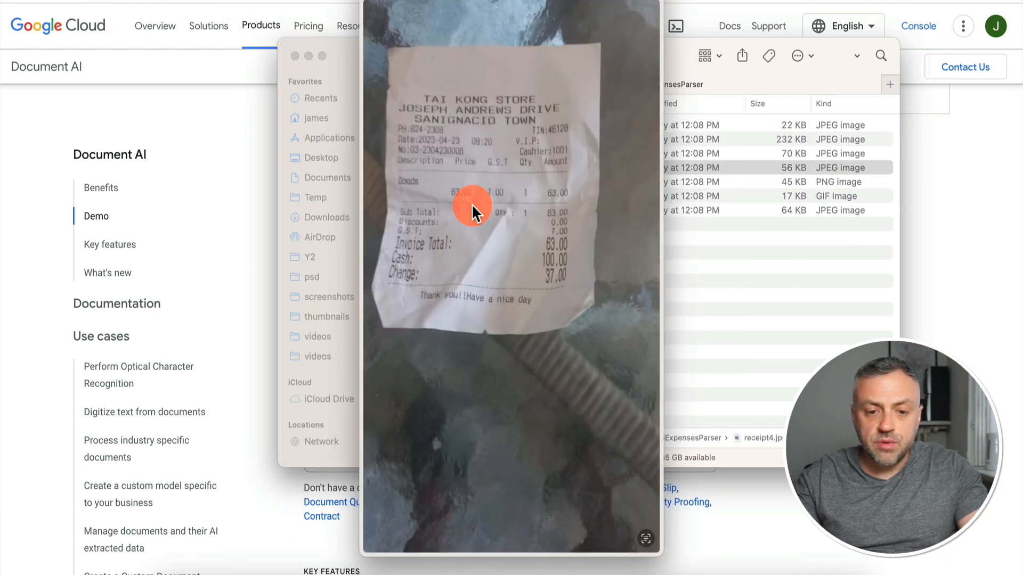
pyautogui.press('Down')
pyautogui.press('space')
pyautogui.click(231, 236)
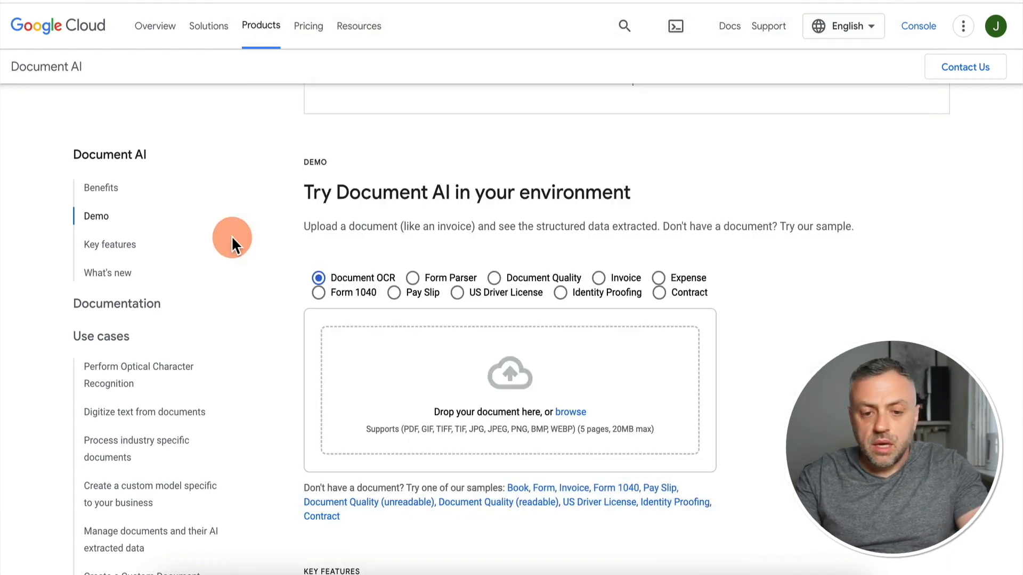
# - Select the Expense parser in the Document AI demo, upload receipt2.jpg and complete the robot check
pyautogui.click(659, 278)
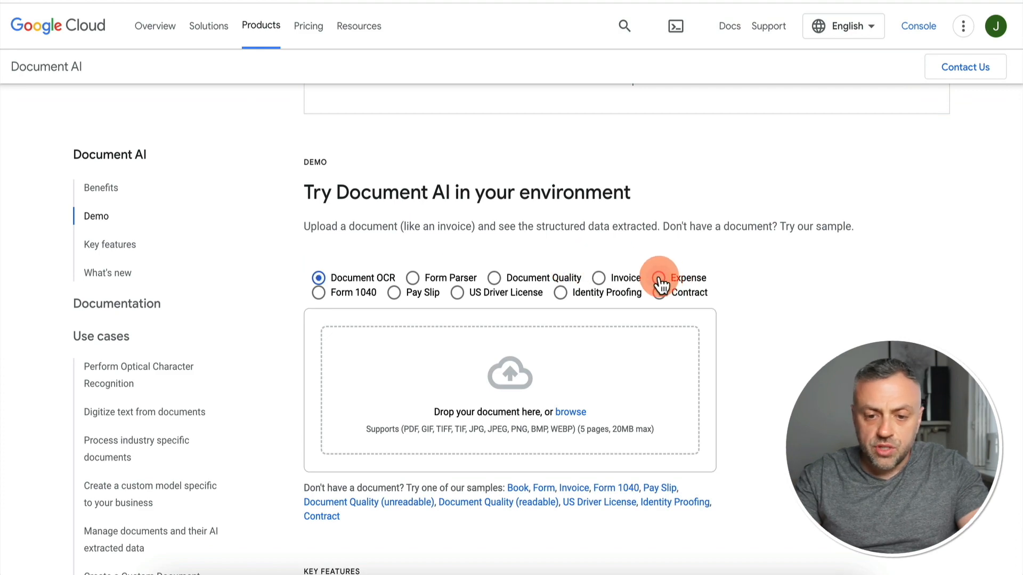
pyautogui.click(510, 376)
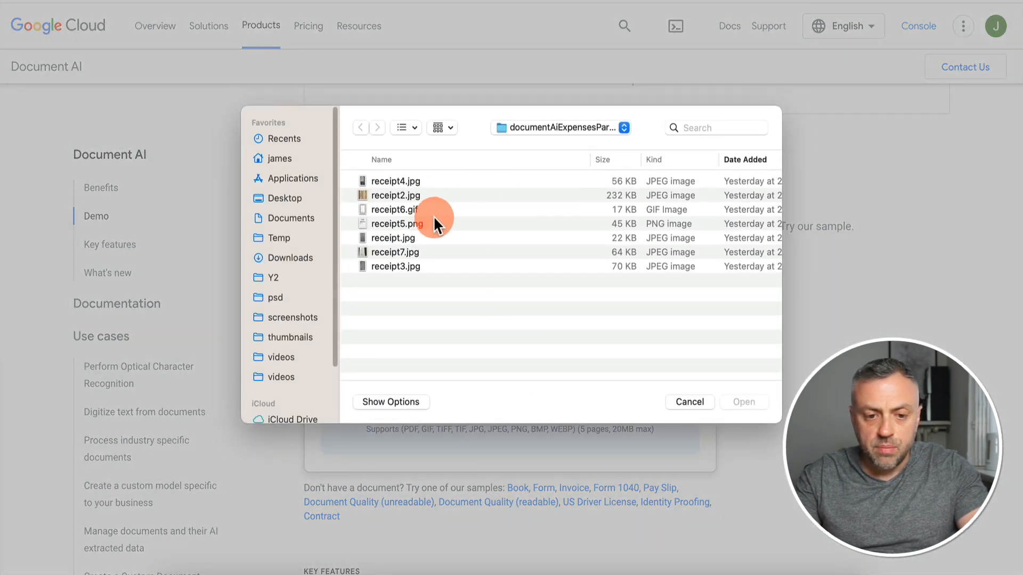
pyautogui.click(434, 218)
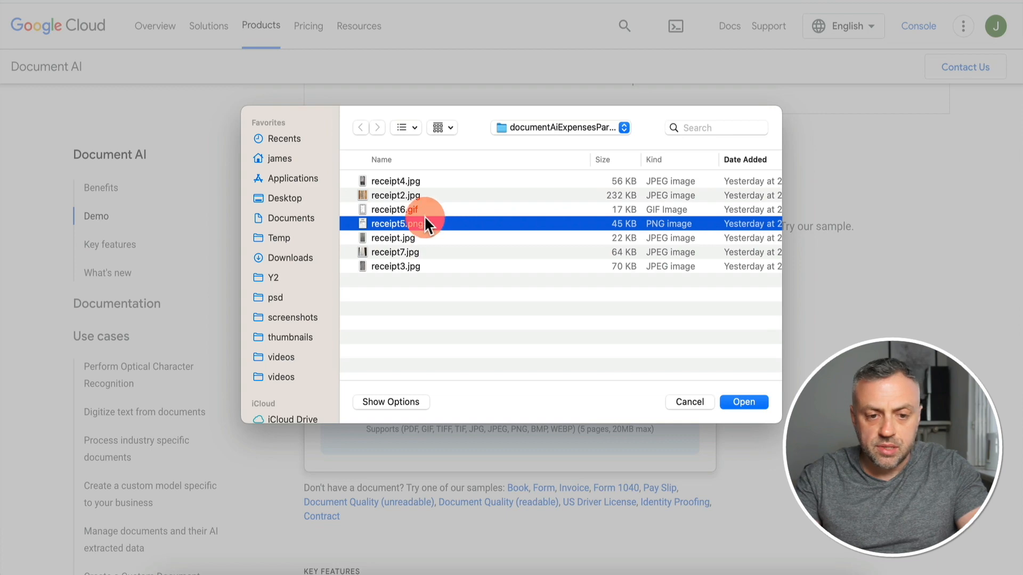
pyautogui.doubleClick(420, 196)
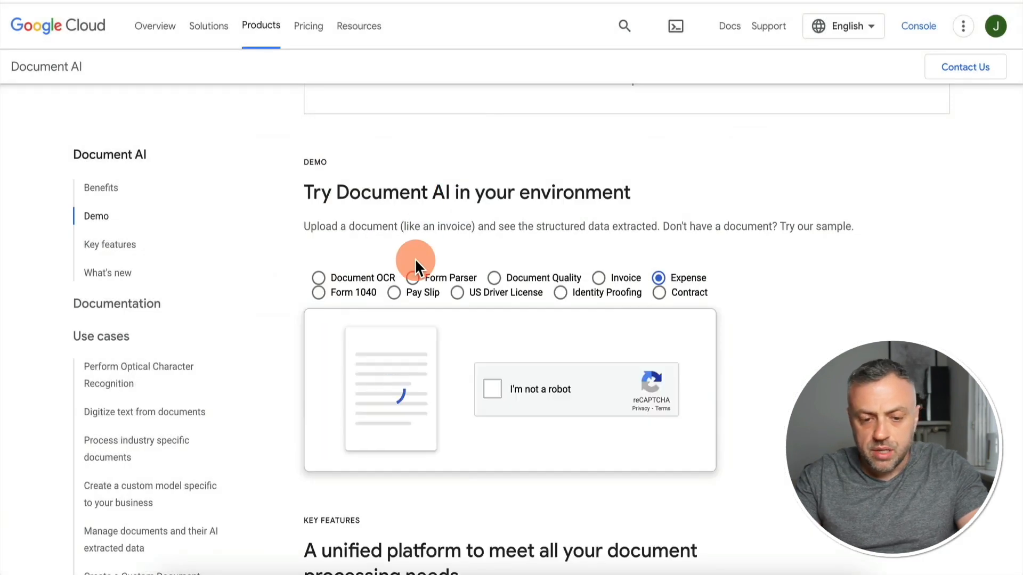
pyautogui.click(492, 389)
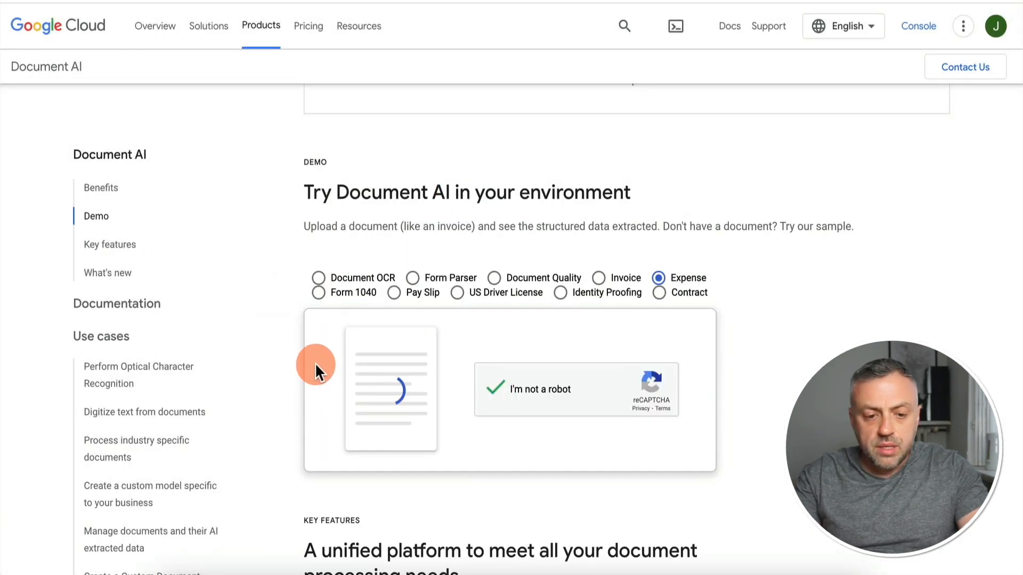
# - Examine the expense fields extracted from the Walmart receipt, comparing supplier details and line item amounts with the receipt image
pyautogui.scroll(-2, 309, 366)
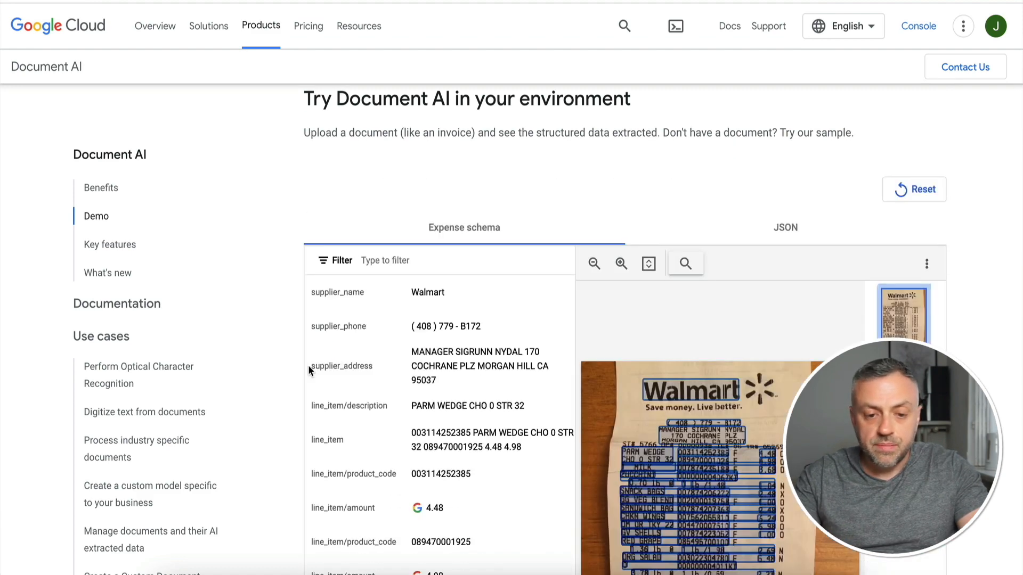
pyautogui.scroll(-2, 307, 366)
pyautogui.scroll(2, 308, 366)
pyautogui.scroll(-3, 456, 233)
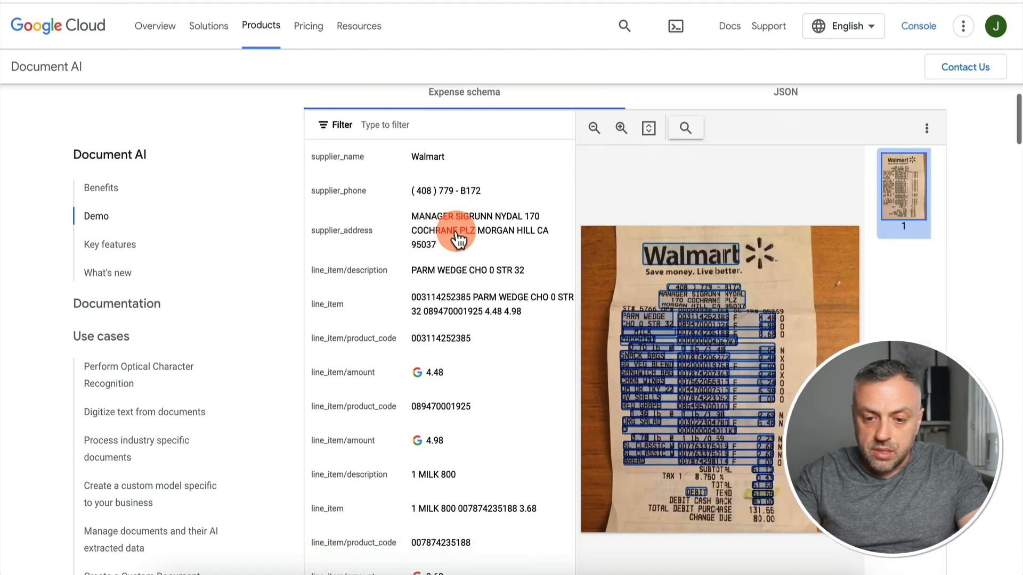
pyautogui.scroll(1, 437, 190)
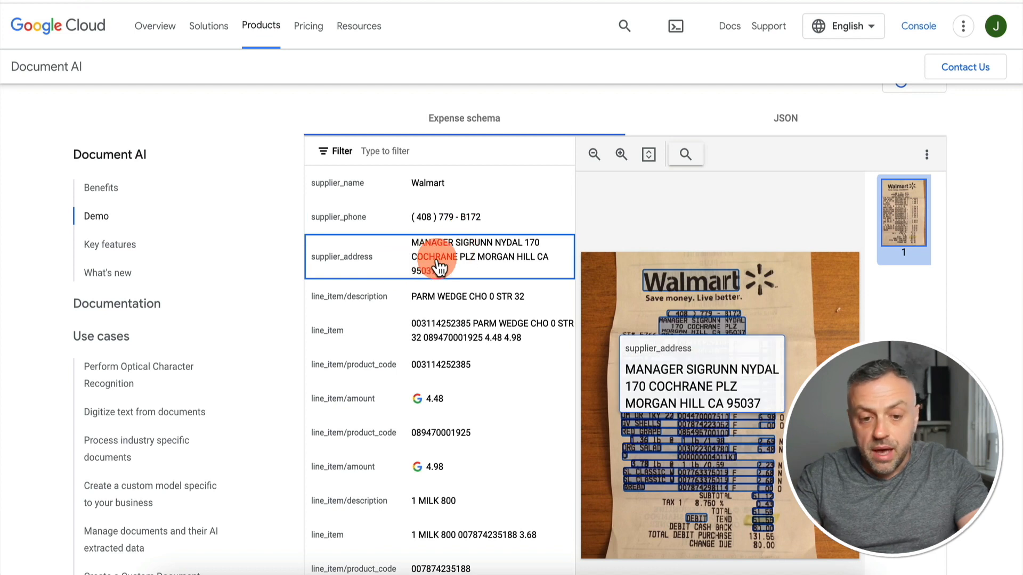
pyautogui.scroll(-2, 416, 320)
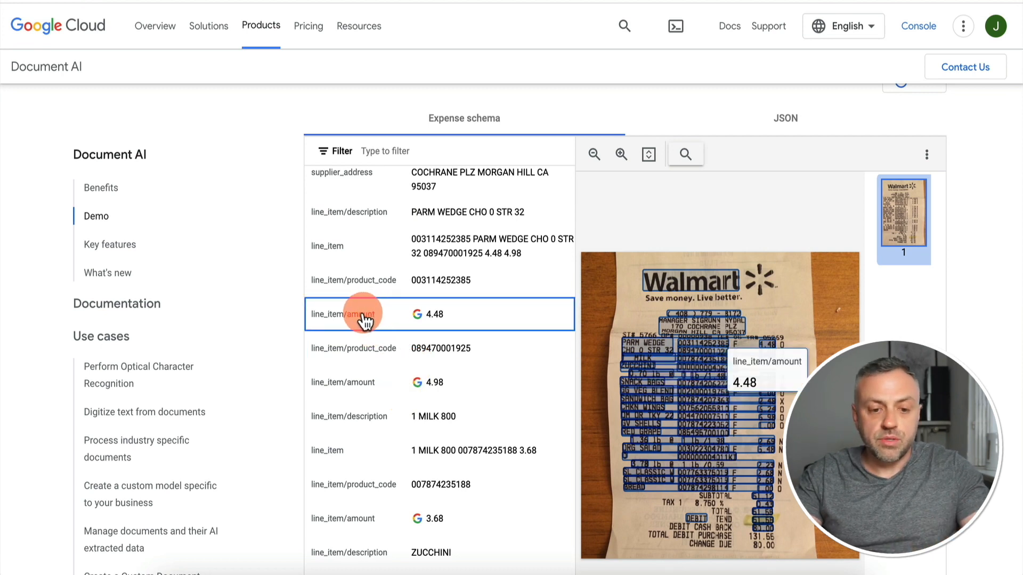
pyautogui.moveTo(421, 319)
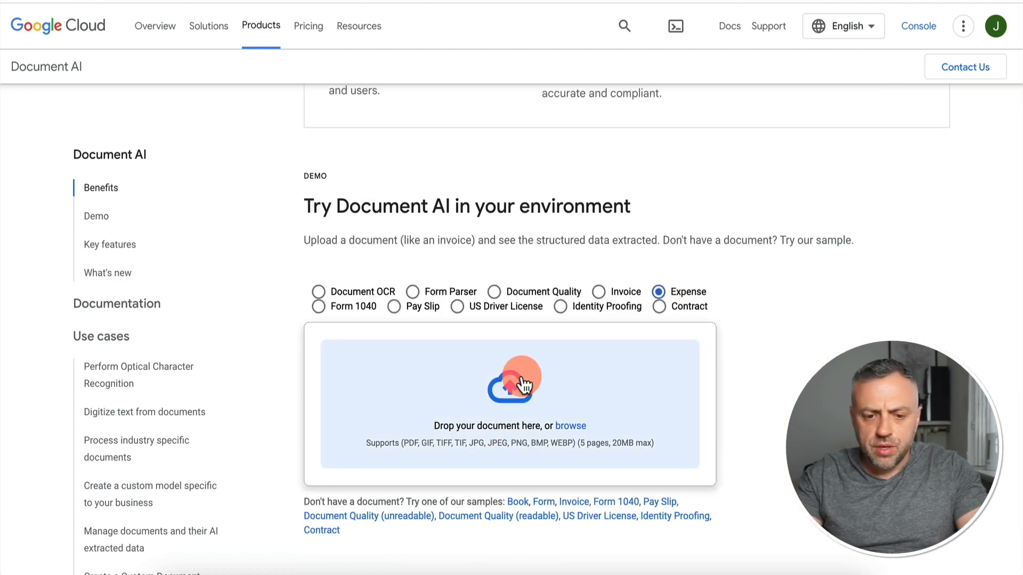
# - Preview the candidate receipts, upload receipt6.gif to the Expense parser demo and complete the robot check
pyautogui.click(521, 379)
pyautogui.click(446, 183)
pyautogui.press('space')
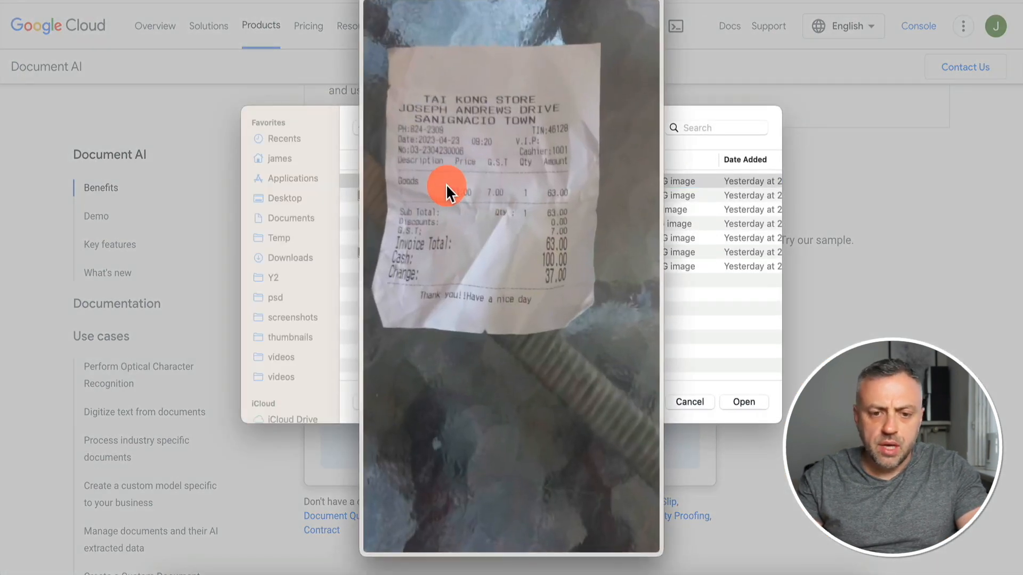
pyautogui.press('Down')
pyautogui.press('Down')
pyautogui.press('space')
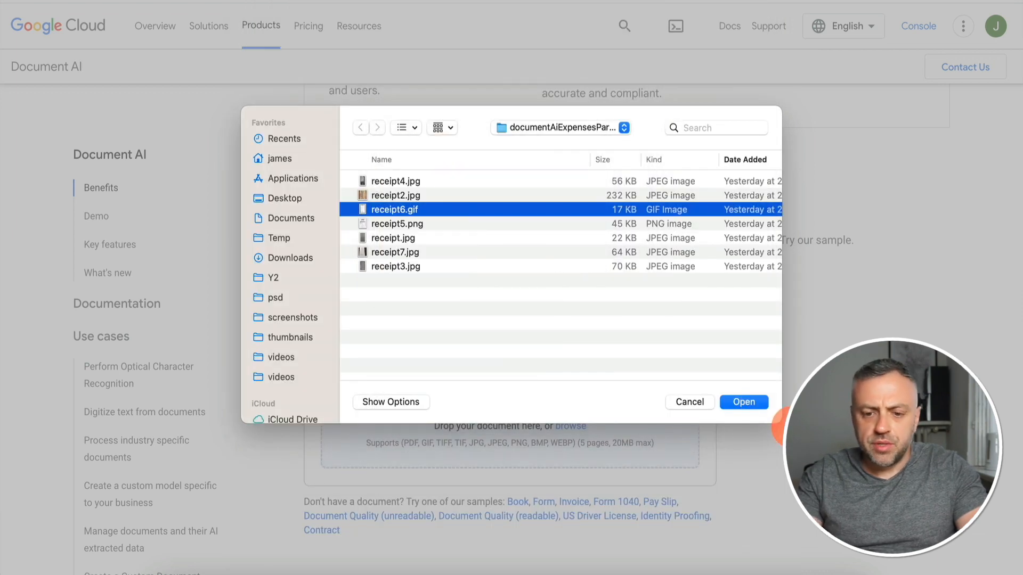
pyautogui.click(760, 405)
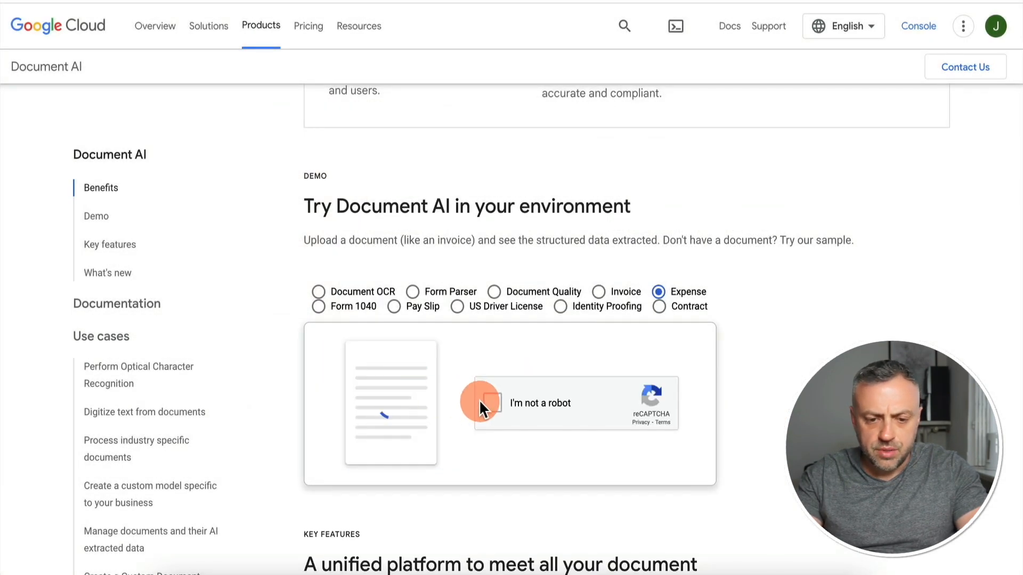
pyautogui.click(482, 402)
# - Examine the line items, payment type, total and date extracted from the Farmer's Table receipt
pyautogui.scroll(-2, 312, 376)
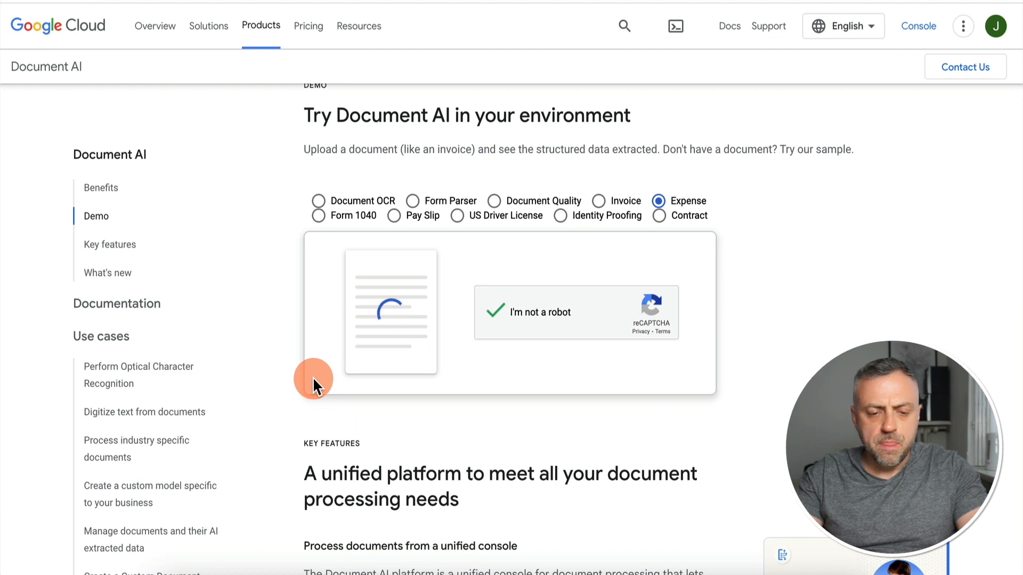
pyautogui.scroll(-3, 312, 401)
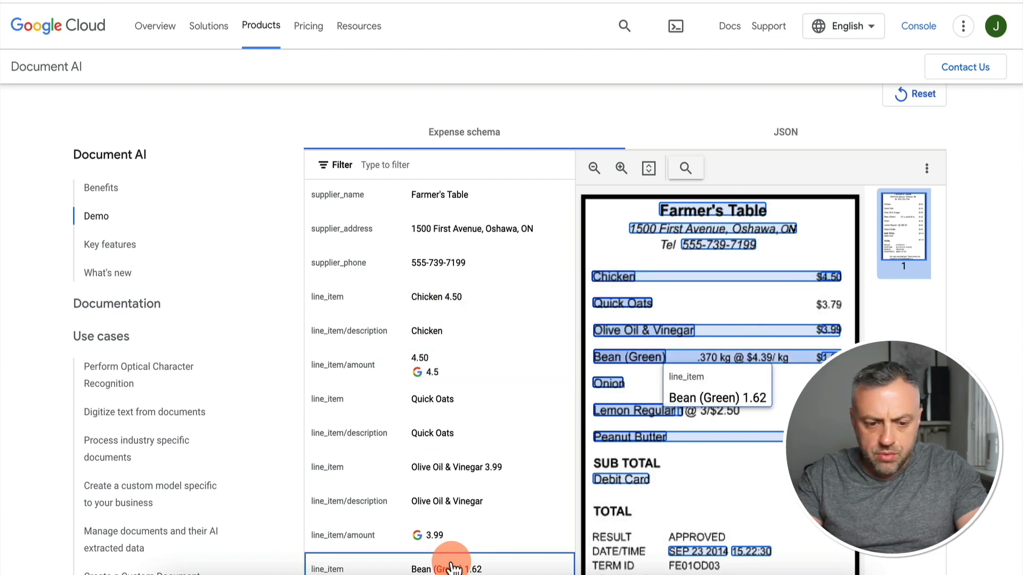
pyautogui.scroll(-4, 485, 458)
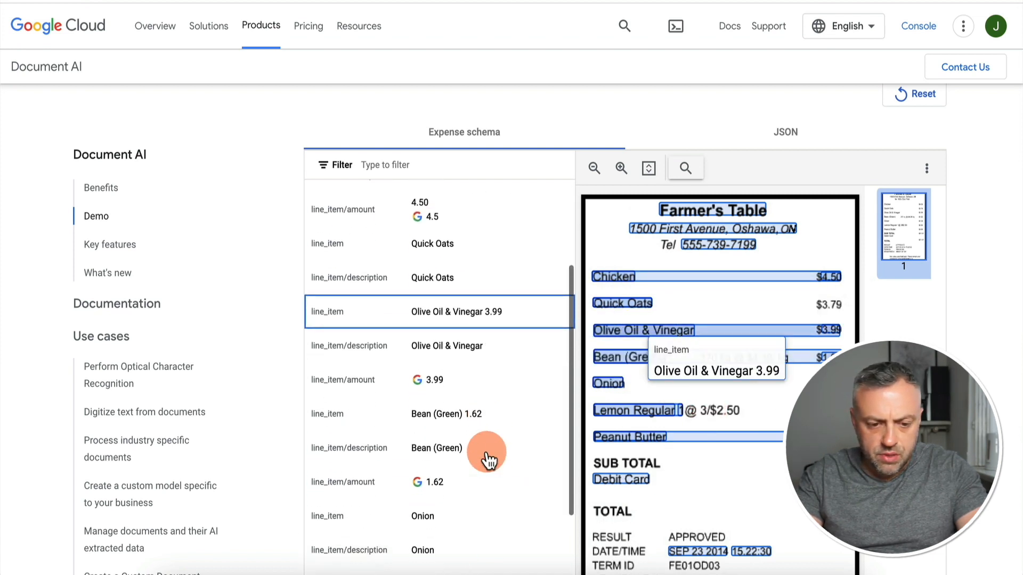
pyautogui.scroll(-8, 454, 462)
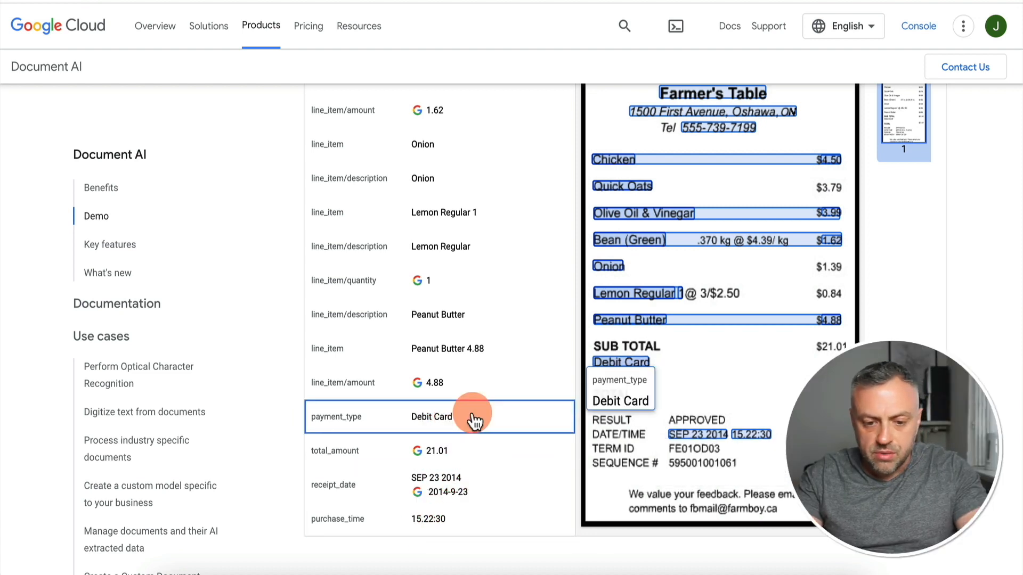
pyautogui.scroll(4, 473, 418)
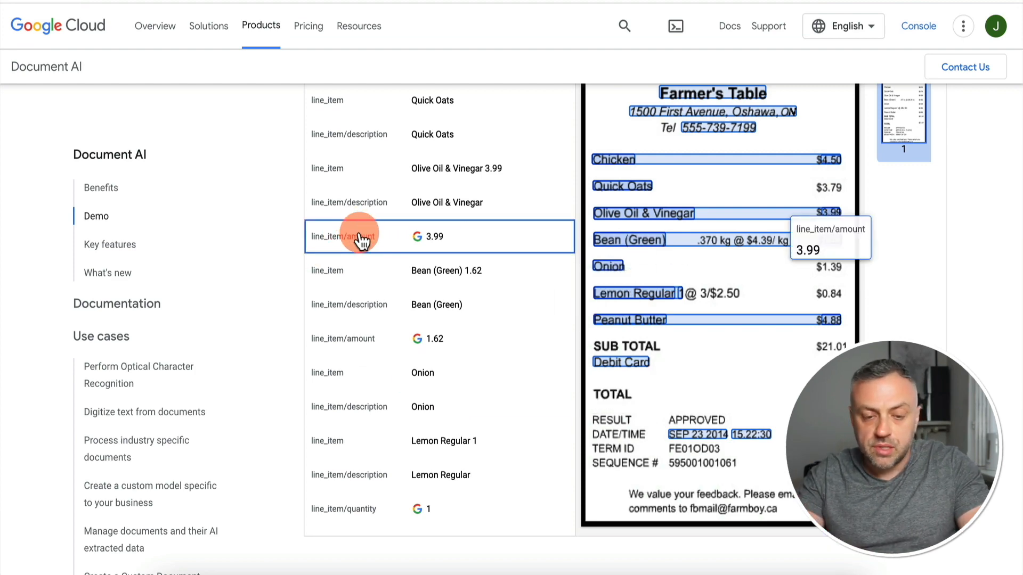
pyautogui.scroll(10, 360, 240)
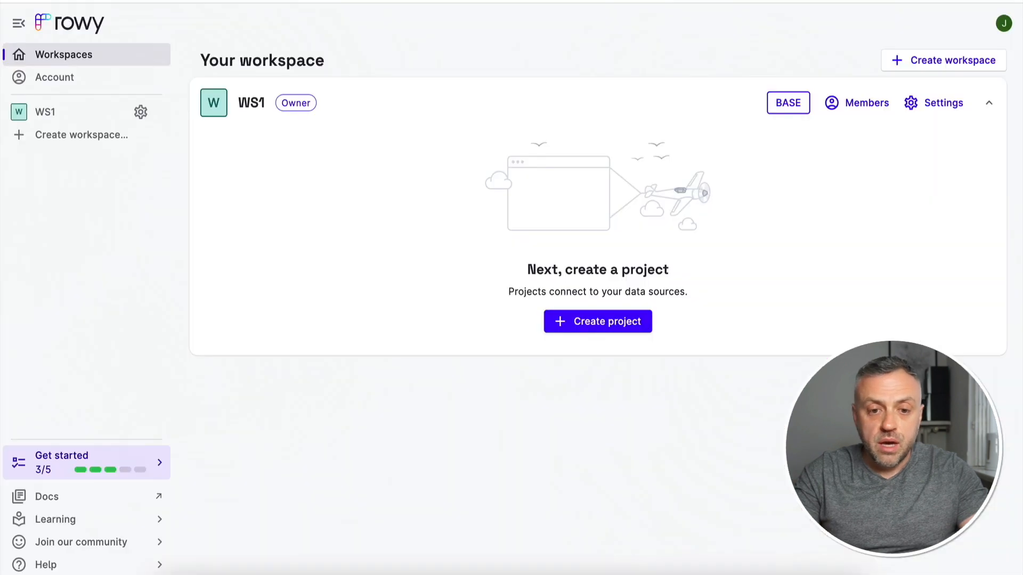
# - Start a new Rowy project in workspace WS1 named project_scan, with Firebase as its data source
pyautogui.click(343, 129)
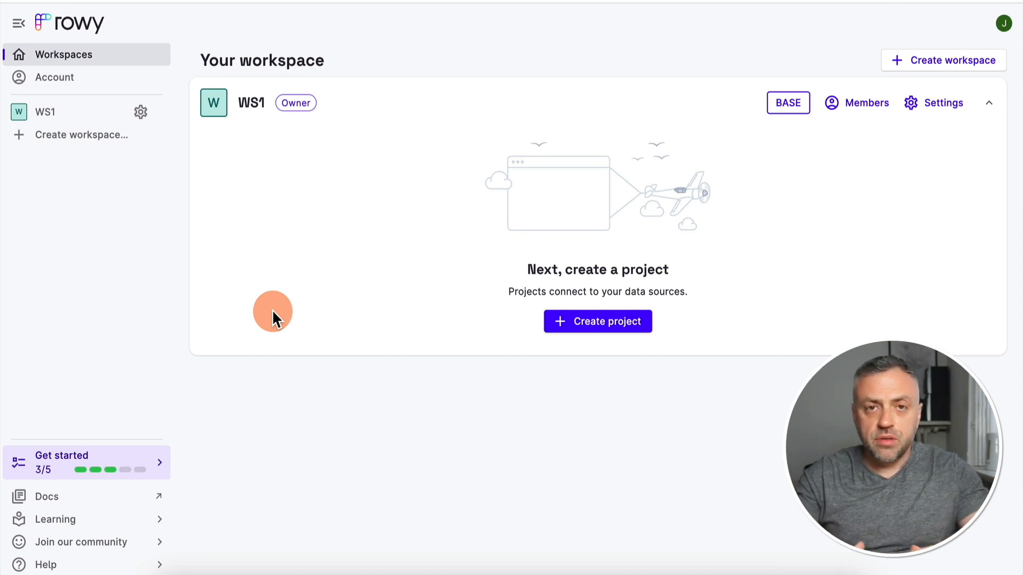
pyautogui.click(925, 105)
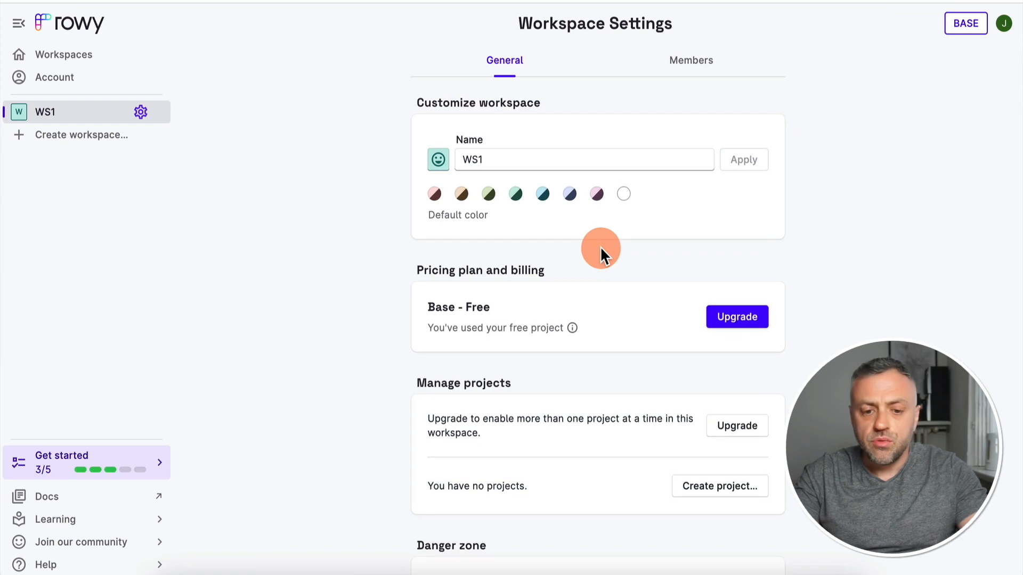
pyautogui.scroll(-3, 600, 251)
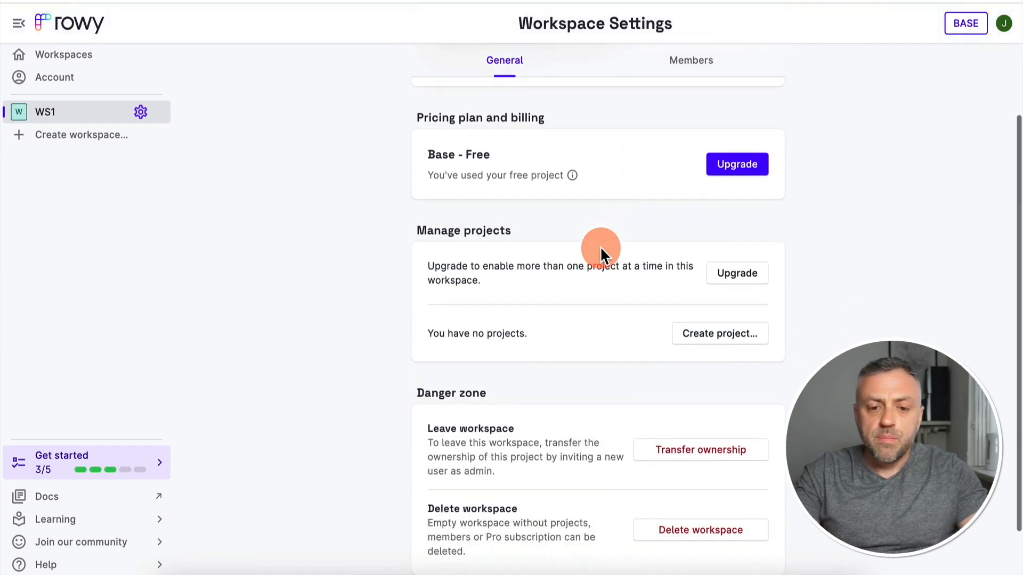
pyautogui.click(705, 337)
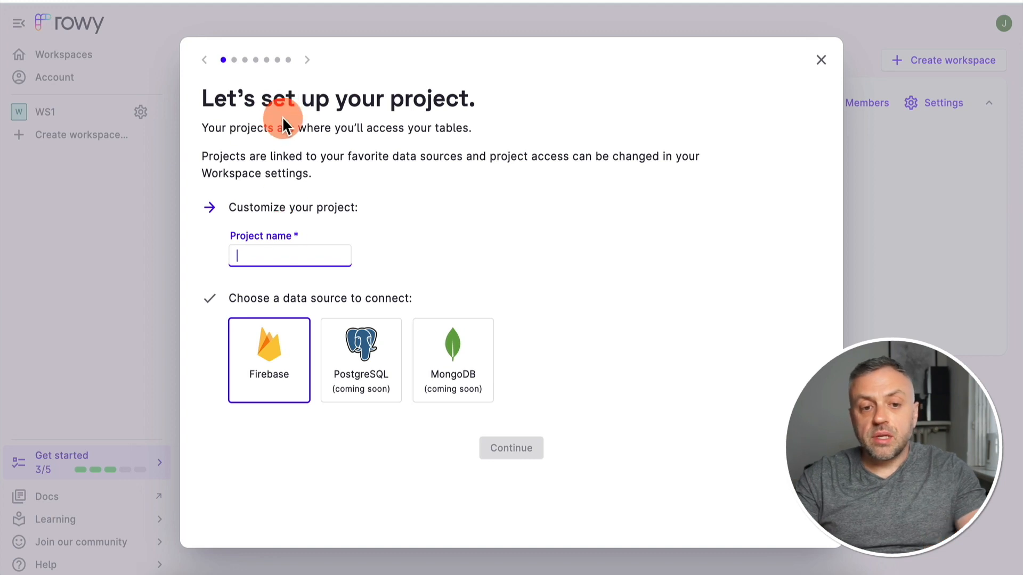
pyautogui.click(290, 256)
pyautogui.write('project_scan')
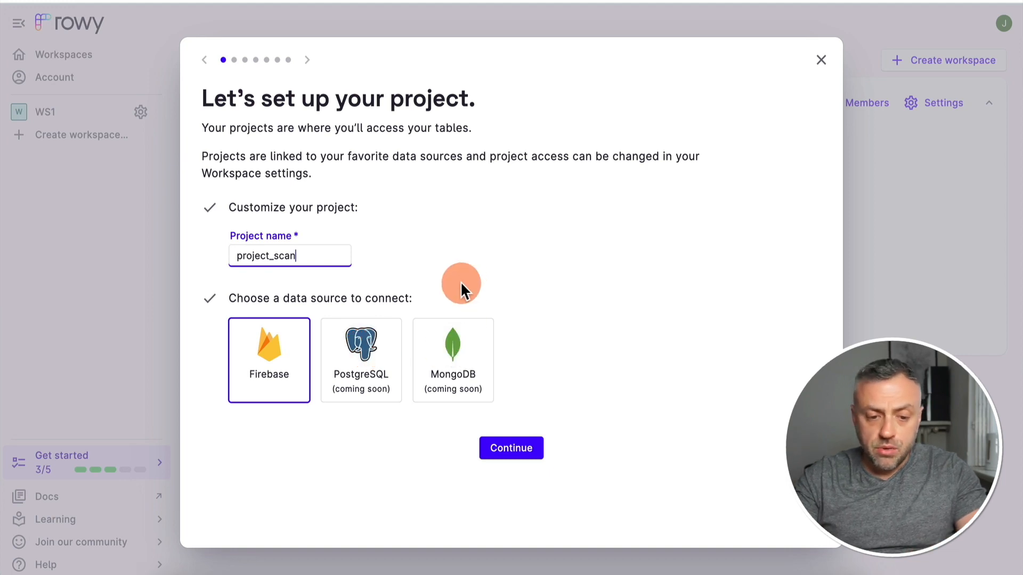
pyautogui.click(505, 449)
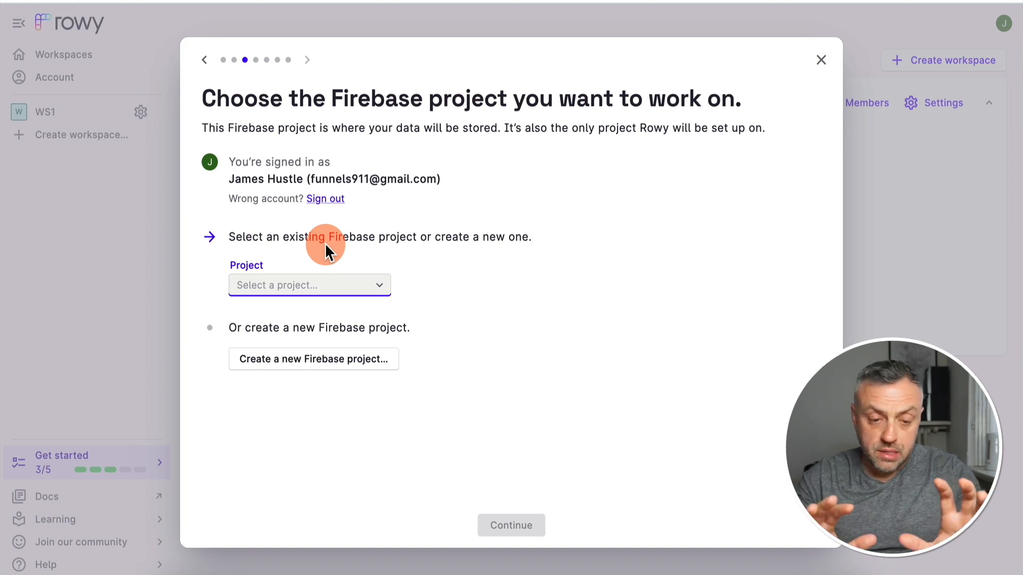
# - Create a new Firebase project named prj7 in the us-central region for the Rowy project
pyautogui.click(283, 285)
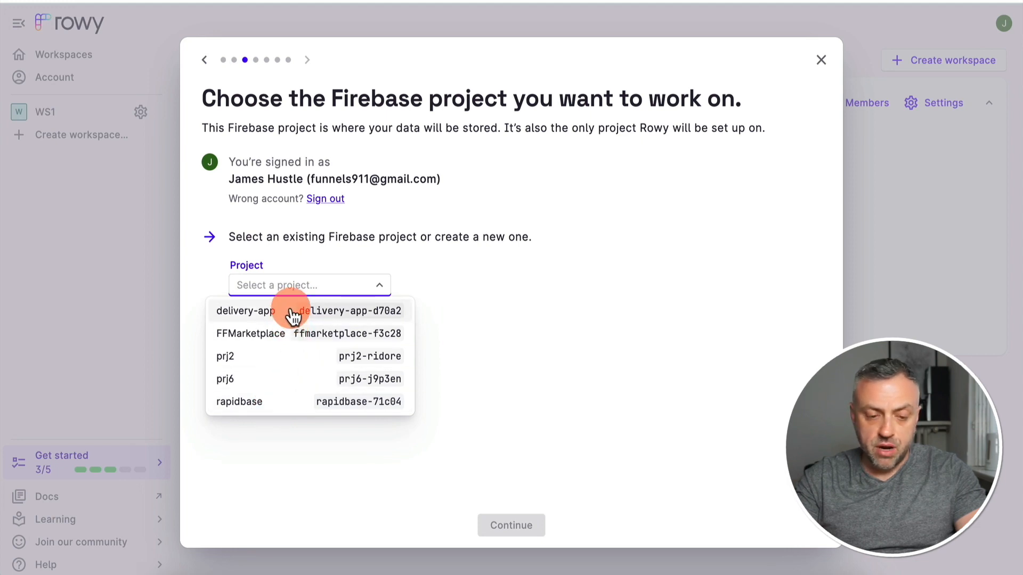
pyautogui.click(426, 255)
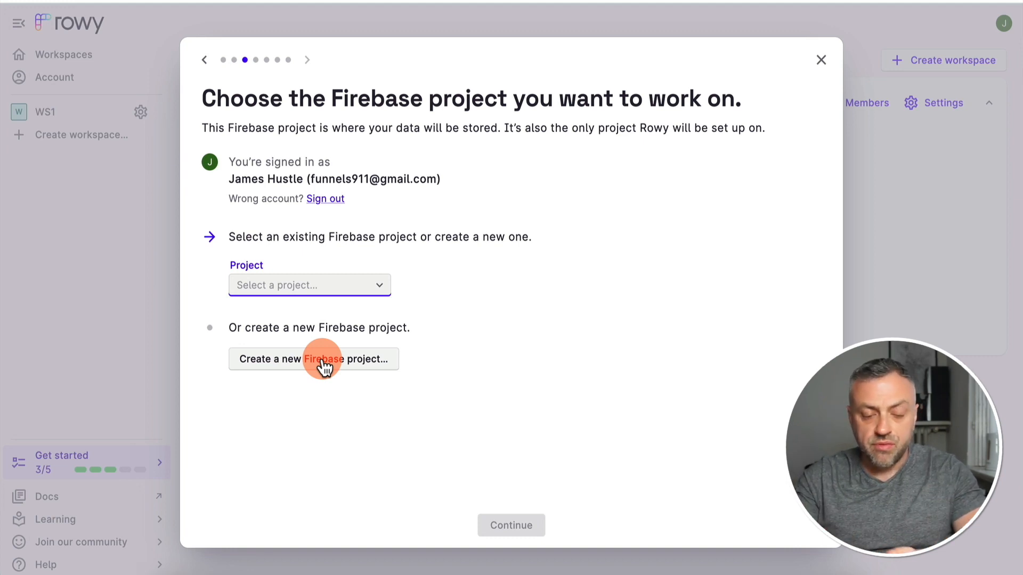
pyautogui.click(289, 363)
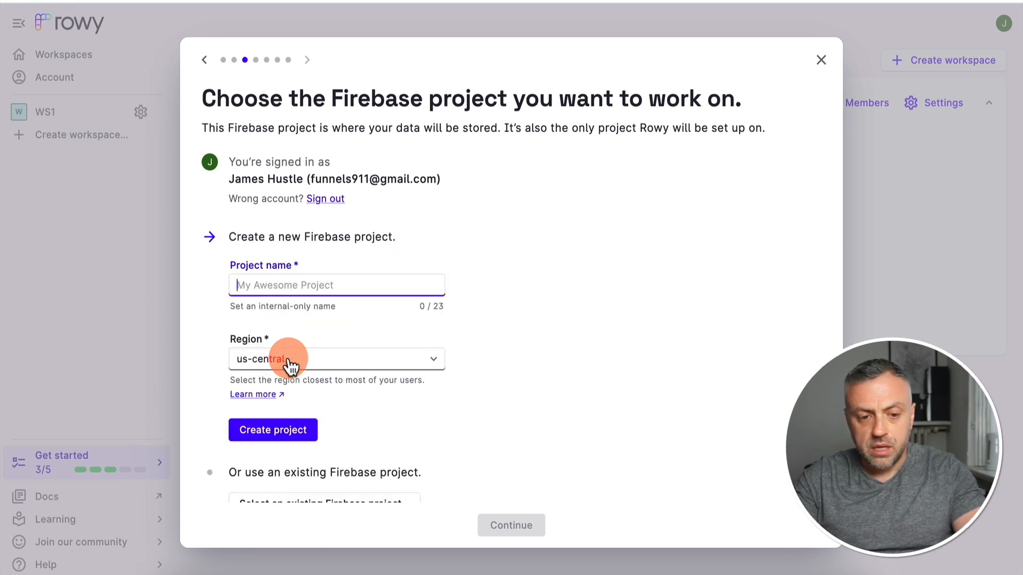
pyautogui.write('prj7')
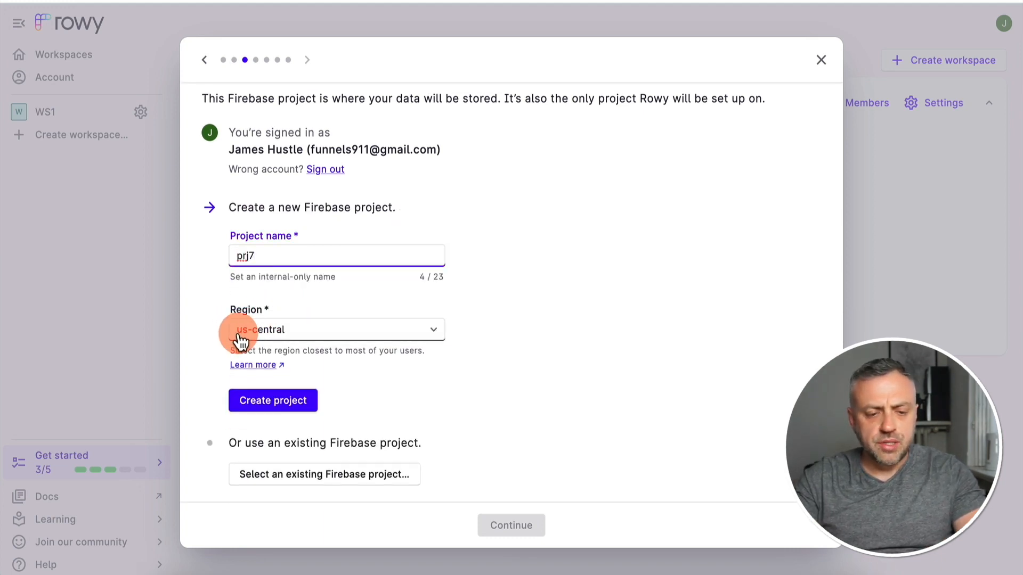
pyautogui.click(274, 404)
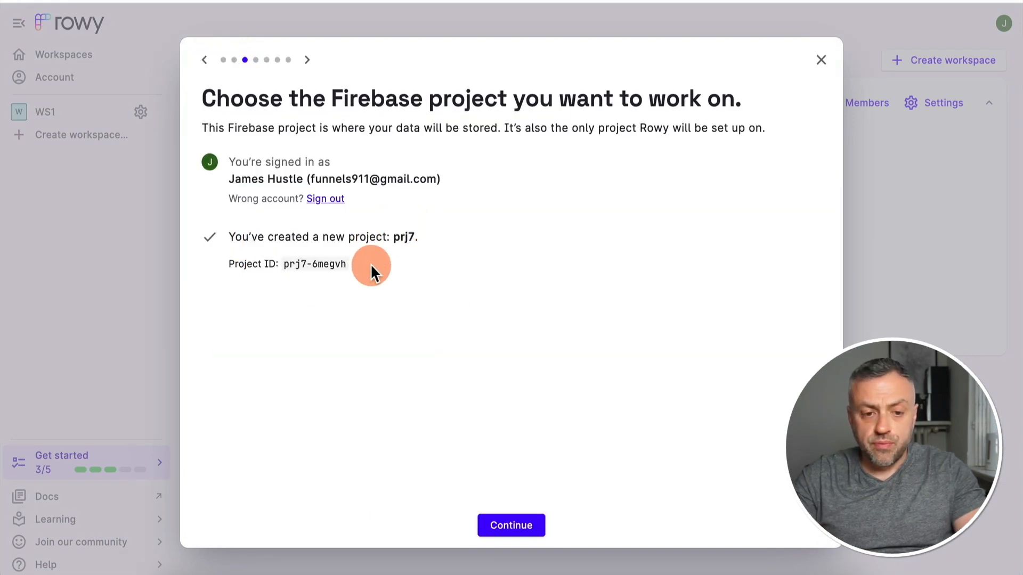
# - Enable Firebase Authentication for prj7 in the Firebase console, verify it in Rowy and finish the project setup
pyautogui.click(517, 529)
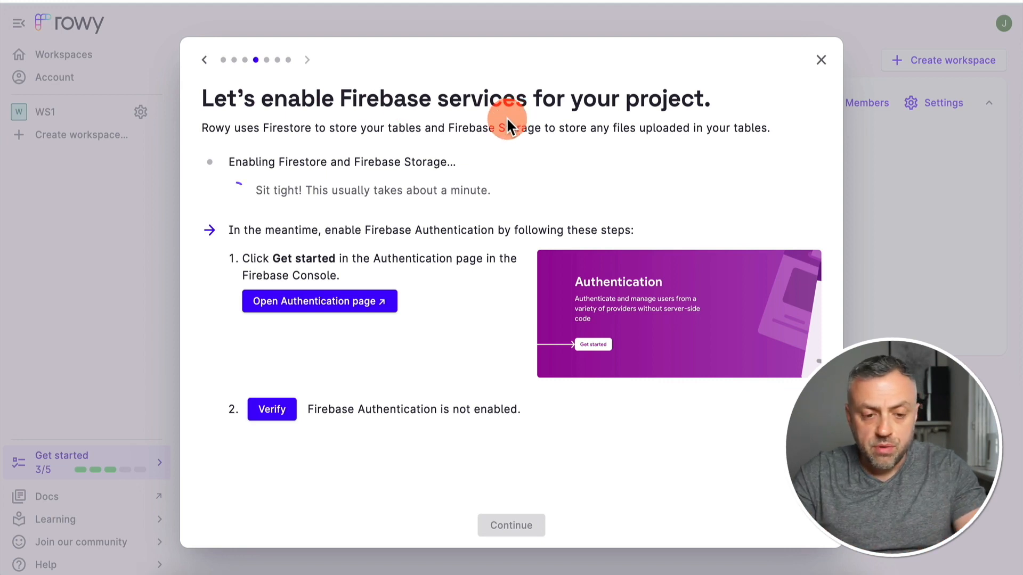
pyautogui.click(310, 301)
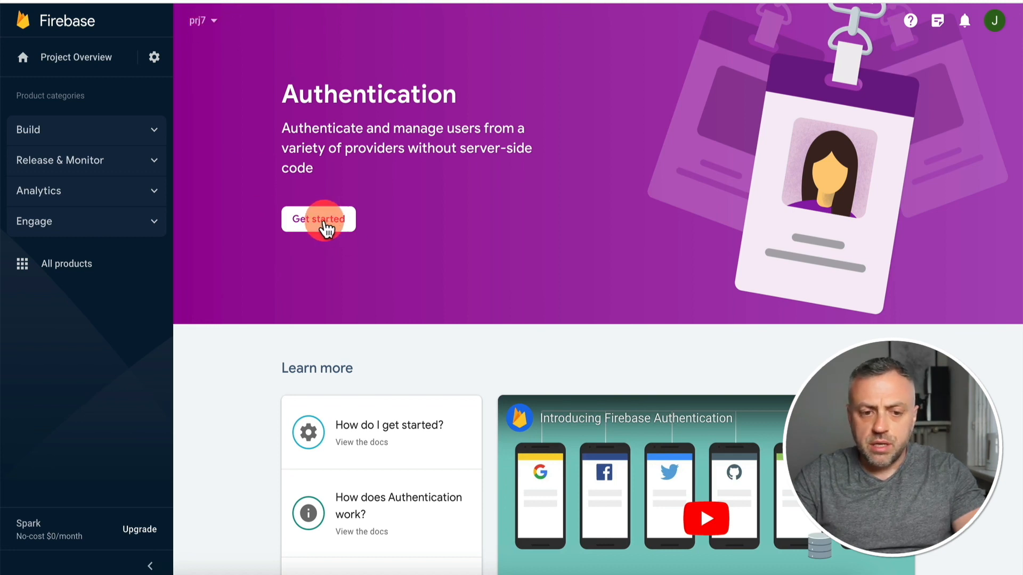
pyautogui.click(325, 224)
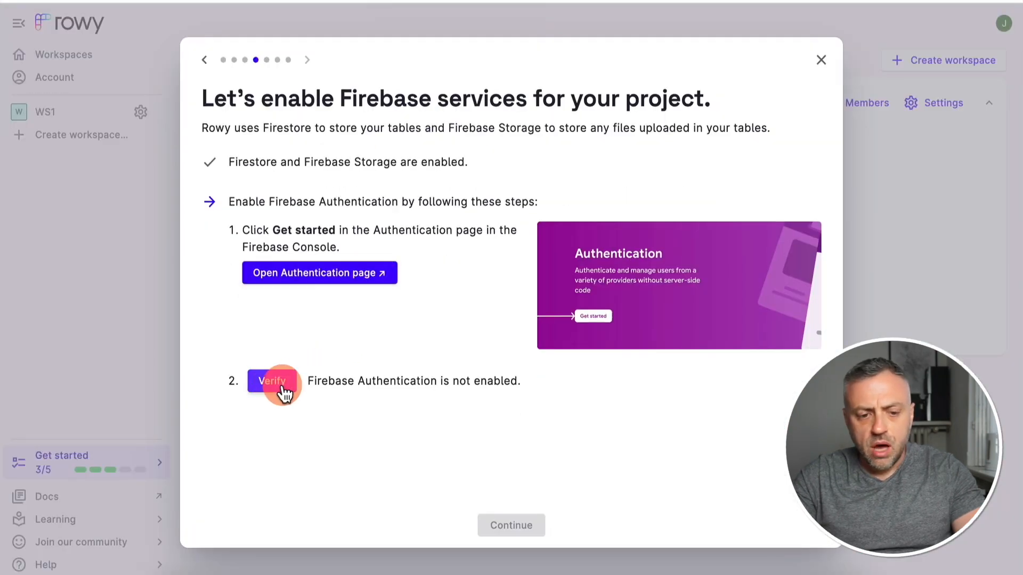
pyautogui.click(280, 383)
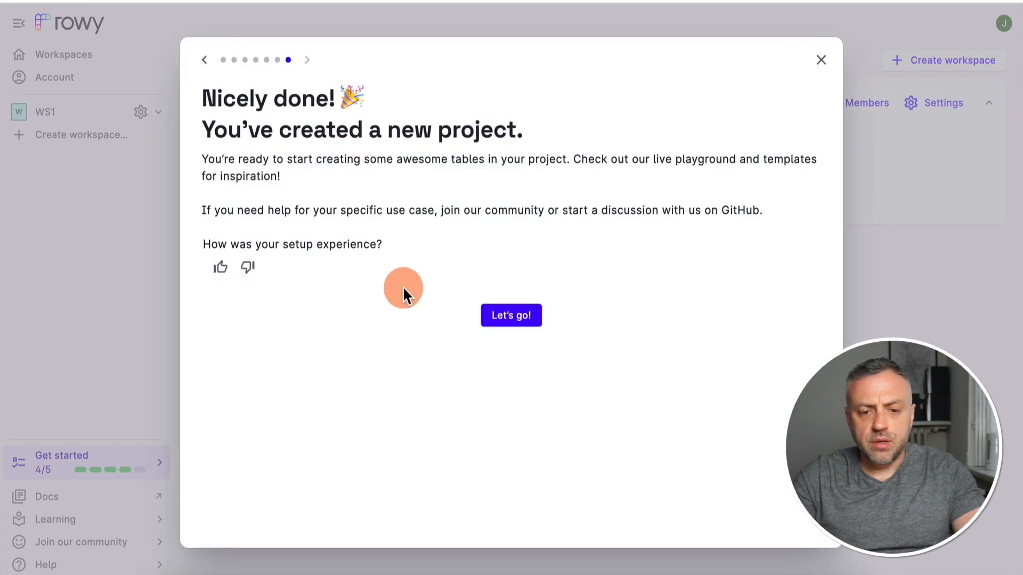
pyautogui.click(515, 314)
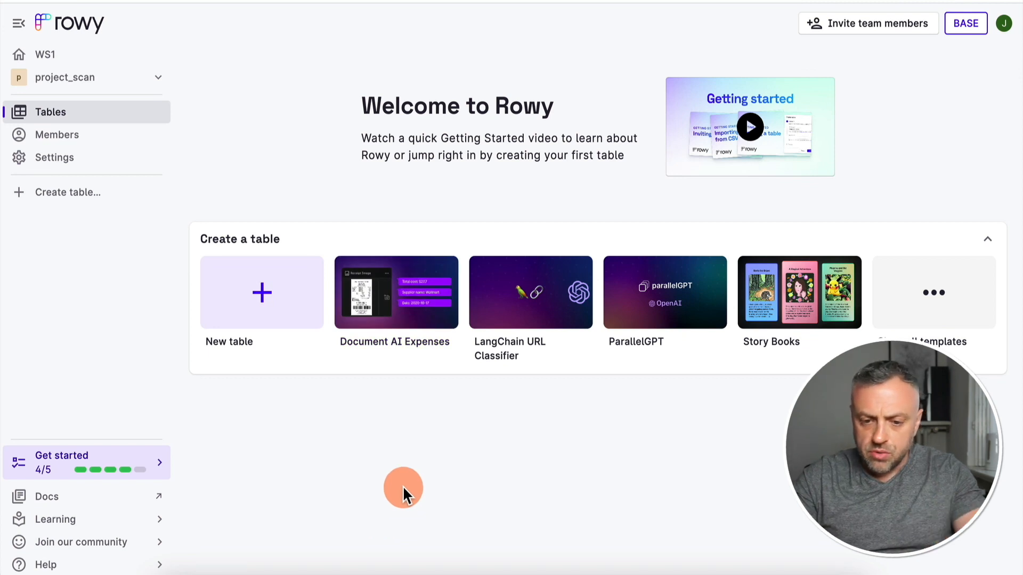
# - Browse Rowy's full template gallery and open the Document AI Expenses template
pyautogui.click(941, 300)
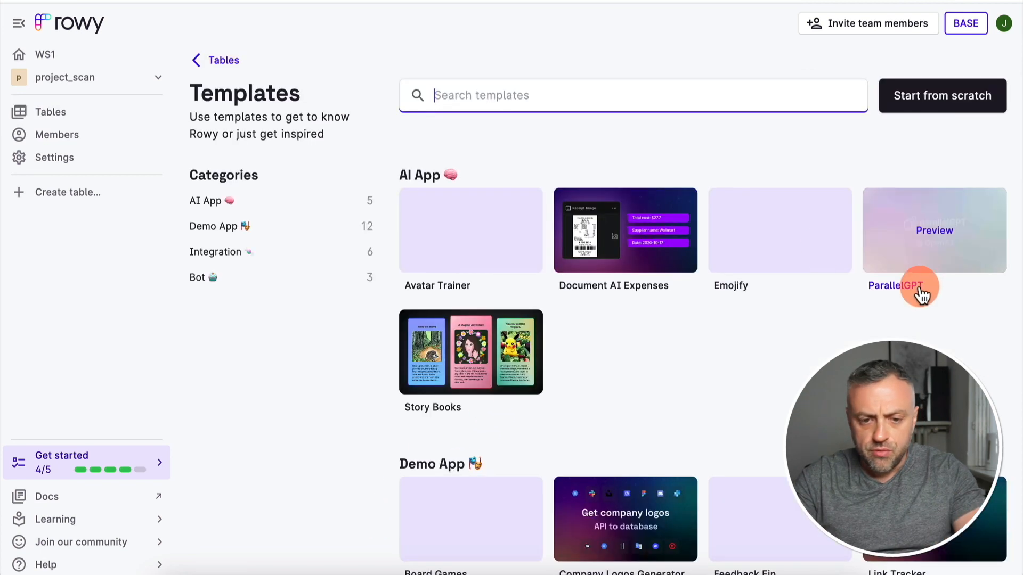
pyautogui.scroll(-1, 468, 225)
pyautogui.scroll(-5, 468, 225)
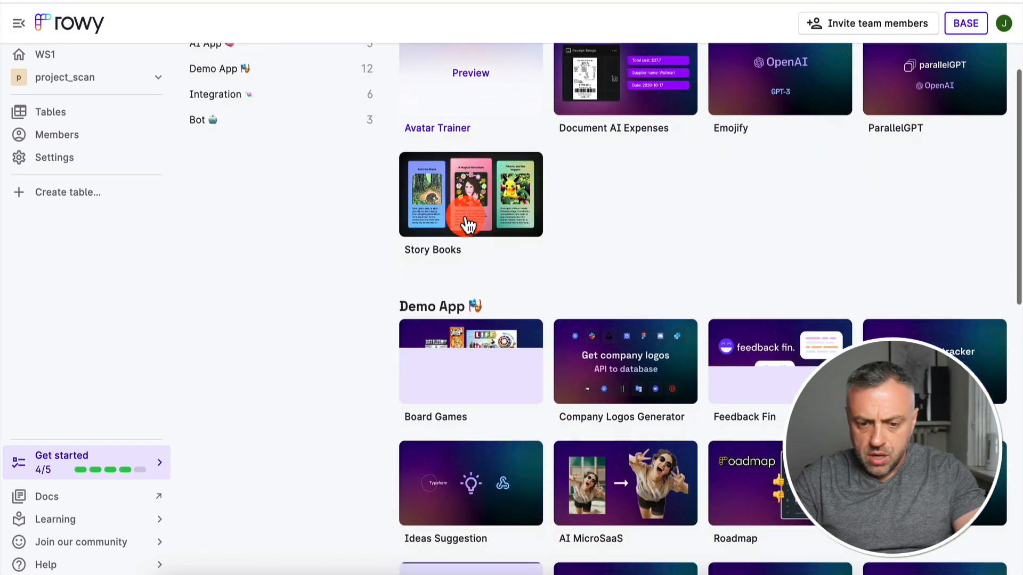
pyautogui.scroll(-3, 560, 246)
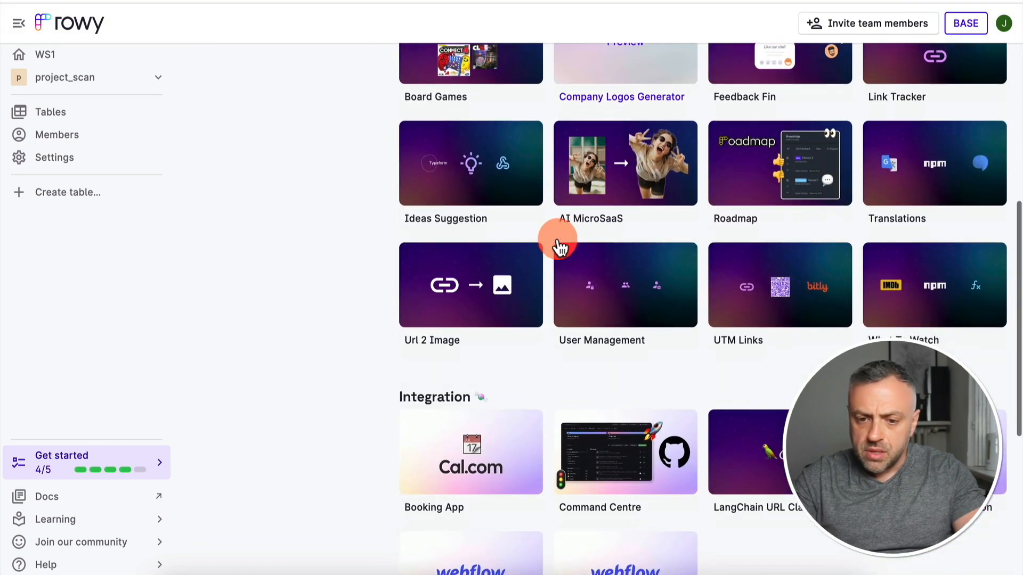
pyautogui.scroll(8, 560, 247)
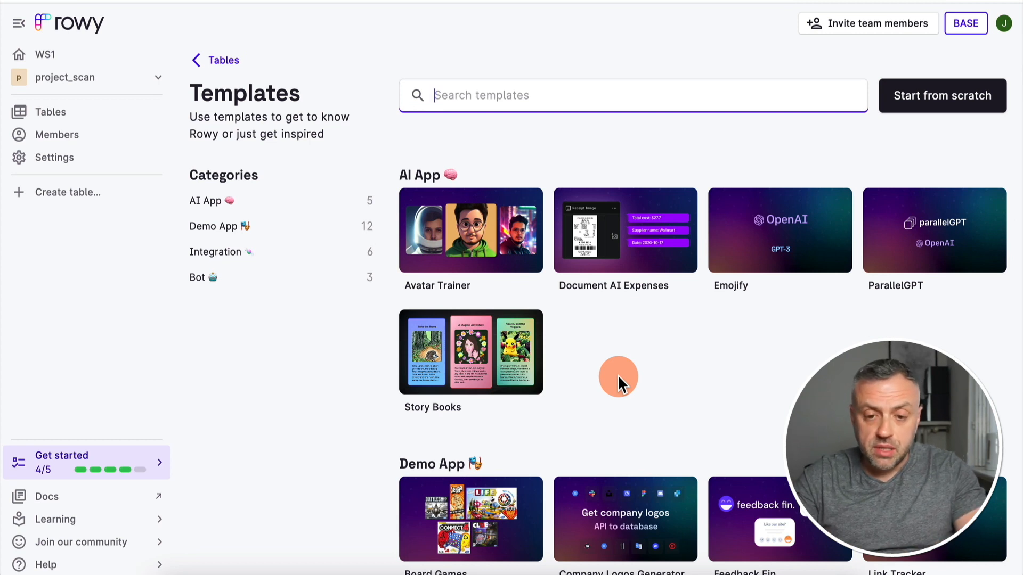
pyautogui.click(632, 231)
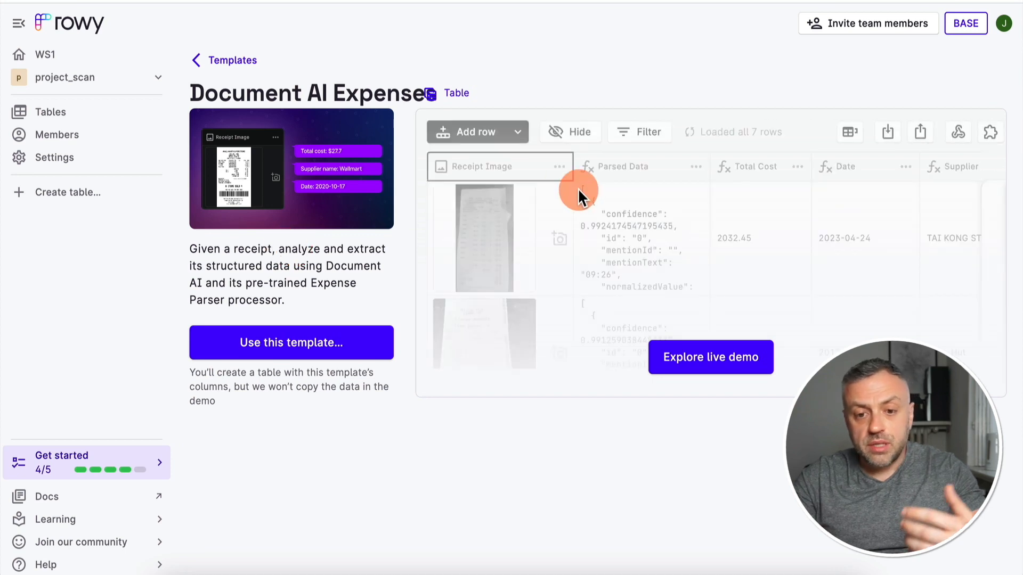
# - Explore the template's live demo table, comparing the receipt images with their parsed data, total cost, date and supplier name
pyautogui.click(714, 360)
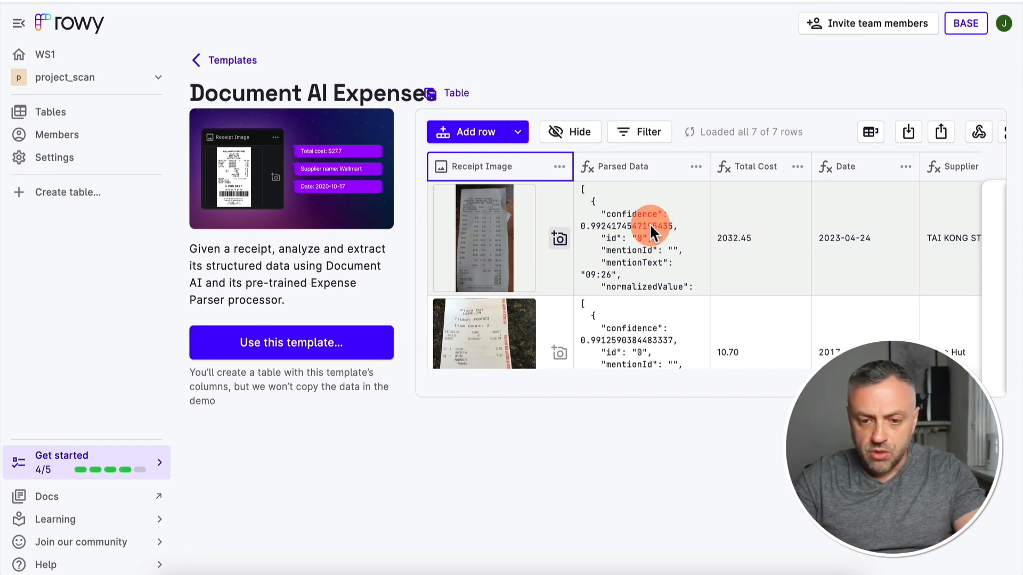
pyautogui.hscroll(3, 782, 238)
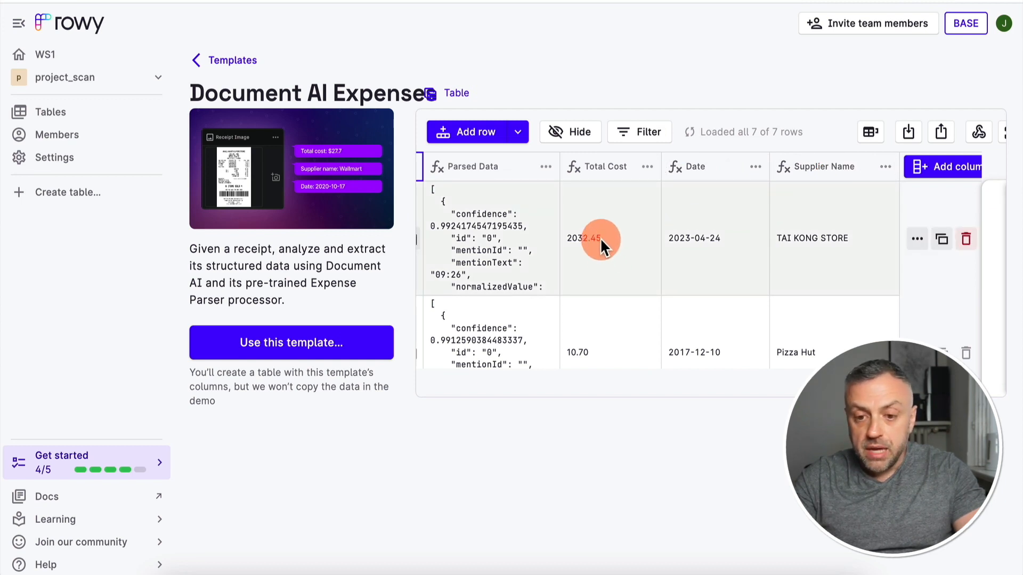
pyautogui.scroll(-2, 820, 245)
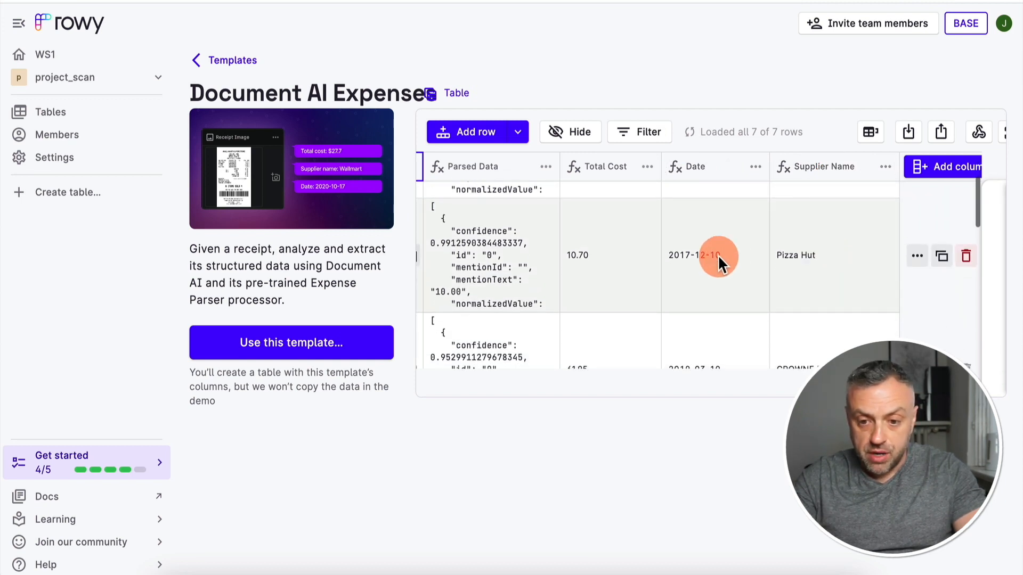
pyautogui.hscroll(-2, 730, 259)
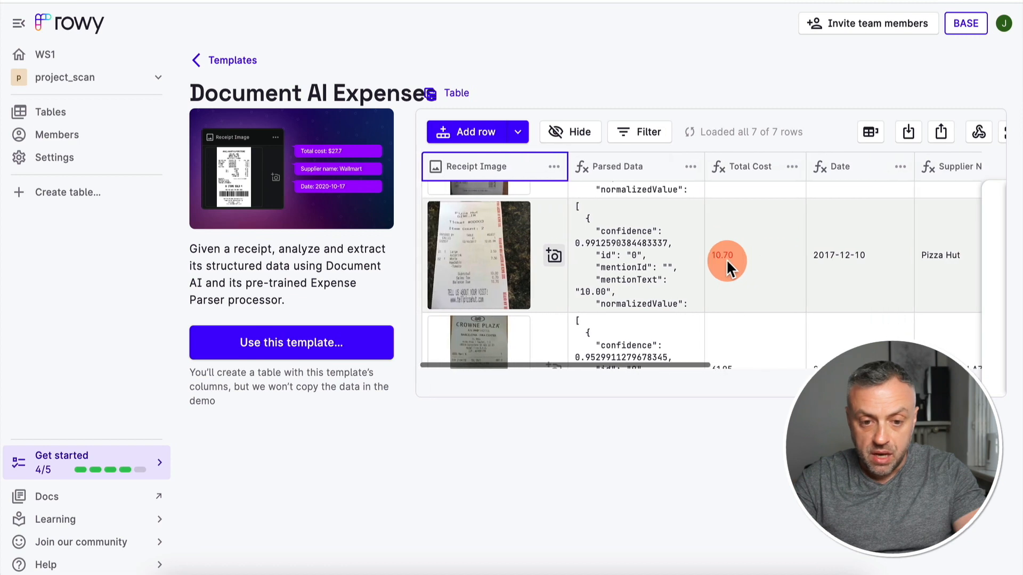
pyautogui.scroll(-2, 753, 263)
pyautogui.hscroll(2, 753, 263)
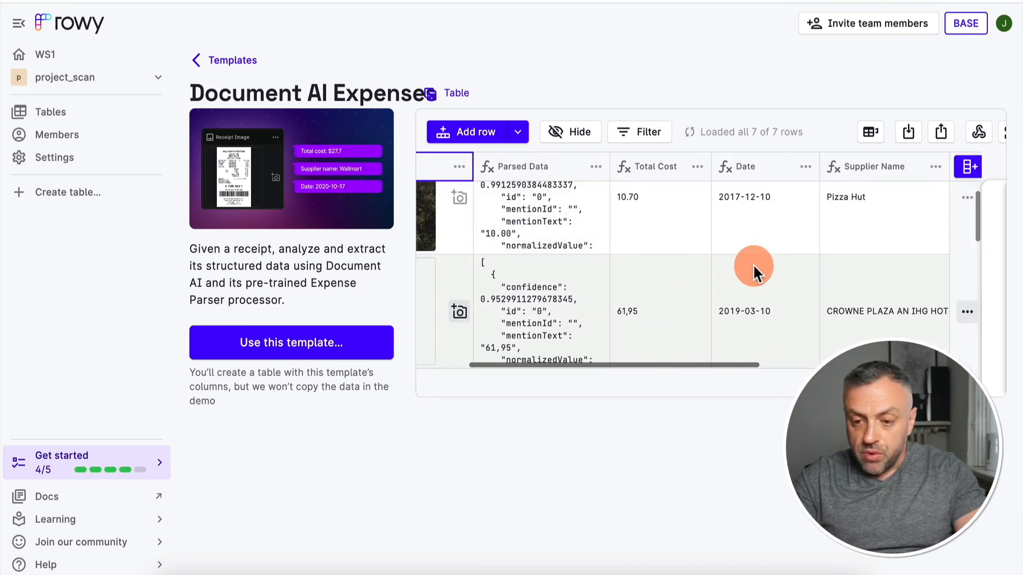
pyautogui.scroll(-2, 875, 312)
pyautogui.scroll(-2, 874, 312)
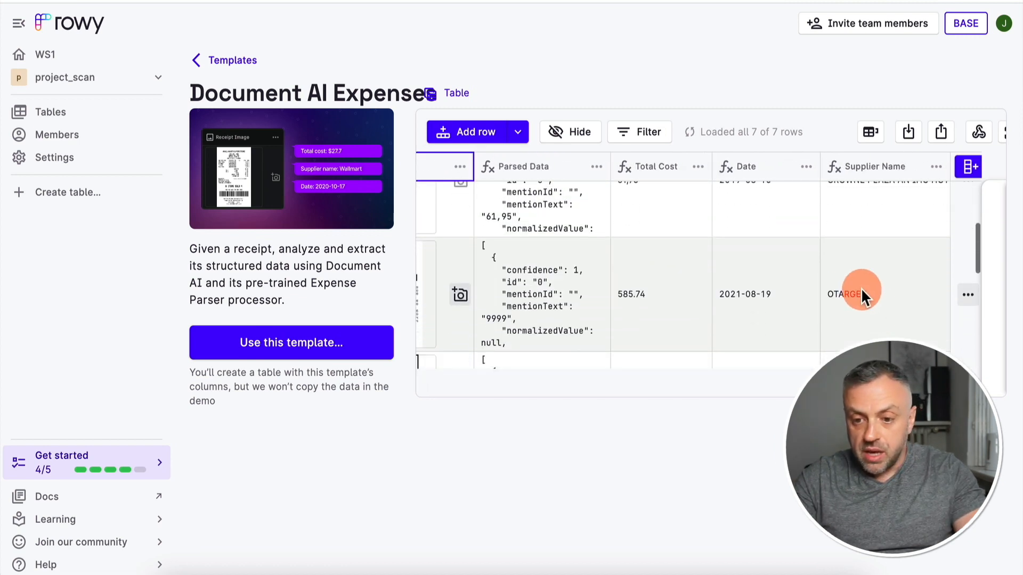
pyautogui.scroll(-2, 839, 289)
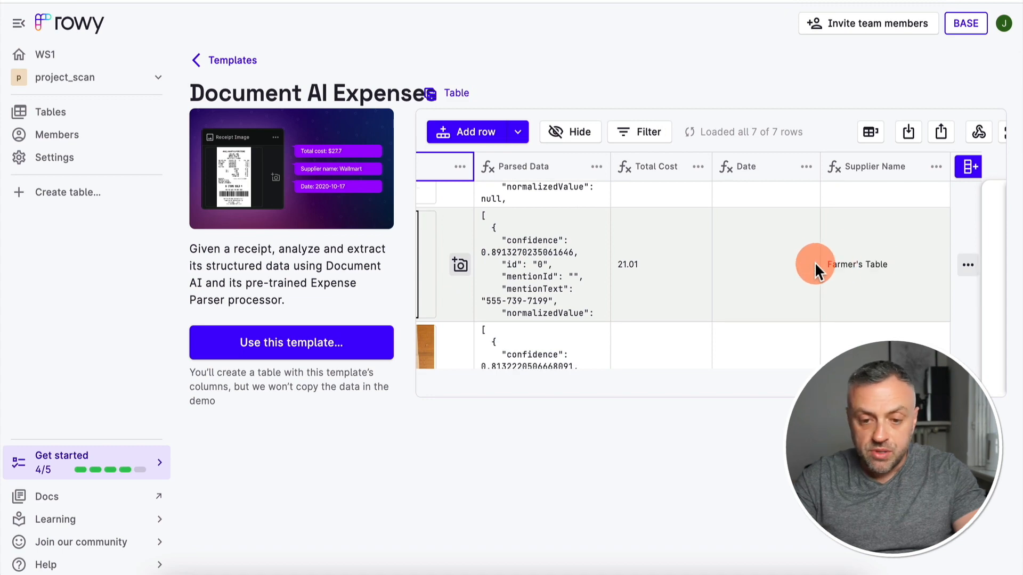
pyautogui.scroll(4, 814, 262)
pyautogui.hscroll(-2, 815, 262)
pyautogui.hscroll(-1, 814, 262)
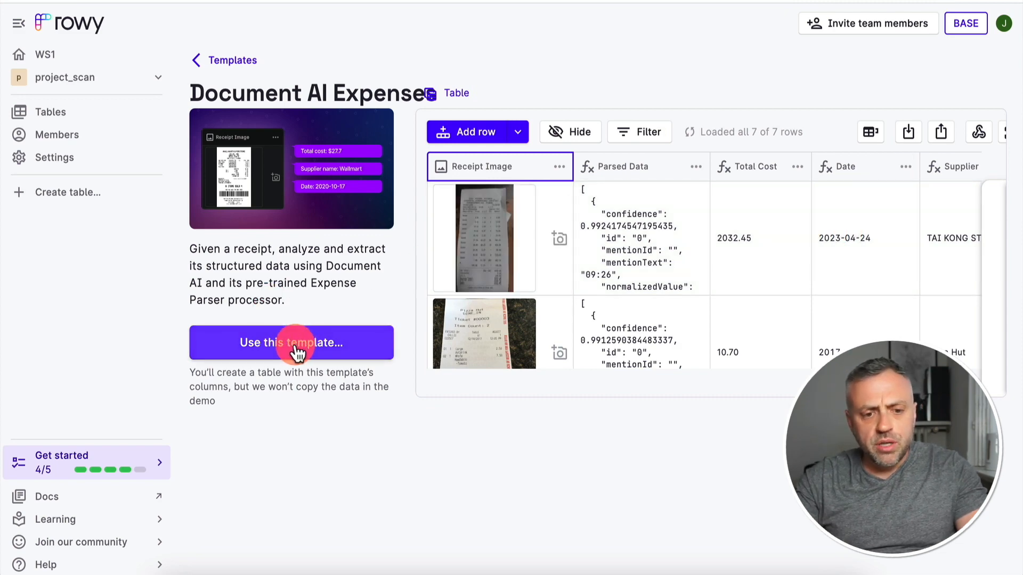
# - Start using the template, begin the required Cloud Functions setup and switch to the Firebase console for billing
pyautogui.click(298, 343)
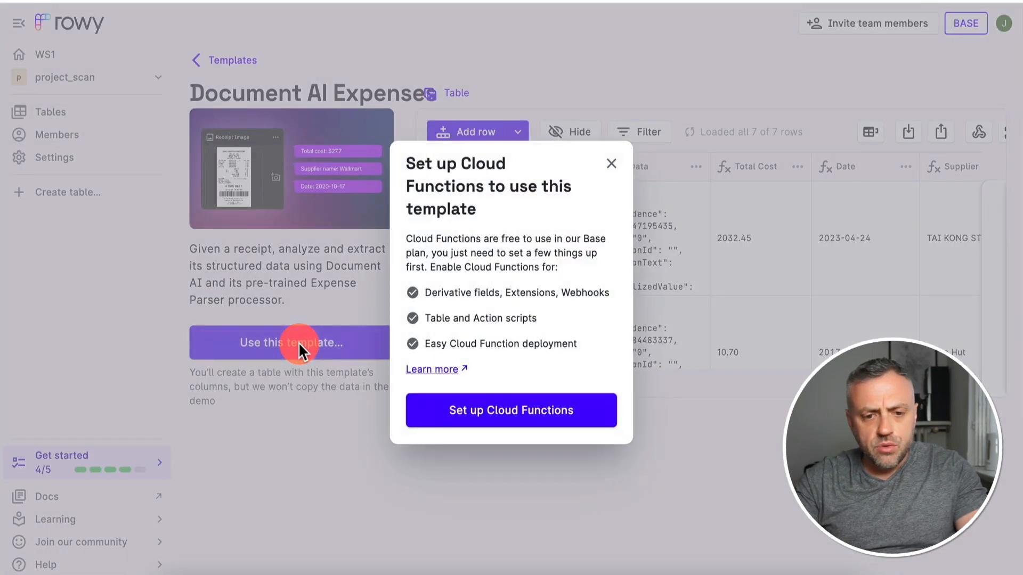
pyautogui.click(510, 413)
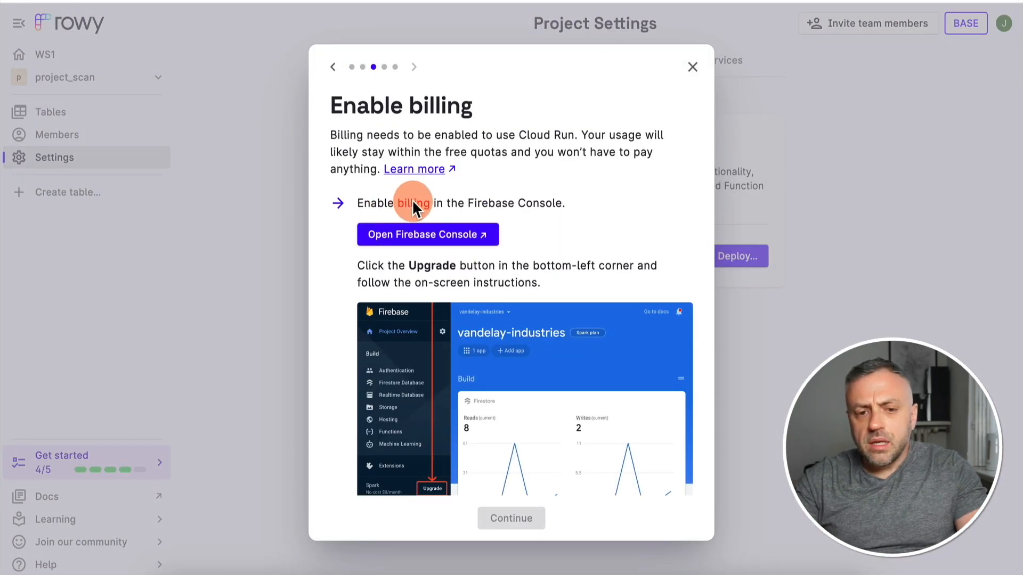
pyautogui.click(421, 236)
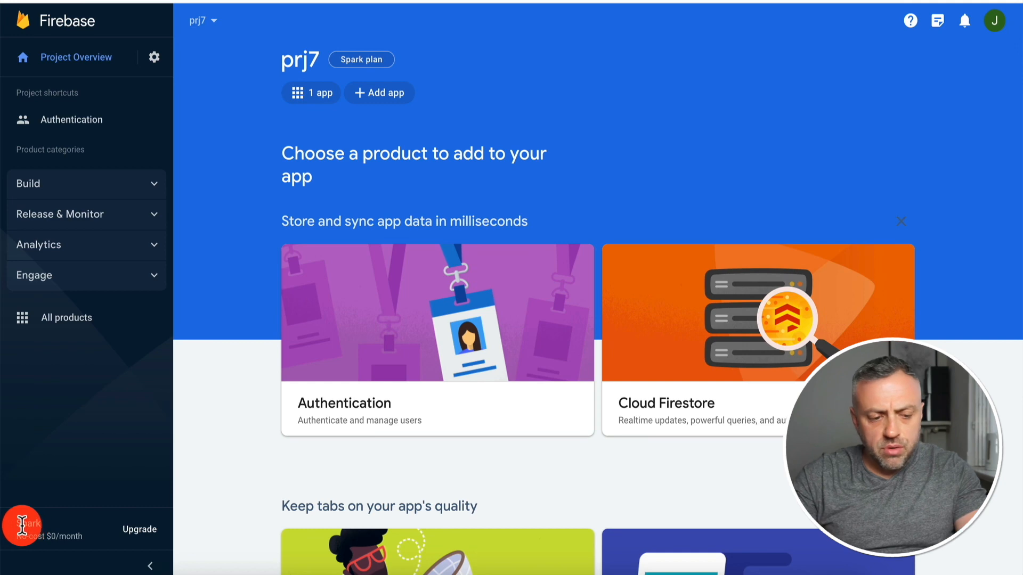
# - Upgrade prj7 to the Blaze pay-as-you-go plan using the Firebase Payment billing account and a 10 USD budget alert
pyautogui.click(143, 530)
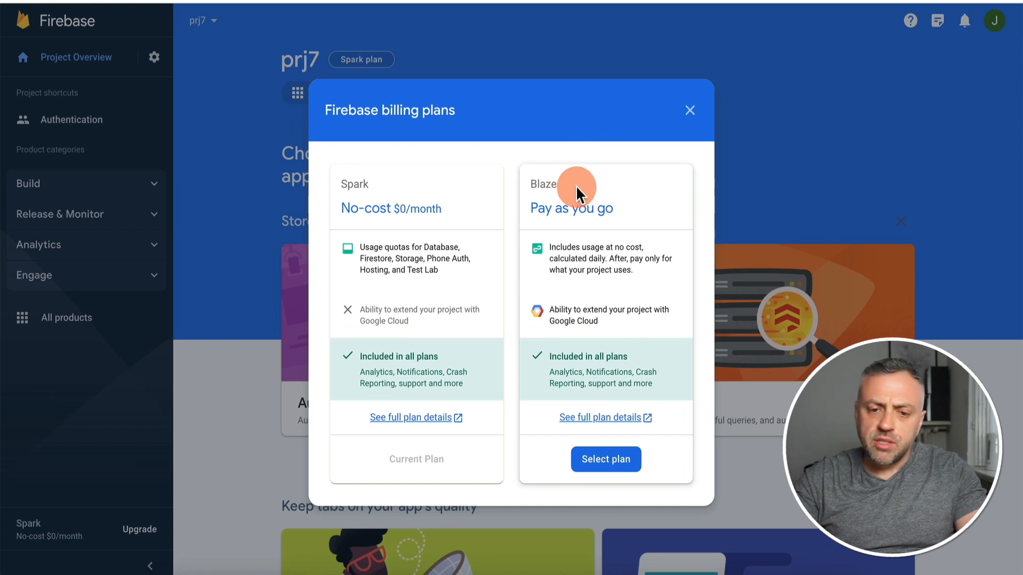
pyautogui.click(612, 460)
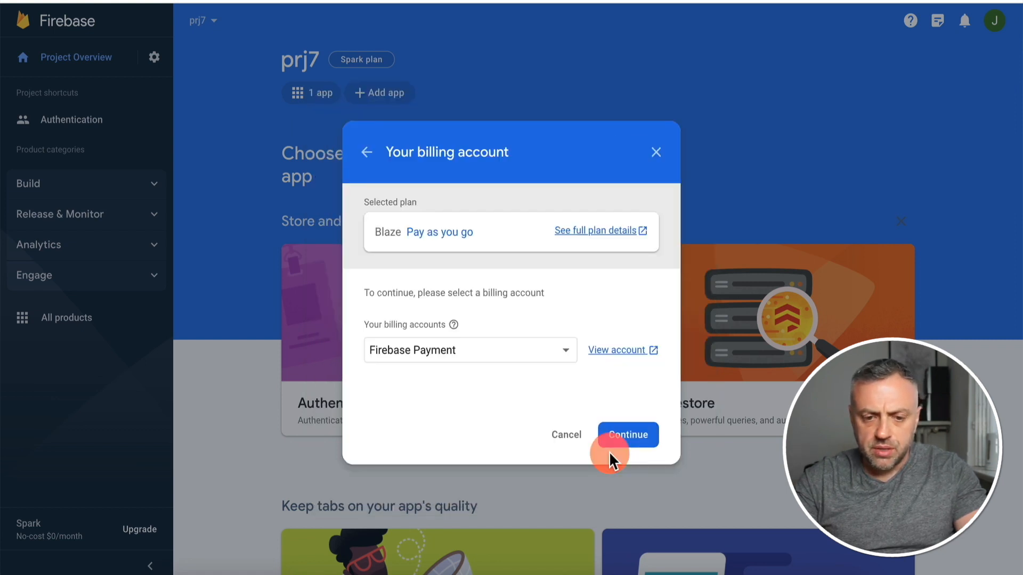
pyautogui.click(628, 436)
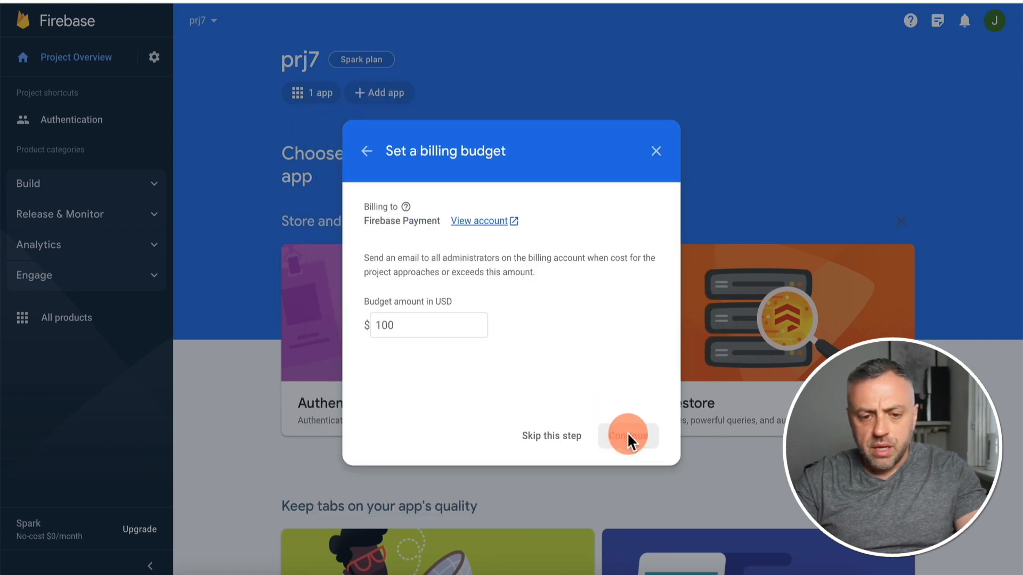
pyautogui.click(427, 323)
pyautogui.write('10')
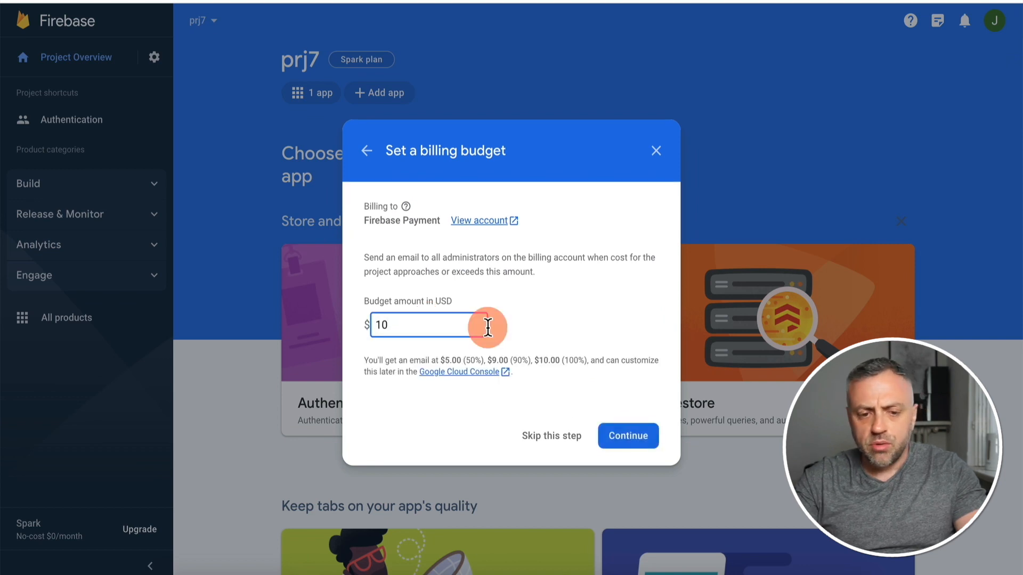
pyautogui.click(623, 434)
pyautogui.click(625, 437)
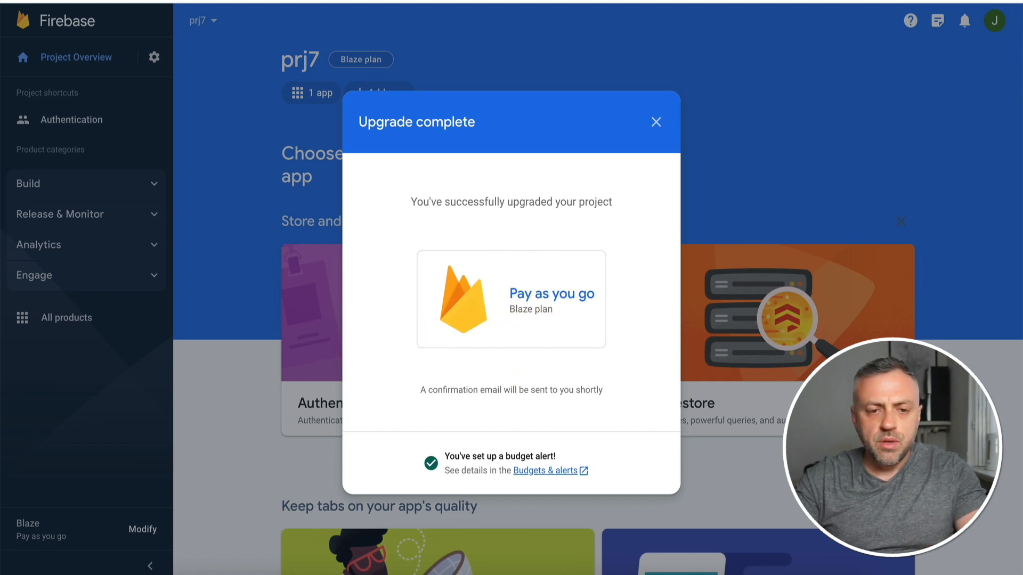
# - Return to Rowy's Cloud Functions setup, verify that billing is enabled and proceed to deployment
pyautogui.click(368, 1)
pyautogui.scroll(-3, 324, 294)
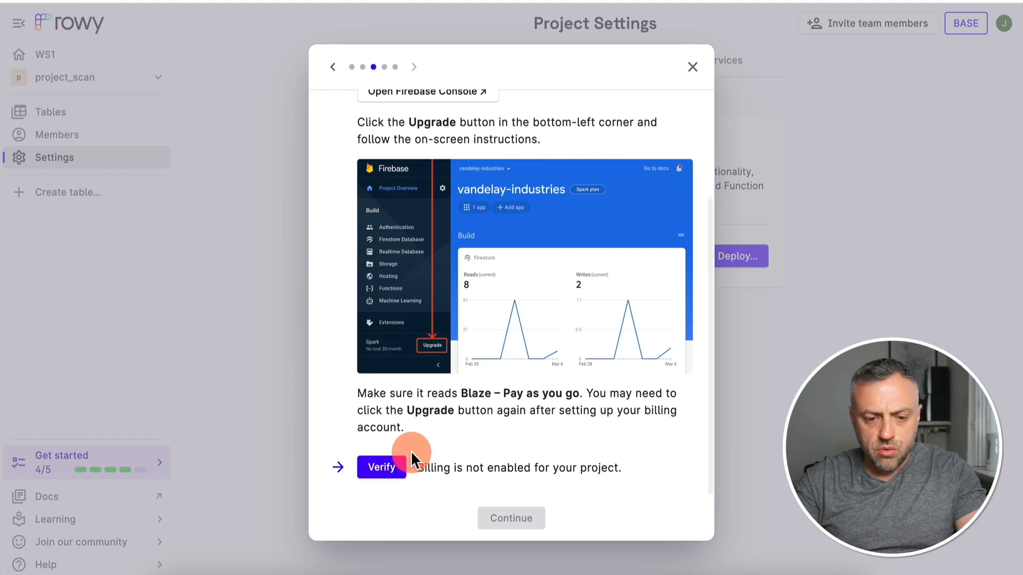
pyautogui.click(384, 467)
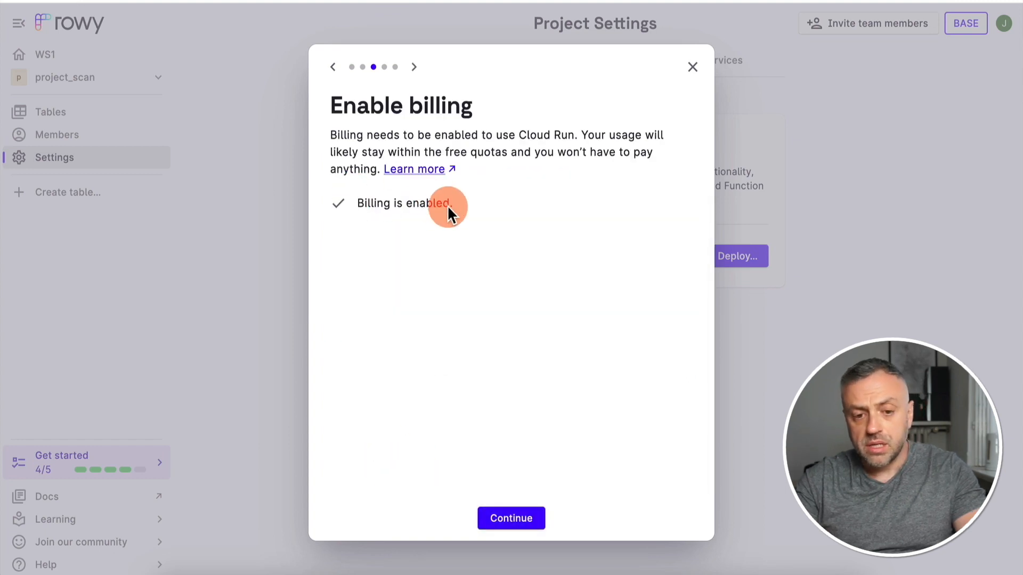
pyautogui.click(521, 521)
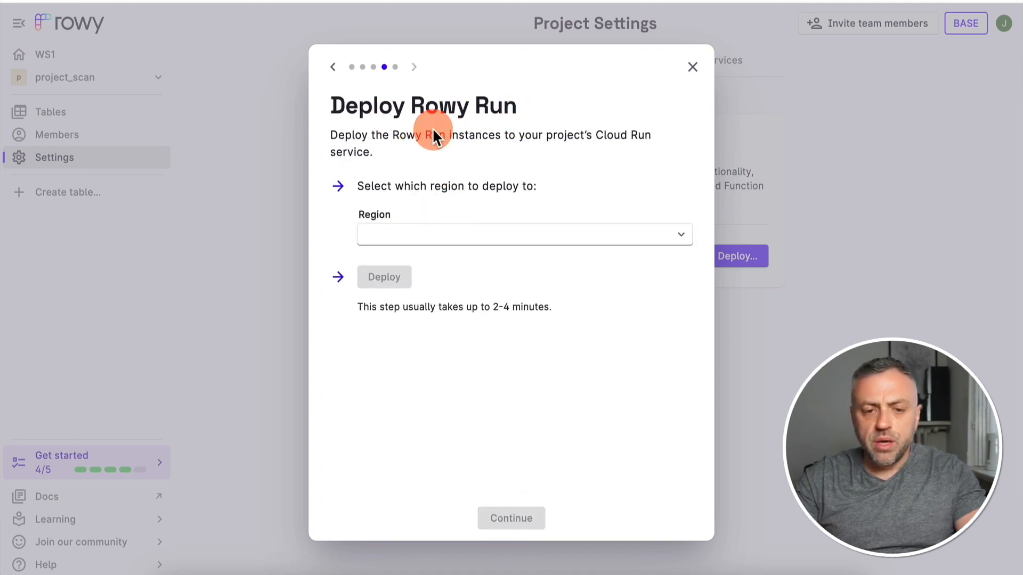
# - Deploy Rowy Run to the us-central1 region and close the completed setup
pyautogui.click(441, 237)
pyautogui.write('cent')
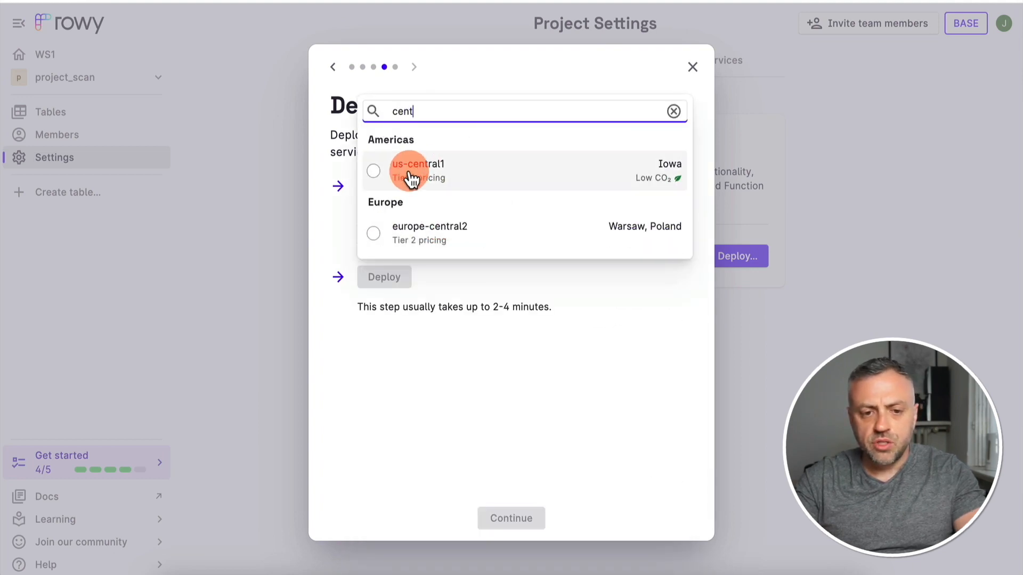
pyautogui.click(417, 171)
pyautogui.click(390, 278)
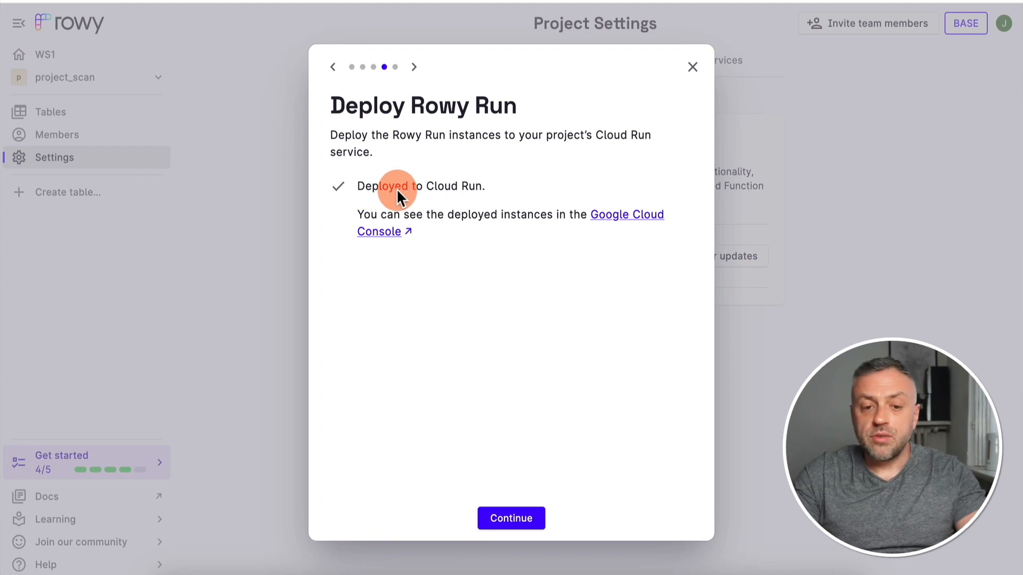
pyautogui.click(521, 519)
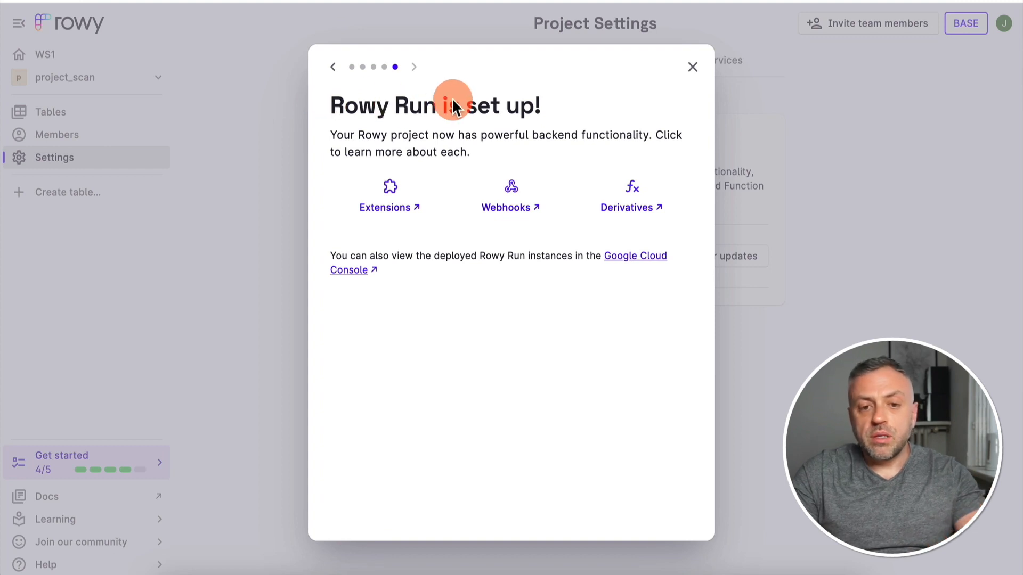
pyautogui.click(692, 67)
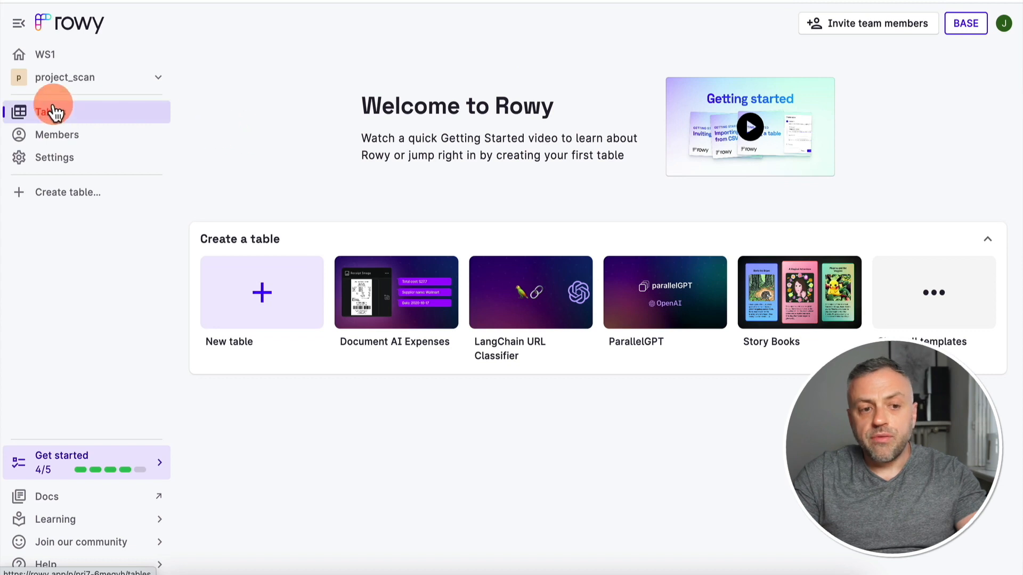
# - Start the Document AI Expenses template again and create its table with the collection name documentAiExpensesParser
pyautogui.click(401, 301)
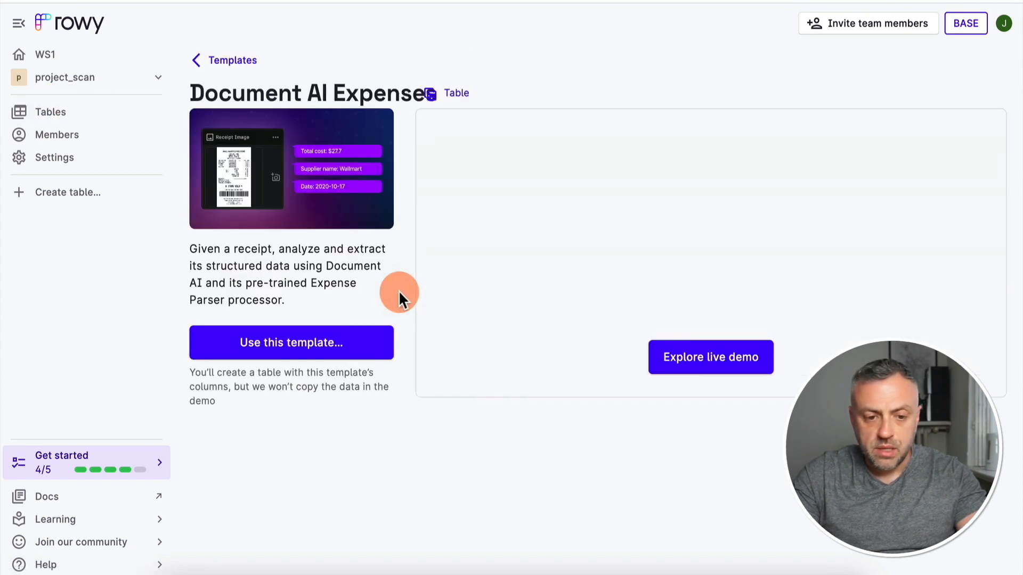
pyautogui.click(312, 349)
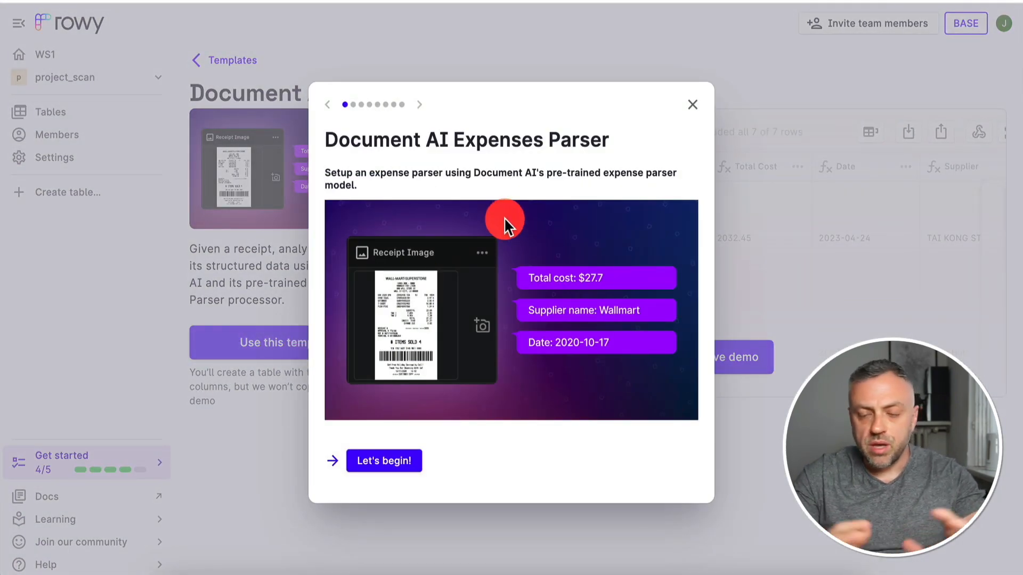
pyautogui.click(396, 463)
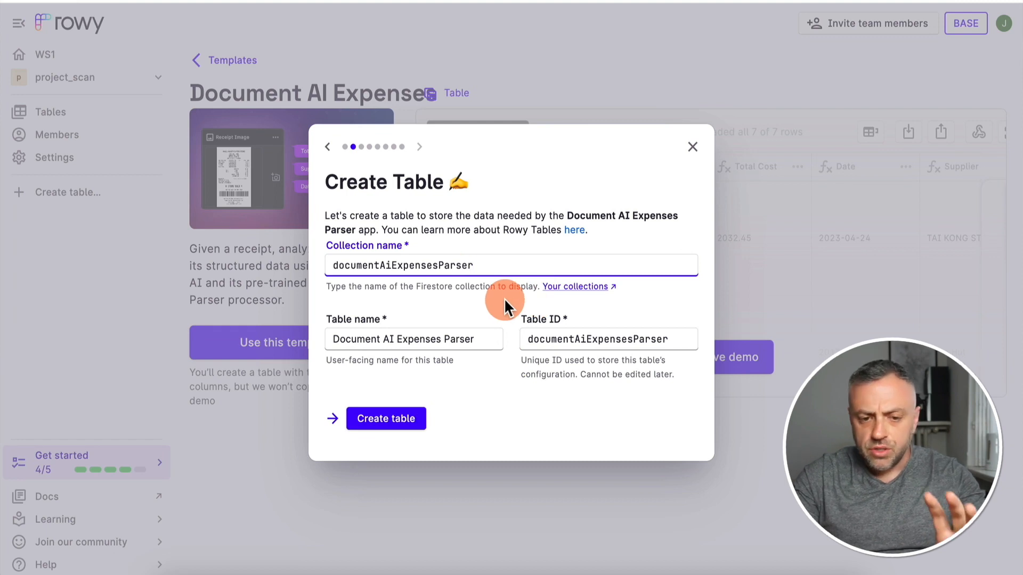
pyautogui.click(399, 426)
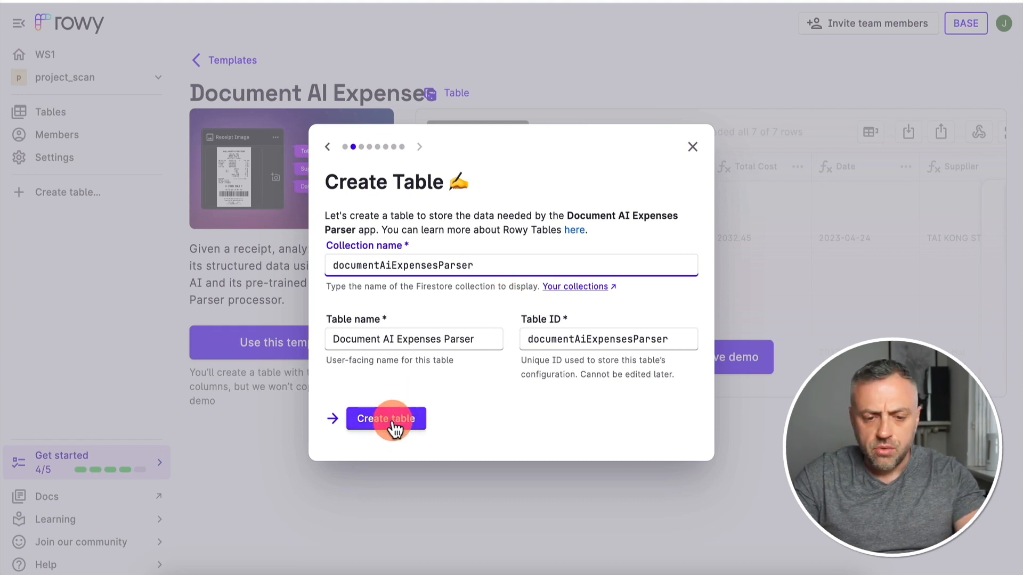
pyautogui.click(372, 441)
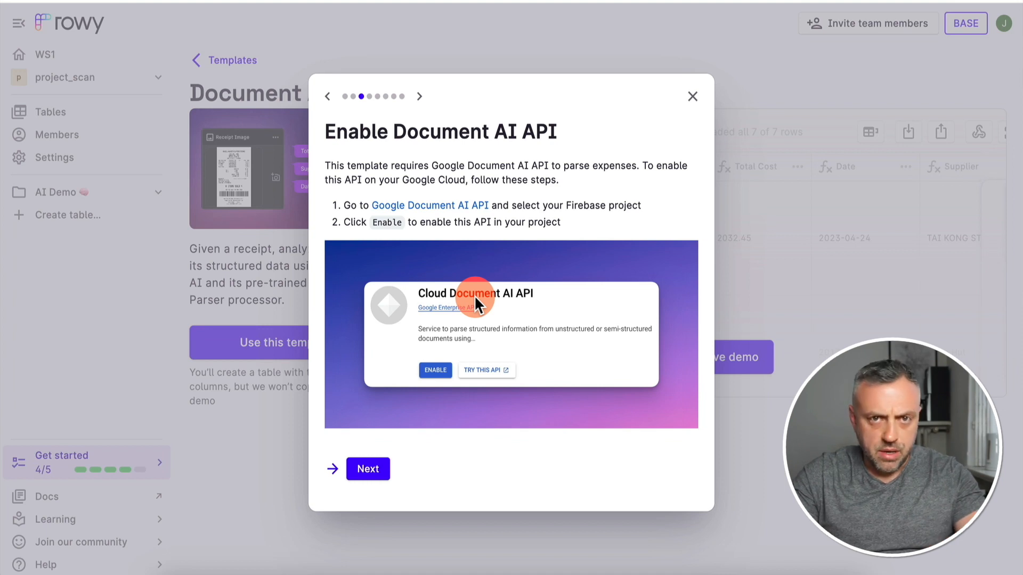
# - Enable the Cloud Document AI API for prj7 in Google Cloud, return to Rowy and proceed to the expense processor setup
pyautogui.click(420, 209)
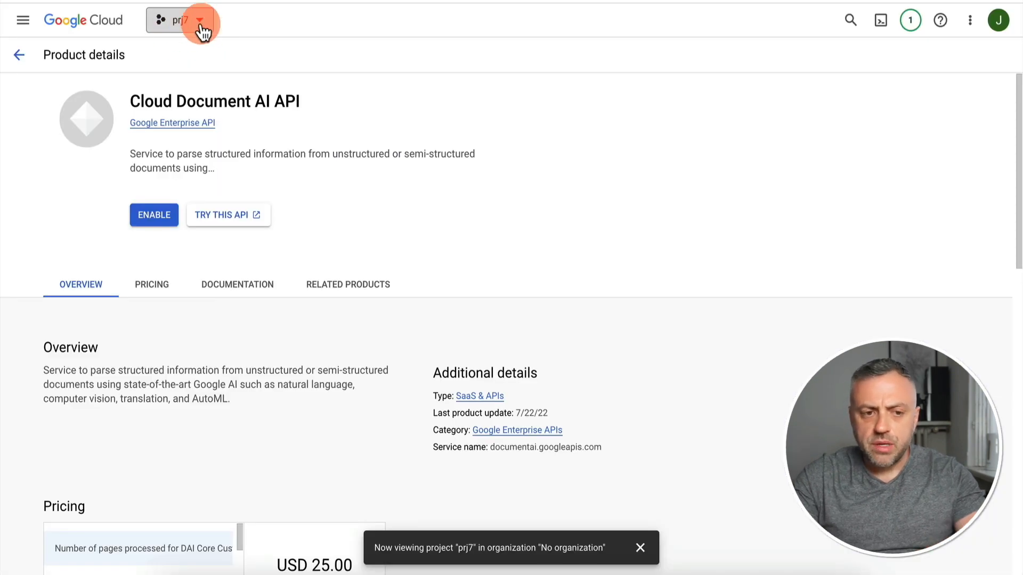
pyautogui.click(160, 219)
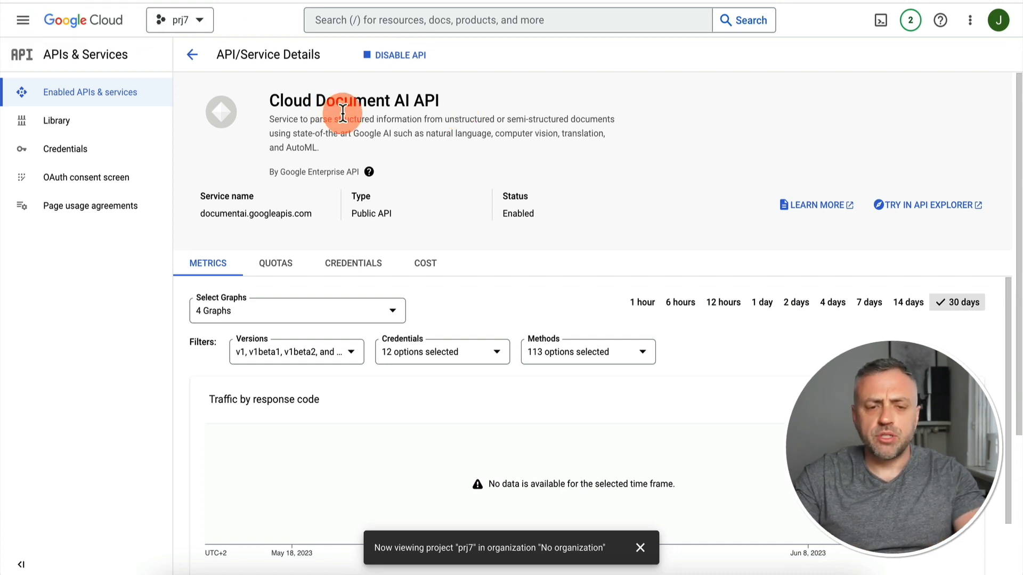
pyautogui.click(341, 1)
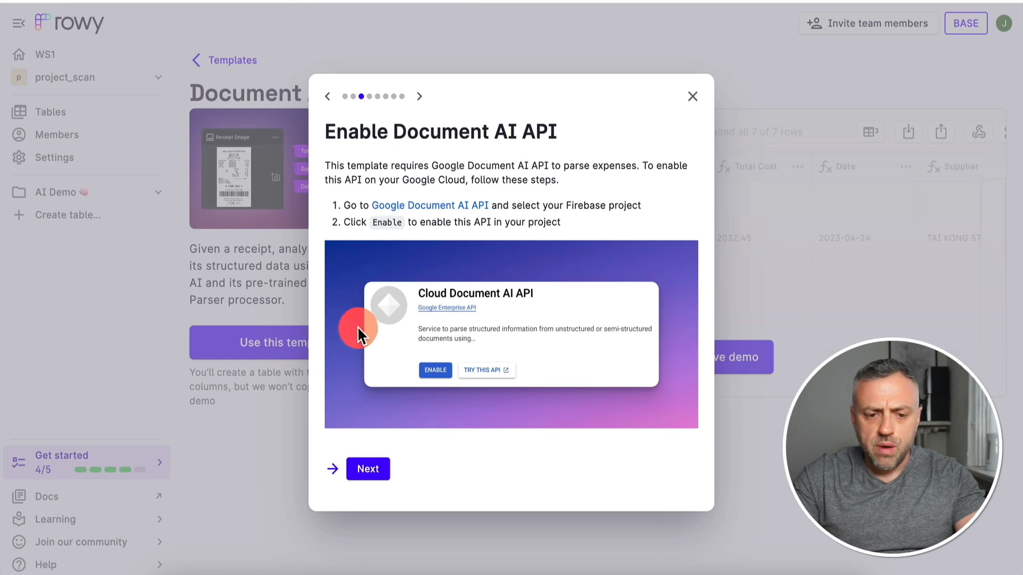
pyautogui.click(367, 469)
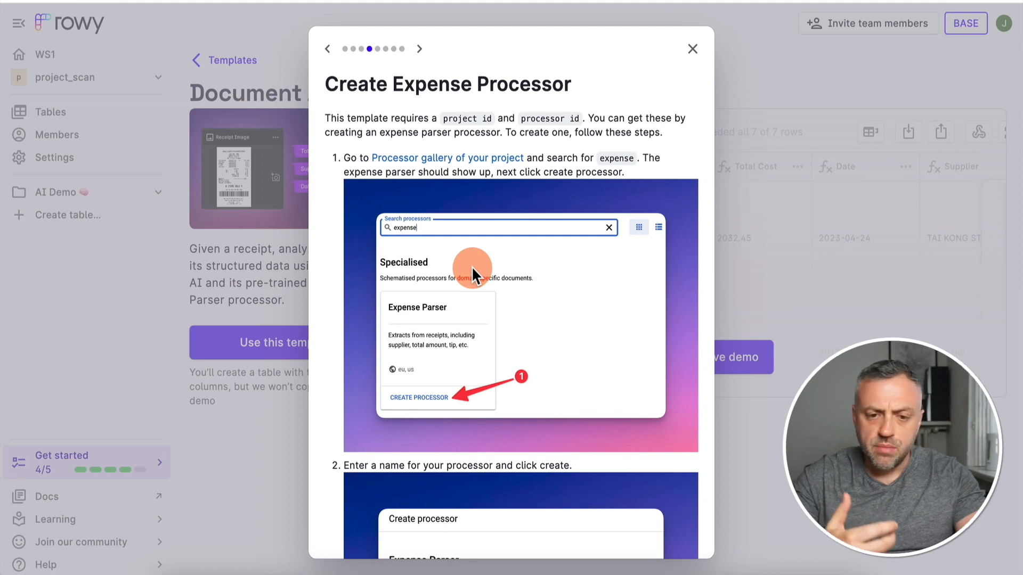
# - Review the processor instructions, open the Document AI processor gallery for prj7 and search for "expense"
pyautogui.scroll(-3, 473, 270)
pyautogui.scroll(-3, 471, 266)
pyautogui.scroll(5, 474, 224)
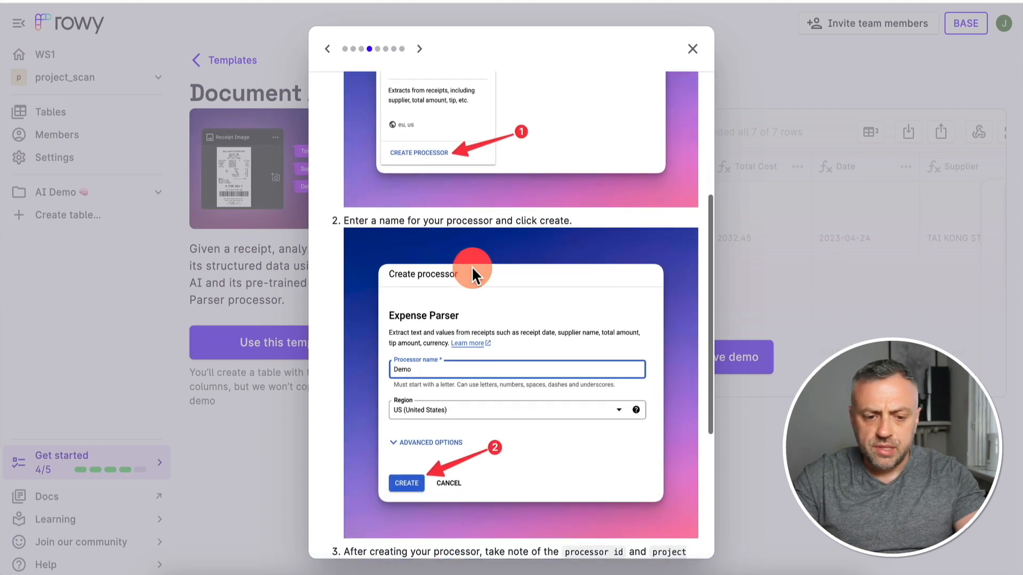
pyautogui.click(440, 158)
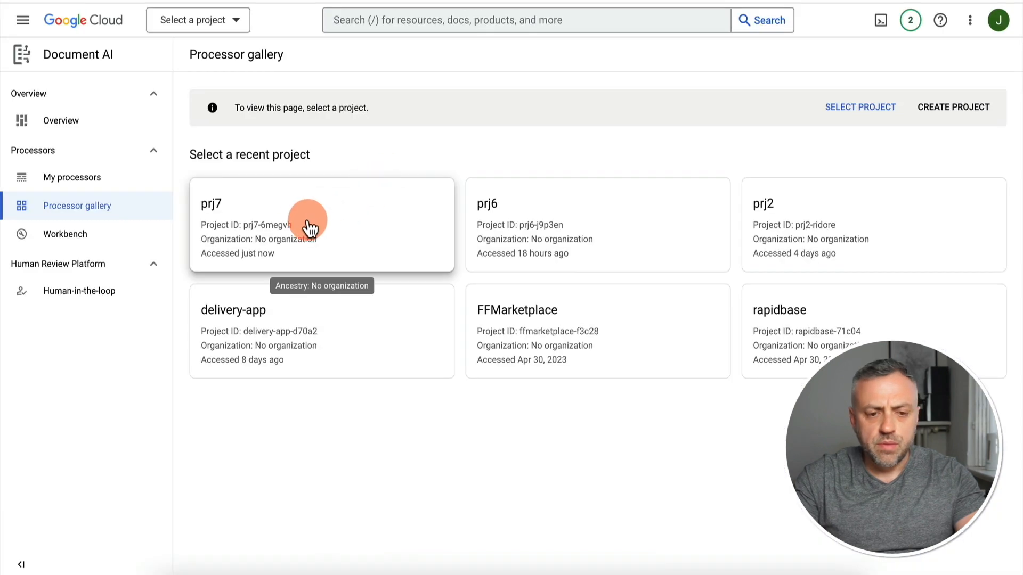
pyautogui.click(309, 227)
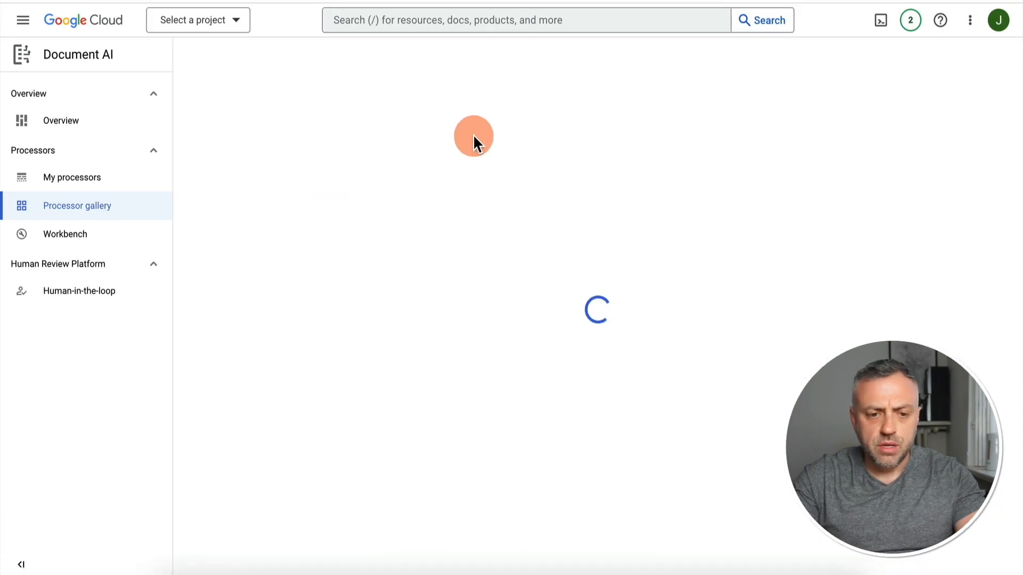
pyautogui.click(493, 97)
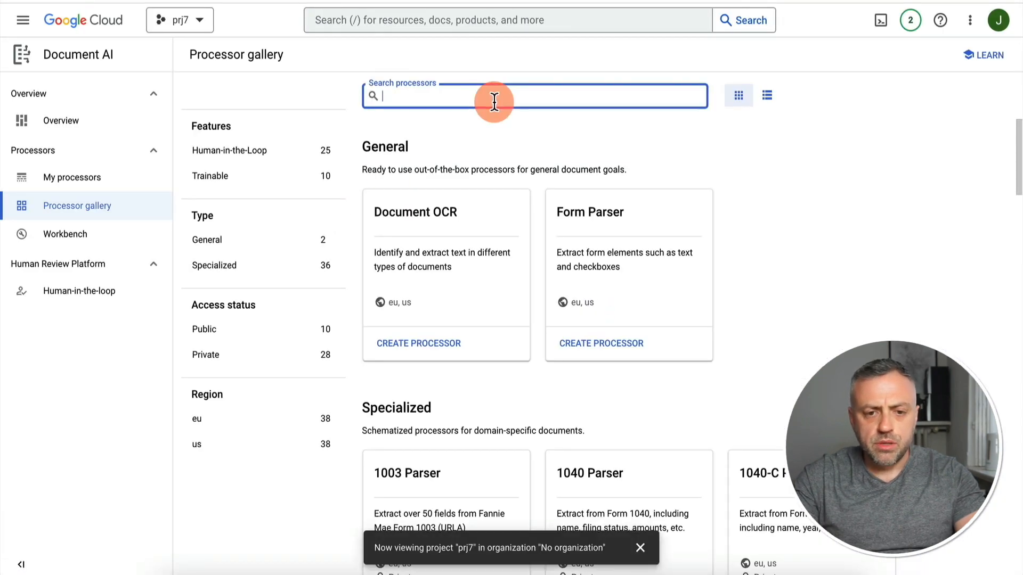
pyautogui.write('expense')
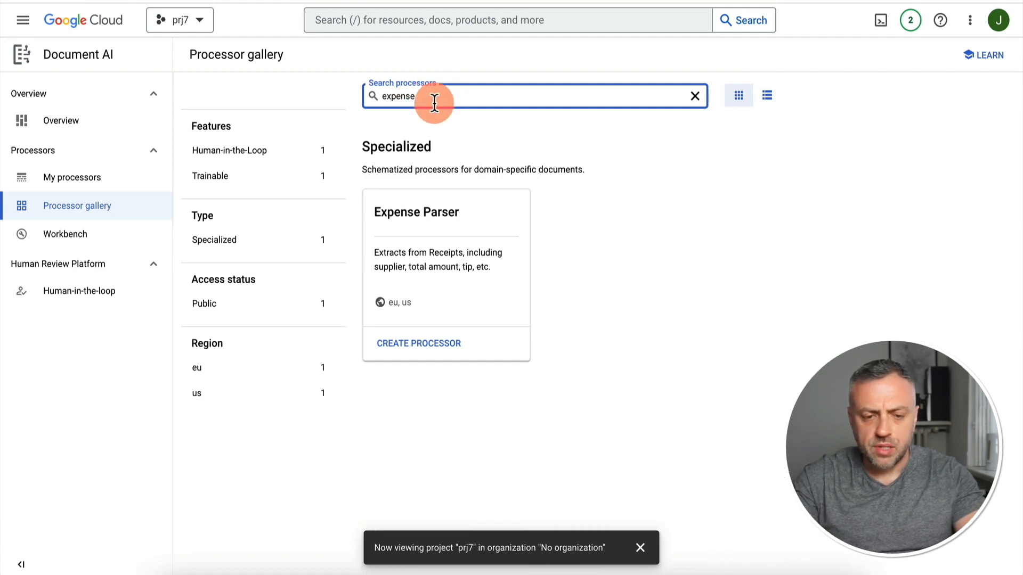
# - Create an Expense Parser processor named expenseProcessor in the US (United States) region
pyautogui.click(420, 344)
pyautogui.click(736, 146)
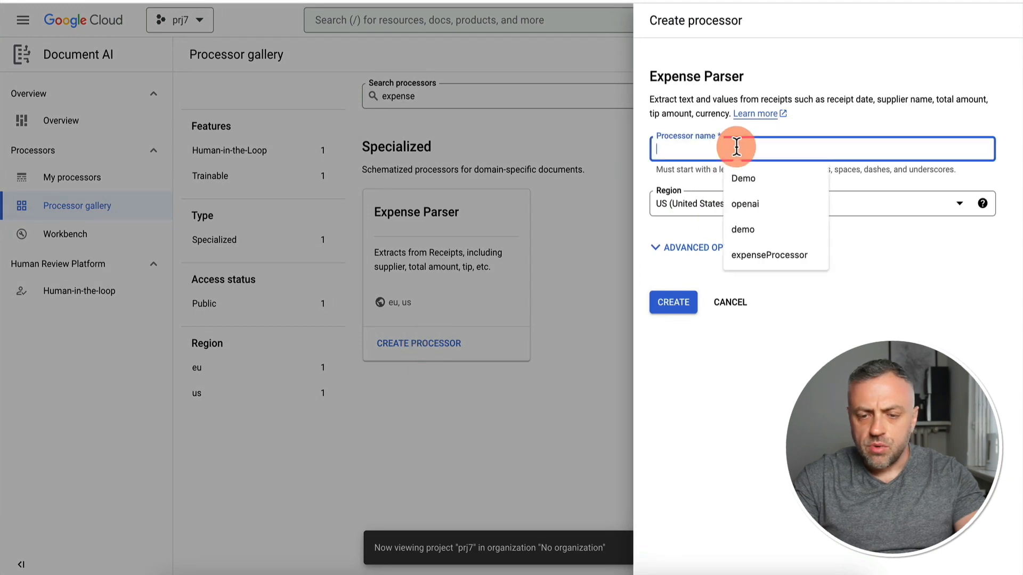
pyautogui.click(758, 178)
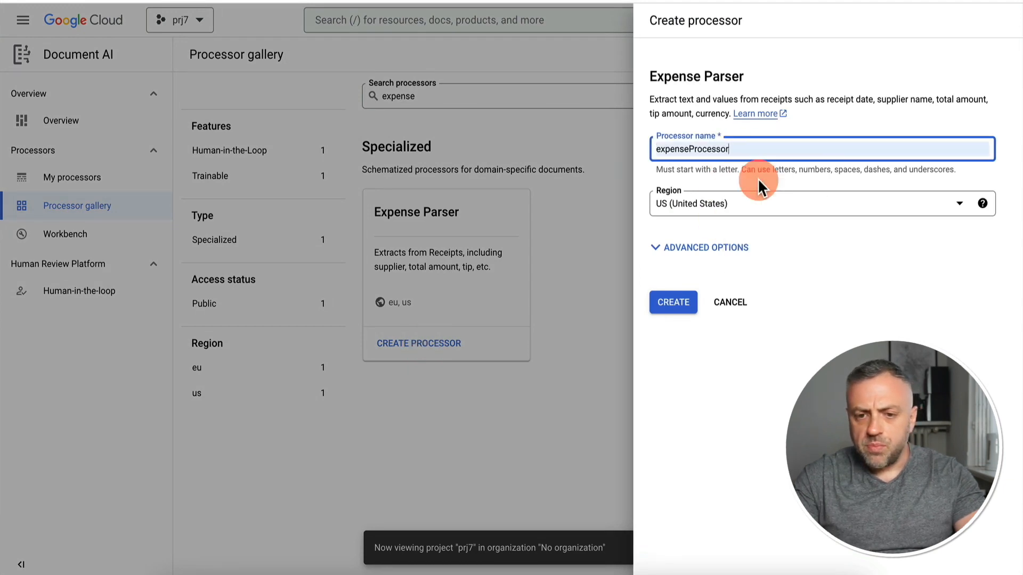
pyautogui.click(668, 302)
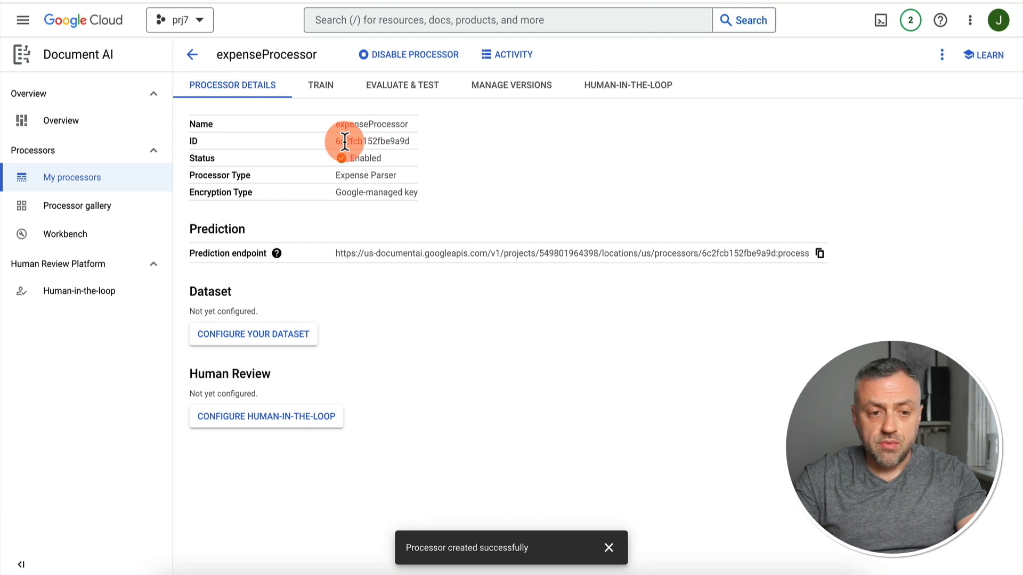
# - Copy the new processor's ID into the text editor document, add a new line and return to the processor details
pyautogui.doubleClick(373, 141)
pyautogui.press('super+c')
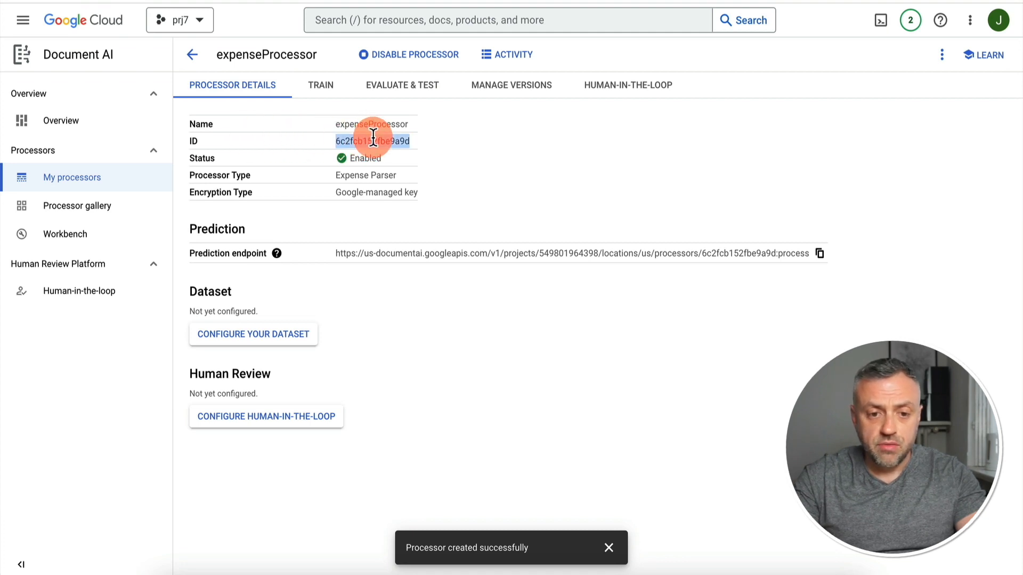
pyautogui.click(262, 568)
pyautogui.press('super+v')
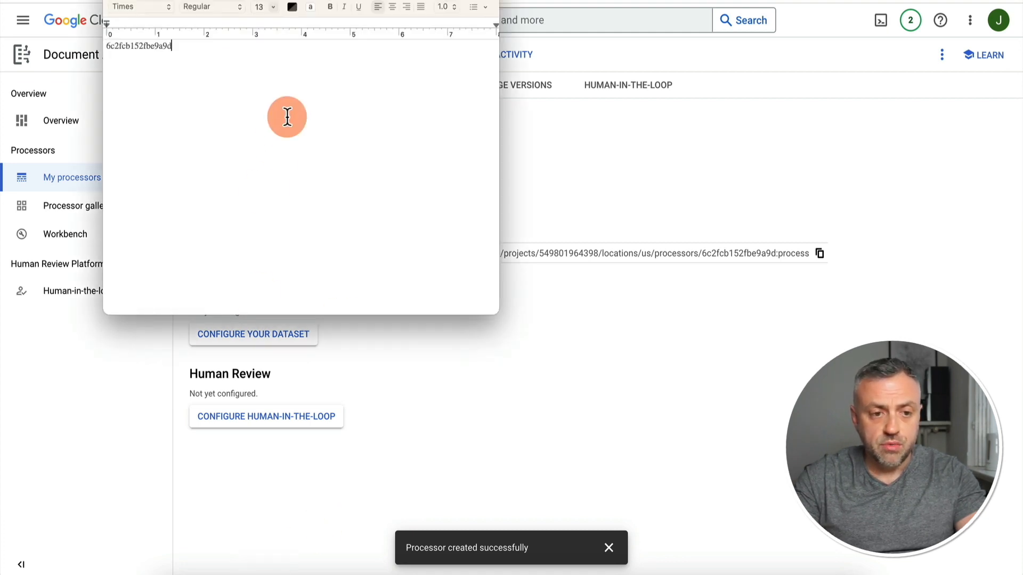
pyautogui.press('Return')
pyautogui.press('super+Tab')
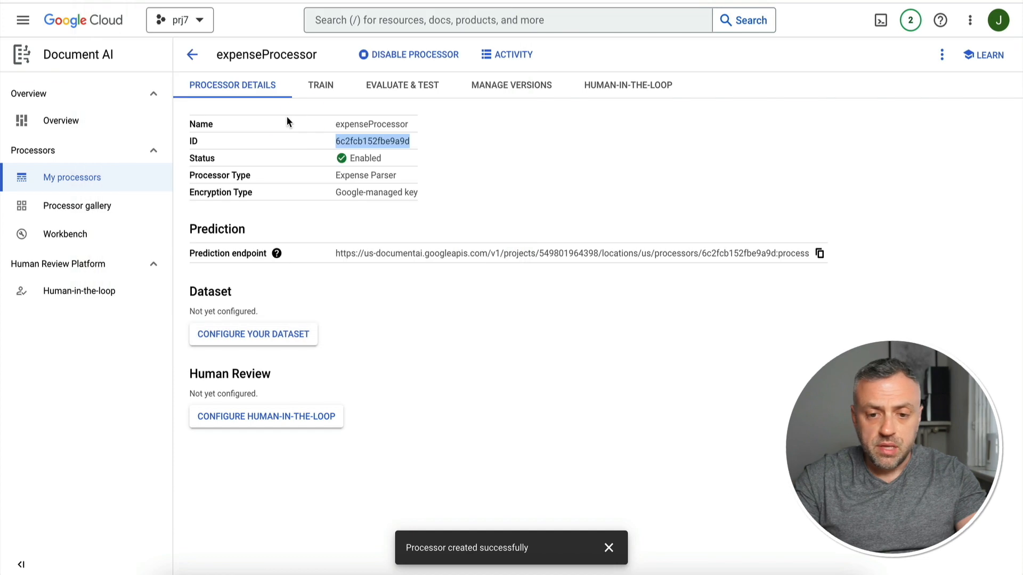
# - Copy the project ID from the prediction endpoint into the same note and switch back to Rowy
pyautogui.click(568, 254)
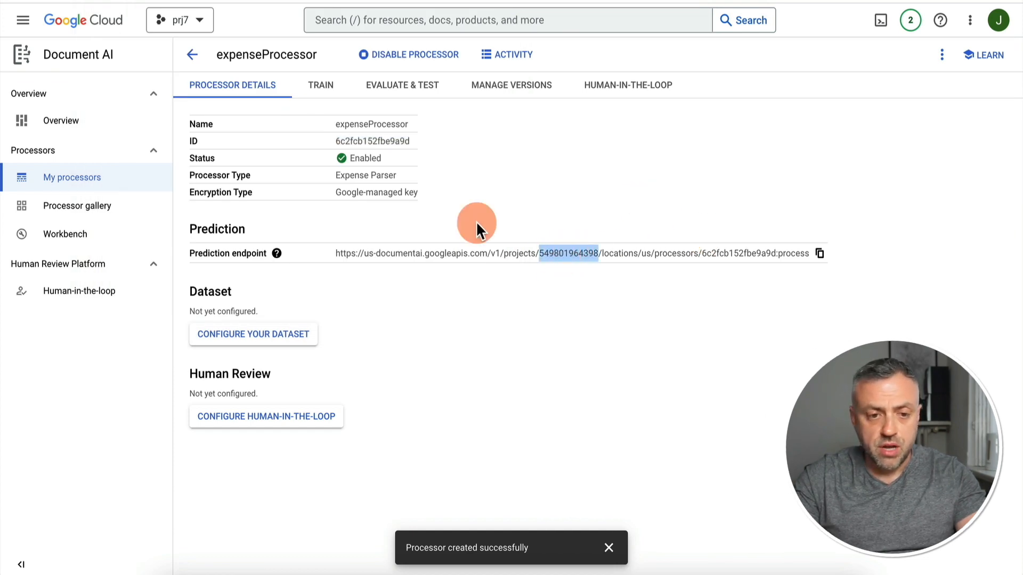
pyautogui.press('super+Tab')
pyautogui.press('super+v')
pyautogui.press('super+Tab')
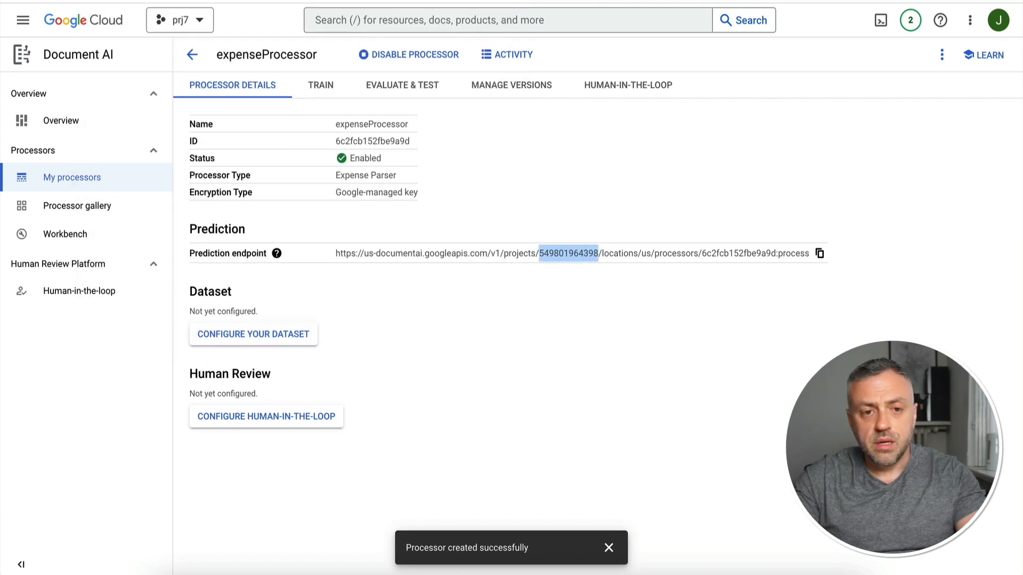
pyautogui.press('super+Tab')
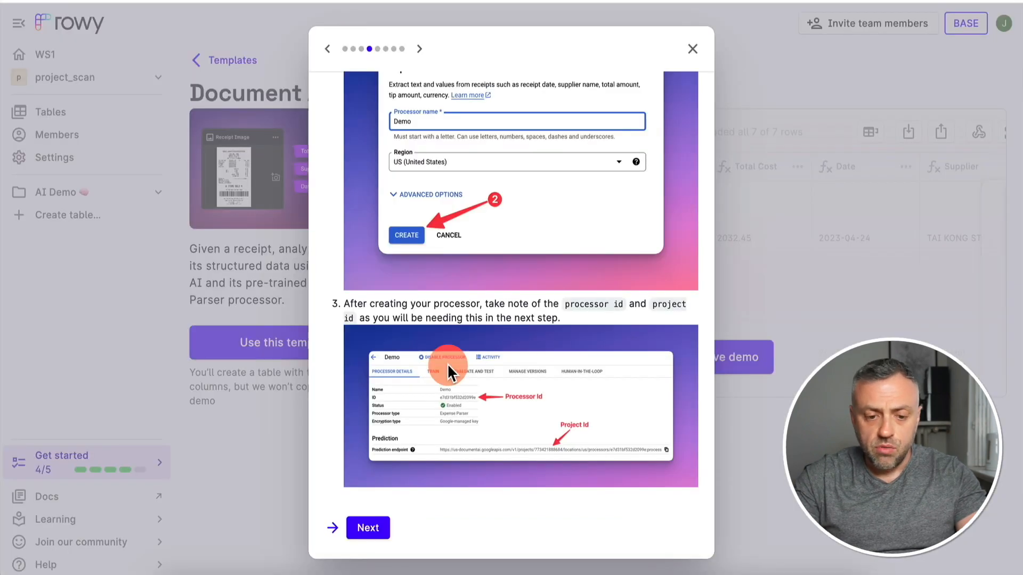
# - Proceed to the processor info form and fill in the Project Id with the value saved in the note
pyautogui.click(373, 531)
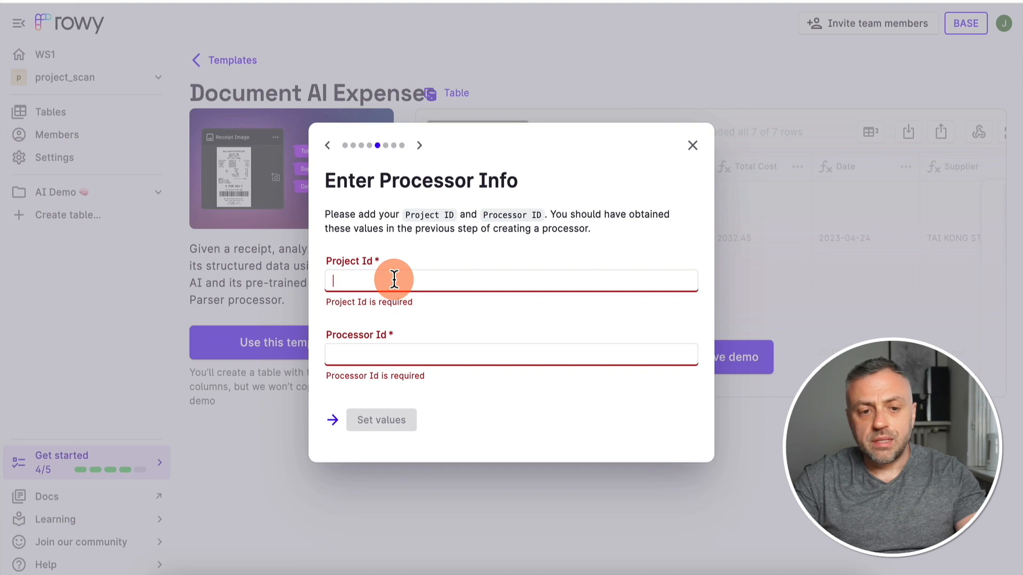
pyautogui.press('super+Tab')
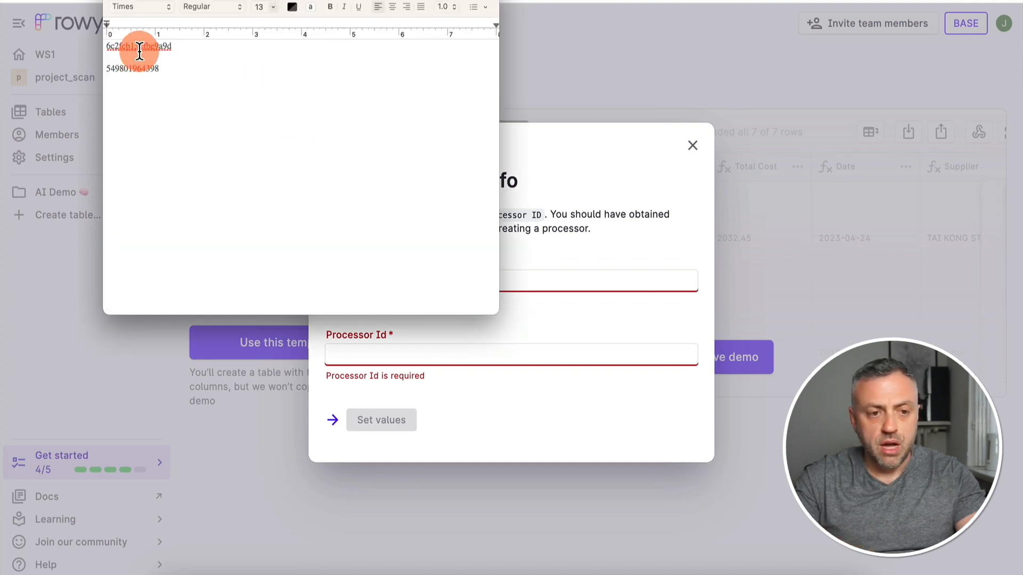
pyautogui.doubleClick(137, 68)
pyautogui.press('super+c')
pyautogui.press('super+Tab')
pyautogui.press('super+v')
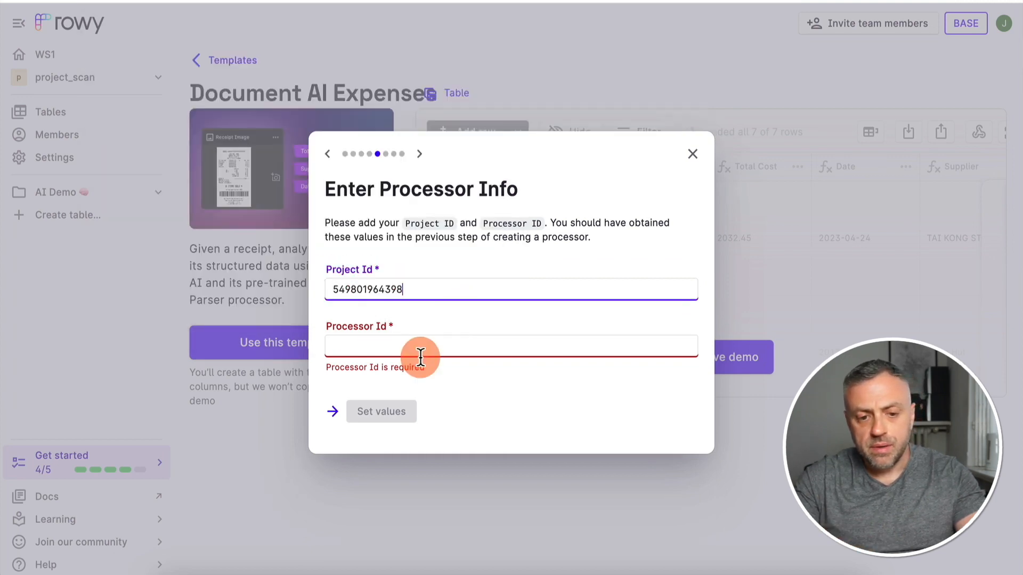
# - Fill in the Processor Id from the note and set the values for the template
pyautogui.press('super+Tab')
pyautogui.doubleClick(143, 45)
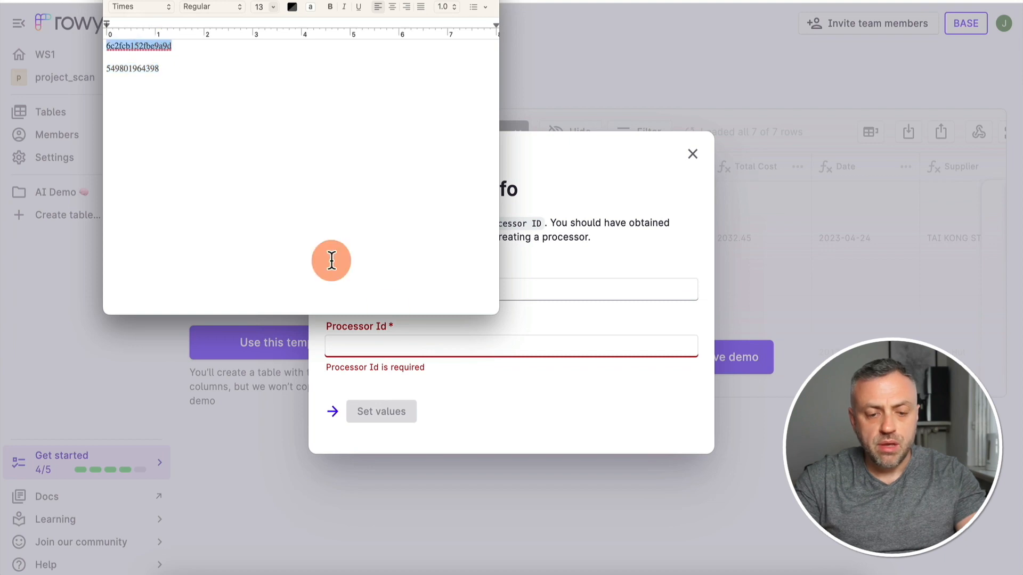
pyautogui.press('super+c')
pyautogui.press('super+Tab')
pyautogui.click(433, 345)
pyautogui.press('super+v')
pyautogui.click(378, 403)
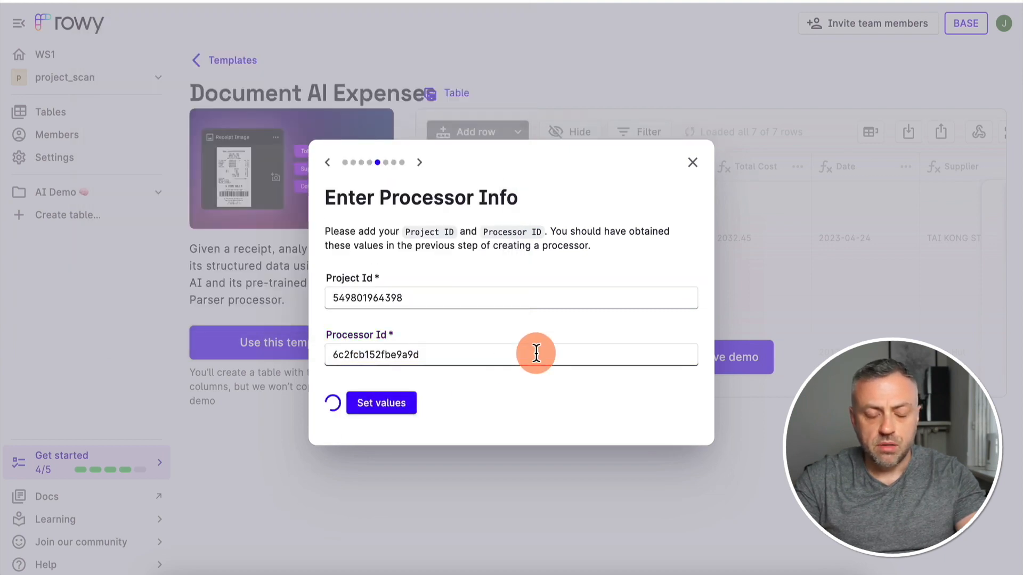
pyautogui.click(386, 414)
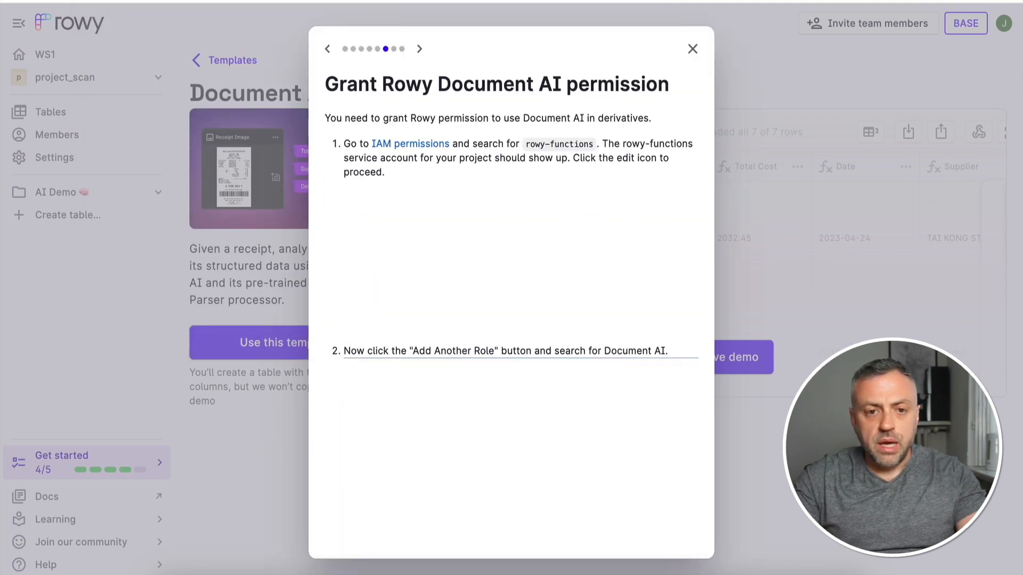
# - Open the IAM permissions for prj7 and filter the principals to the rowy-functions service account
pyautogui.click(411, 142)
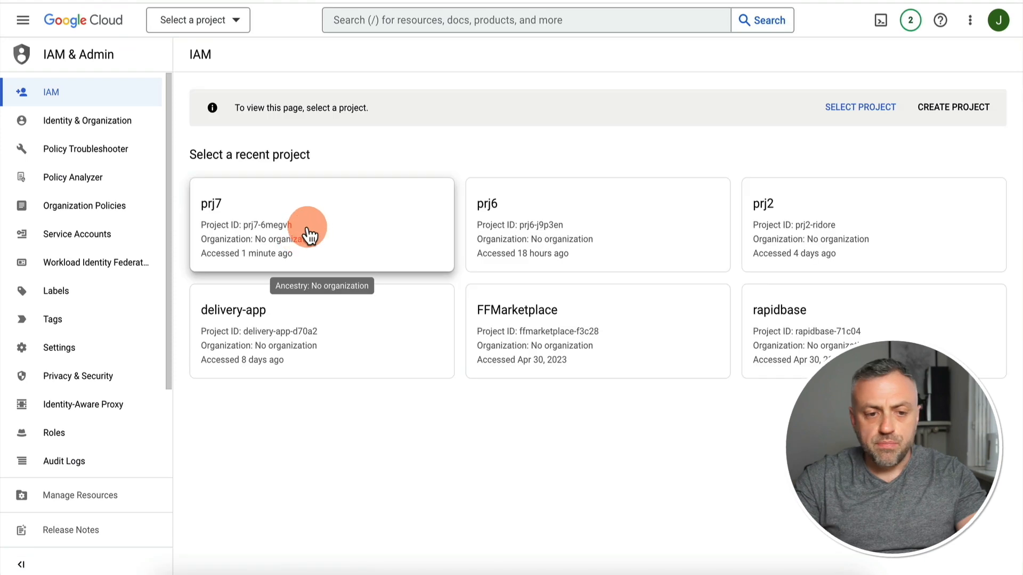
pyautogui.click(320, 220)
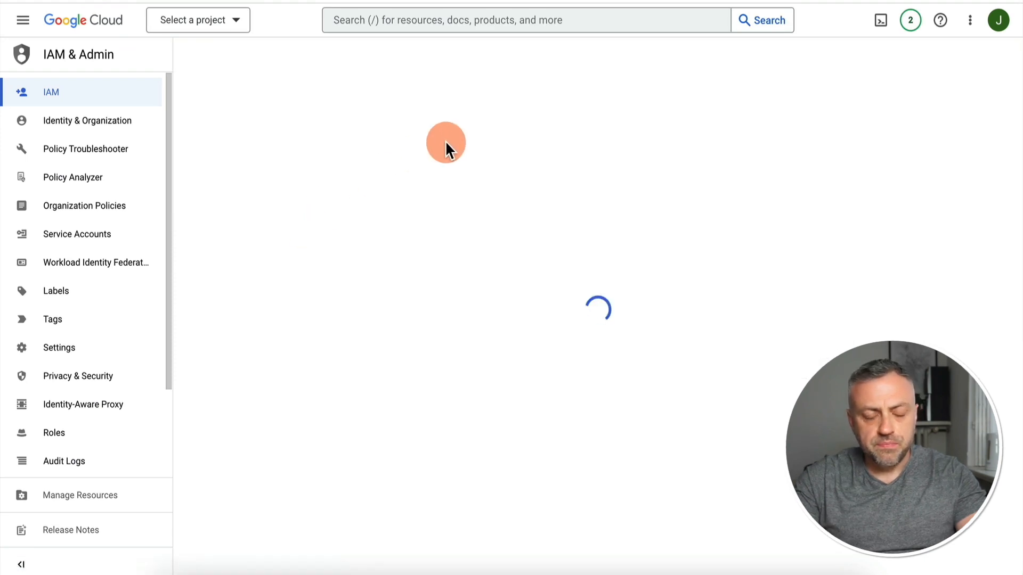
pyautogui.click(331, 267)
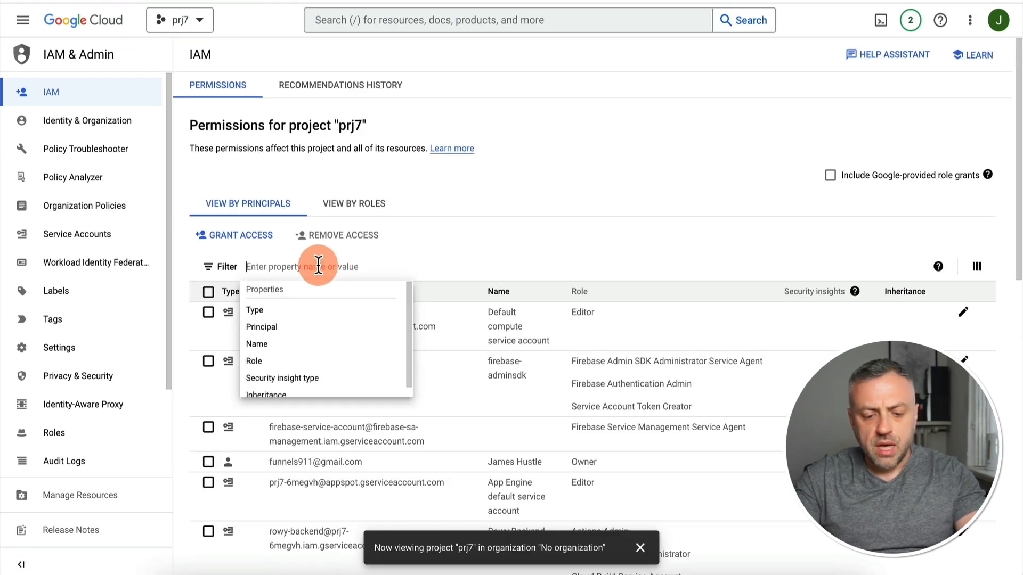
pyautogui.write('rowy-function')
pyautogui.click(348, 309)
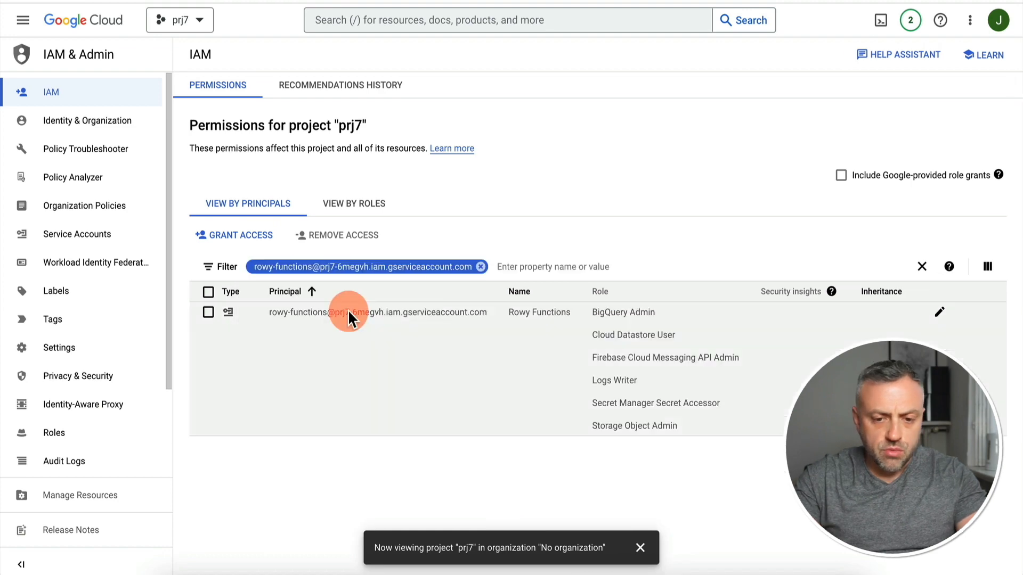
# - Grant the rowy-functions service account the additional Document AI Administrator role and save the access change
pyautogui.click(941, 320)
pyautogui.scroll(-3, 753, 312)
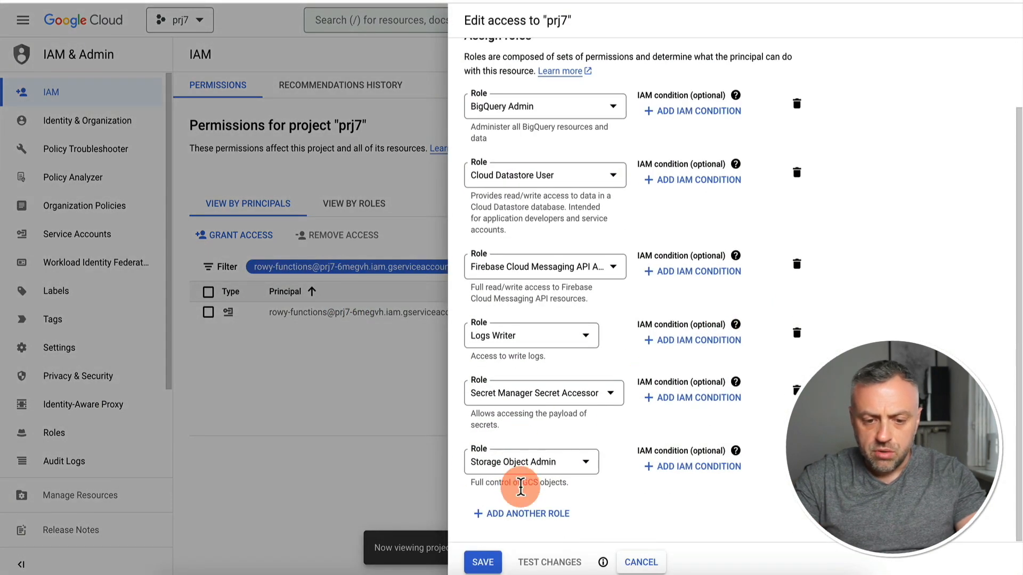
pyautogui.click(520, 511)
pyautogui.click(519, 505)
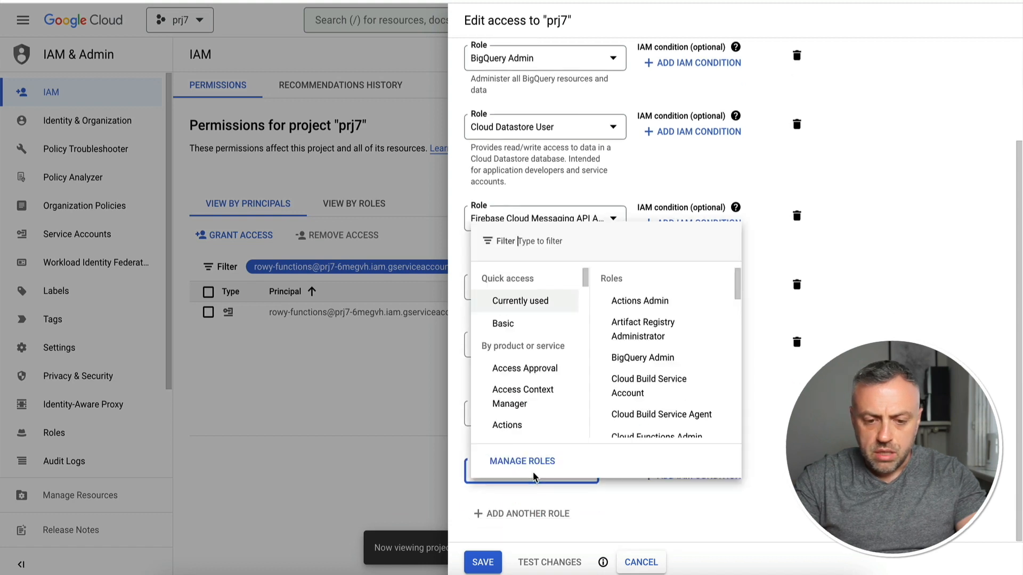
pyautogui.click(552, 245)
pyautogui.write('document ai')
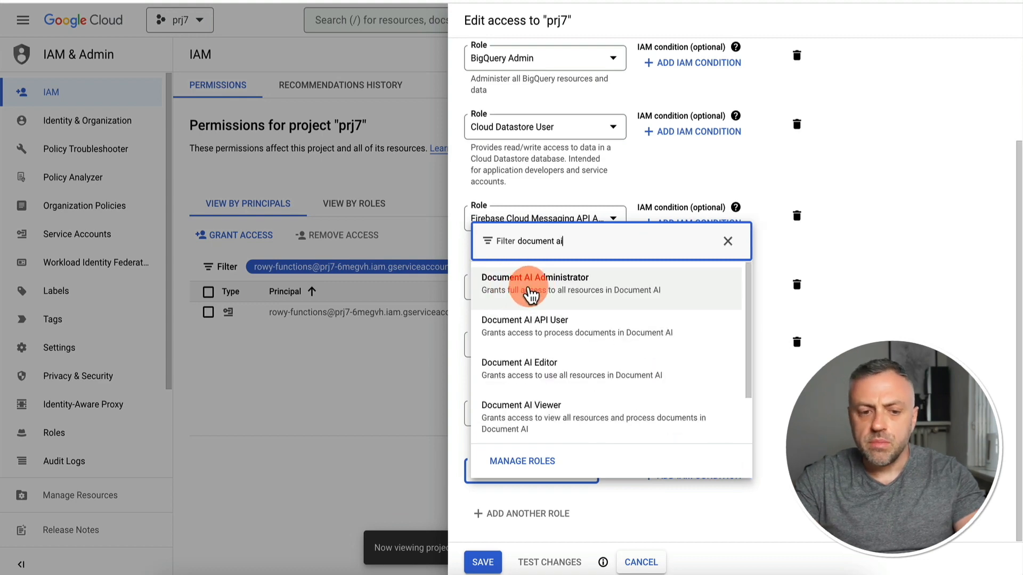
pyautogui.click(531, 295)
pyautogui.click(485, 562)
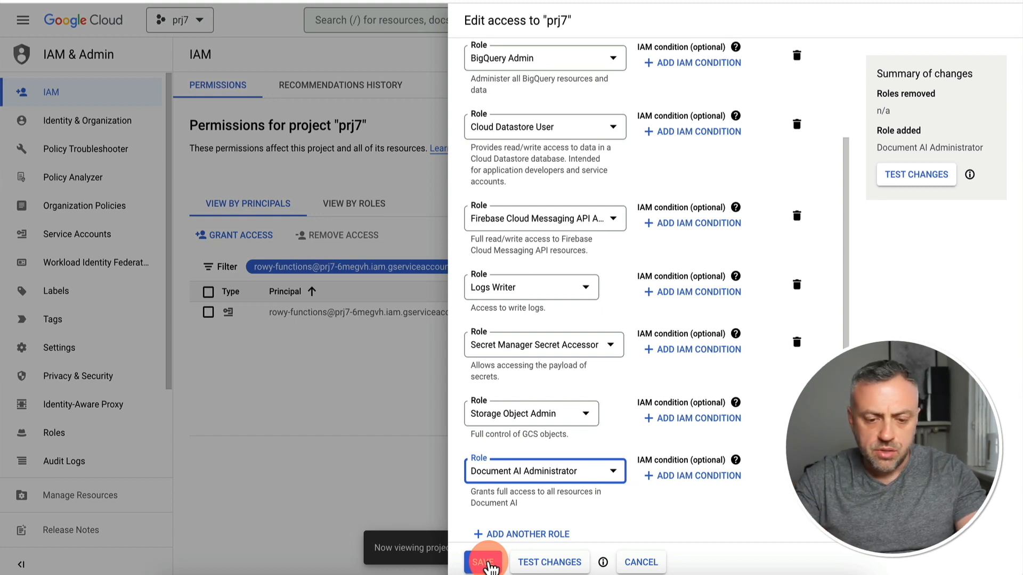
pyautogui.click(488, 564)
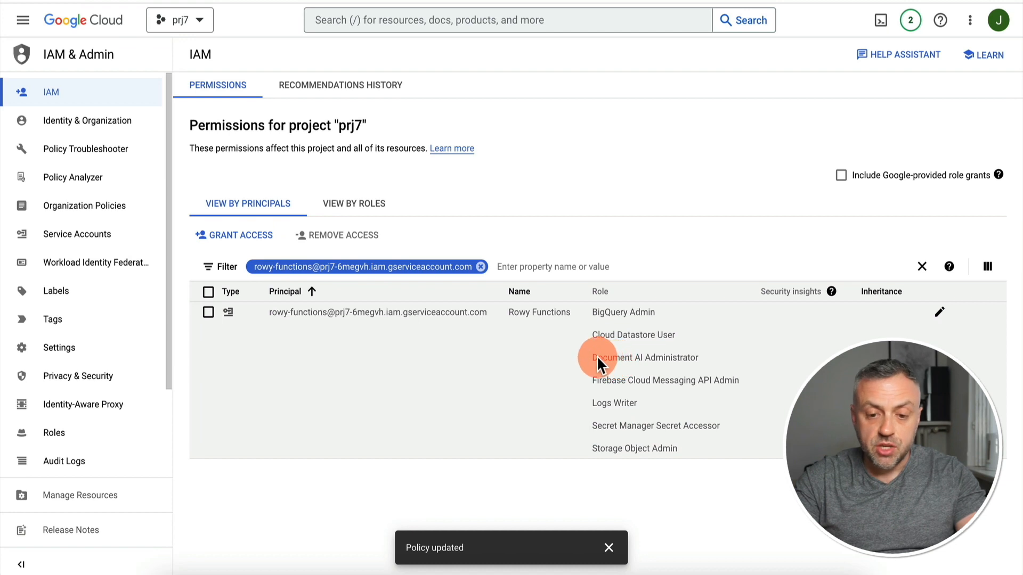
pyautogui.moveTo(593, 357); pyautogui.dragTo(685, 359)
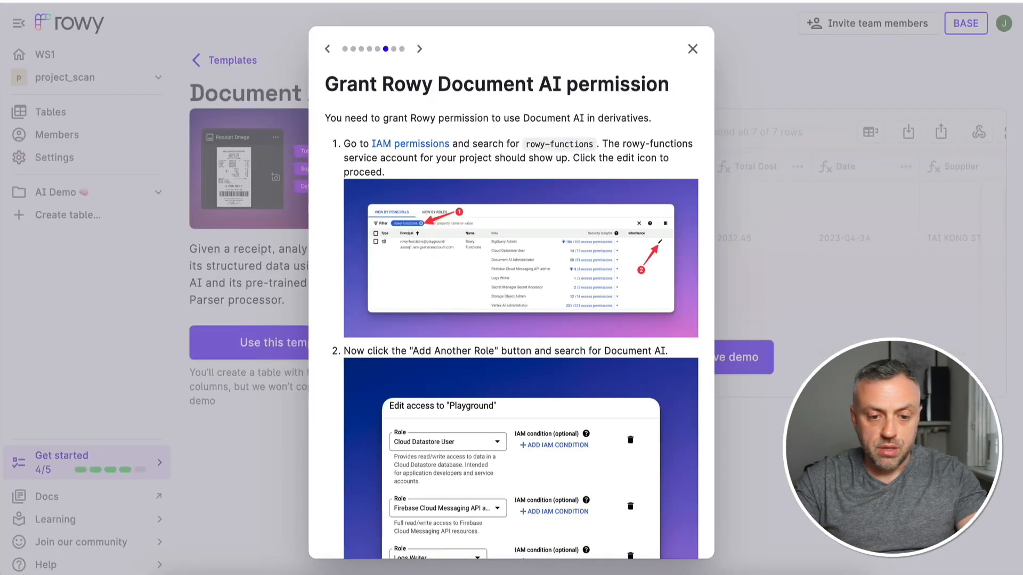
# - Return to Rowy, proceed past the permission instructions, deploy the template's cloud functions and finish the installation
pyautogui.scroll(-5, 430, 370)
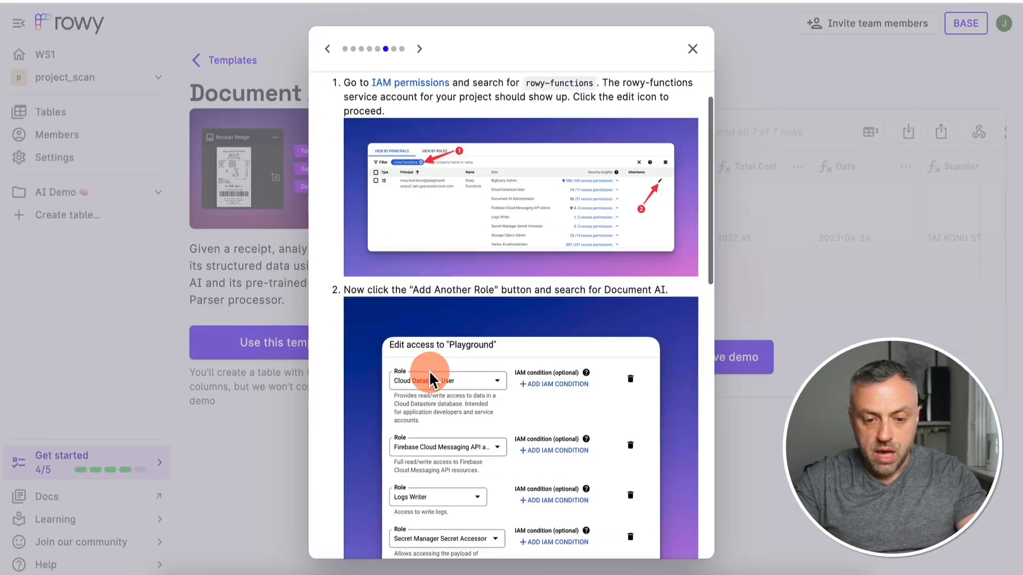
pyautogui.click(368, 528)
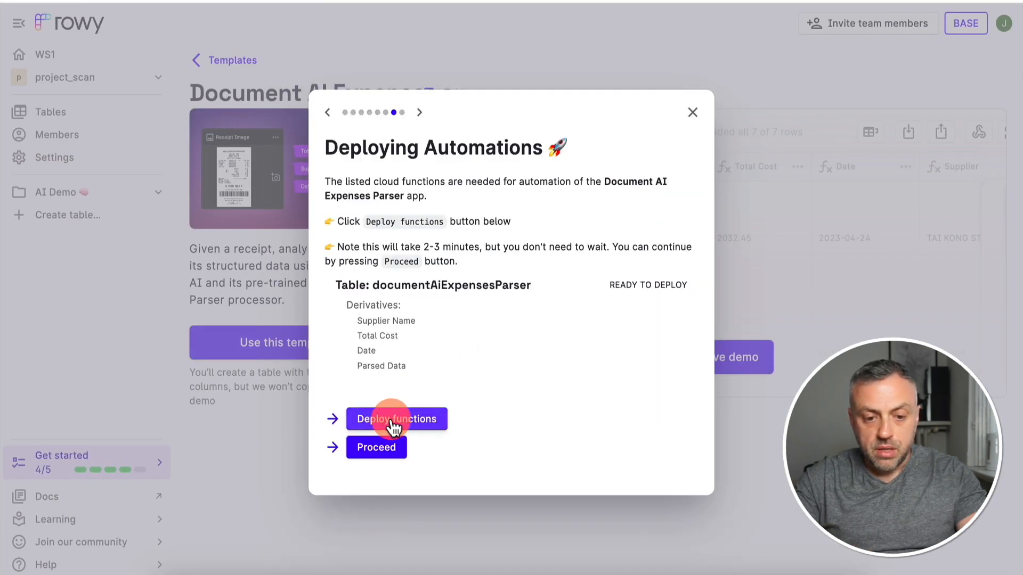
pyautogui.click(412, 429)
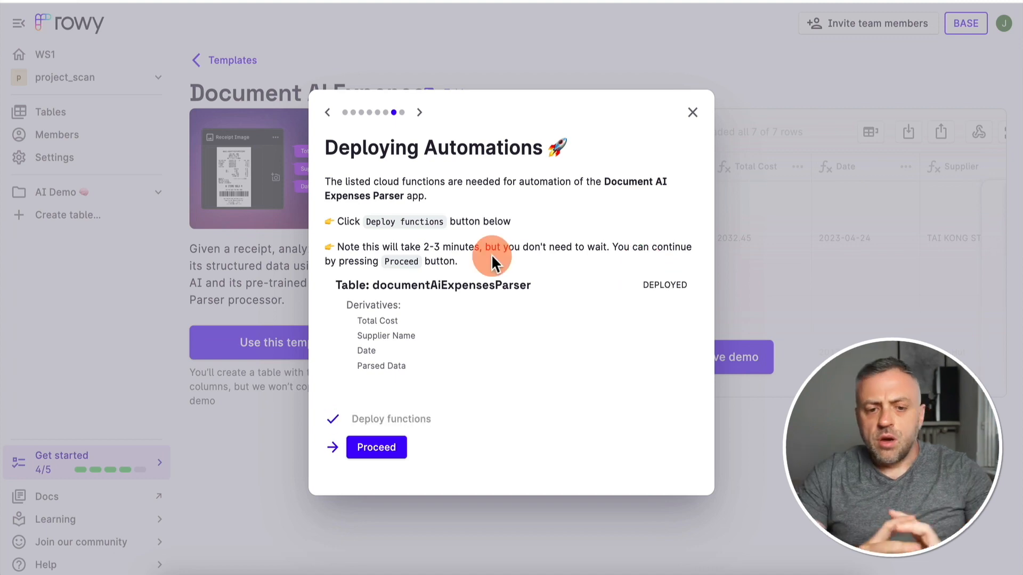
pyautogui.click(382, 451)
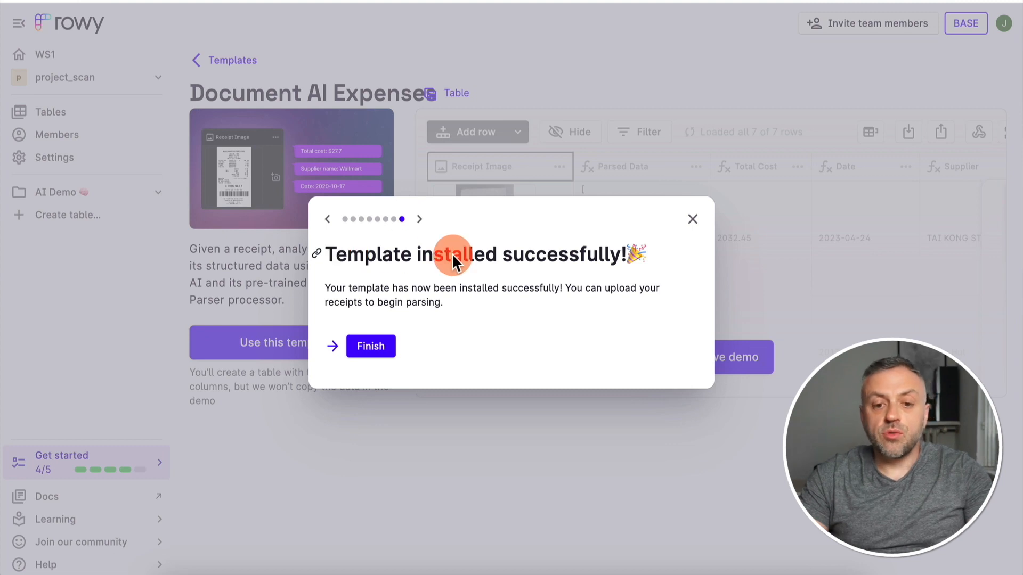
pyautogui.click(380, 348)
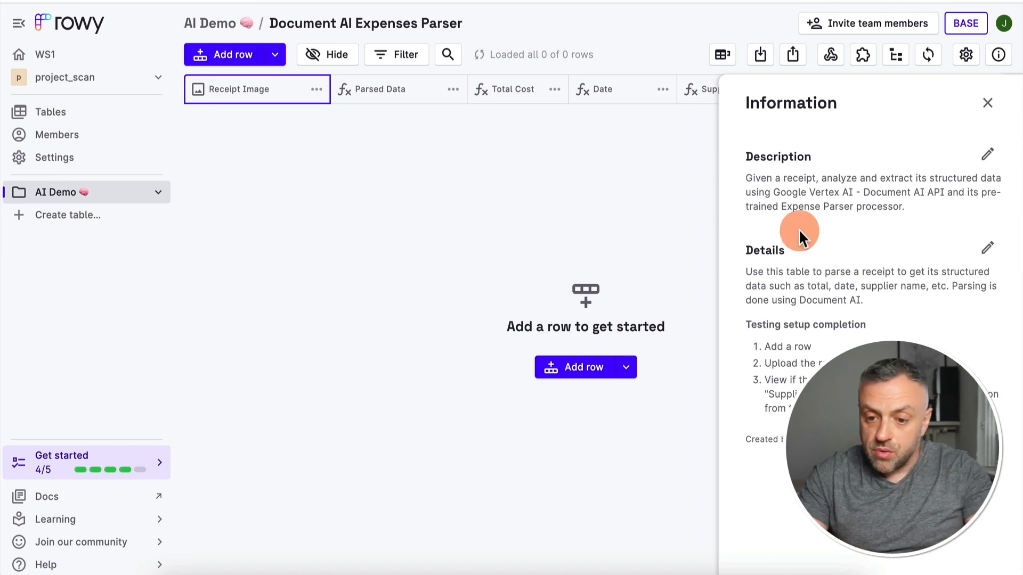
# - Close the table's information, add a row and upload receipt6.gif as its receipt image
pyautogui.click(991, 102)
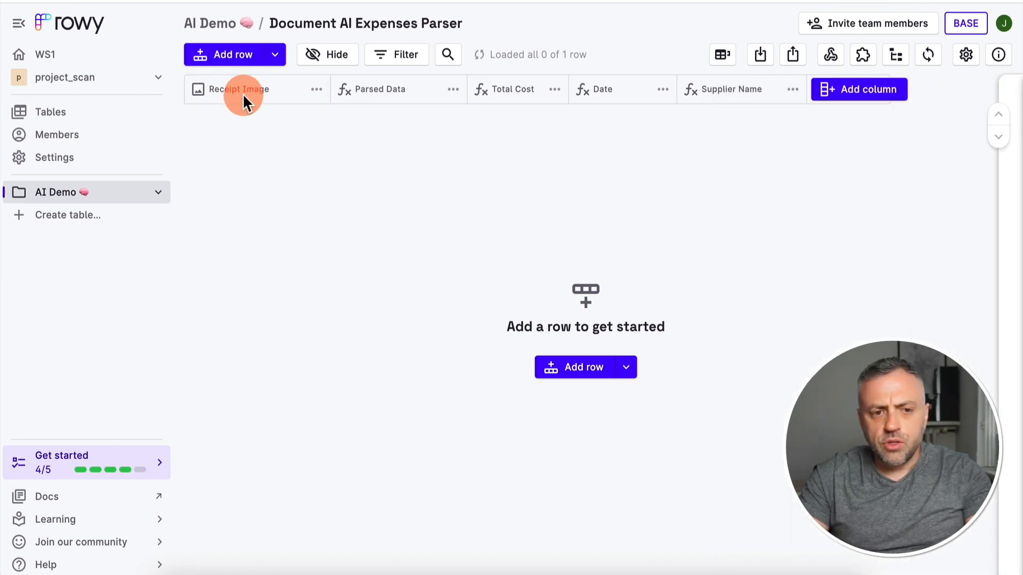
pyautogui.click(232, 59)
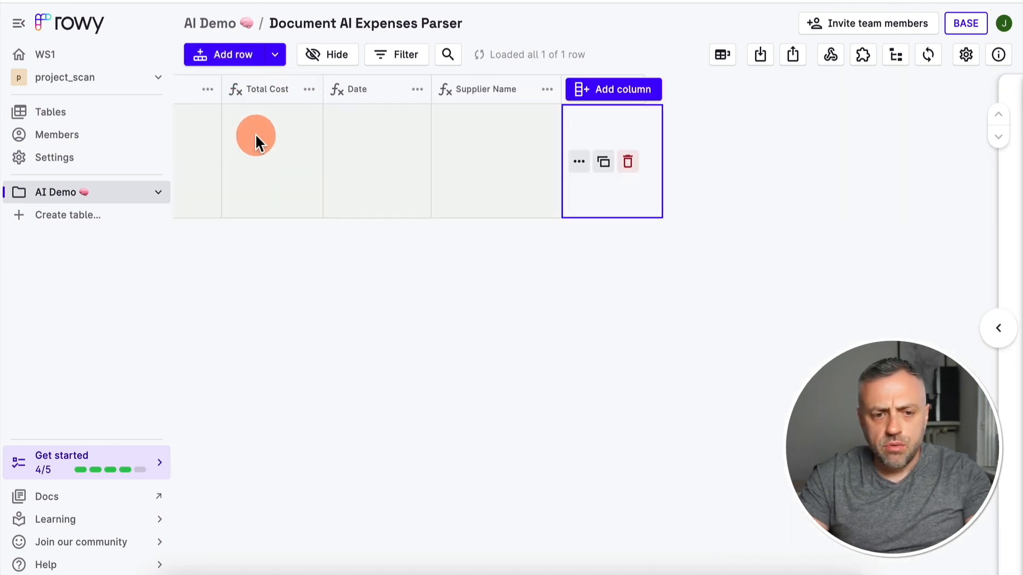
pyautogui.hscroll(-5, 256, 136)
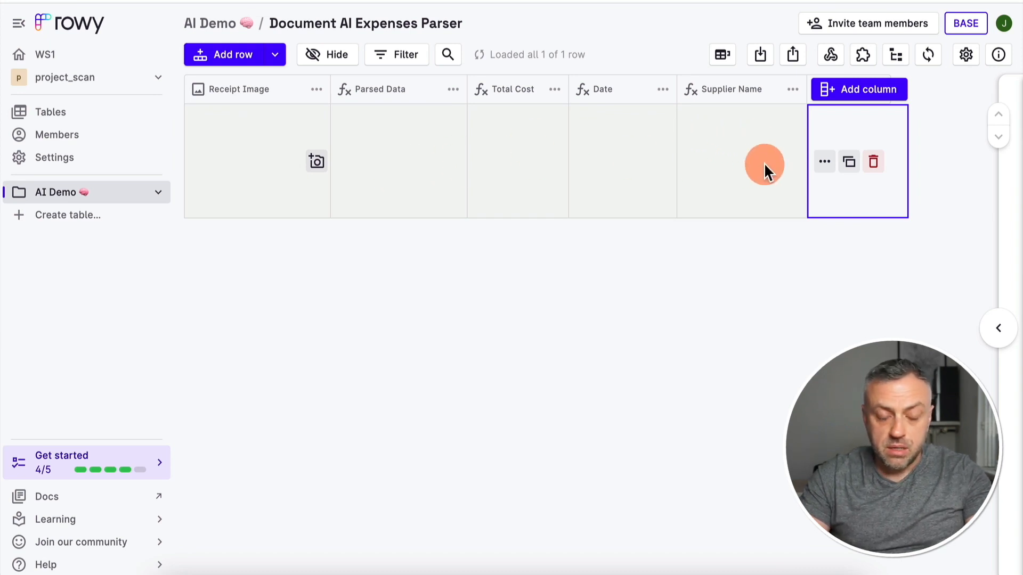
pyautogui.click(316, 161)
pyautogui.click(456, 181)
pyautogui.press('space')
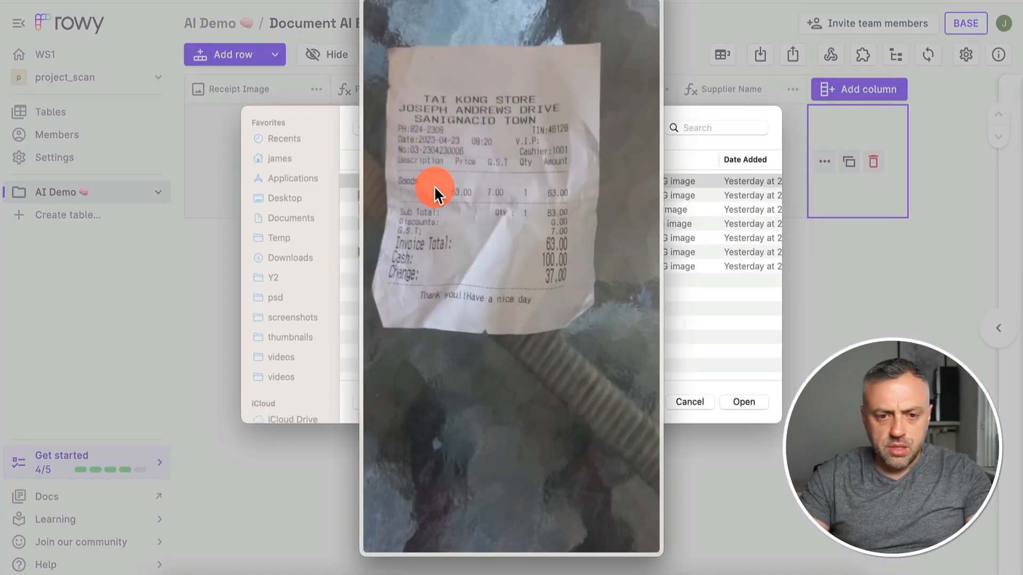
pyautogui.press('Down')
pyautogui.press('Down')
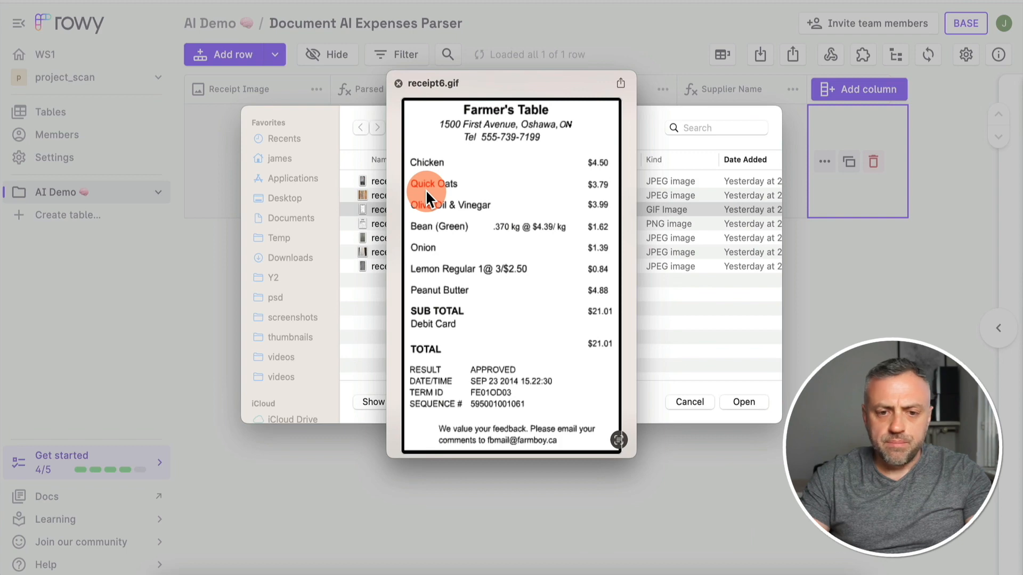
pyautogui.press('space')
pyautogui.click(743, 401)
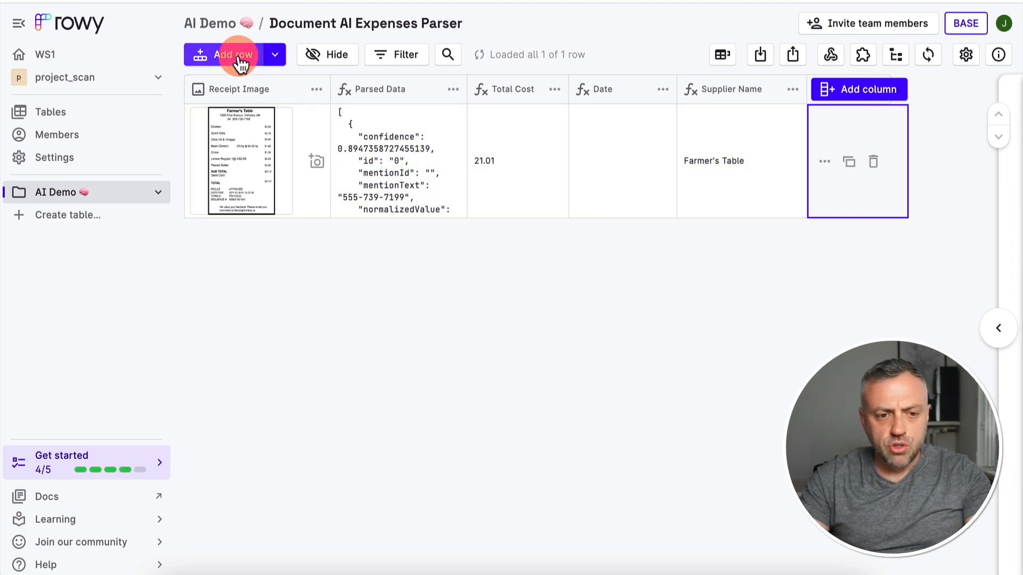
# - Add a second row to the table and upload receipt.jpg as its receipt image
pyautogui.click(239, 59)
pyautogui.click(316, 160)
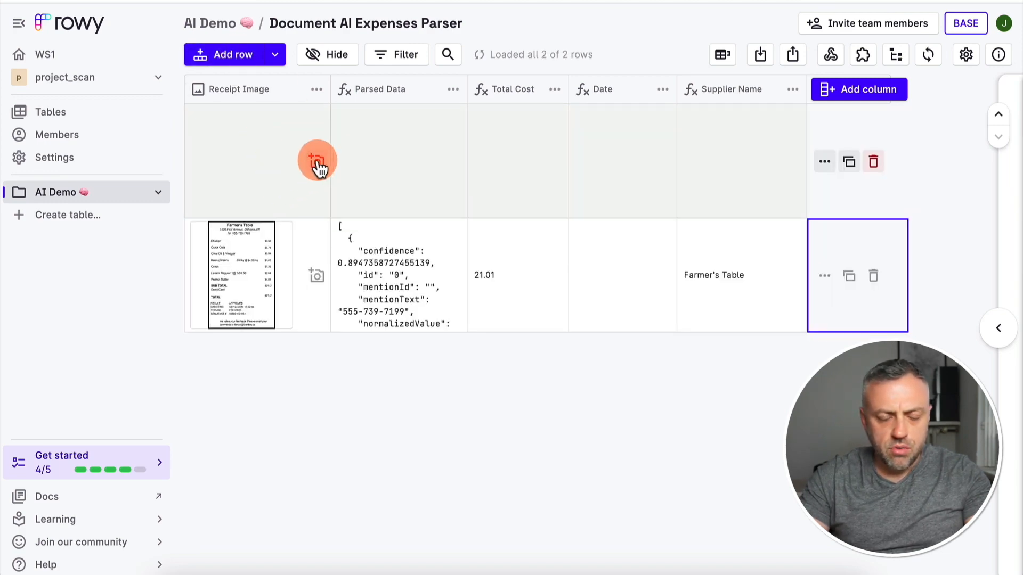
pyautogui.click(432, 257)
pyautogui.press('space')
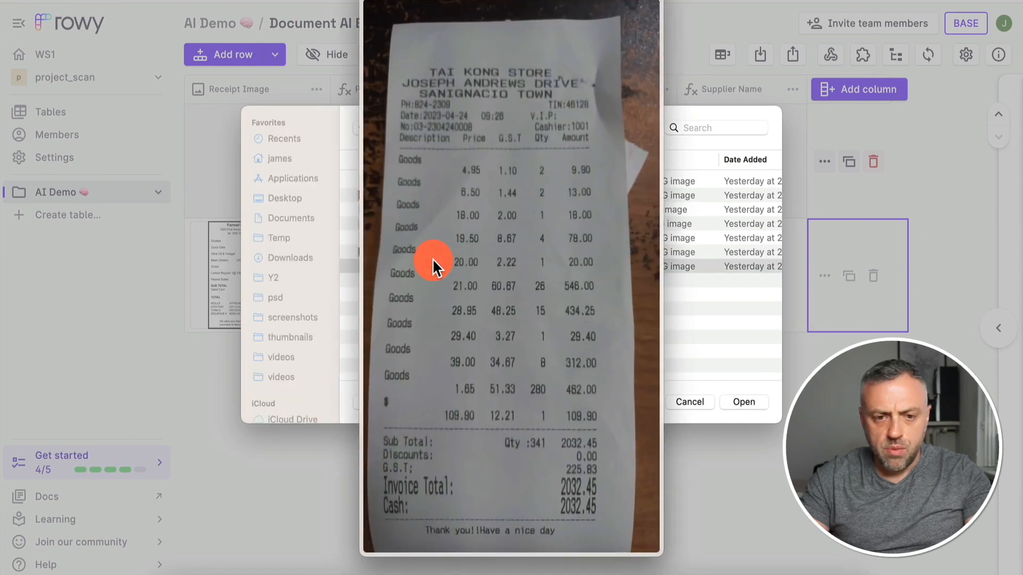
pyautogui.press('Up')
pyautogui.press('space')
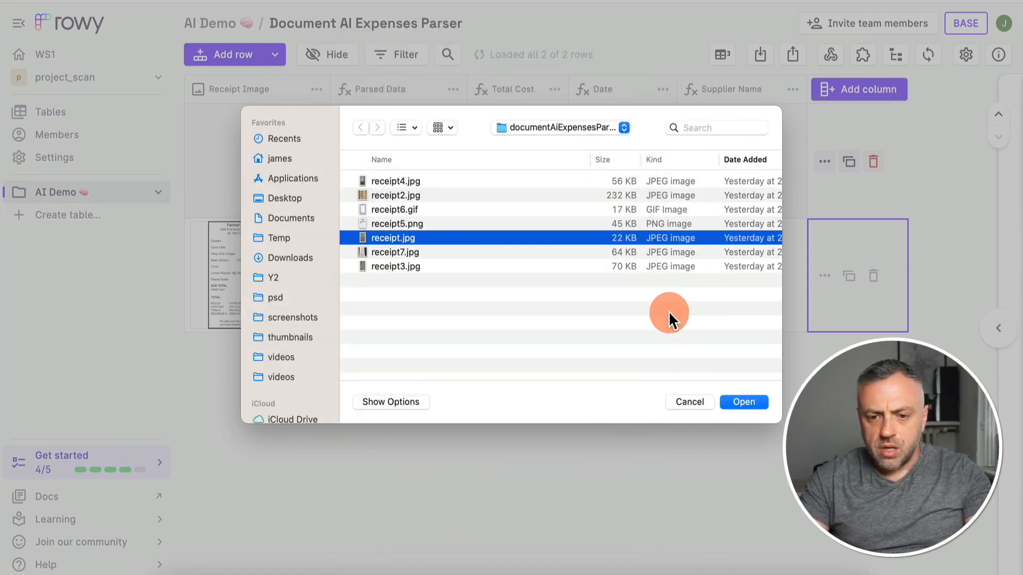
pyautogui.click(748, 401)
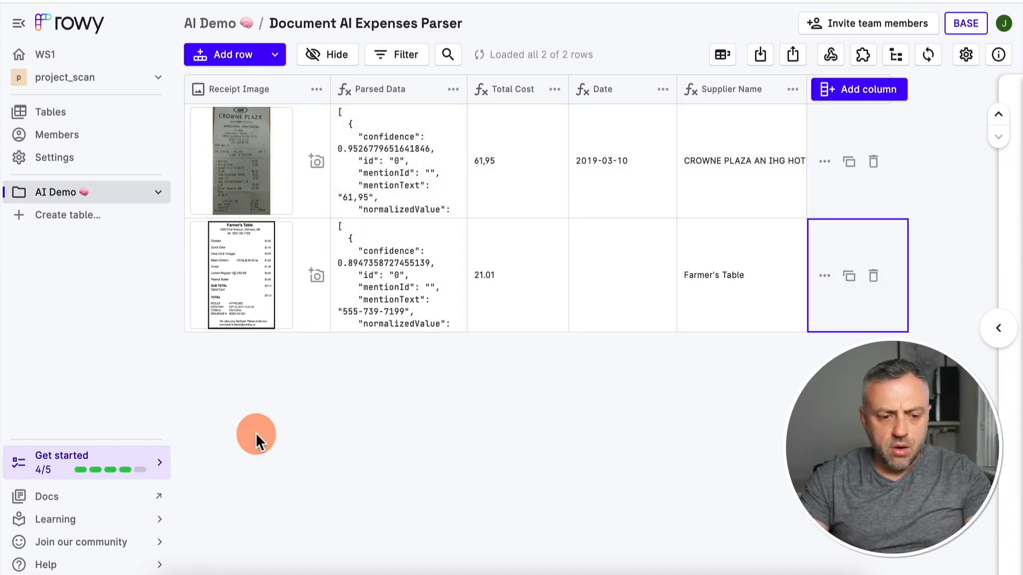
# - Switch to Finder and preview receipt.jpg in the documentAiExpensesParser folder to check it against the parsed row, then return to Rowy
pyautogui.click(169, 573)
pyautogui.press('space')
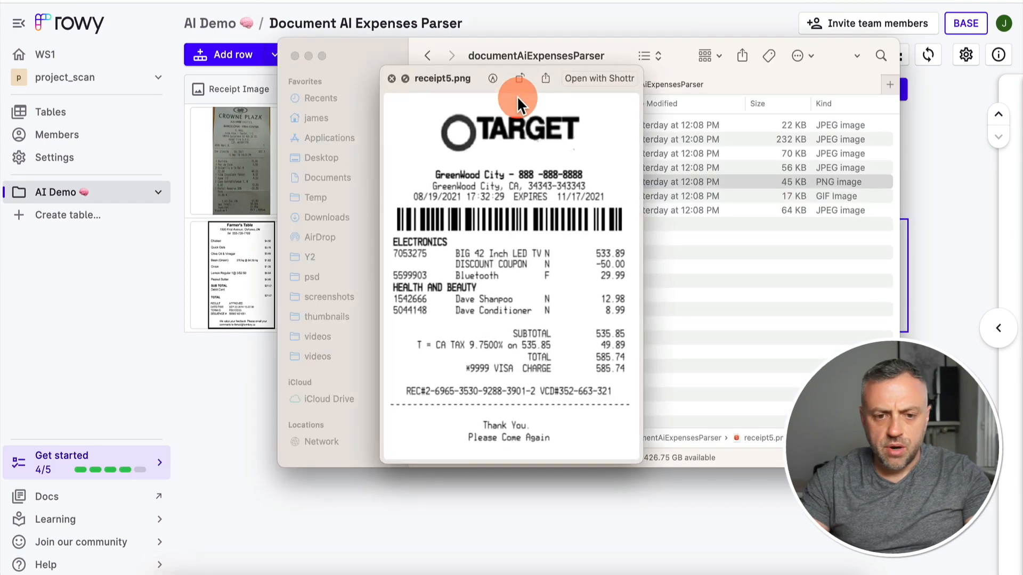
pyautogui.press('Up')
pyautogui.press('Up')
pyautogui.press('Up')
pyautogui.press('Up')
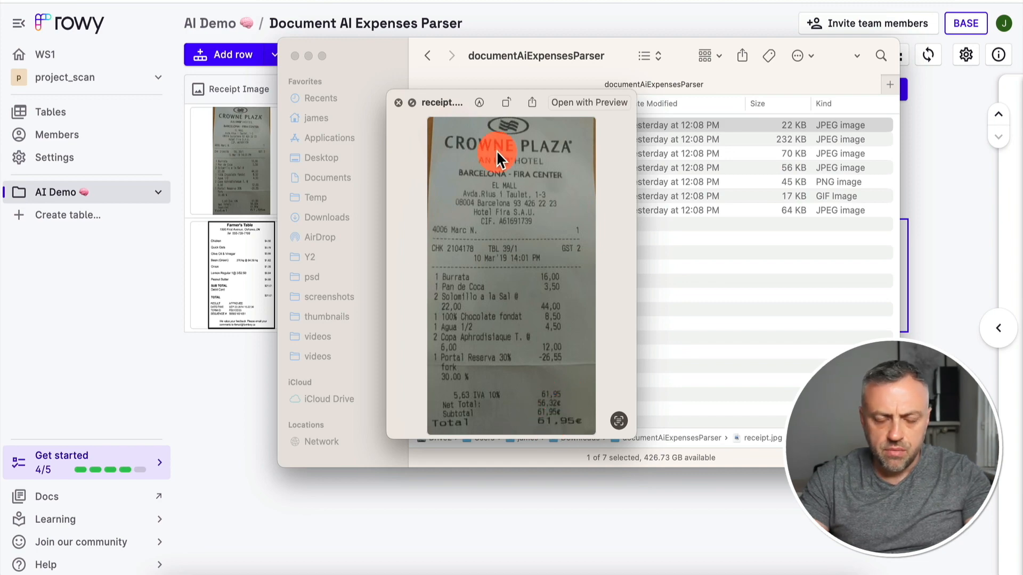
pyautogui.press('space')
pyautogui.click(243, 437)
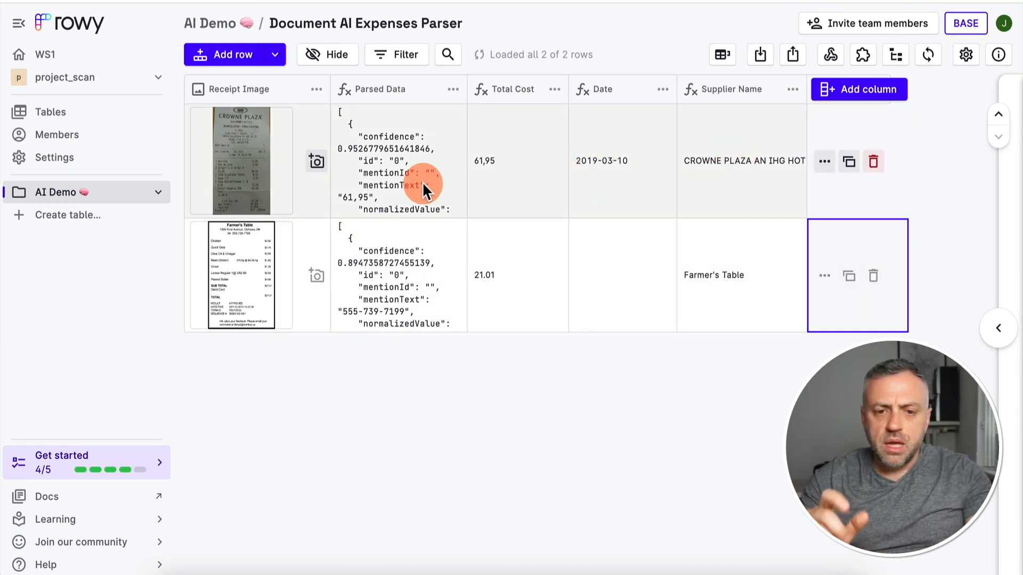
# - Add a third row to the table and upload receipt5.png as its receipt image
pyautogui.click(238, 54)
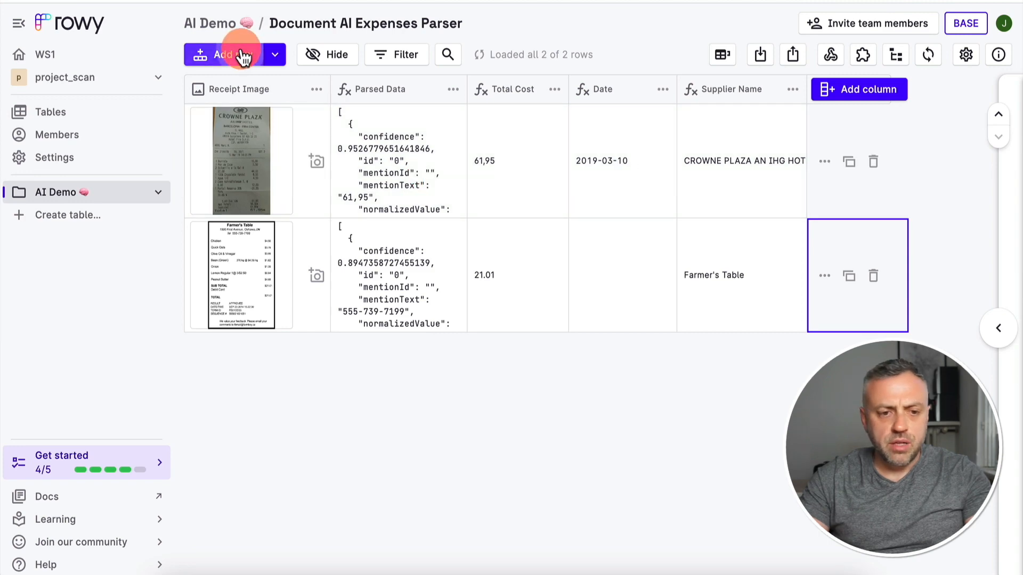
pyautogui.click(317, 167)
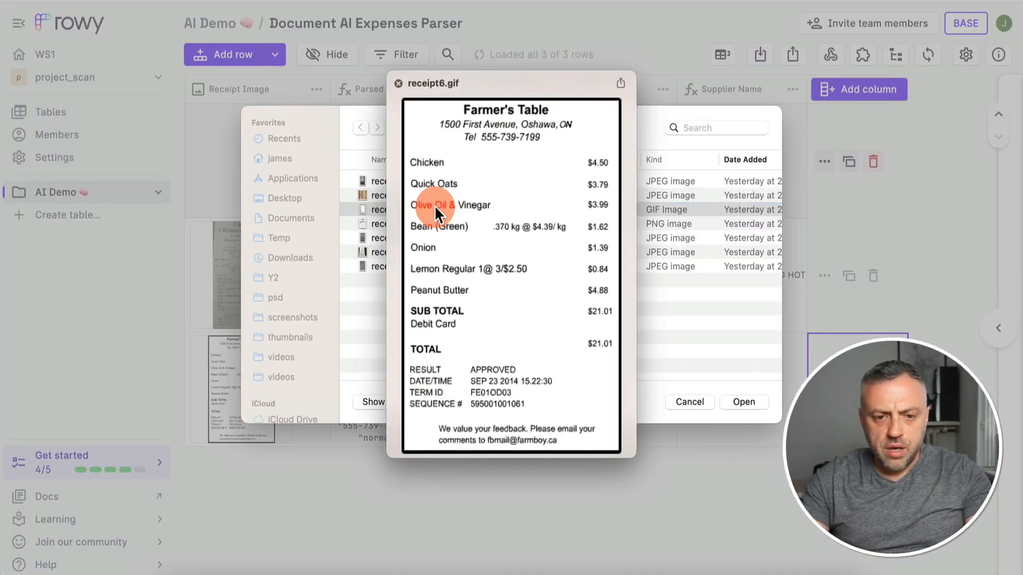
pyautogui.press('Down')
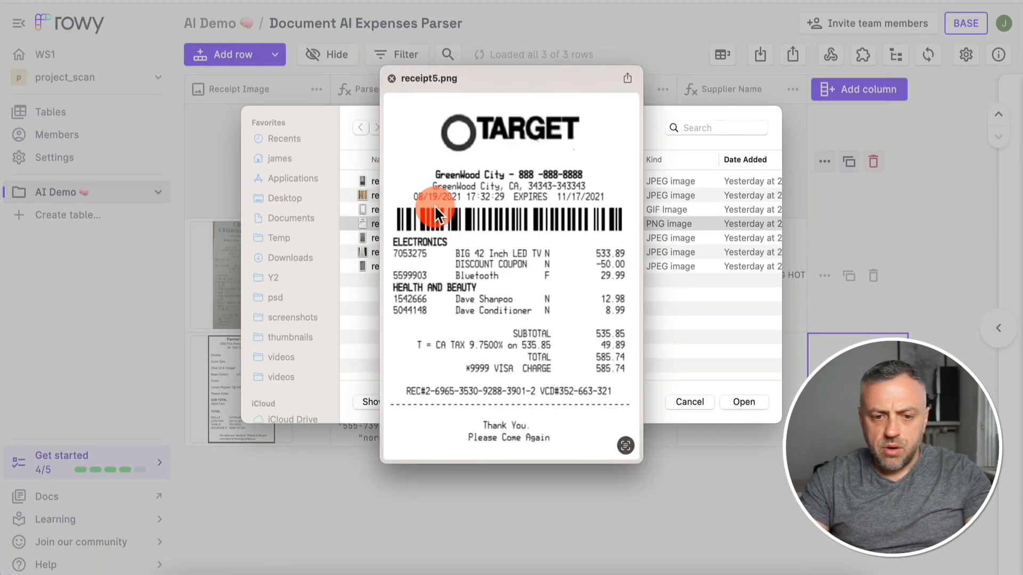
pyautogui.press('space')
pyautogui.click(756, 408)
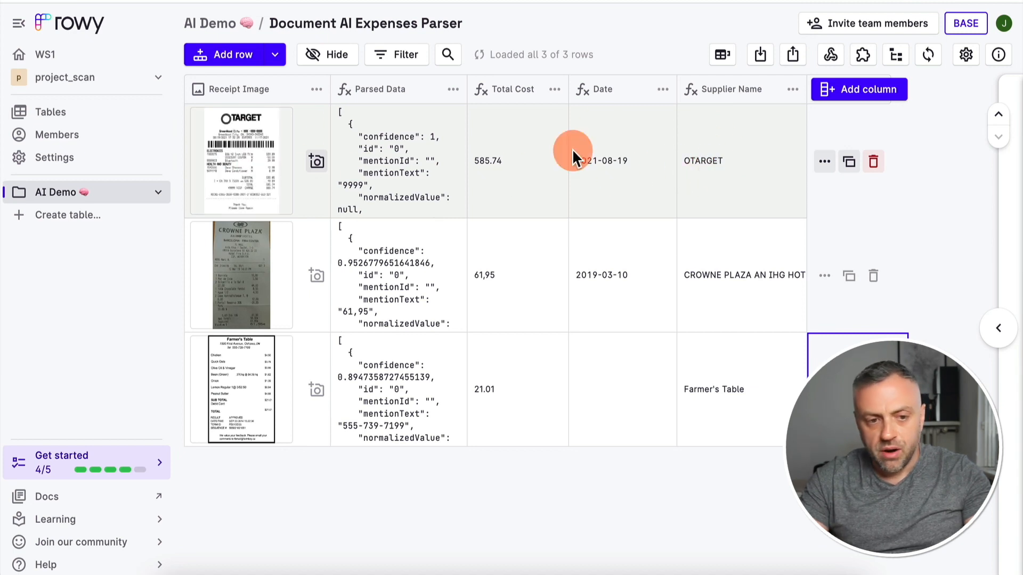
# - Switch to Finder and preview receipt5.png to check its date and total against the parsed row, and return to Rowy
pyautogui.click(170, 574)
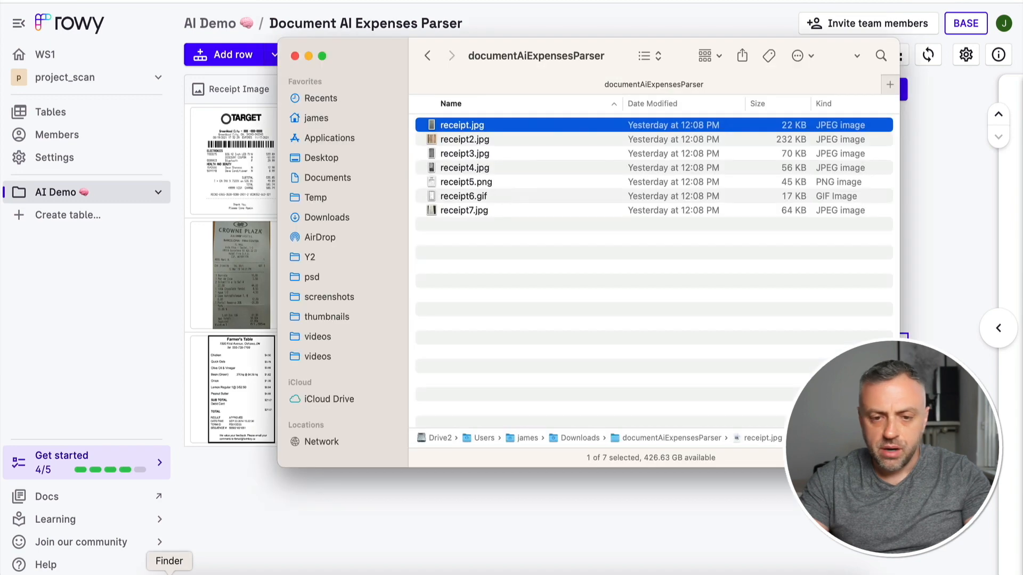
pyautogui.press('space')
pyautogui.press('Down')
pyautogui.press('Down')
pyautogui.press('Down')
pyautogui.press('Down')
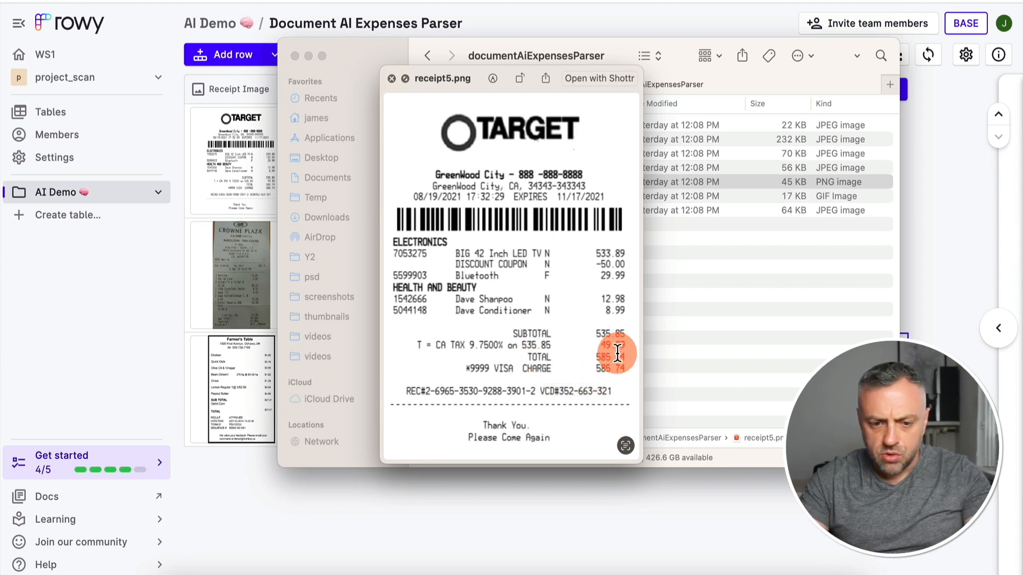
pyautogui.press('space')
pyautogui.click(411, 520)
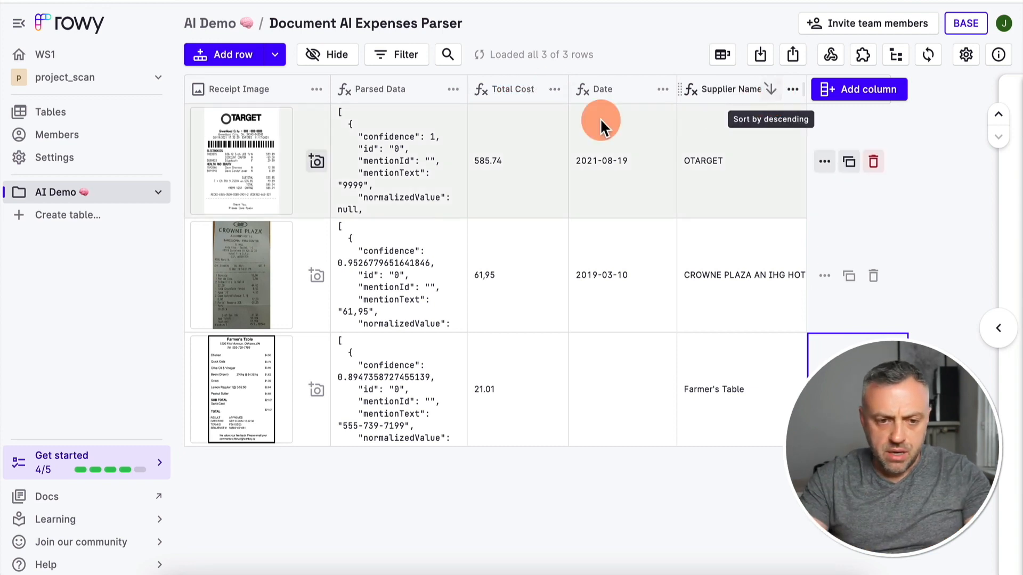
# - Open the Target receipt's parsed data in an enlarged editor and examine its structure as a tree
pyautogui.click(375, 164)
pyautogui.click(375, 164)
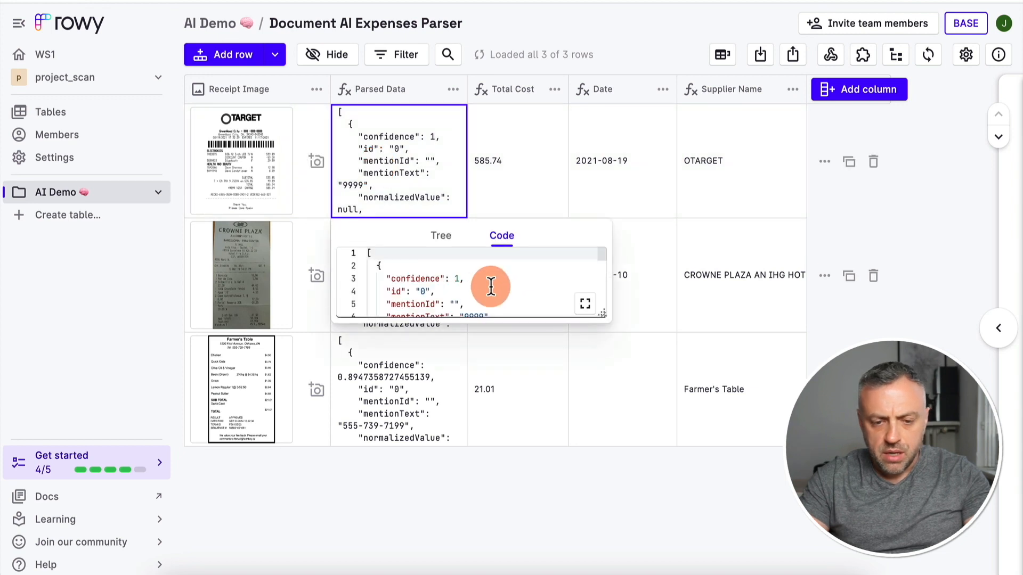
pyautogui.moveTo(606, 313); pyautogui.dragTo(602, 572)
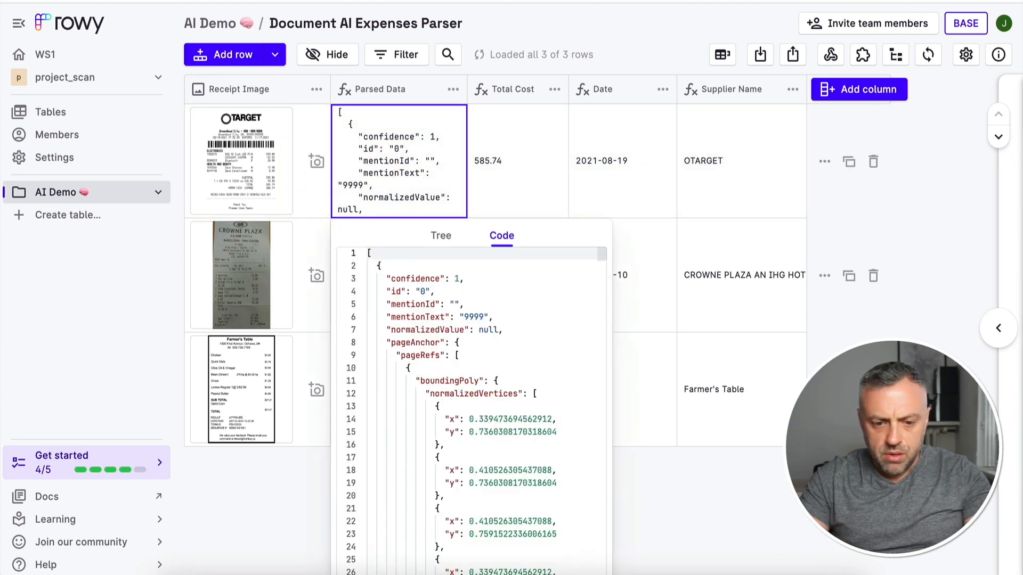
pyautogui.click(446, 241)
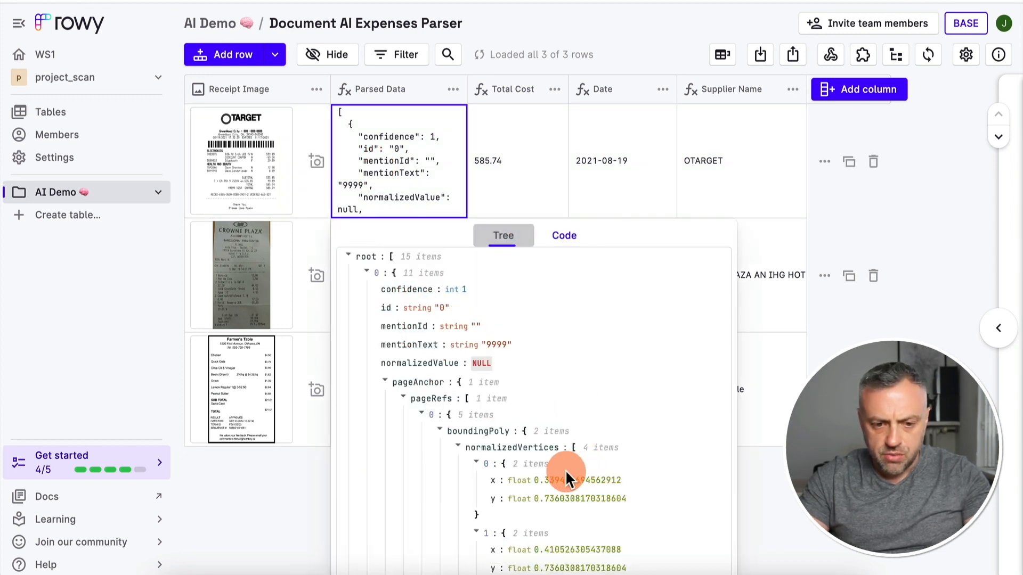
pyautogui.scroll(-4, 525, 365)
pyautogui.scroll(4, 479, 367)
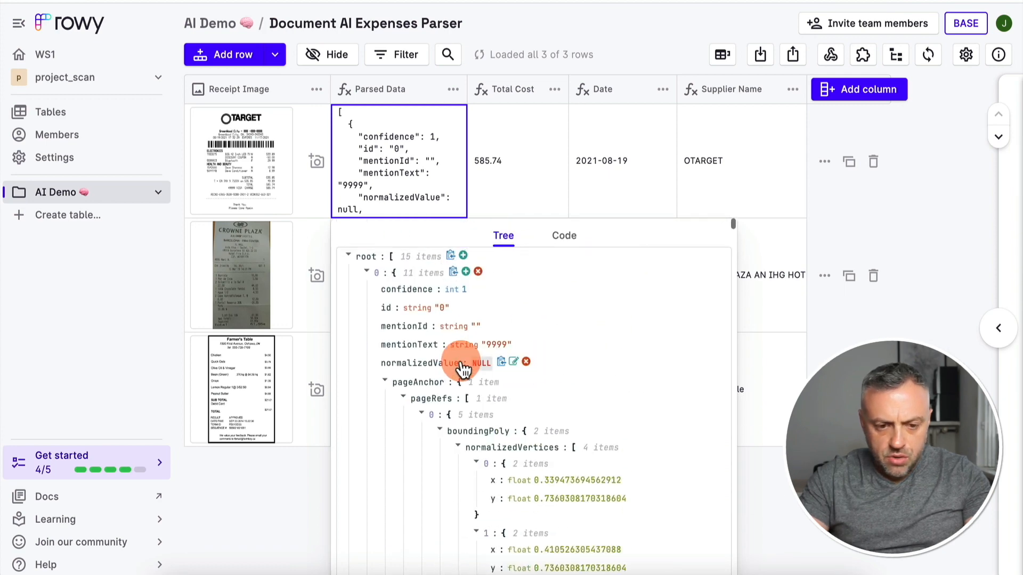
# - Examine the net amount and purchase time entries in the Target receipt's parsed data tree, and close the enlarged editor
pyautogui.scroll(-5, 461, 370)
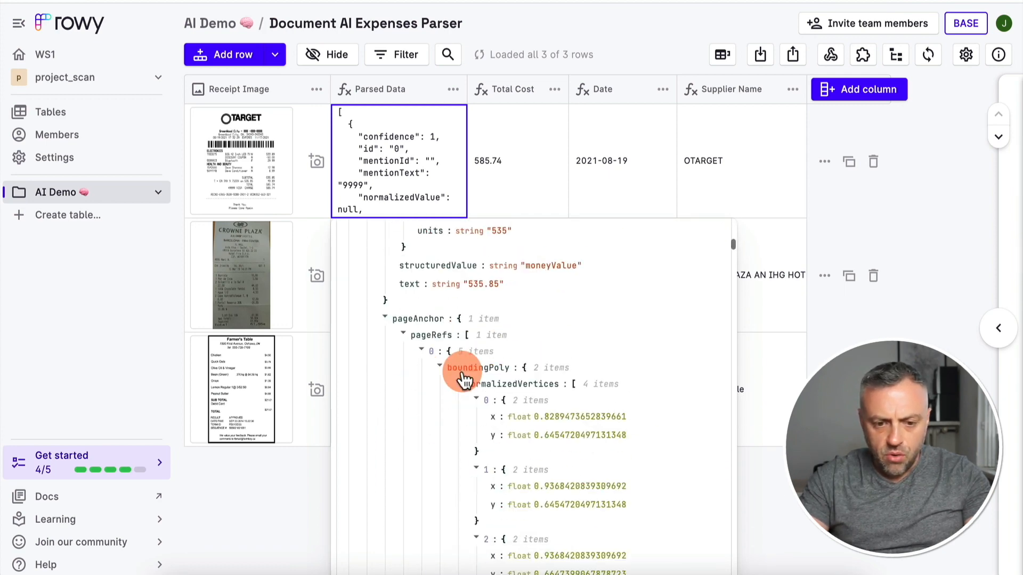
pyautogui.scroll(2, 462, 374)
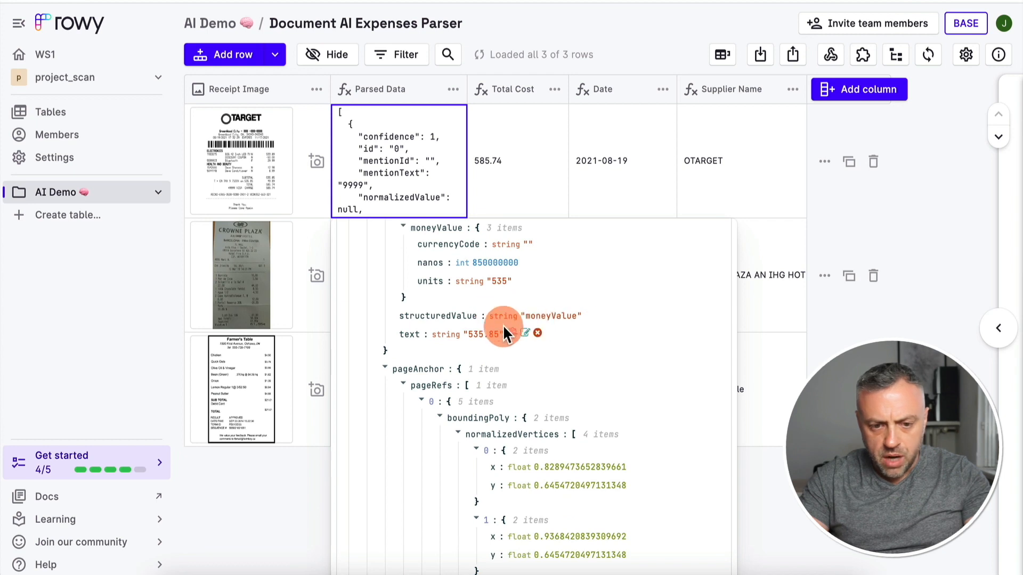
pyautogui.scroll(2, 440, 327)
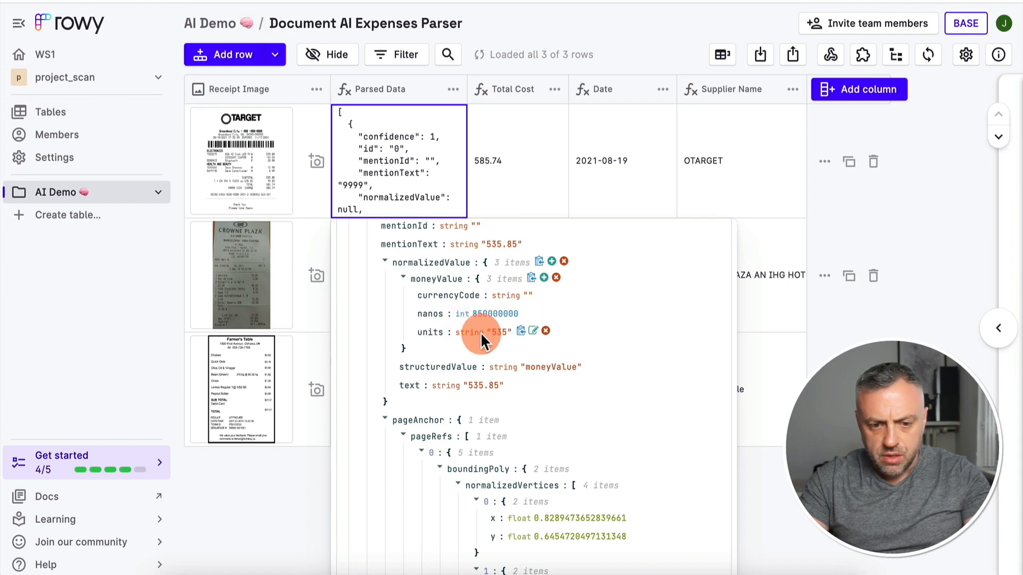
pyautogui.scroll(-12, 501, 336)
pyautogui.scroll(-4, 501, 336)
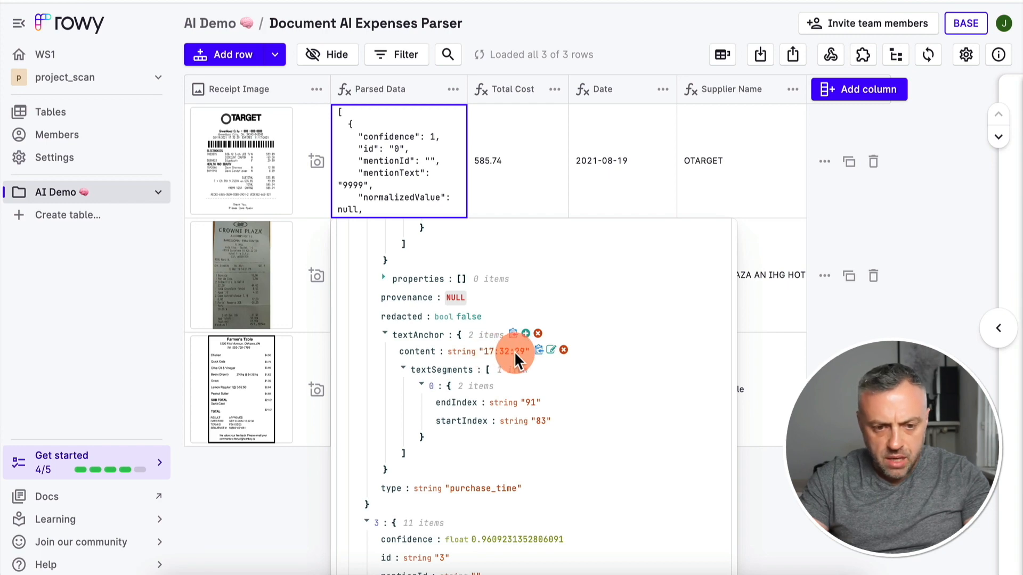
pyautogui.scroll(8, 514, 350)
pyautogui.scroll(2, 514, 353)
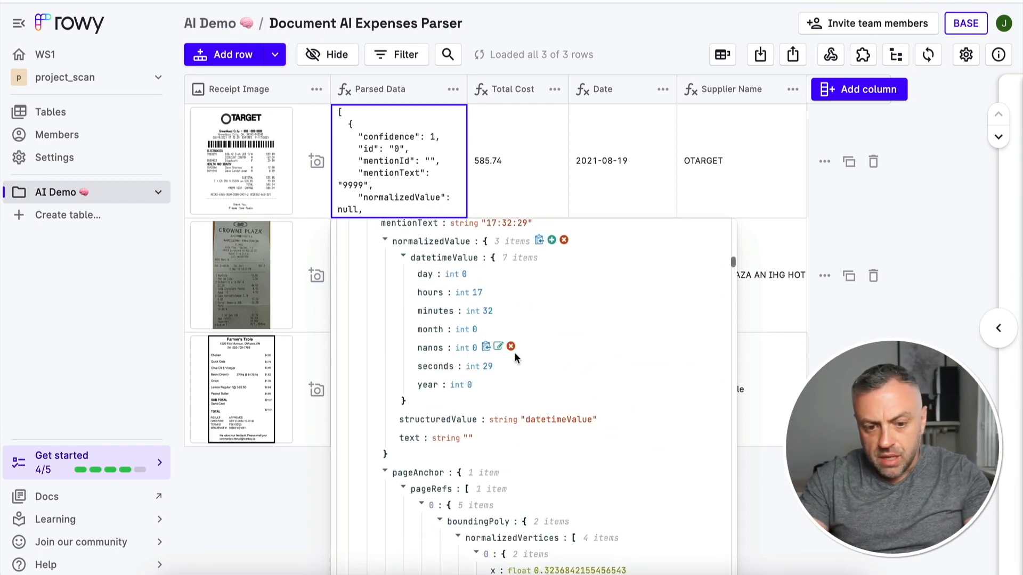
pyautogui.scroll(-2, 514, 353)
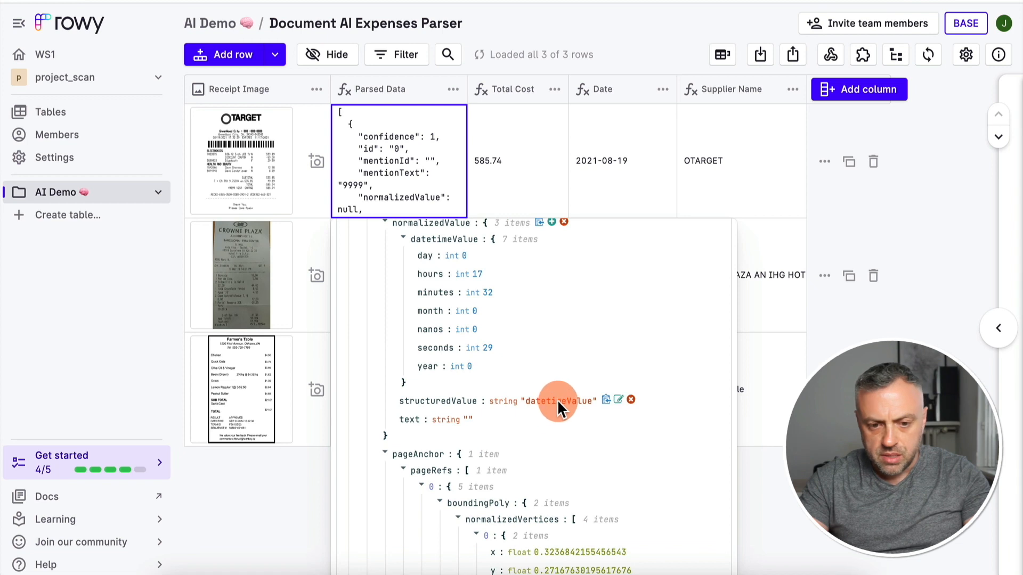
pyautogui.scroll(5, 560, 402)
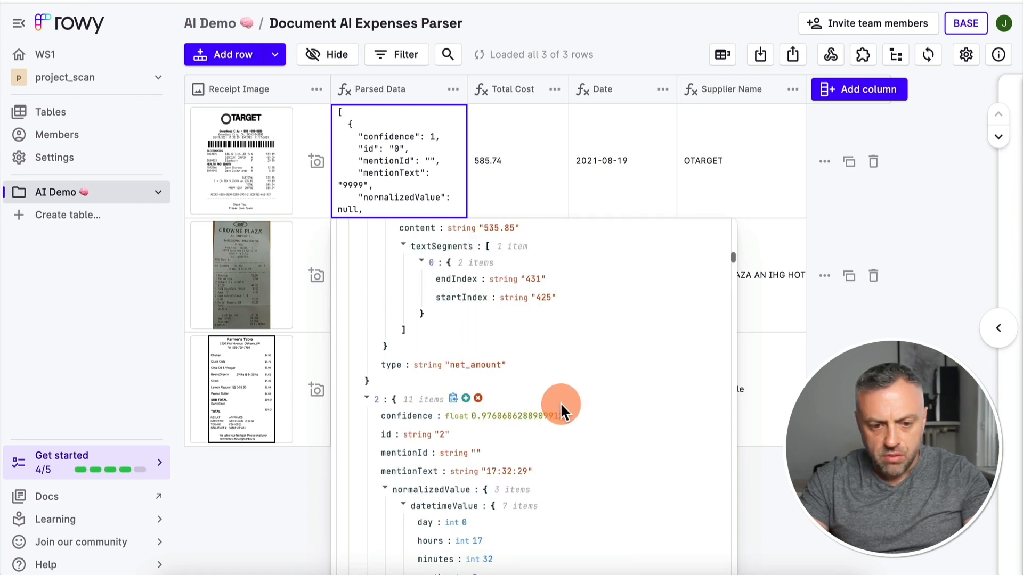
pyautogui.scroll(-2, 560, 402)
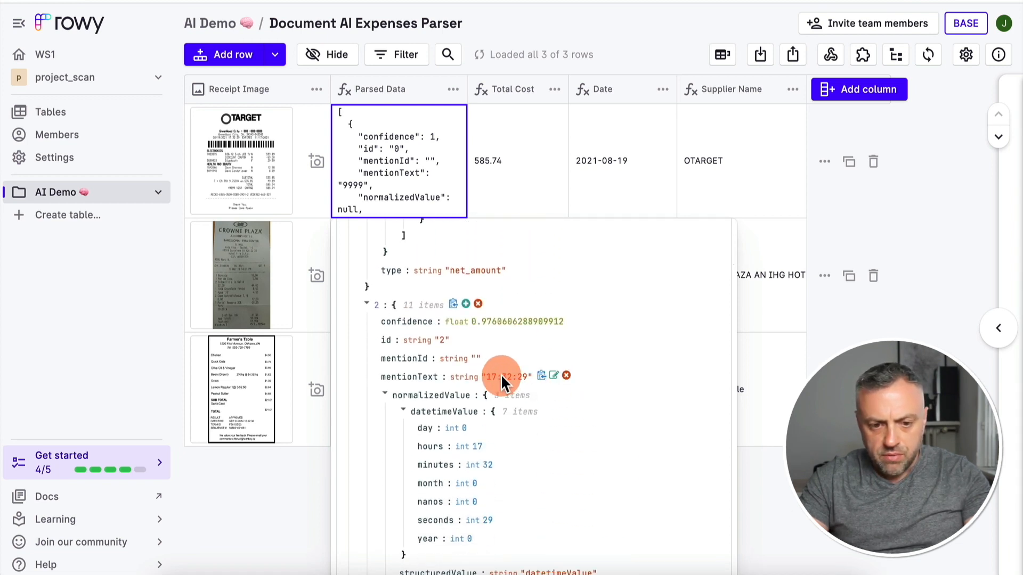
pyautogui.scroll(6, 504, 376)
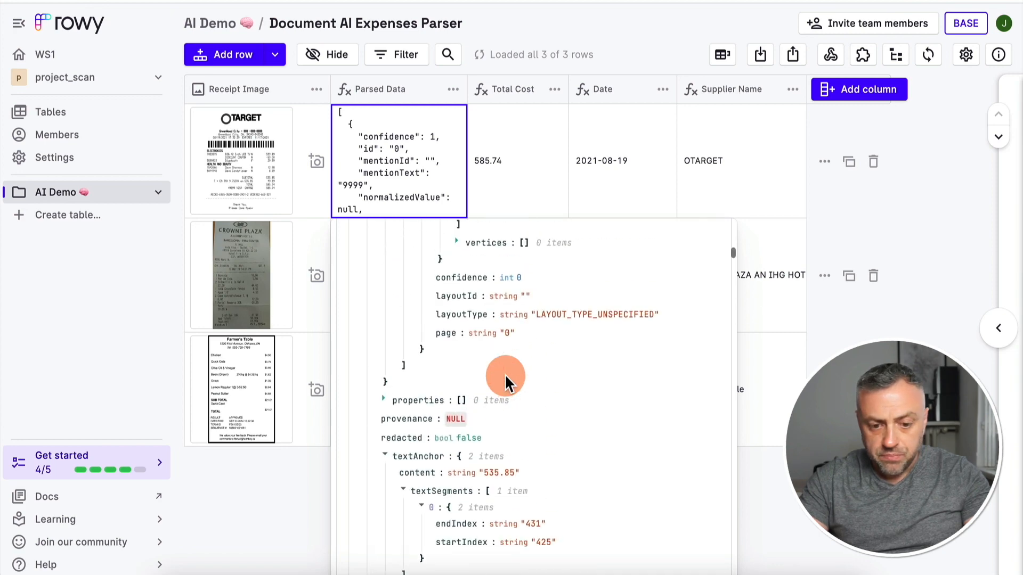
pyautogui.scroll(3, 504, 374)
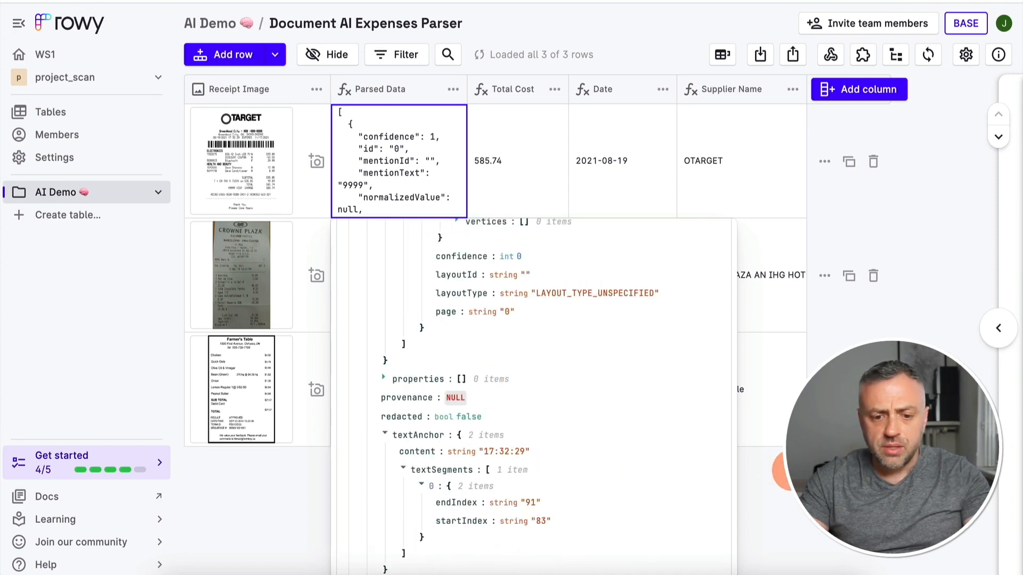
pyautogui.click(791, 472)
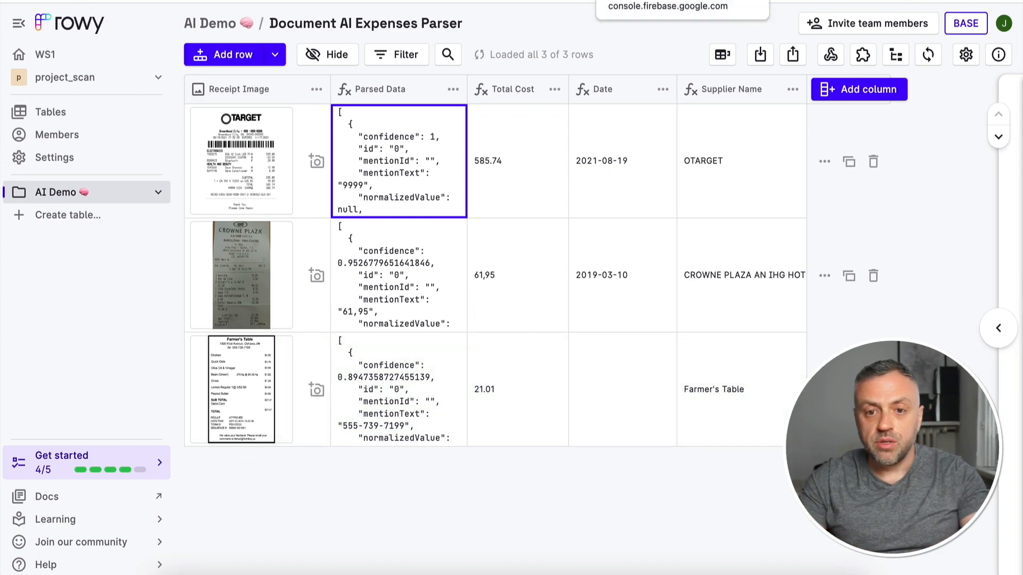
# - Switch to the Firebase console and open the documentAiExpensesParser collection in the Firestore database
pyautogui.click(634, 1)
pyautogui.click(657, 128)
pyautogui.click(671, 25)
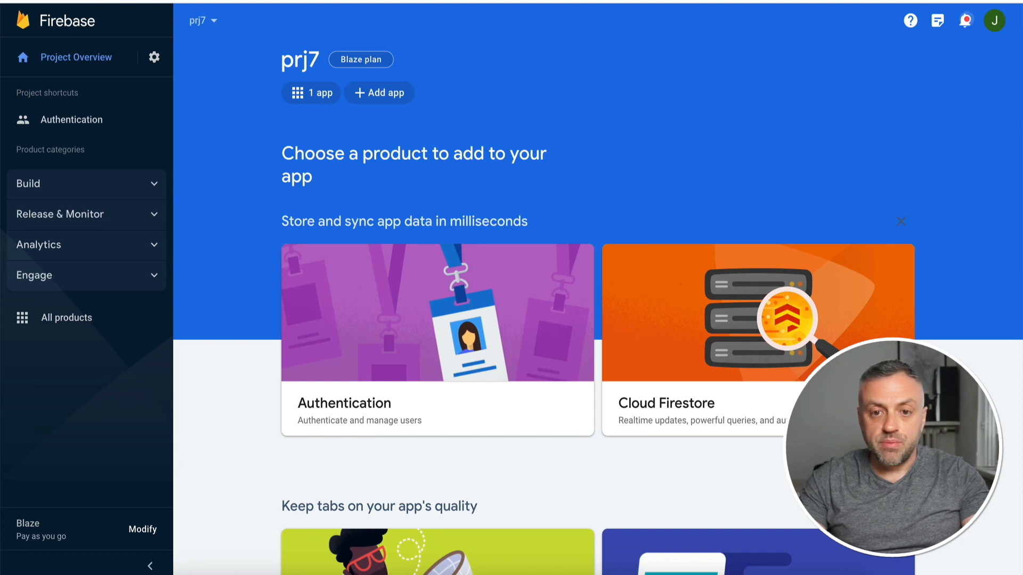
pyautogui.click(53, 191)
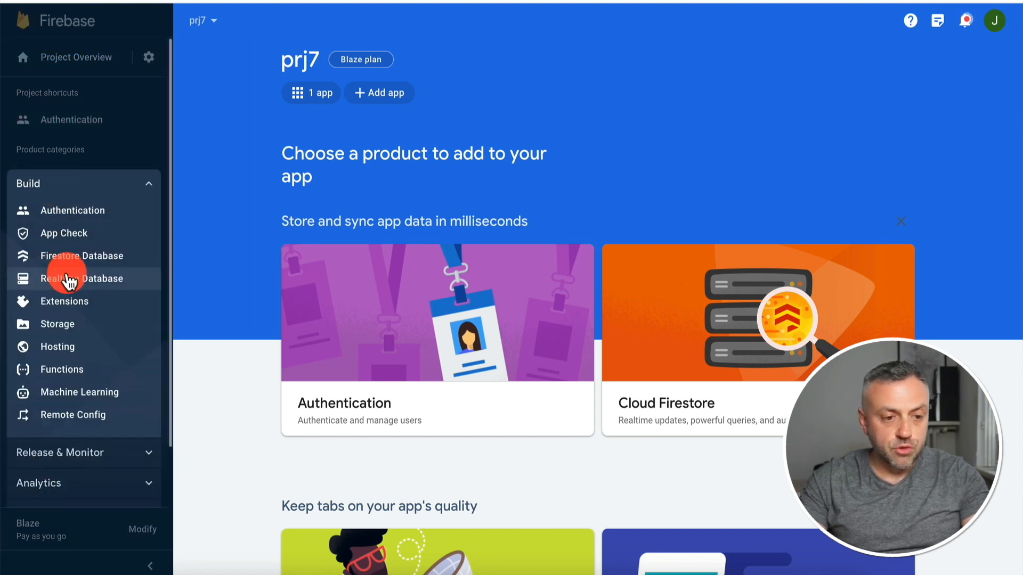
pyautogui.click(68, 258)
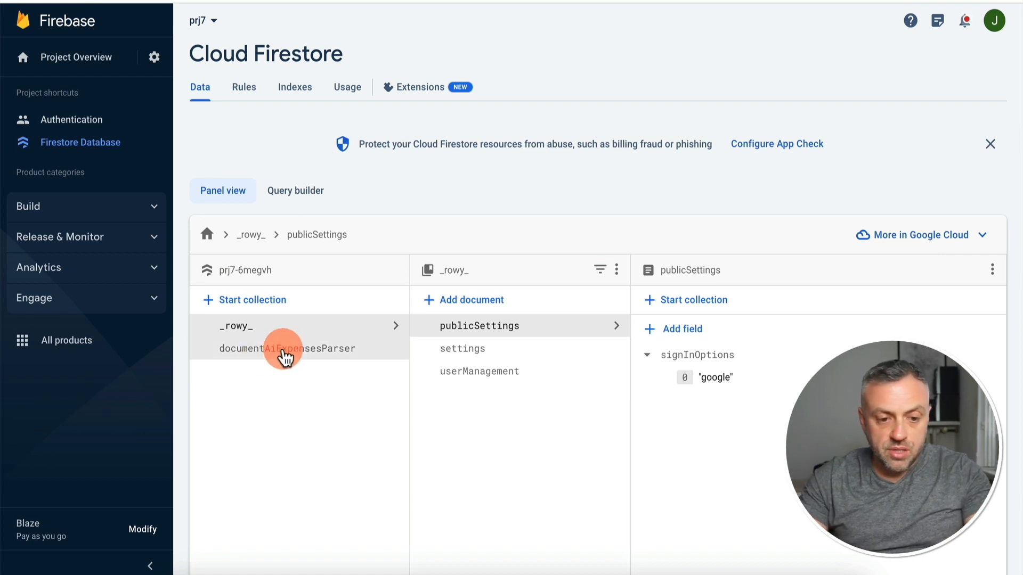
pyautogui.click(283, 358)
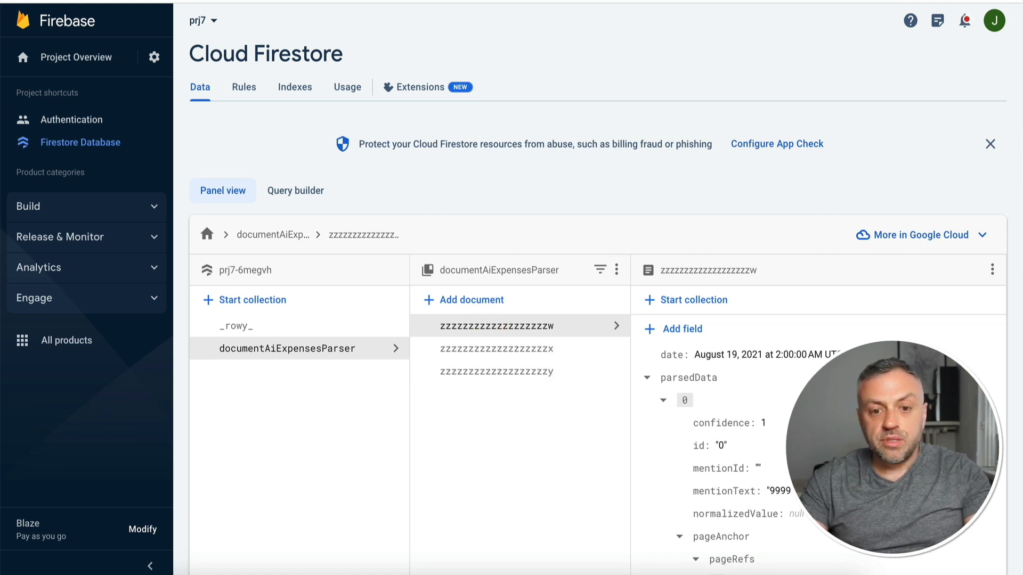
# - Compare the collection with the Rowy table, and inspect the receiptImage field of the Target receipt's document in Firestore
pyautogui.click(314, 1)
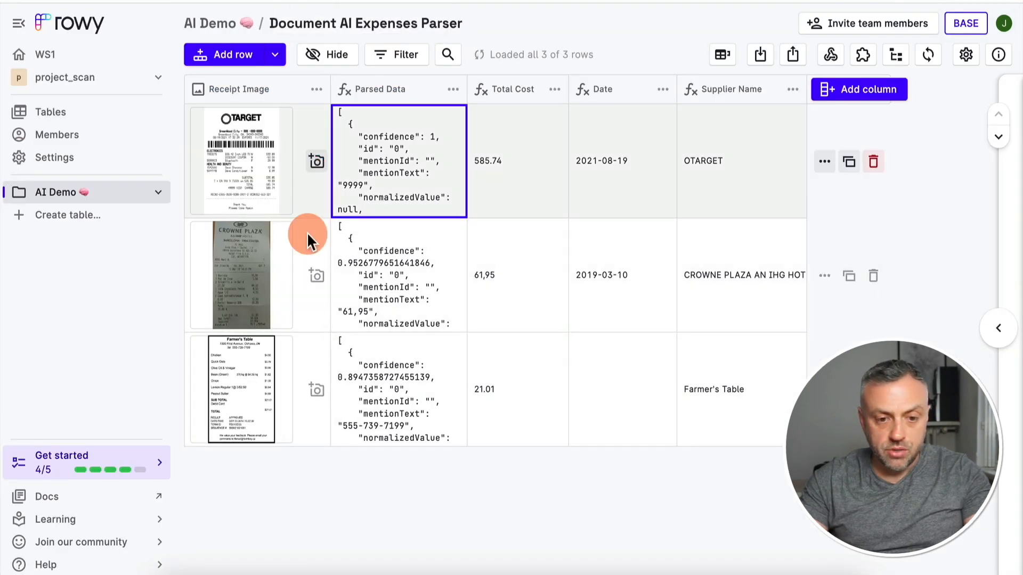
pyautogui.click(533, 1)
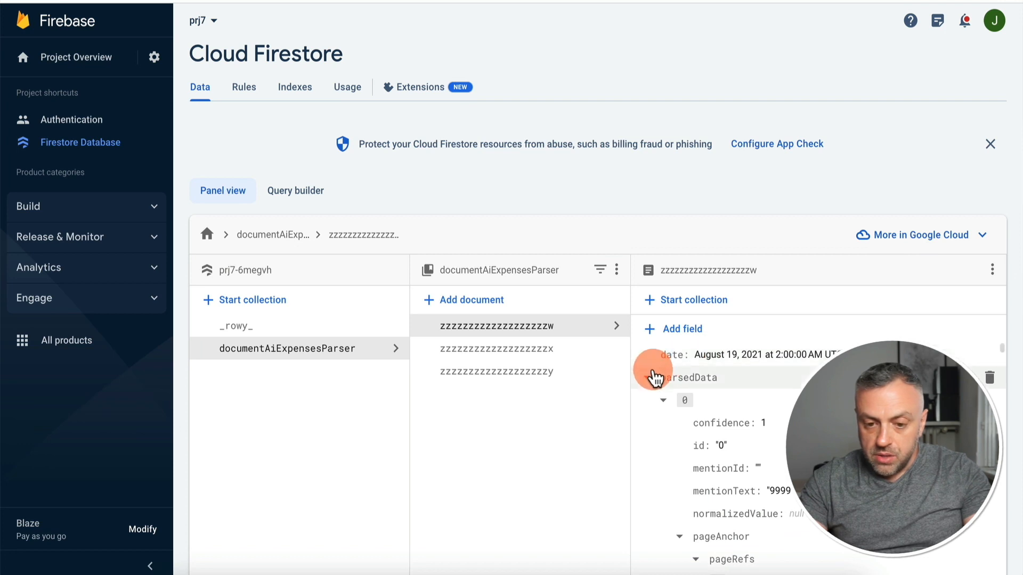
pyautogui.click(651, 378)
pyautogui.click(648, 401)
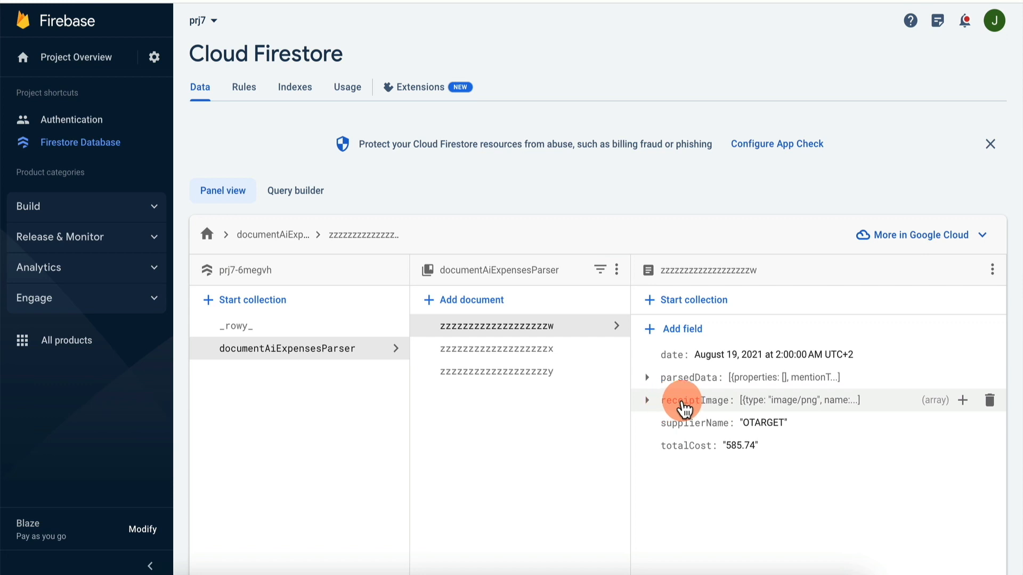
pyautogui.click(648, 402)
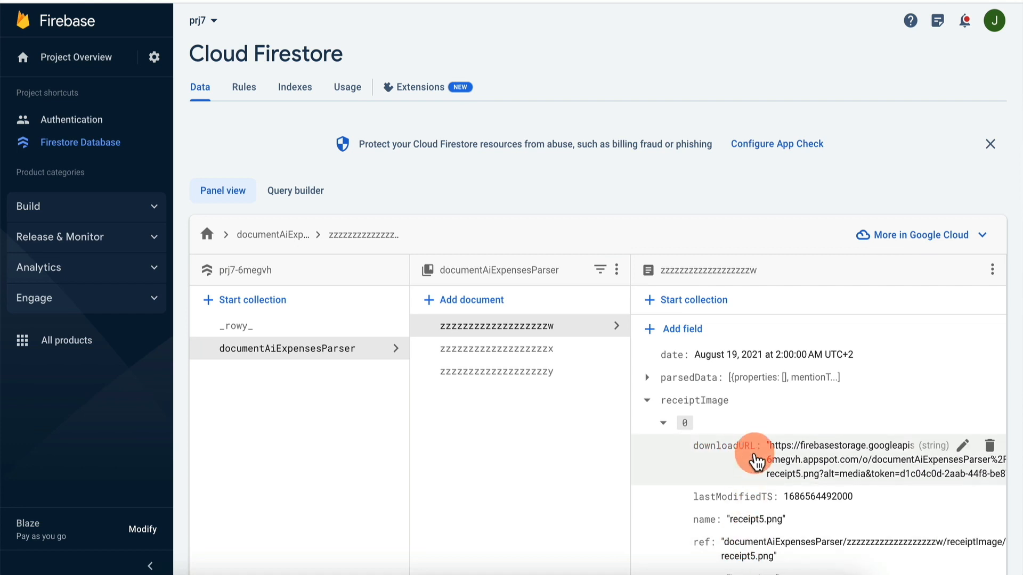
pyautogui.click(648, 401)
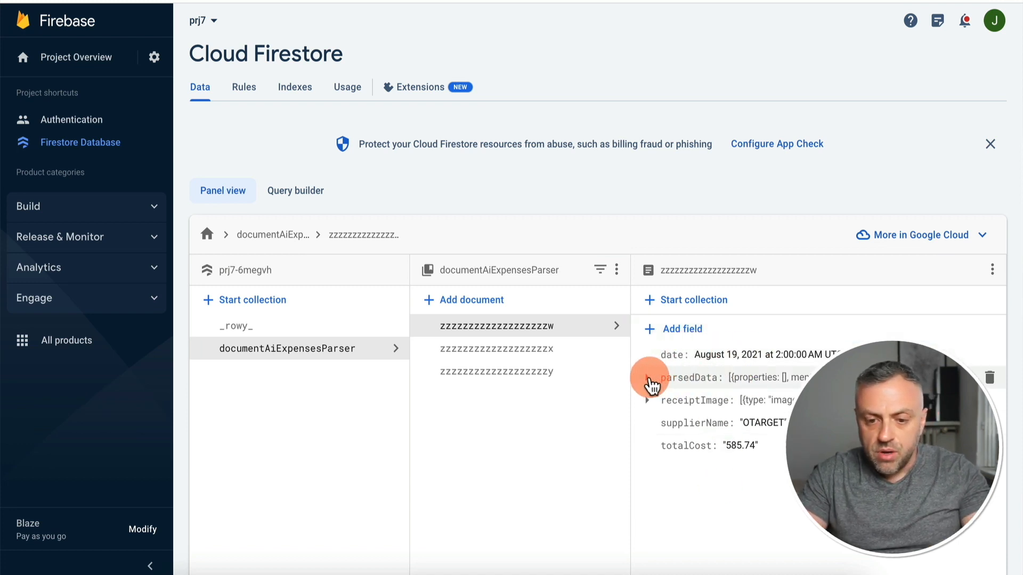
# - Glance at the document's parsedData field, and review the stored download URL and file details under receiptImage
pyautogui.click(648, 378)
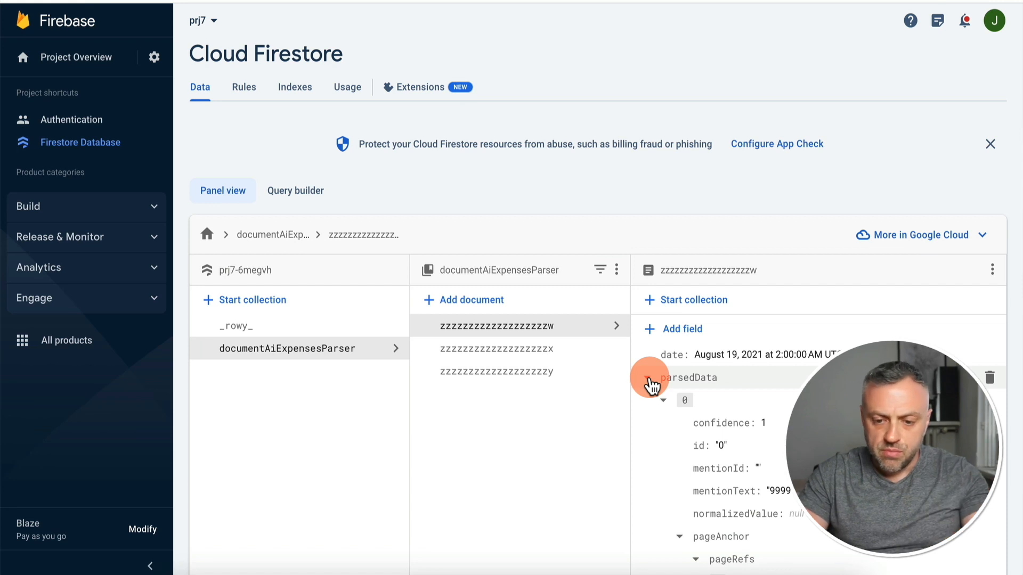
pyautogui.click(648, 378)
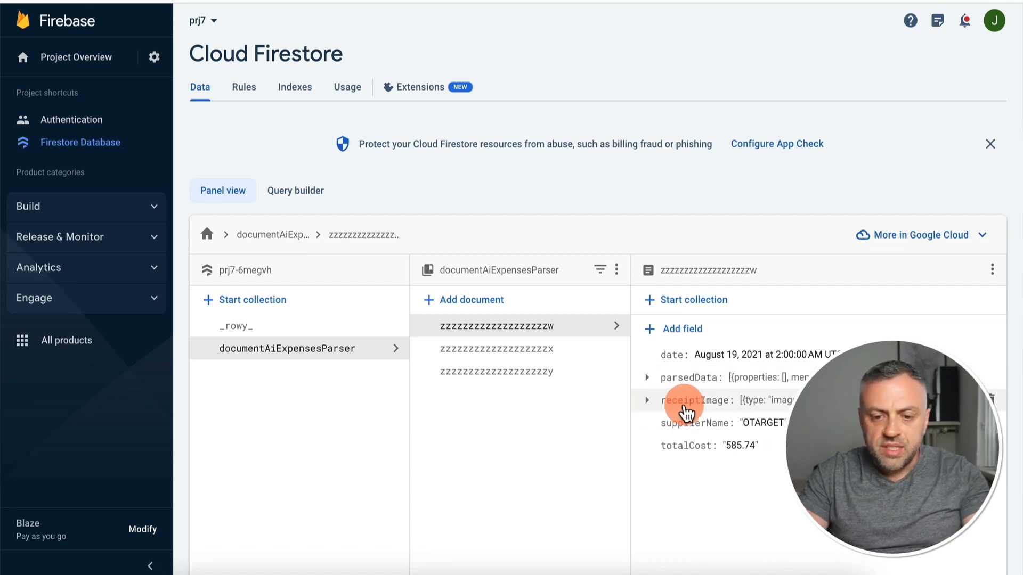
pyautogui.click(648, 401)
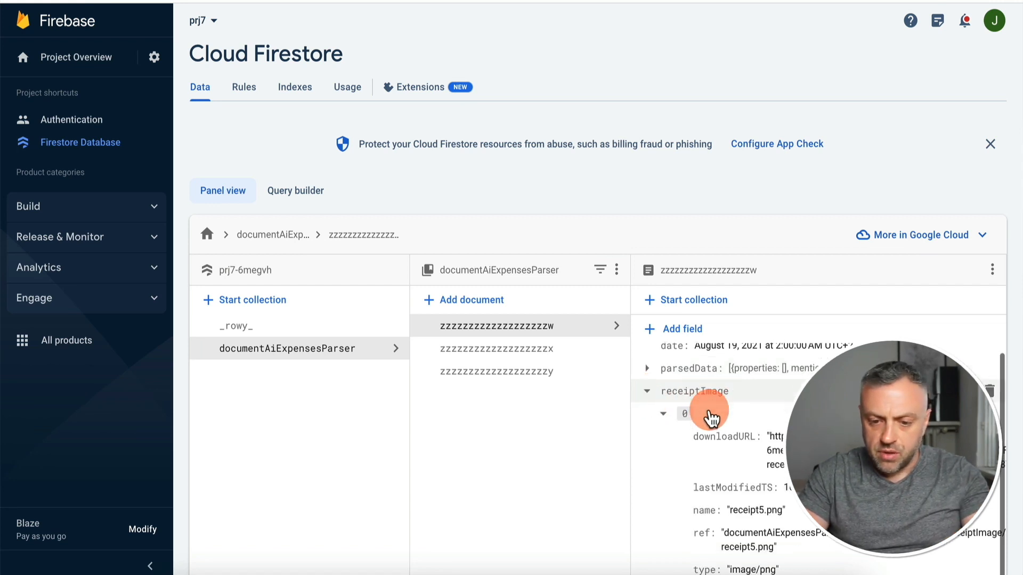
pyautogui.click(819, 452)
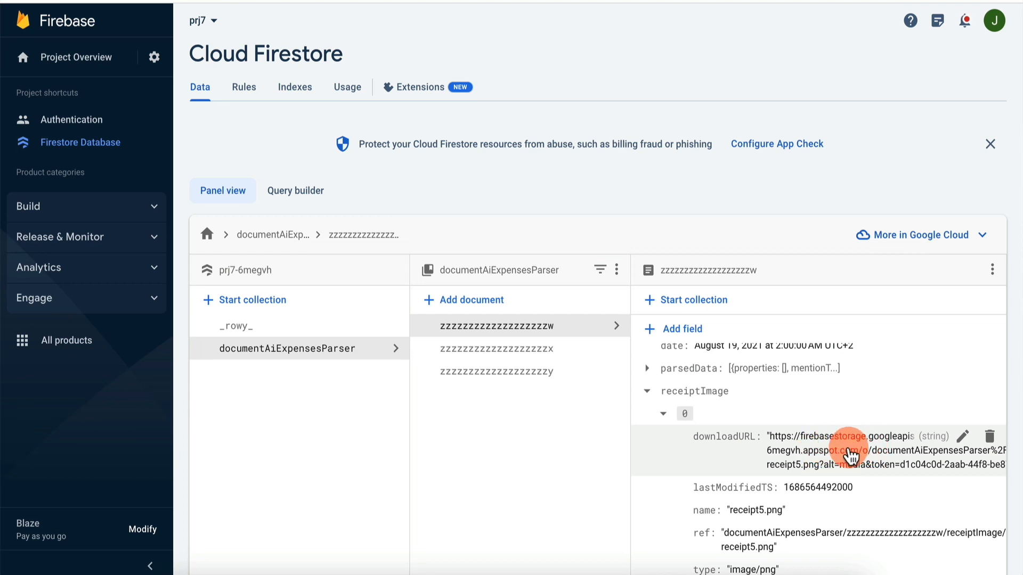
pyautogui.scroll(-2, 852, 456)
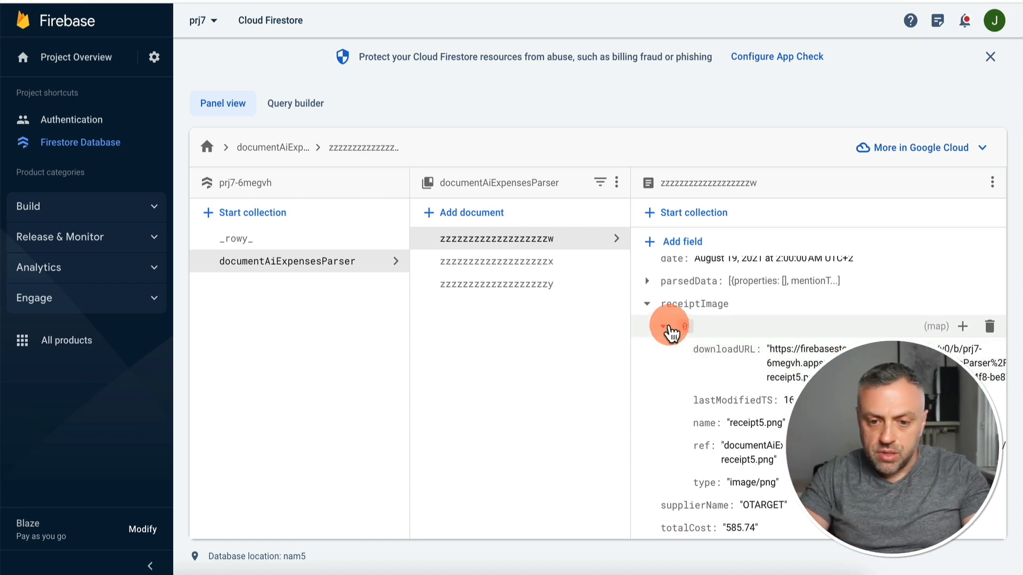
pyautogui.click(649, 306)
# - Expand the parsedData field of the Target receipt's Firestore document and examine its first entries, including the net amount
pyautogui.click(648, 291)
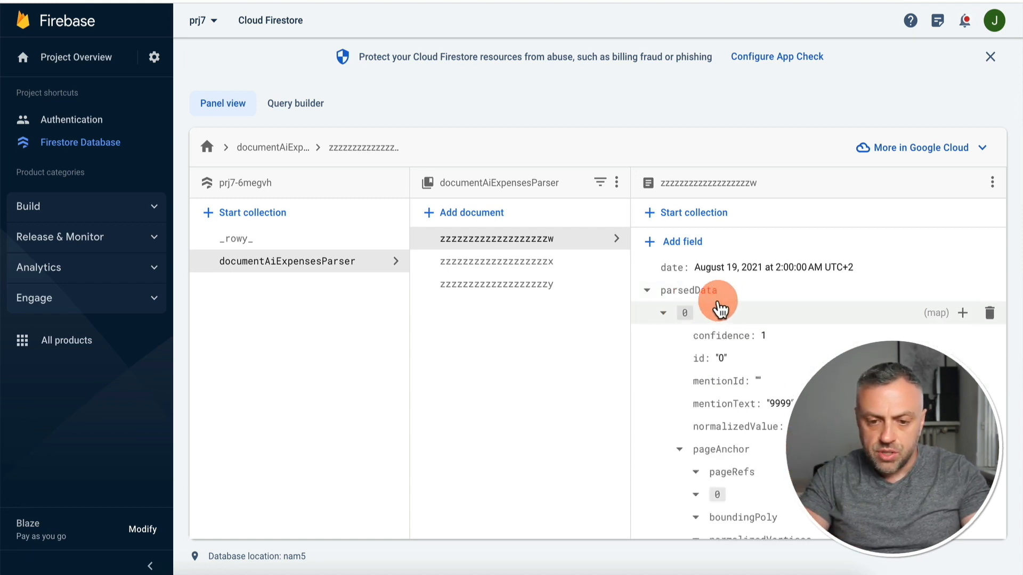
pyautogui.scroll(-10, 701, 387)
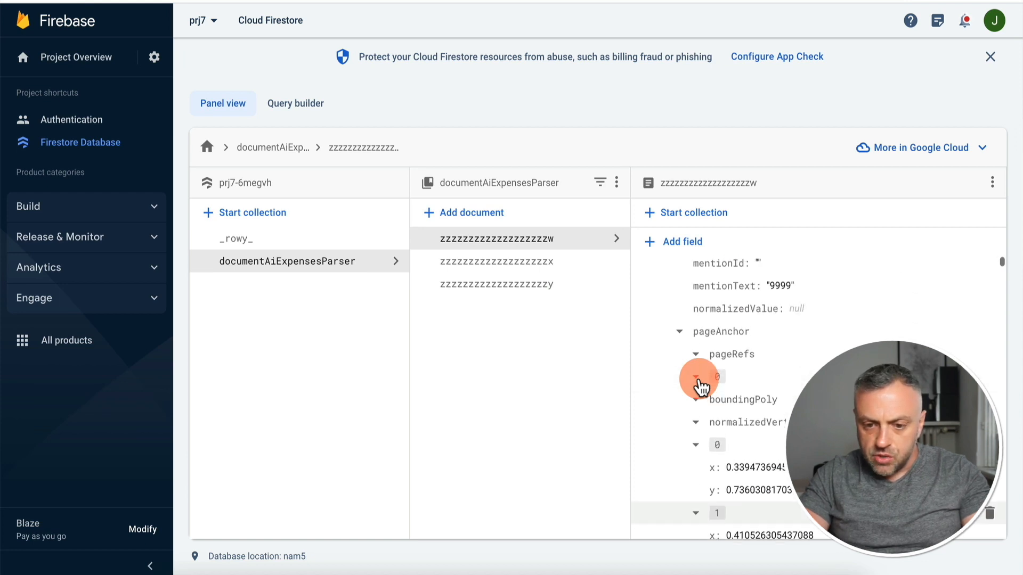
pyautogui.scroll(-6, 701, 387)
pyautogui.scroll(-3, 702, 387)
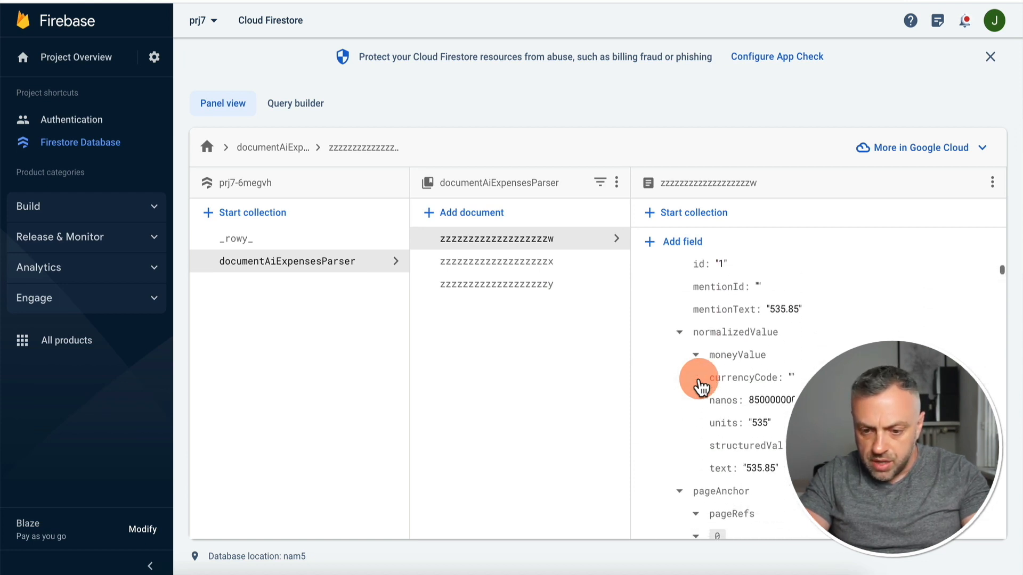
pyautogui.scroll(-10, 778, 410)
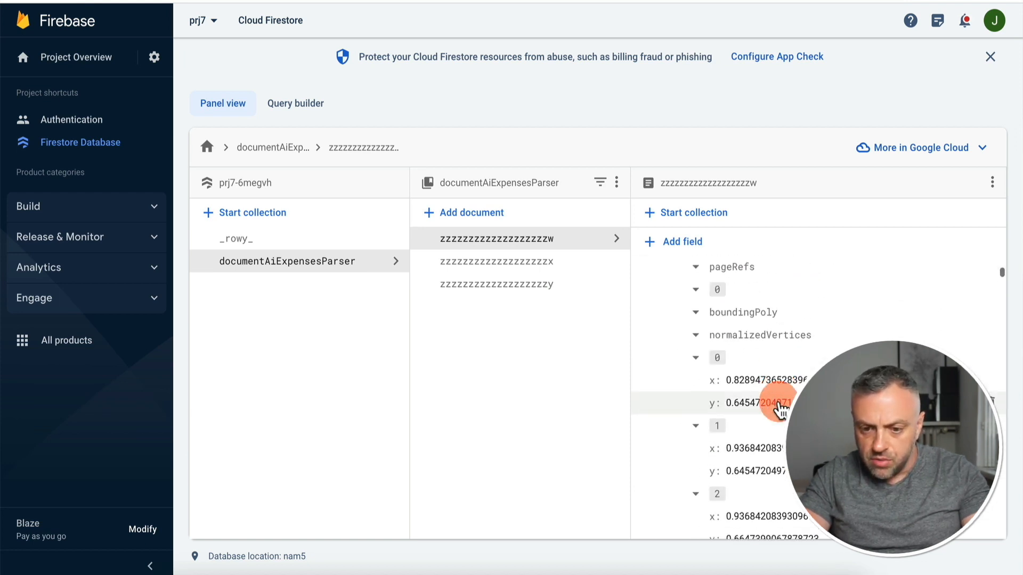
pyautogui.scroll(-5, 779, 410)
pyautogui.scroll(-1, 779, 410)
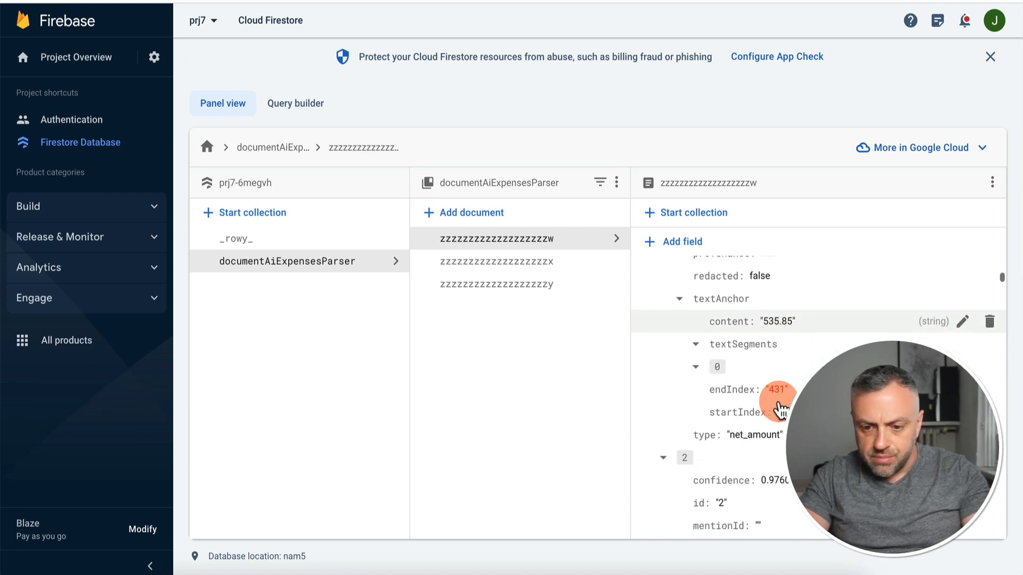
pyautogui.scroll(1, 779, 411)
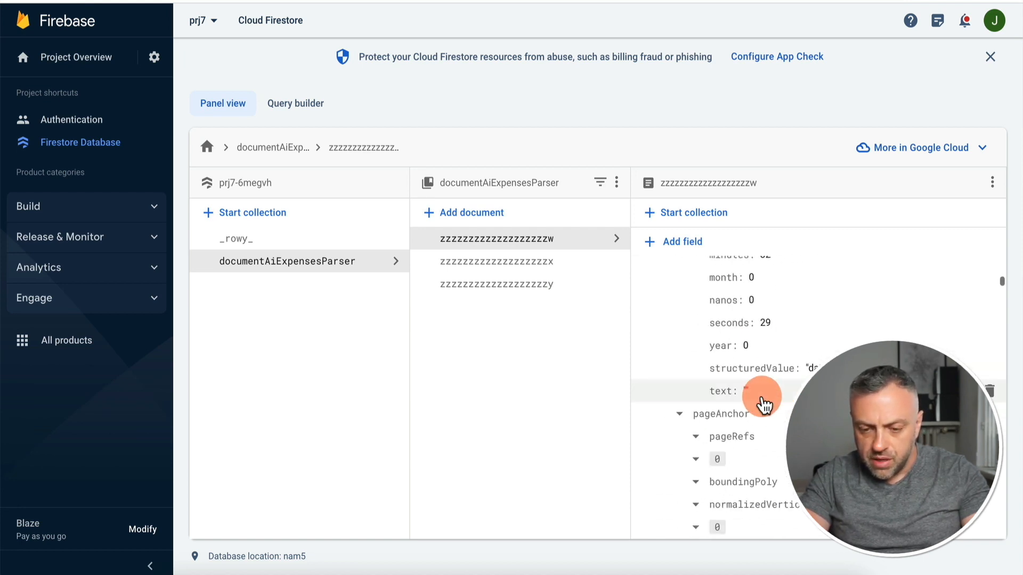
pyautogui.scroll(17, 762, 403)
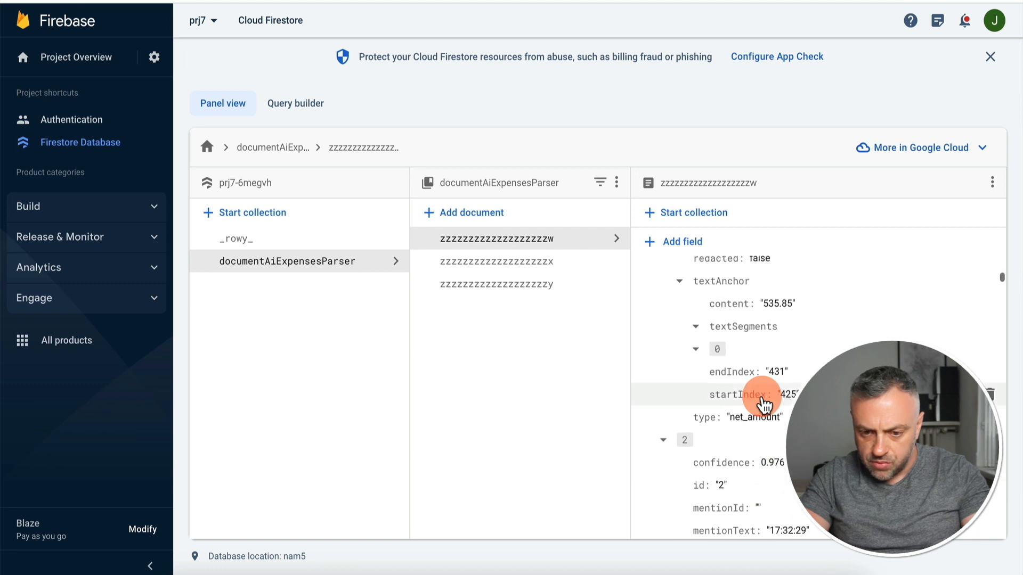
# - Examine the purchase time, total amount and total tax amount entries in the document's parsedData
pyautogui.scroll(-15, 752, 426)
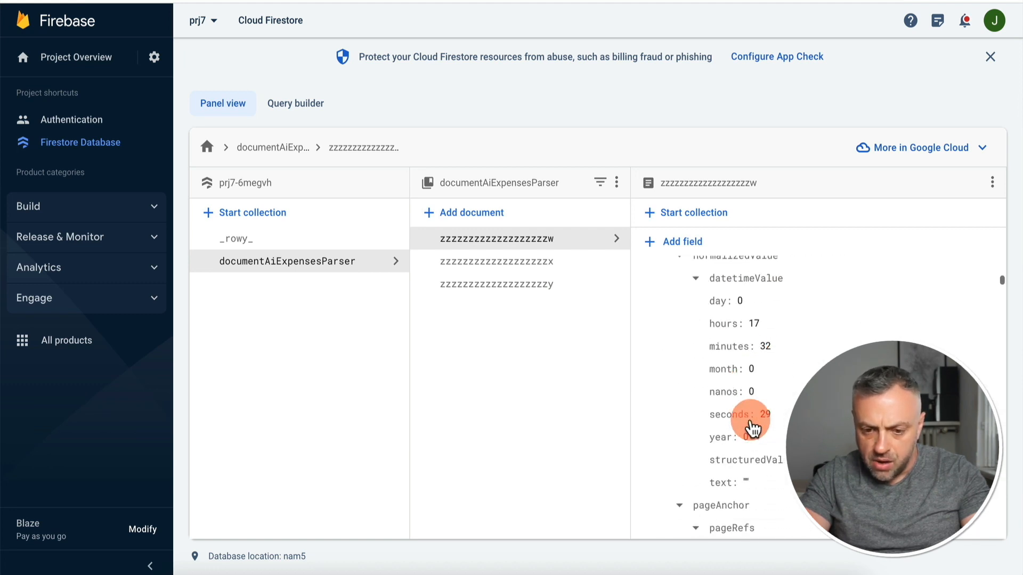
pyautogui.scroll(-12, 752, 427)
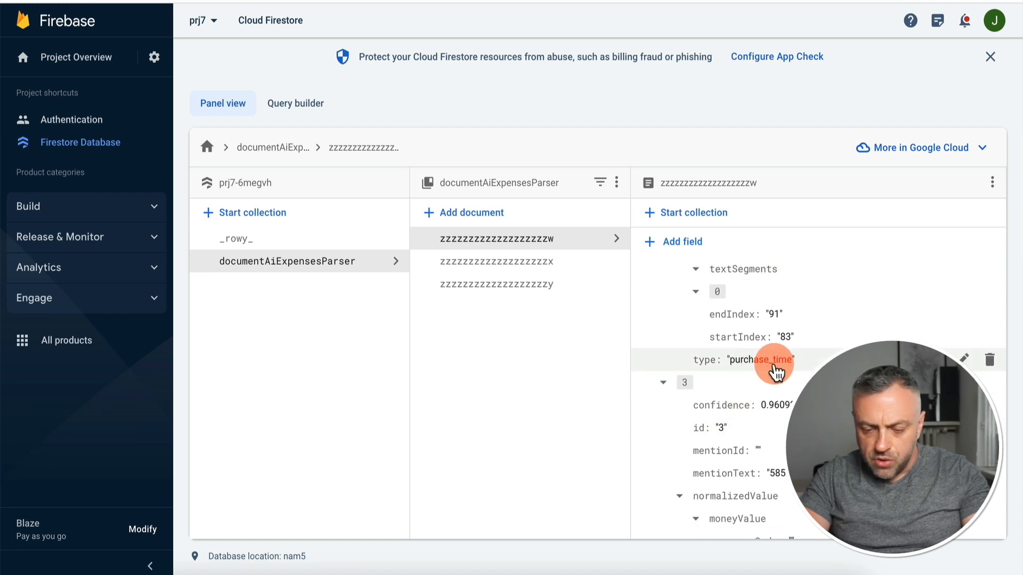
pyautogui.scroll(-15, 775, 371)
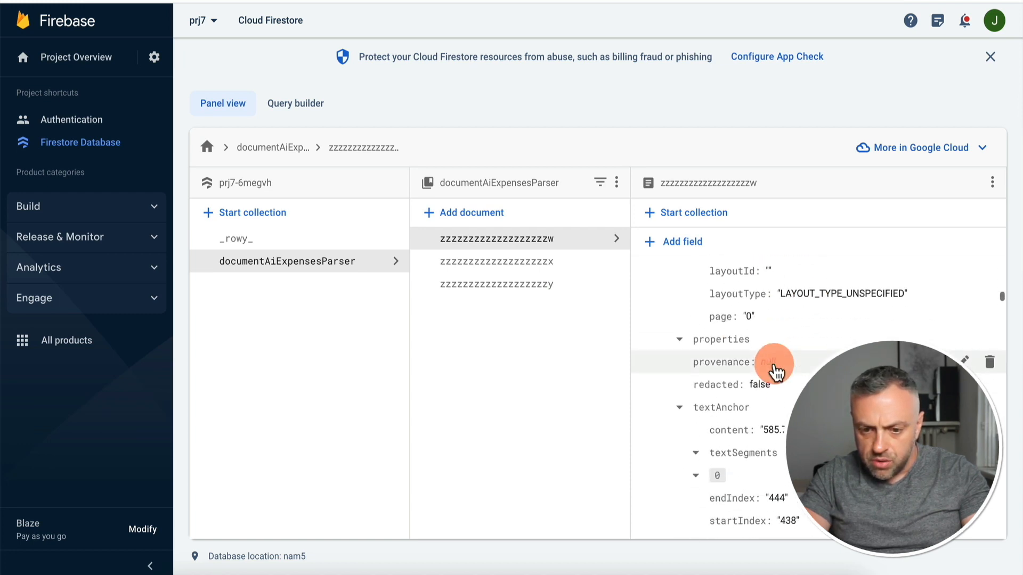
pyautogui.scroll(-2, 776, 372)
pyautogui.scroll(-4, 761, 405)
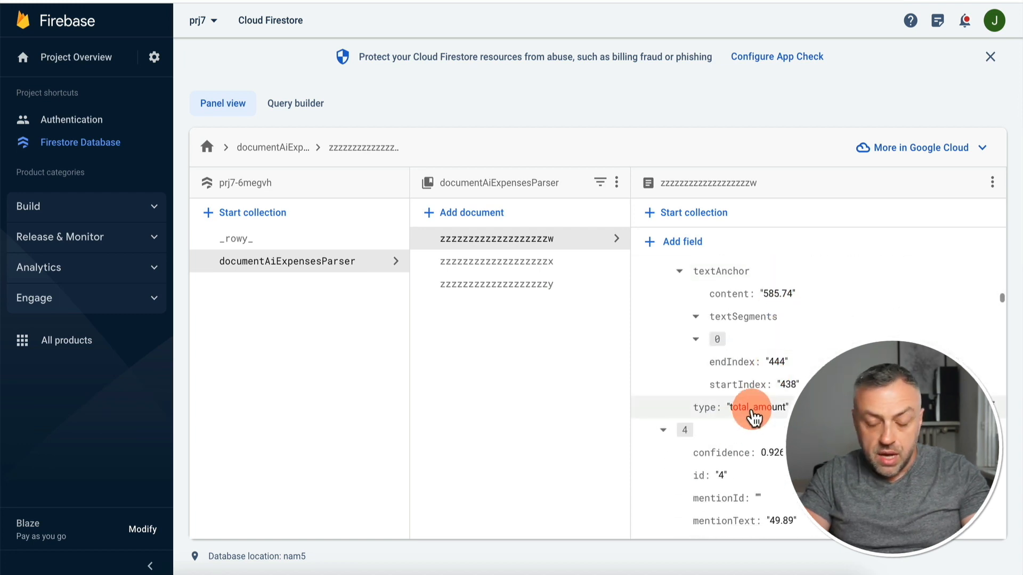
pyautogui.scroll(-10, 752, 416)
pyautogui.scroll(-4, 753, 417)
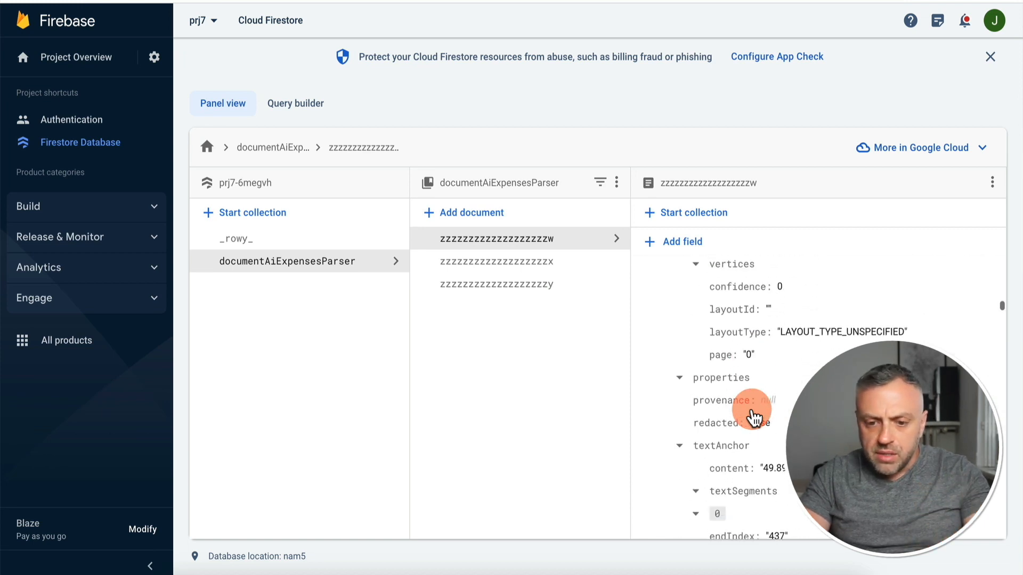
pyautogui.scroll(-4, 754, 418)
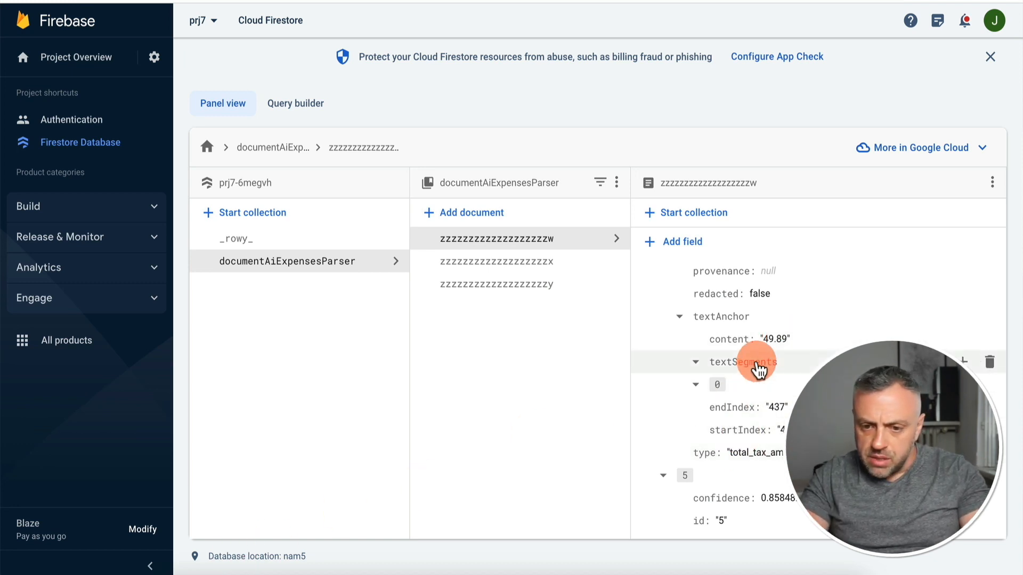
# - Preview receipt5.png in Finder, check the tax amount on the receipt against the parsed entry, and close the preview
pyautogui.click(170, 563)
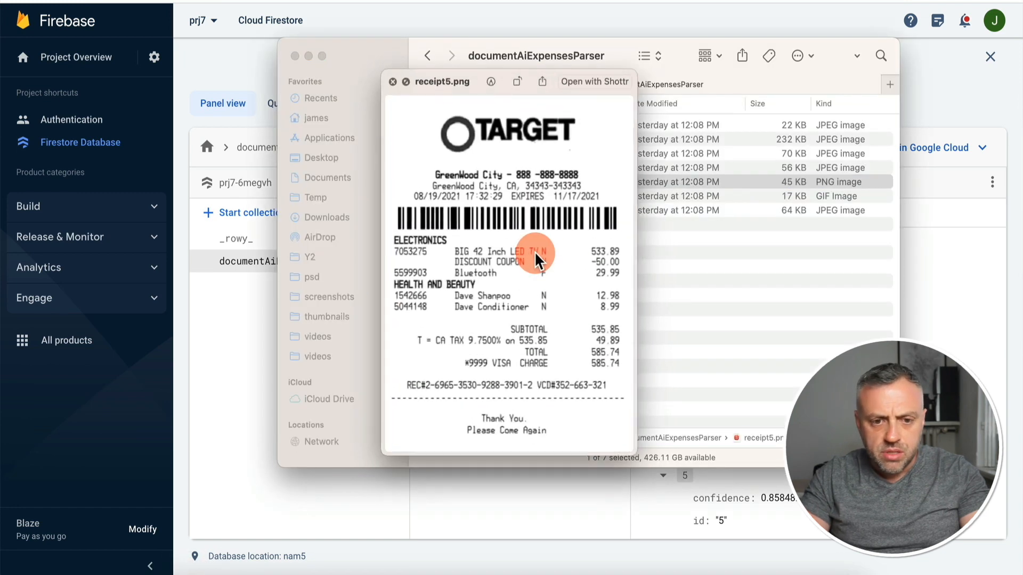
pyautogui.press('space')
pyautogui.moveTo(597, 345); pyautogui.dragTo(626, 345)
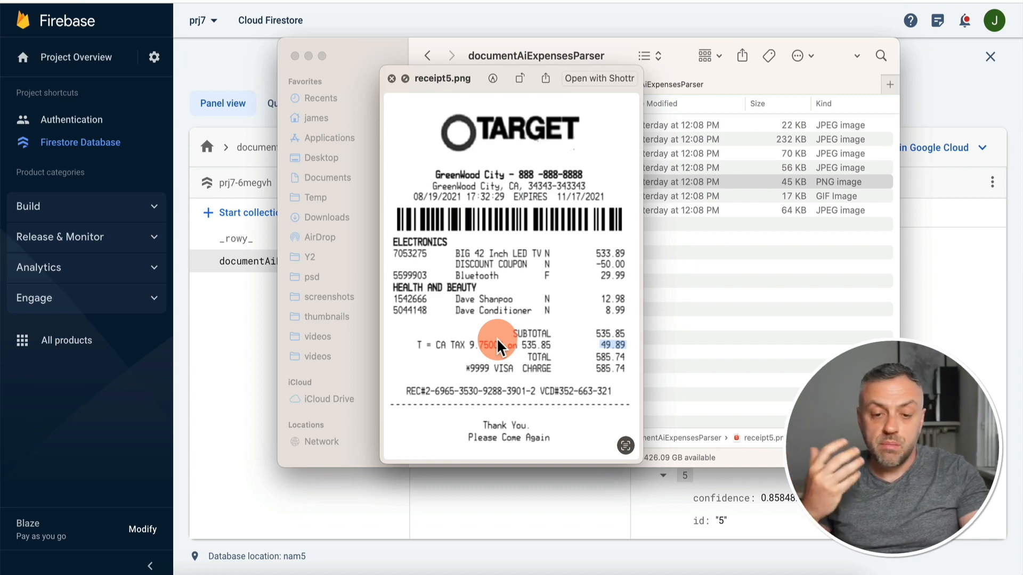
pyautogui.press('space')
pyautogui.press('super+w')
# - Examine the receipt date and payment type entries further down the document's parsedData
pyautogui.scroll(-10, 730, 458)
pyautogui.scroll(-10, 730, 467)
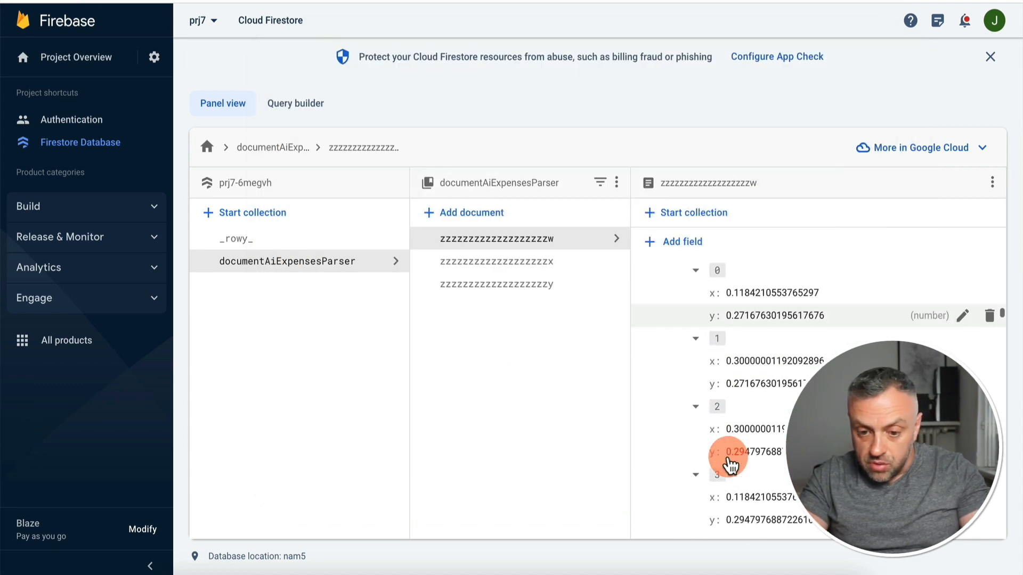
pyautogui.scroll(-5, 724, 429)
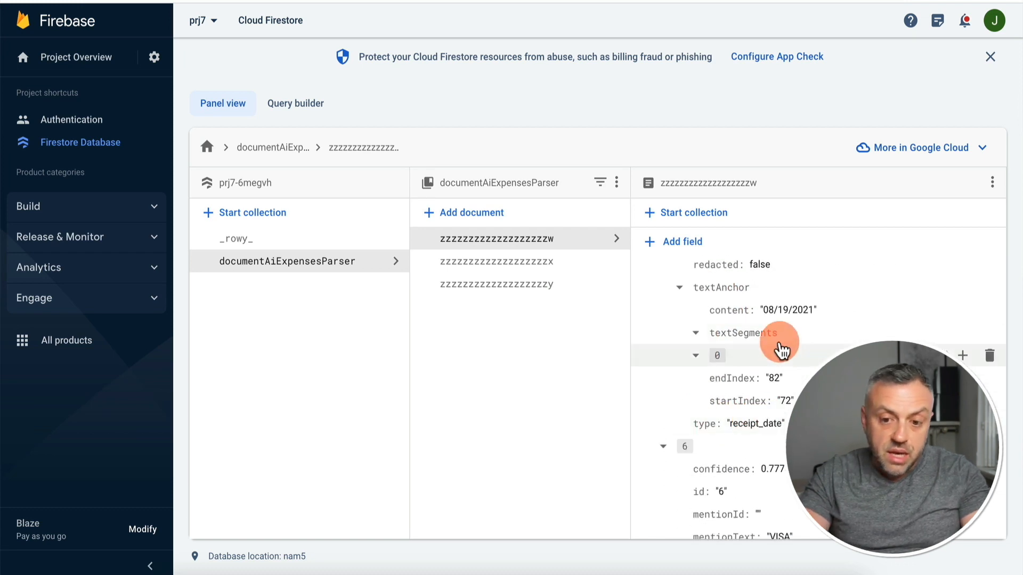
pyautogui.scroll(-10, 734, 397)
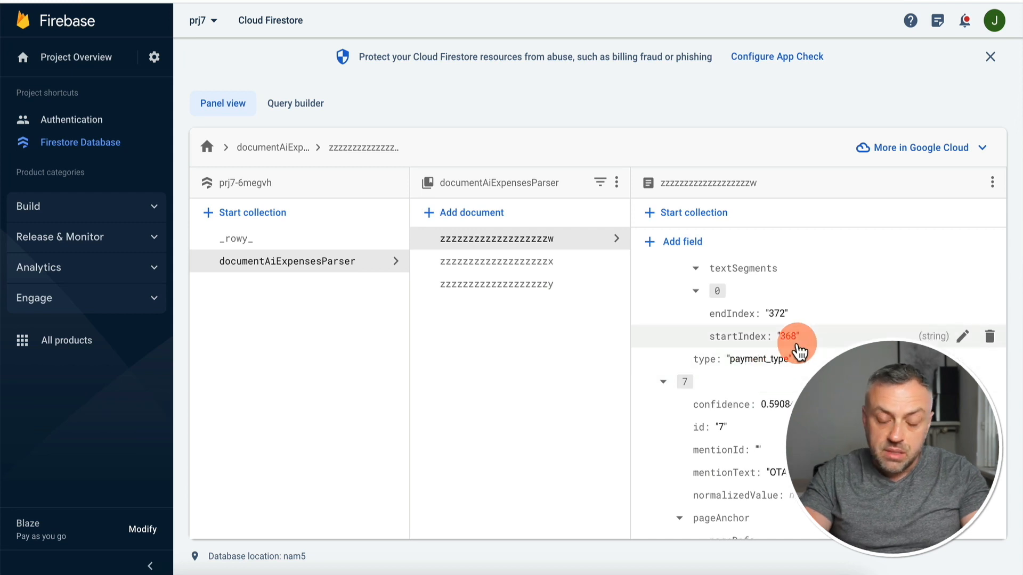
pyautogui.scroll(3, 794, 342)
# - Preview receipt5.png again in Finder to check the payment method line, and close the preview
pyautogui.press('super+Tab')
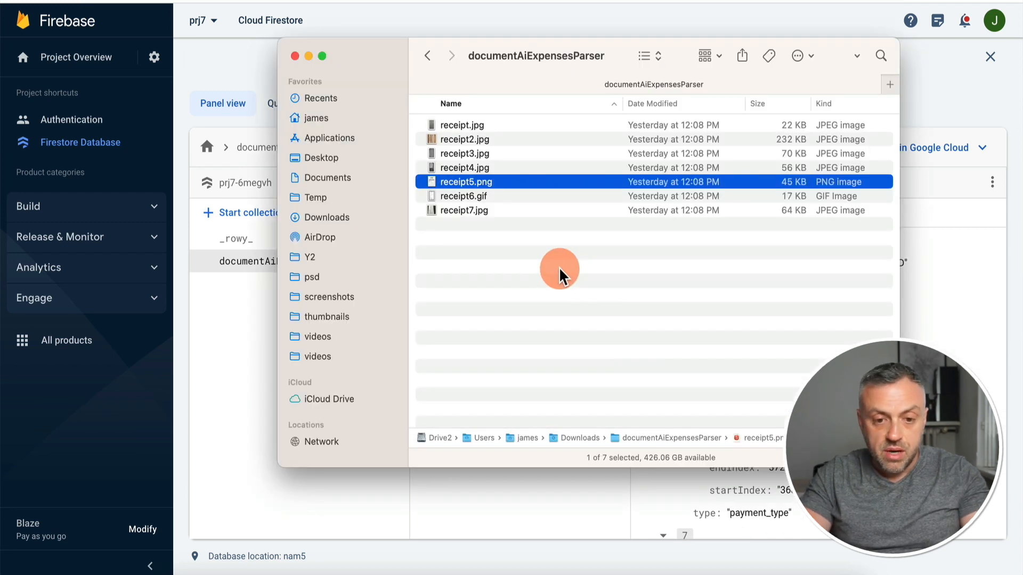
pyautogui.press('space')
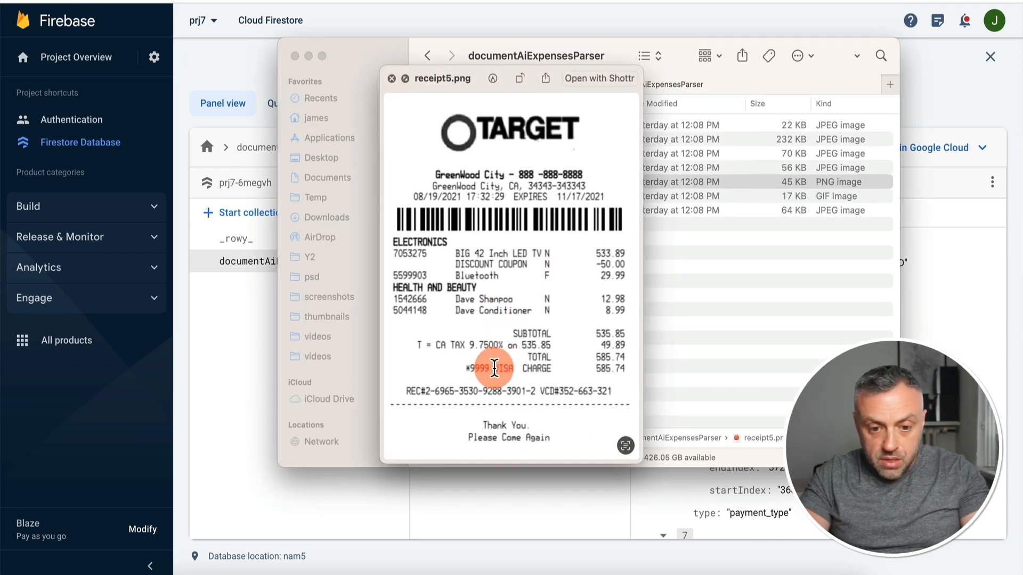
pyautogui.press('space')
pyautogui.press('super+Tab')
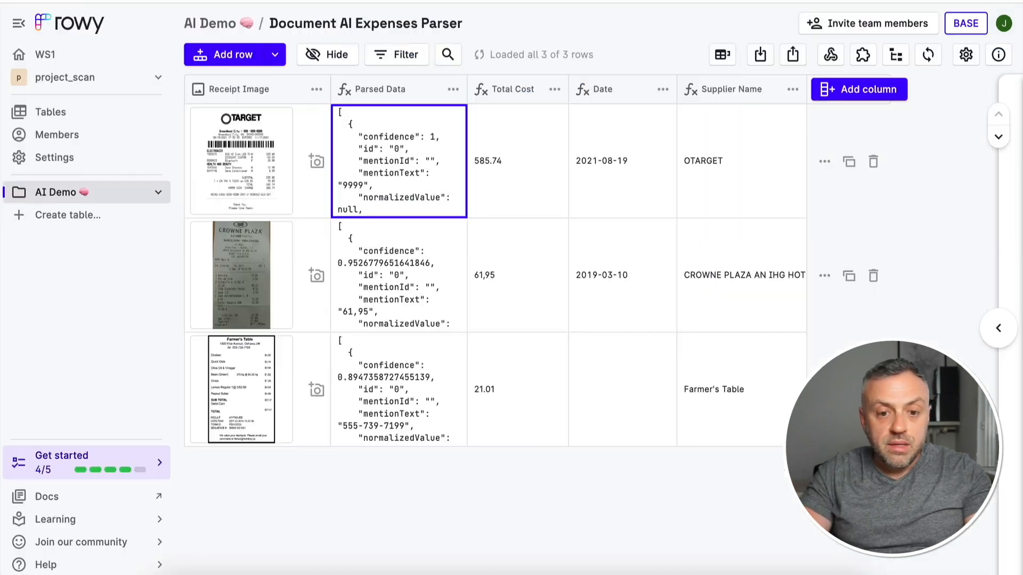
# - Review the Date column in the Rowy table, and inspect the store details at the head of receipt5.png in Finder
pyautogui.click(627, 165)
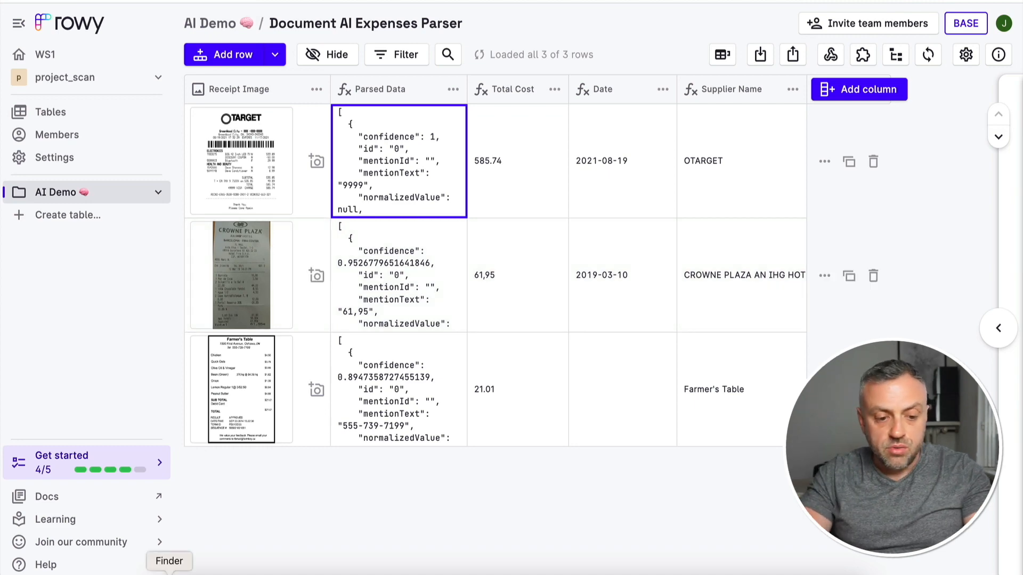
pyautogui.click(169, 574)
pyautogui.press('space')
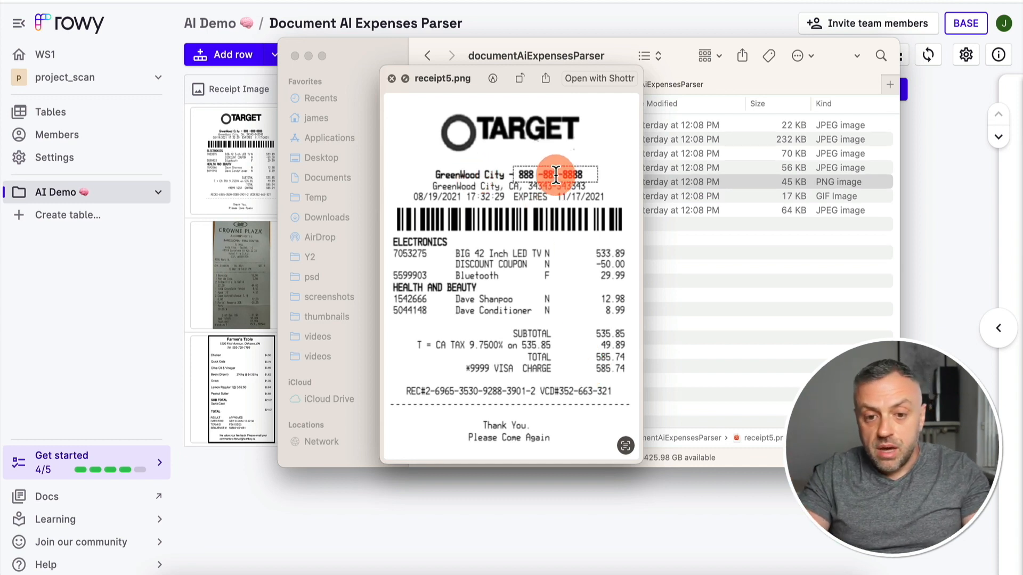
pyautogui.press('space')
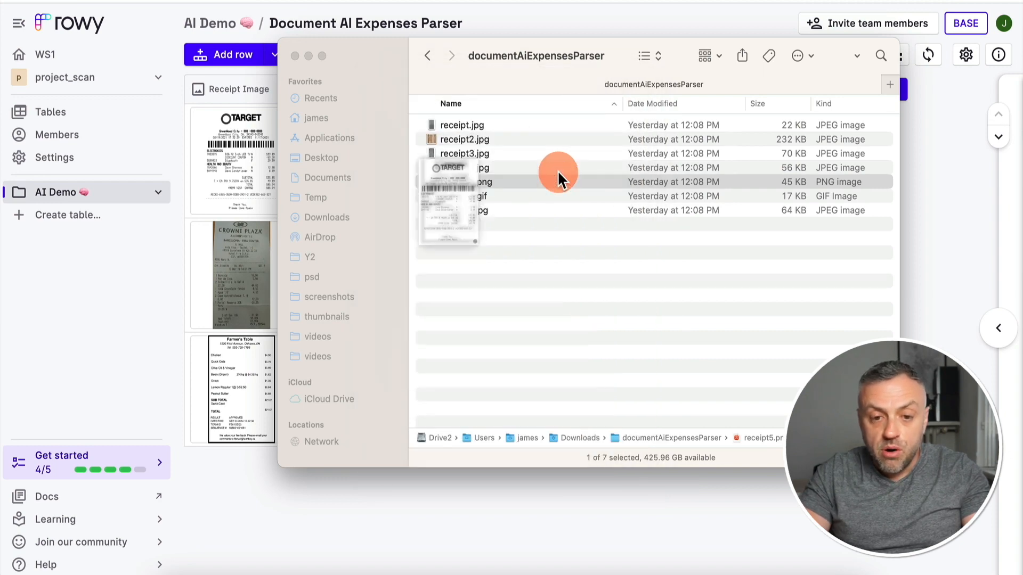
# - Switch to FlutterFlow, create a blank project named jun13-expenses, and continue to its Firebase setup
pyautogui.press('super+Tab')
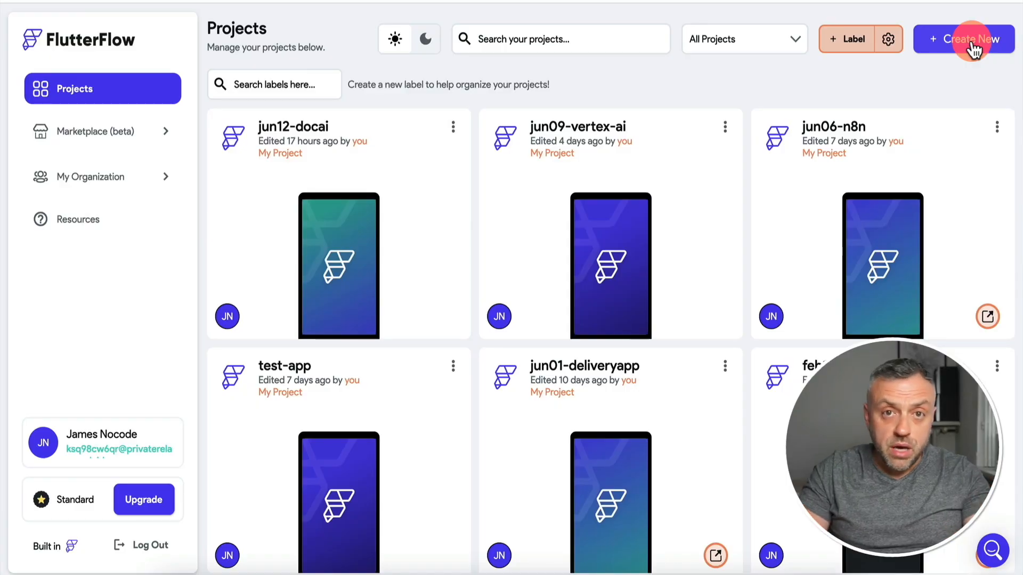
pyautogui.click(974, 49)
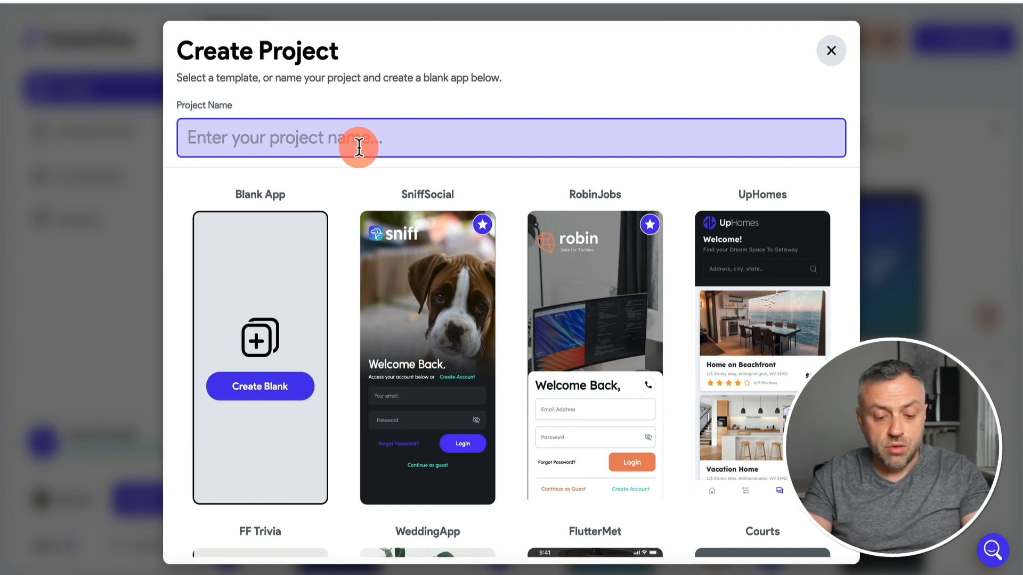
pyautogui.write('jun13-expenses')
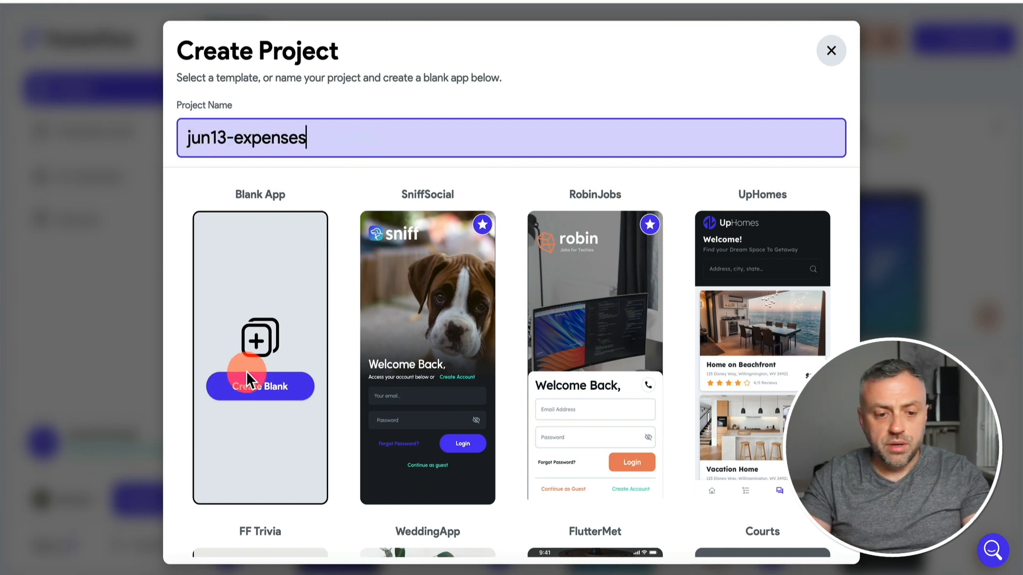
pyautogui.click(280, 394)
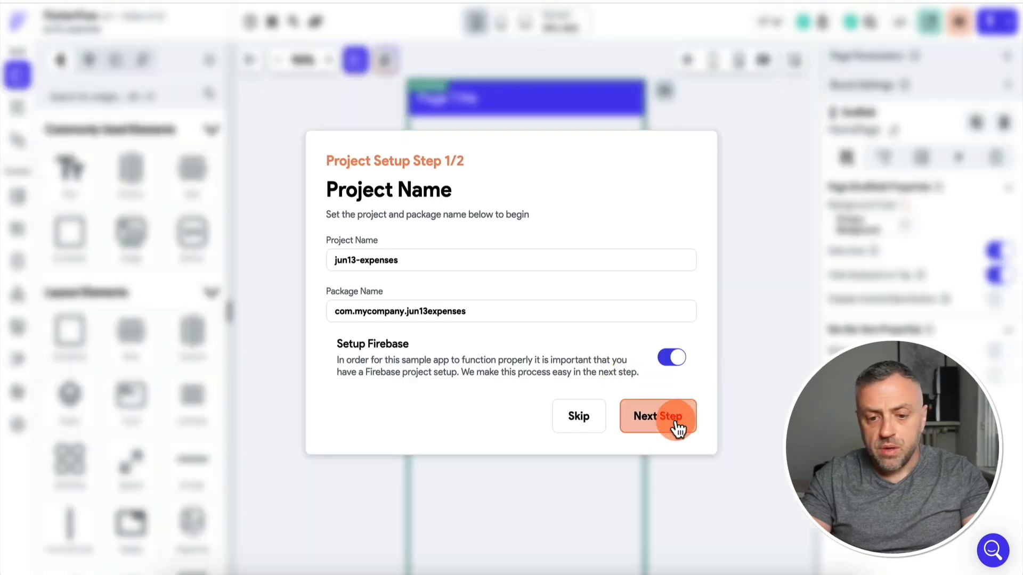
pyautogui.click(663, 418)
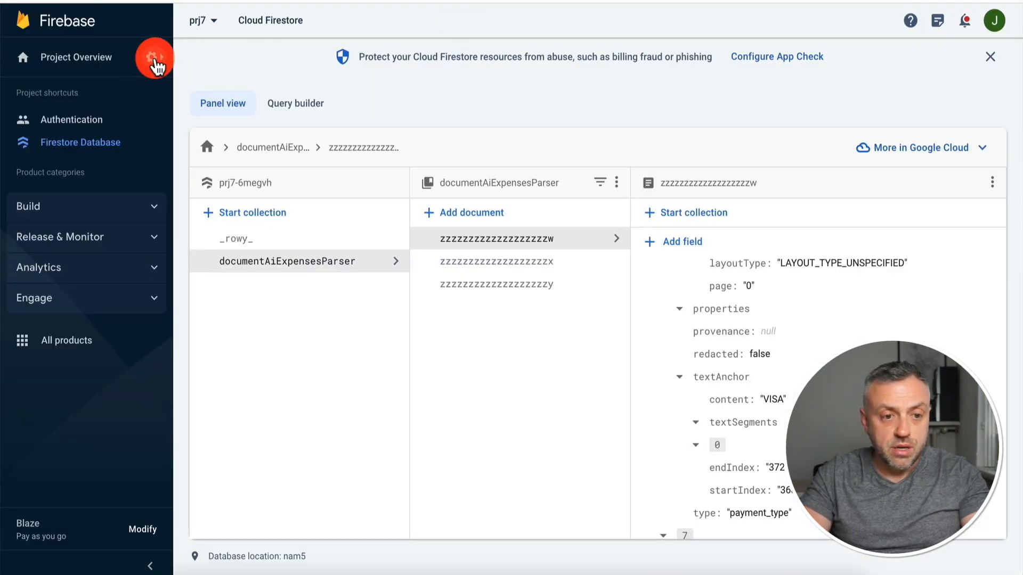
# - Copy the project ID prj7-6megvh from the Firebase project settings and try to connect the FlutterFlow project with it
pyautogui.click(154, 59)
pyautogui.click(195, 63)
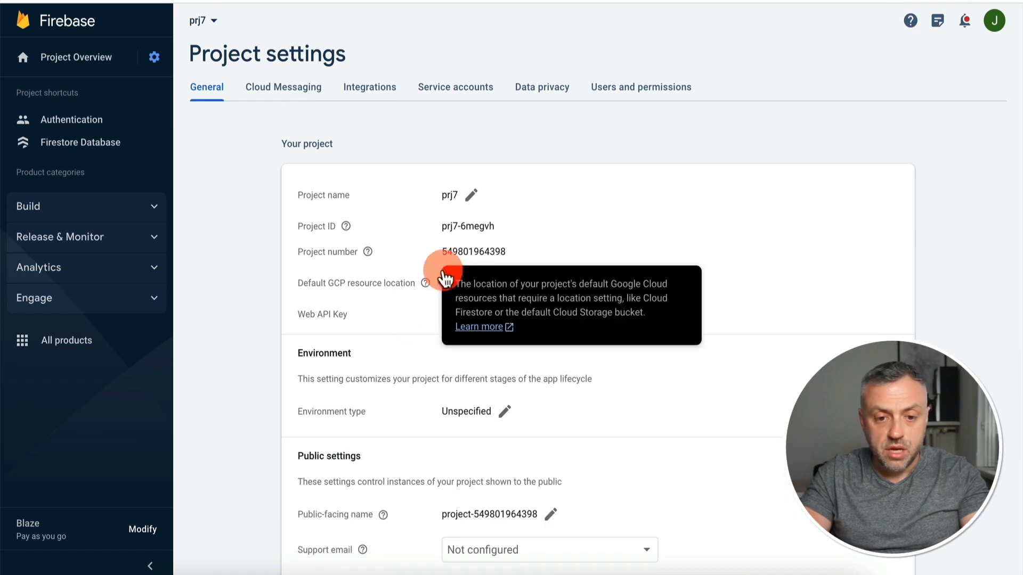
pyautogui.moveTo(443, 226); pyautogui.dragTo(486, 226)
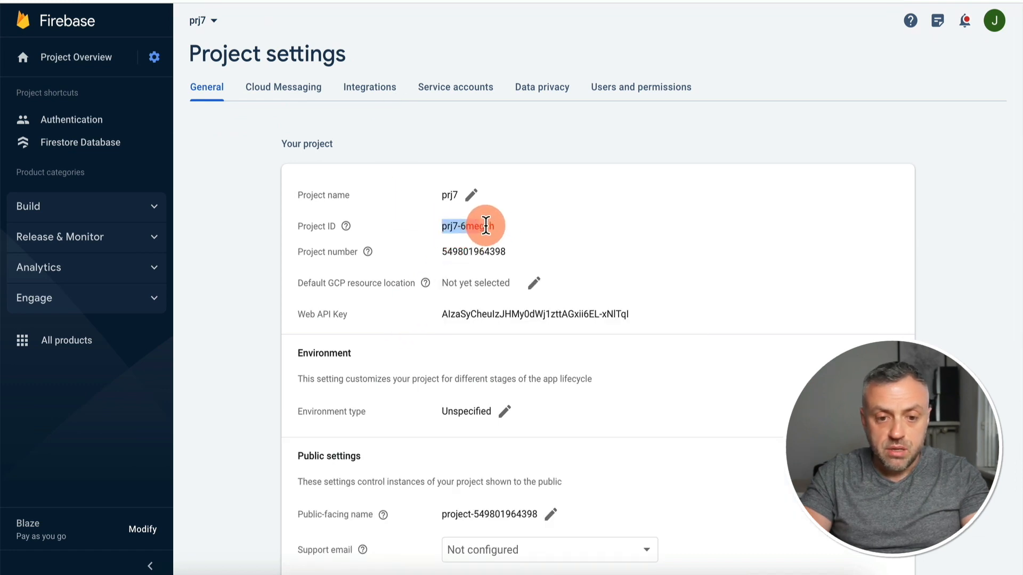
pyautogui.hotkey('ctrl', 'c')
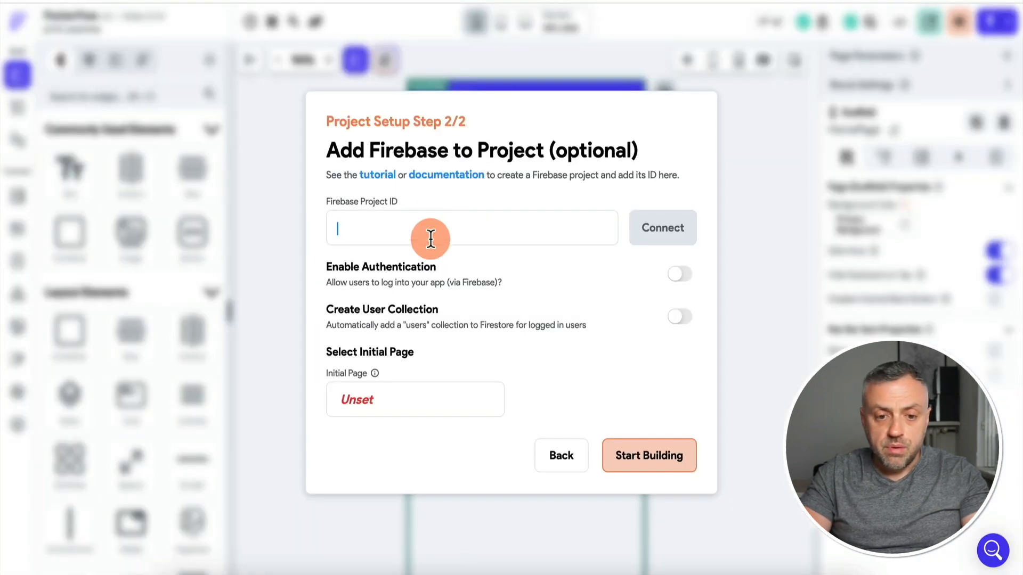
pyautogui.click(429, 237)
pyautogui.hotkey('ctrl', 'v')
pyautogui.click(664, 227)
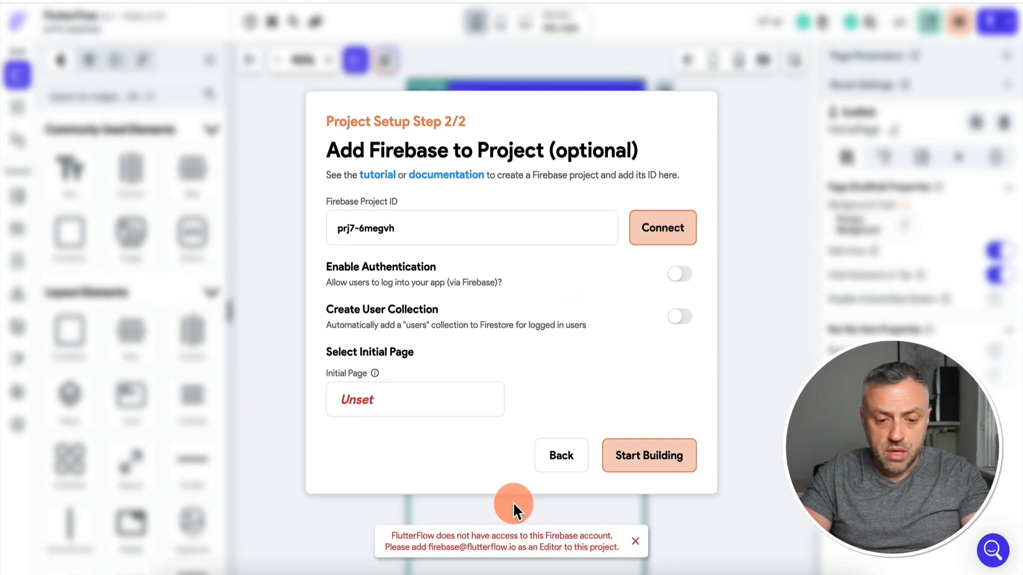
# - Copy FlutterFlow's Firebase access e-mail from the notice and add it as an Editor member in the prj7 project's users and permissions
pyautogui.moveTo(427, 547); pyautogui.dragTo(517, 549)
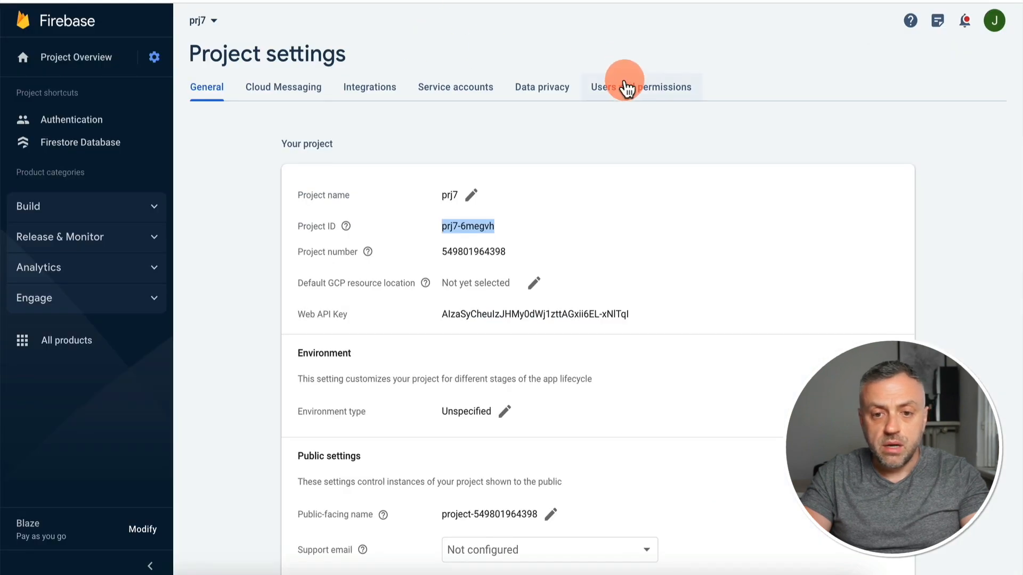
pyautogui.click(627, 88)
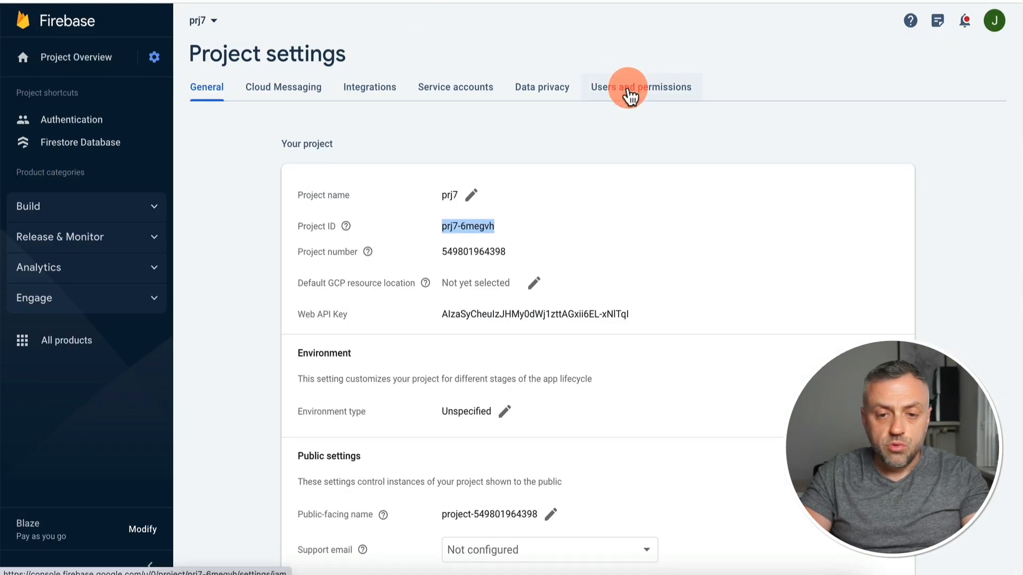
pyautogui.click(846, 163)
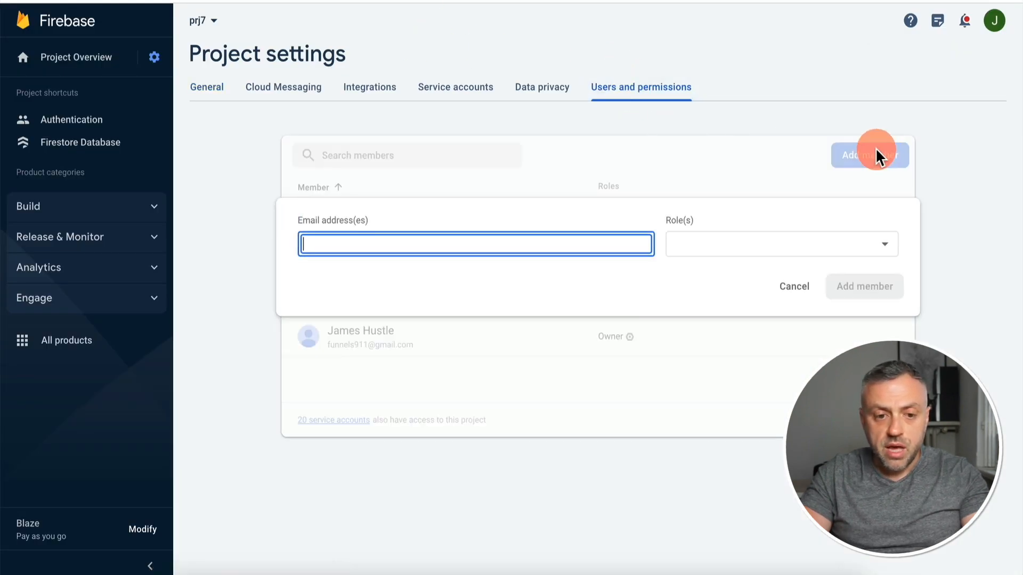
pyautogui.click(746, 251)
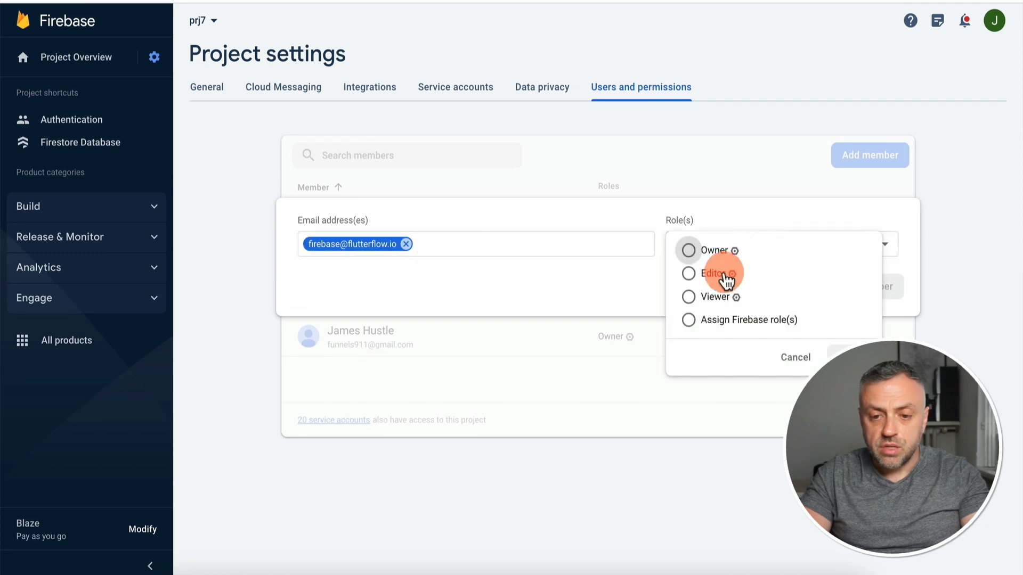
pyautogui.click(714, 275)
pyautogui.click(847, 385)
pyautogui.click(861, 285)
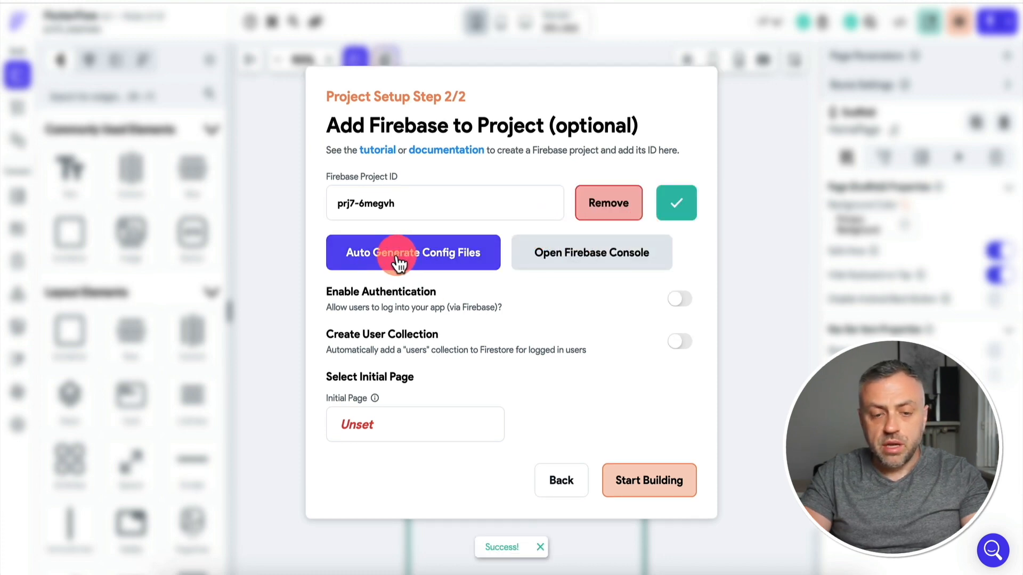
# - Generate the Firebase config files for the jun13-expenses project, and enable authentication and creation of the user collection
pyautogui.click(408, 261)
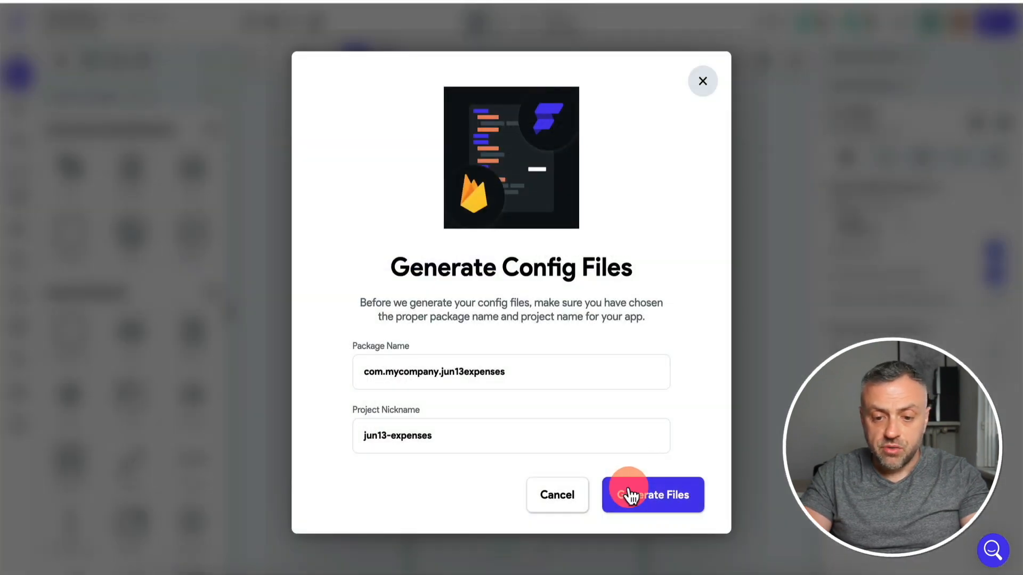
pyautogui.click(632, 496)
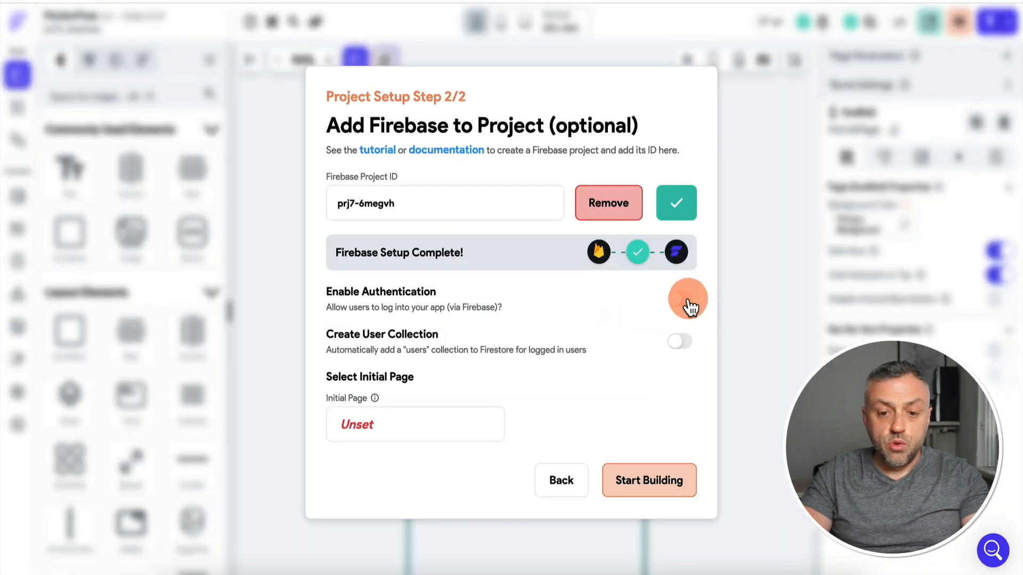
pyautogui.click(679, 300)
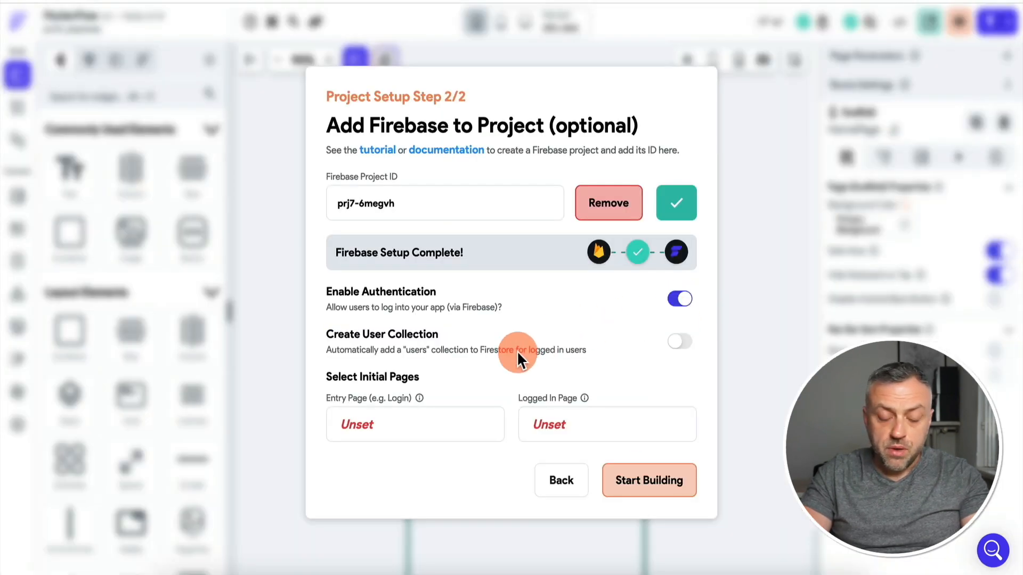
pyautogui.click(680, 342)
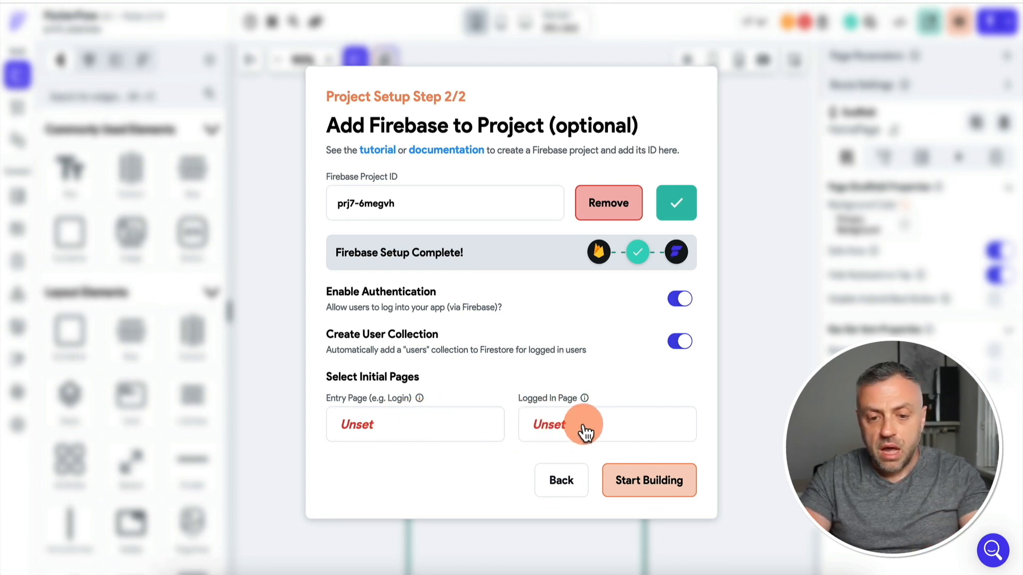
# - Create the entry page from the Auth 1 template with the project's own theme and name it login
pyautogui.click(423, 425)
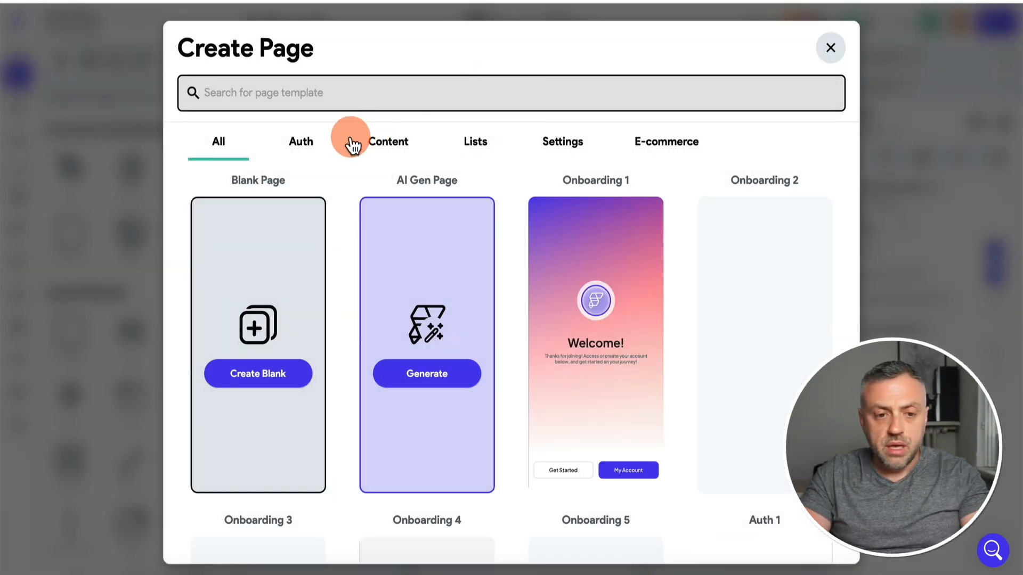
pyautogui.click(306, 148)
pyautogui.scroll(-5, 458, 319)
pyautogui.click(457, 322)
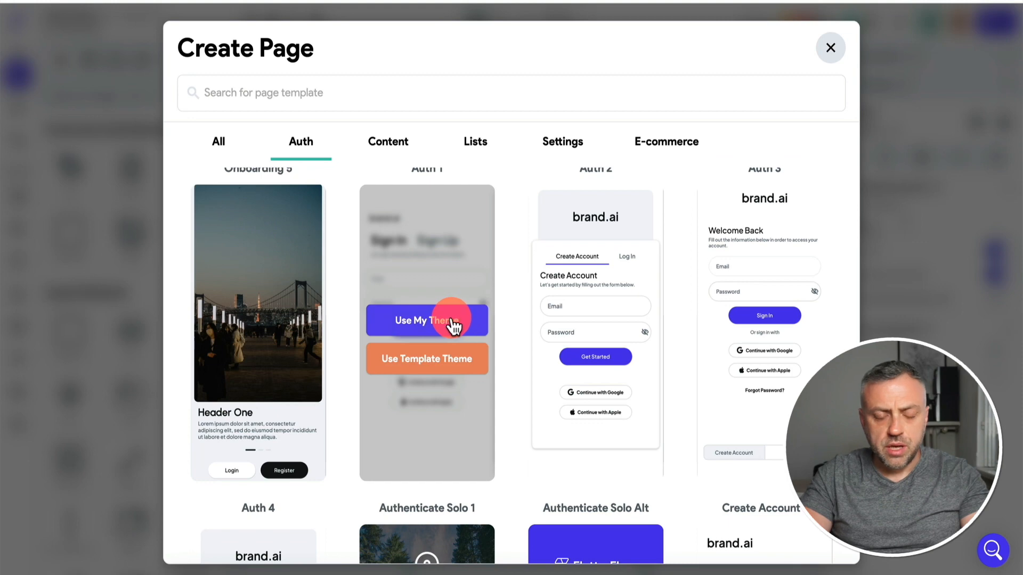
pyautogui.hotkey('ctrl', 'a')
pyautogui.write('log')
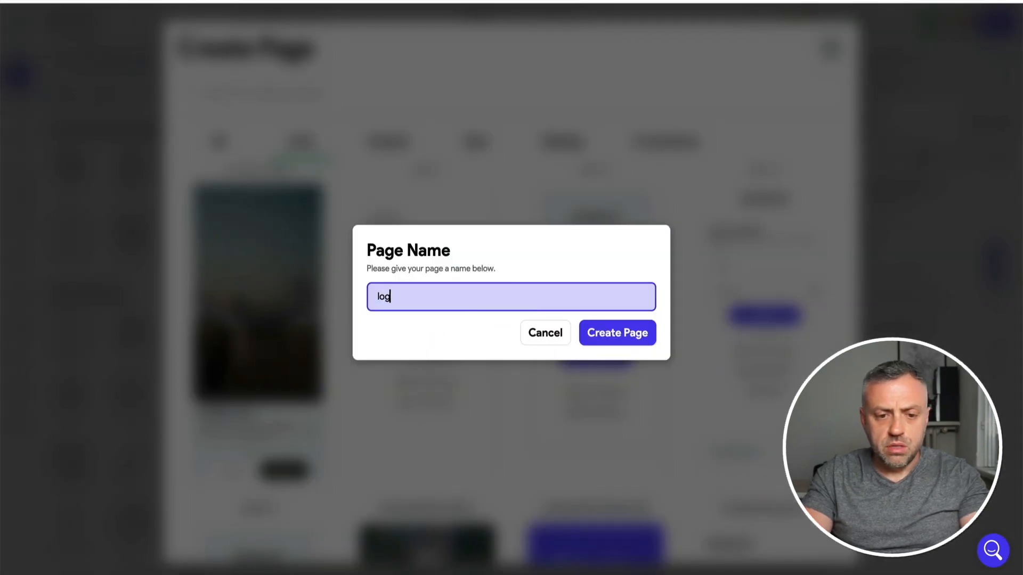
pyautogui.click(620, 333)
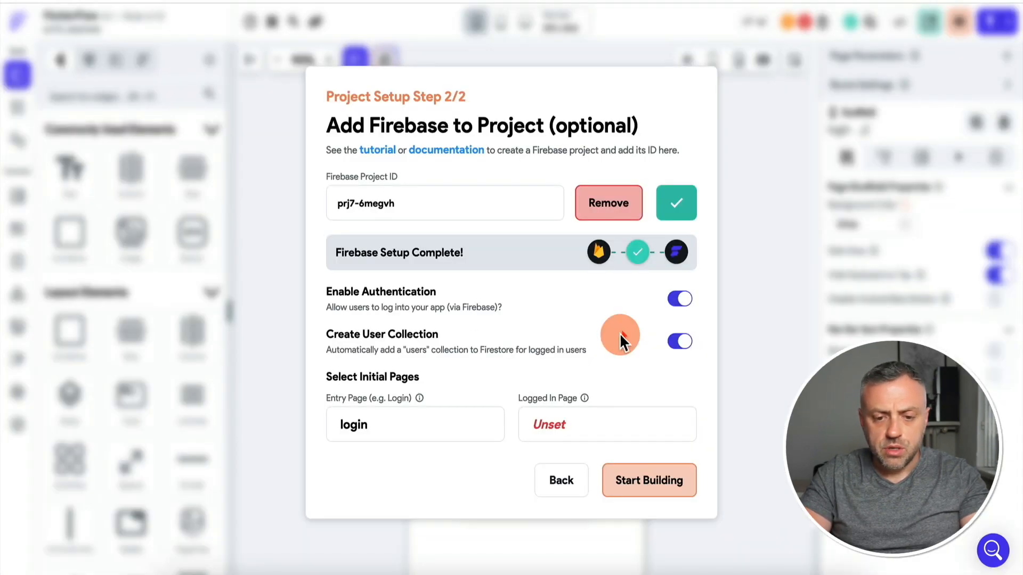
# - Create a blank logged-in page named homepage, and finish the project setup to start building
pyautogui.click(629, 429)
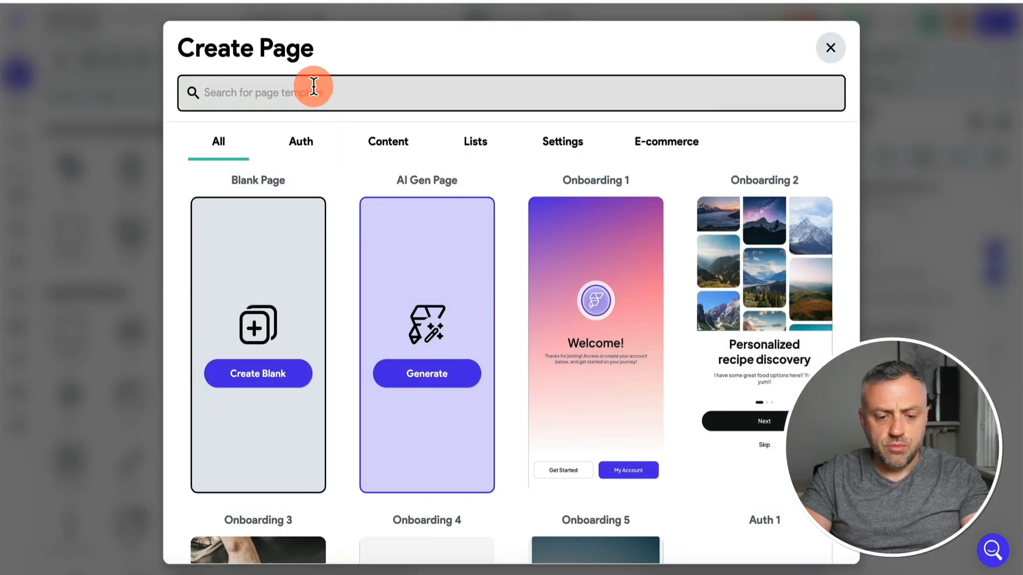
pyautogui.click(273, 373)
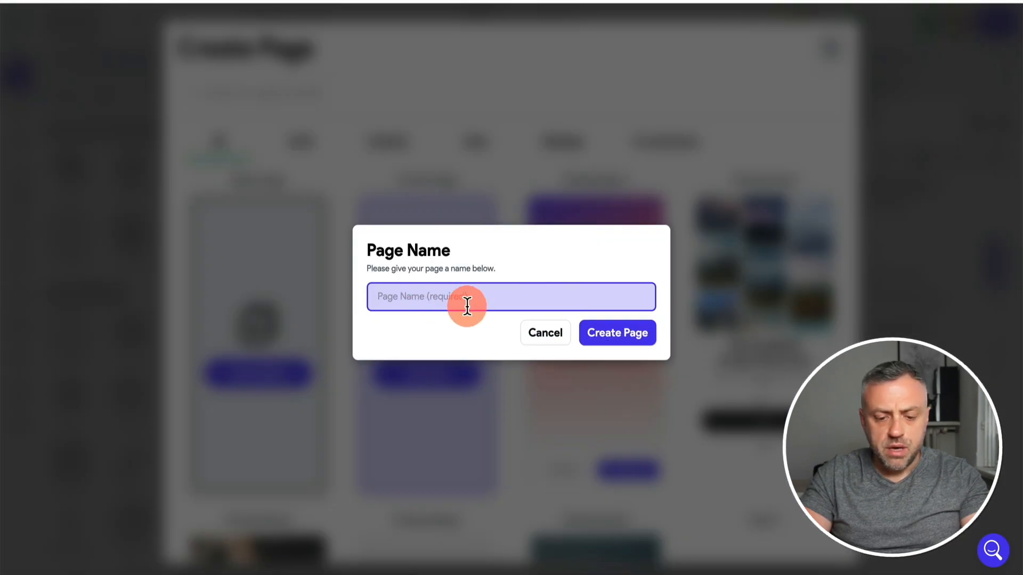
pyautogui.write('H')
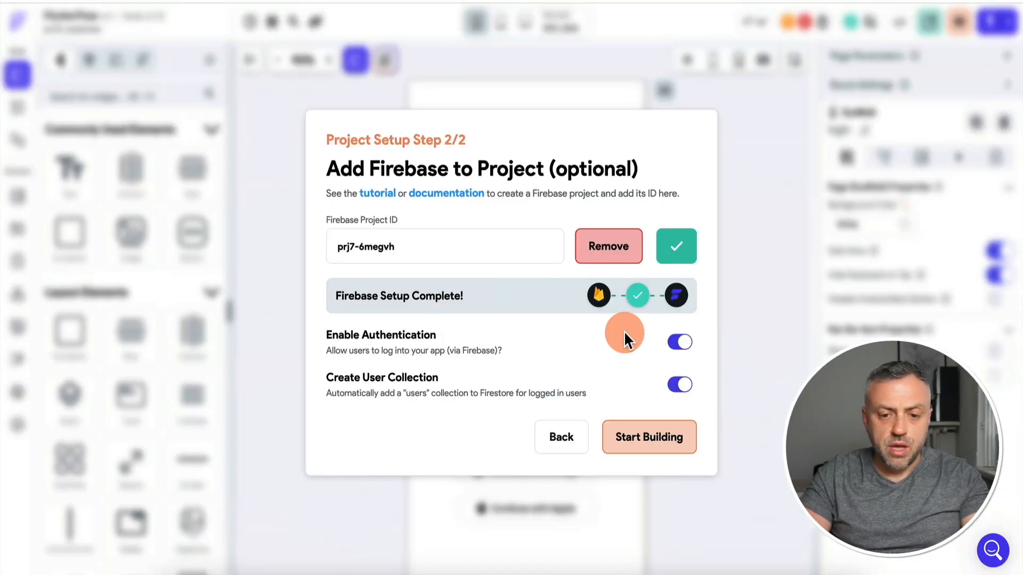
pyautogui.click(665, 439)
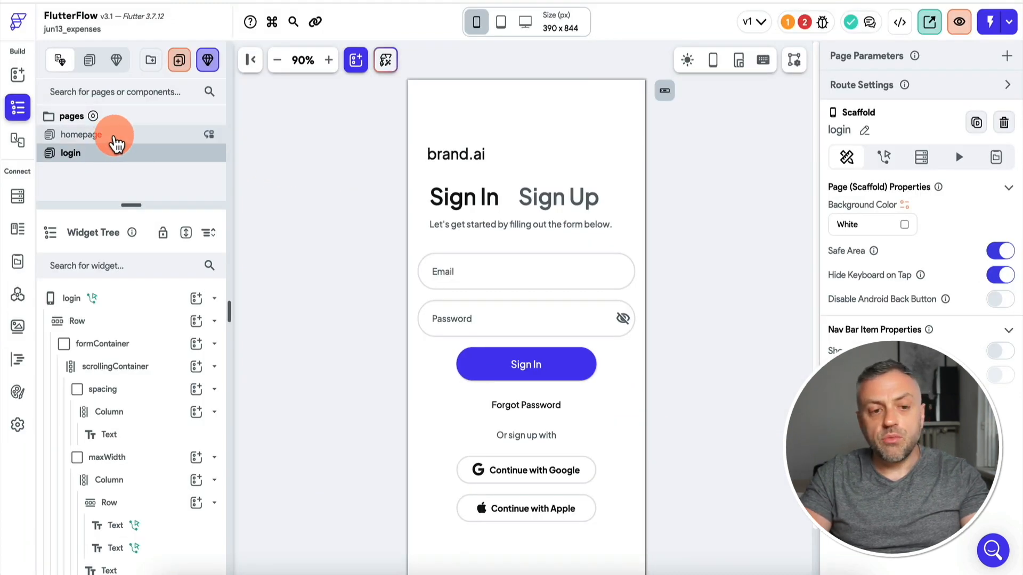
# - View the homepage page, and add a blank page named addReceipt to the project
pyautogui.click(120, 142)
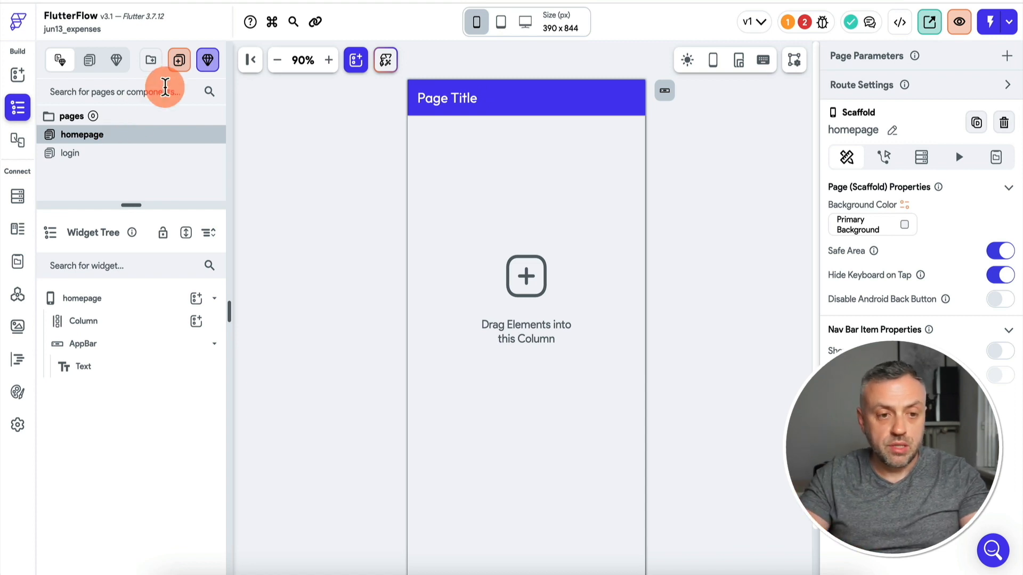
pyautogui.click(183, 61)
pyautogui.click(267, 91)
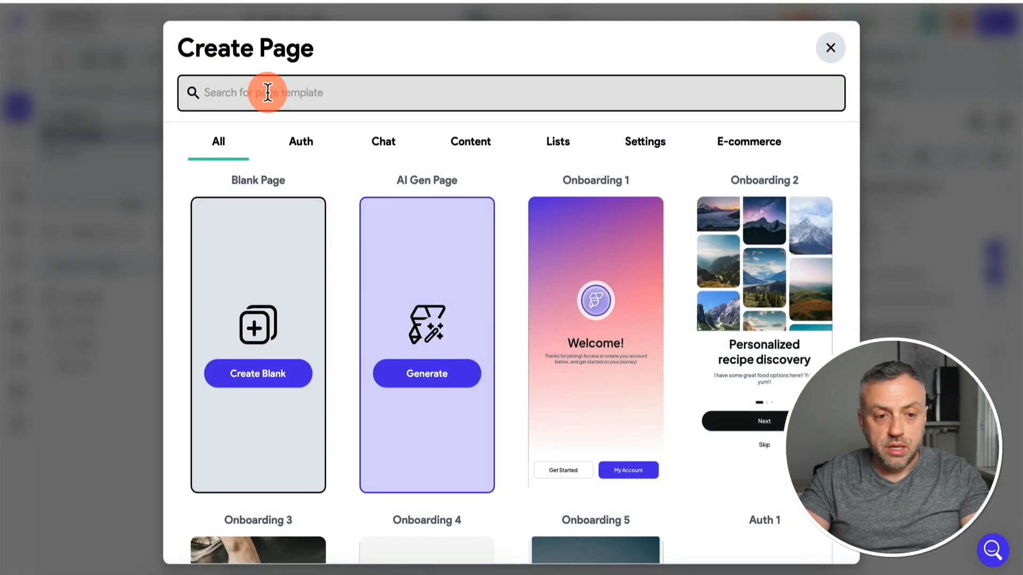
pyautogui.click(279, 377)
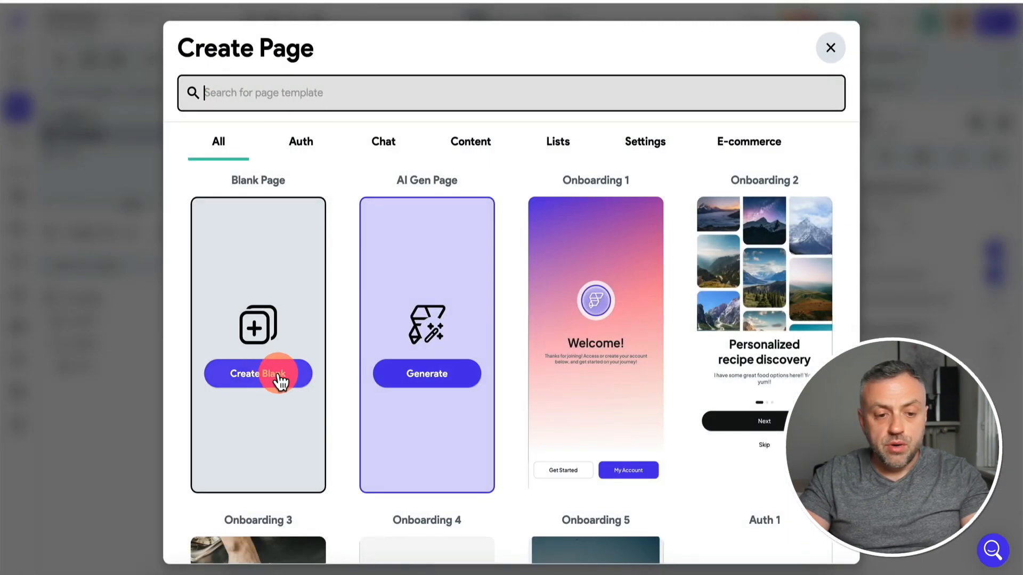
pyautogui.write('add')
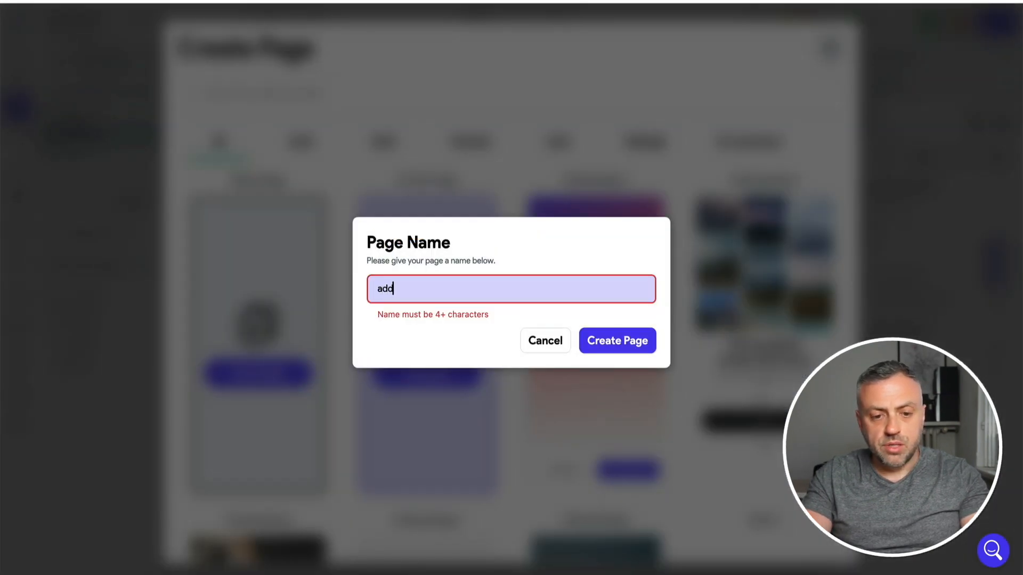
pyautogui.write('Receipt')
pyautogui.click(600, 335)
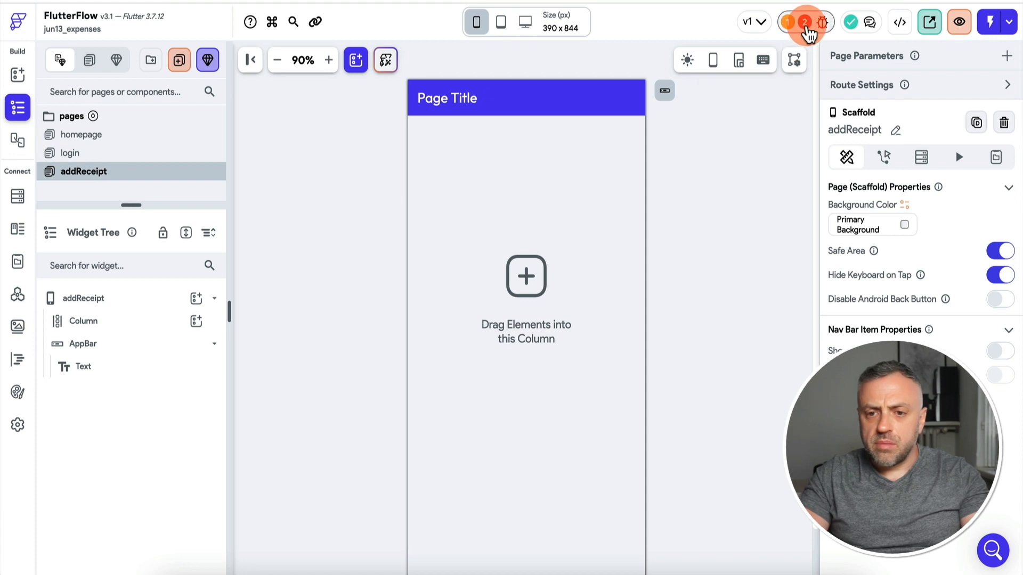
# - Open the property override errors from the issues list and turn off conditional visibility on the SignIn and SignUpp columns
pyautogui.click(803, 25)
pyautogui.click(724, 133)
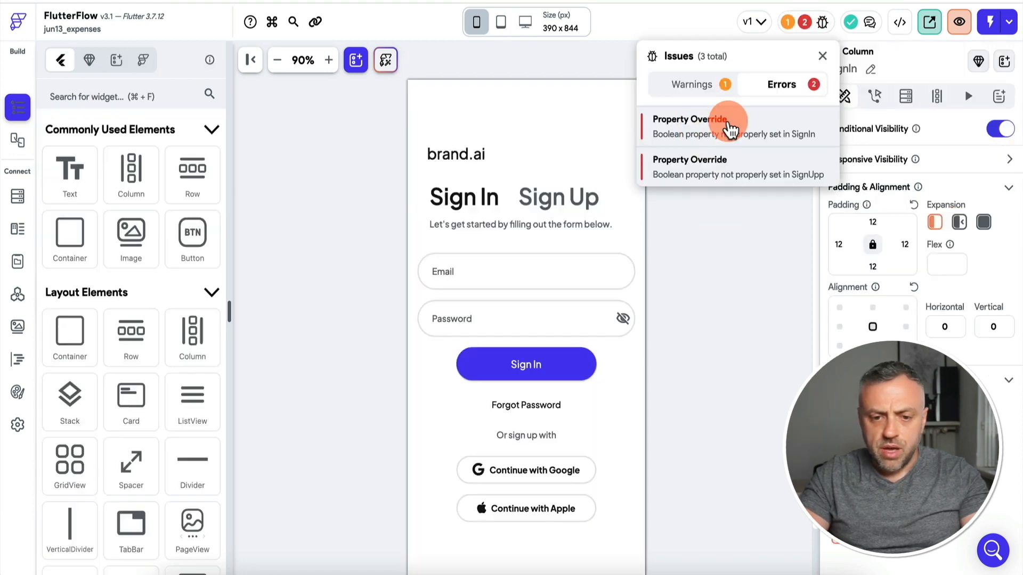
pyautogui.click(688, 409)
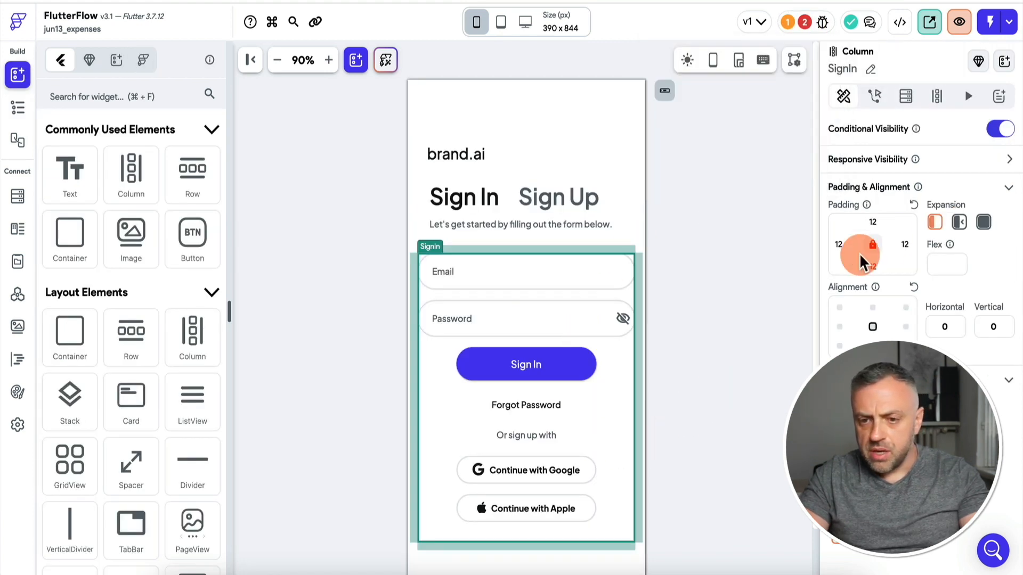
pyautogui.scroll(-1, 889, 236)
pyautogui.scroll(1, 888, 235)
pyautogui.click(999, 129)
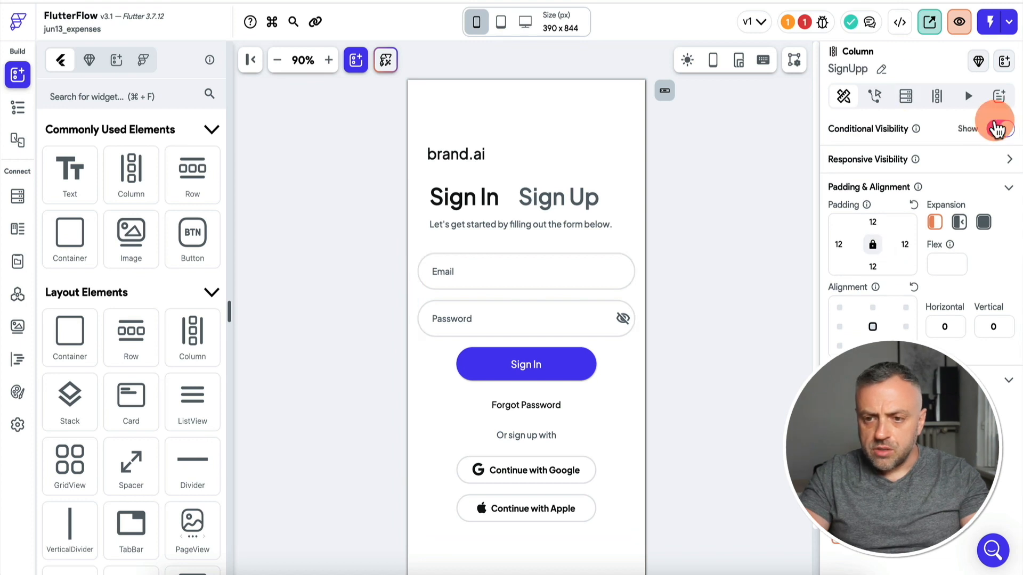
pyautogui.click(692, 224)
# - Delete the emailAddress_Create field from the sign-up form on the login page, and select the password_Create field
pyautogui.scroll(-1, 692, 225)
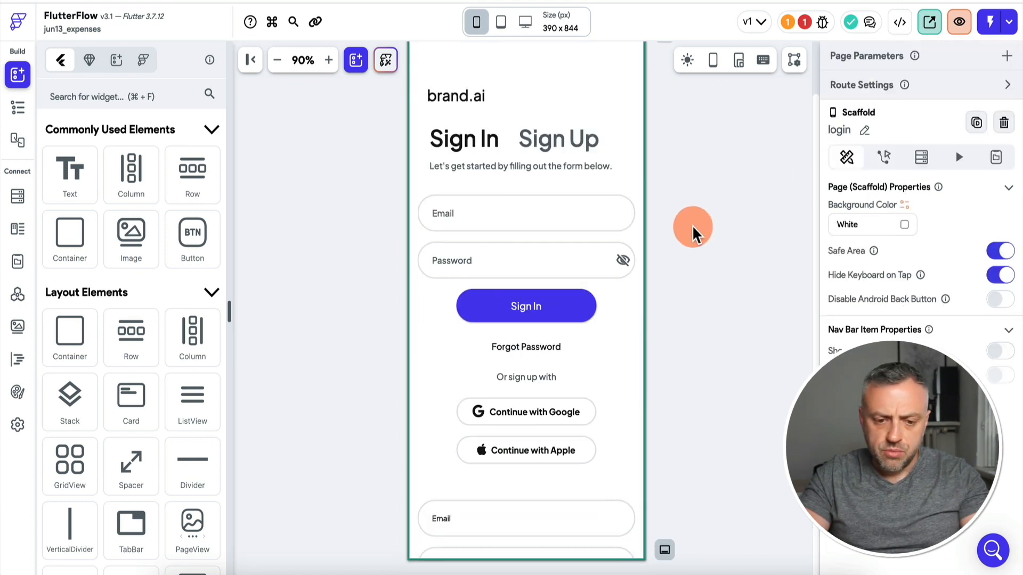
pyautogui.click(549, 508)
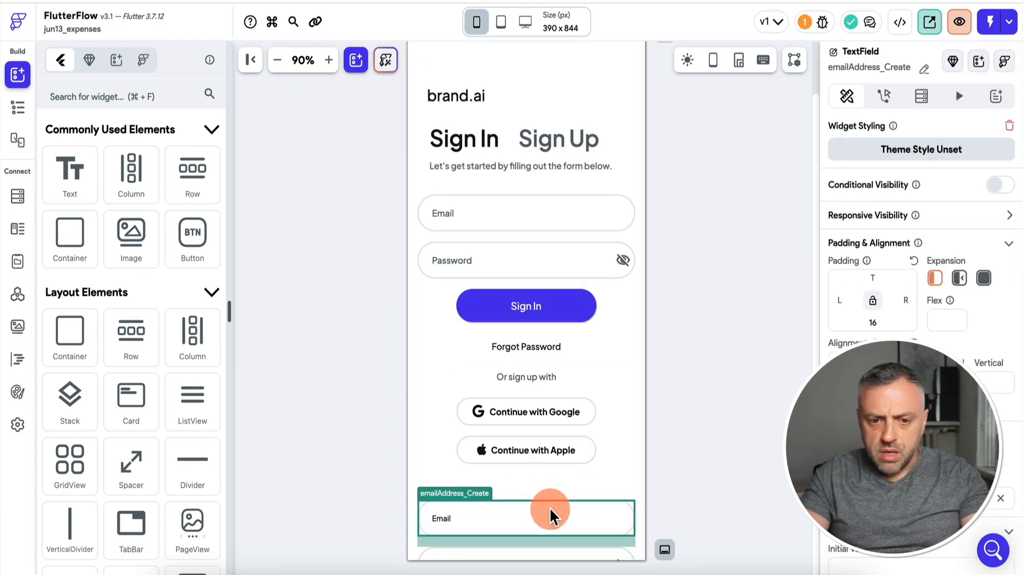
pyautogui.press('Delete')
pyautogui.click(550, 509)
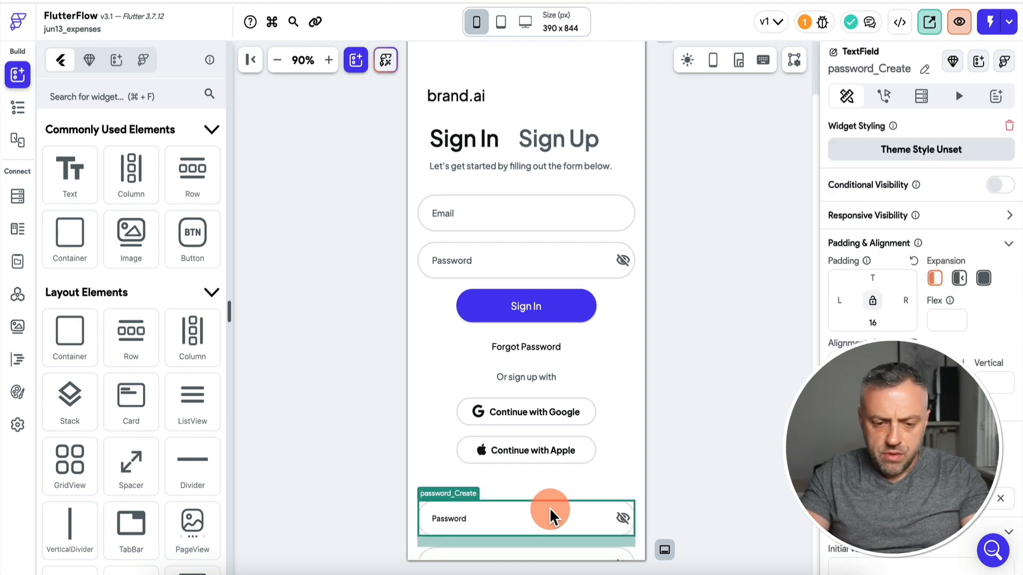
# - Delete the remaining sign-up widgets inside the SignUpp column, including the password fields, text and continue buttons
pyautogui.press('Delete')
pyautogui.click(549, 507)
pyautogui.press('Delete')
pyautogui.click(549, 507)
pyautogui.press('Delete')
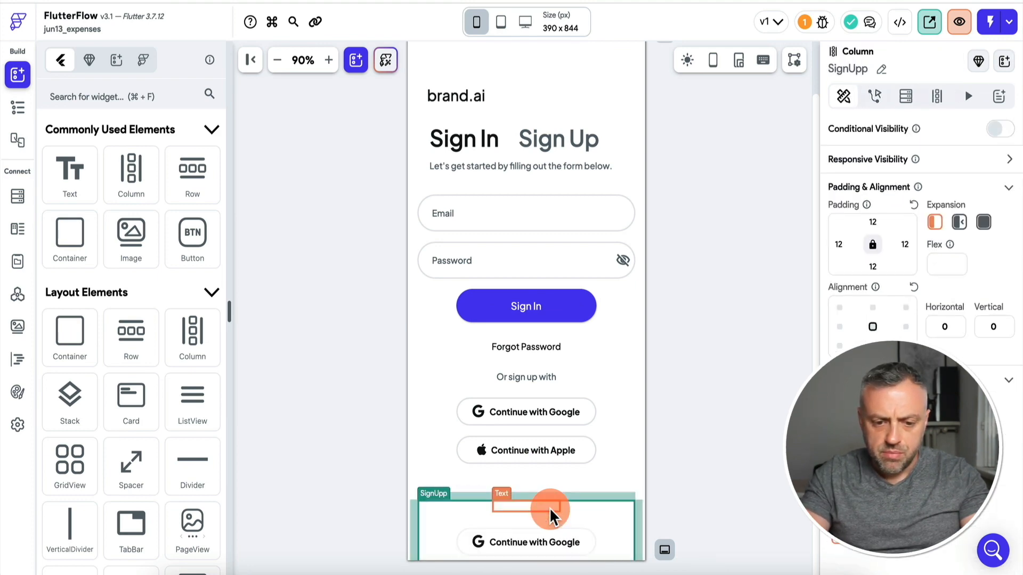
pyautogui.click(549, 507)
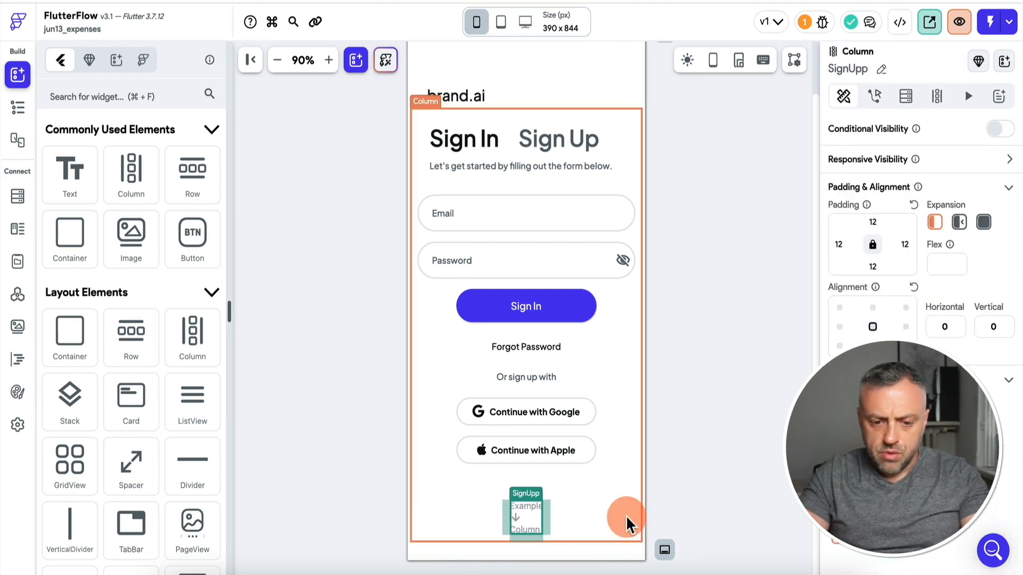
# - Delete the emptied SignUpp column and the Sign Up heading from the login page
pyautogui.click(625, 515)
pyautogui.click(524, 507)
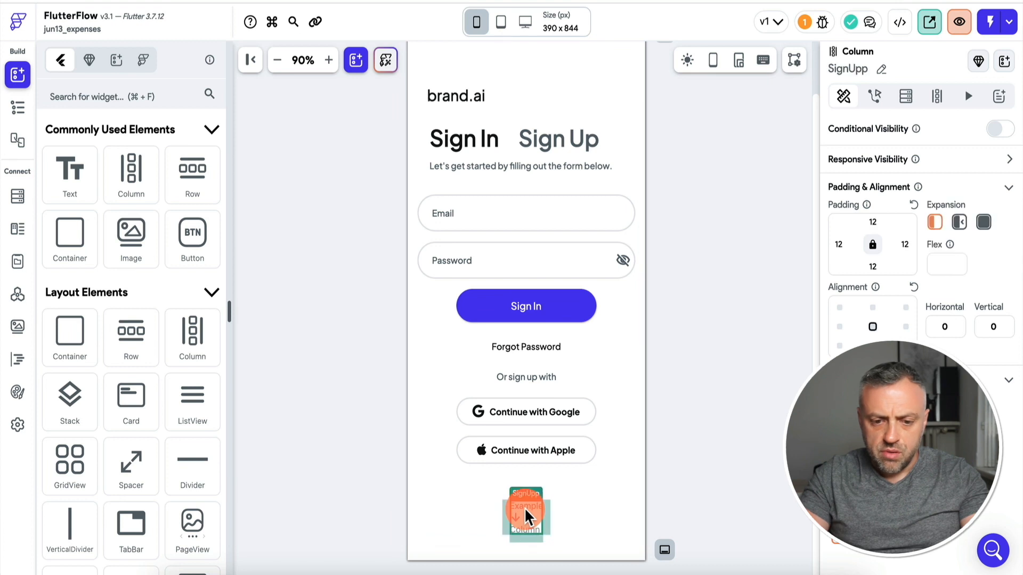
pyautogui.press('Delete')
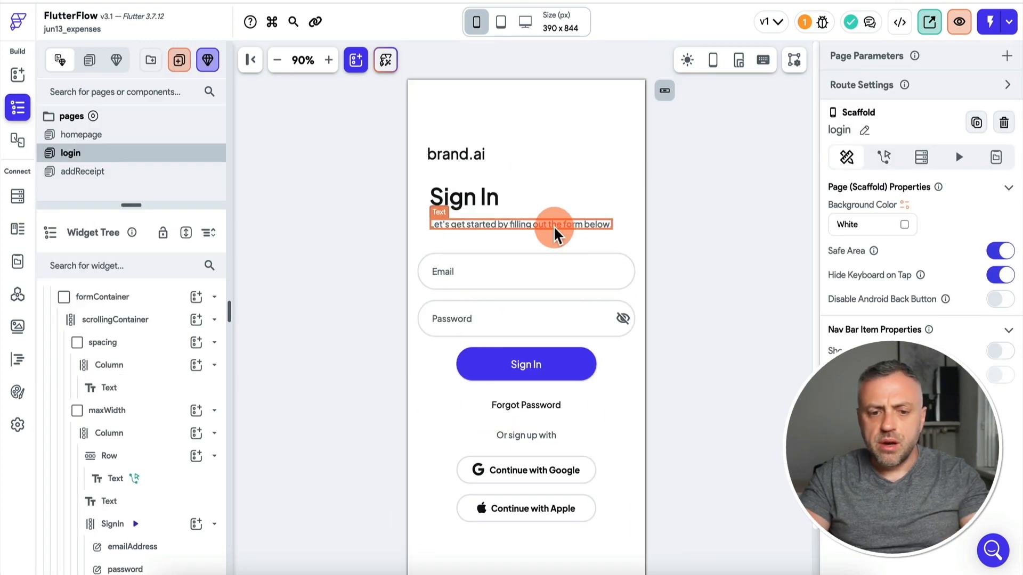
pyautogui.click(308, 231)
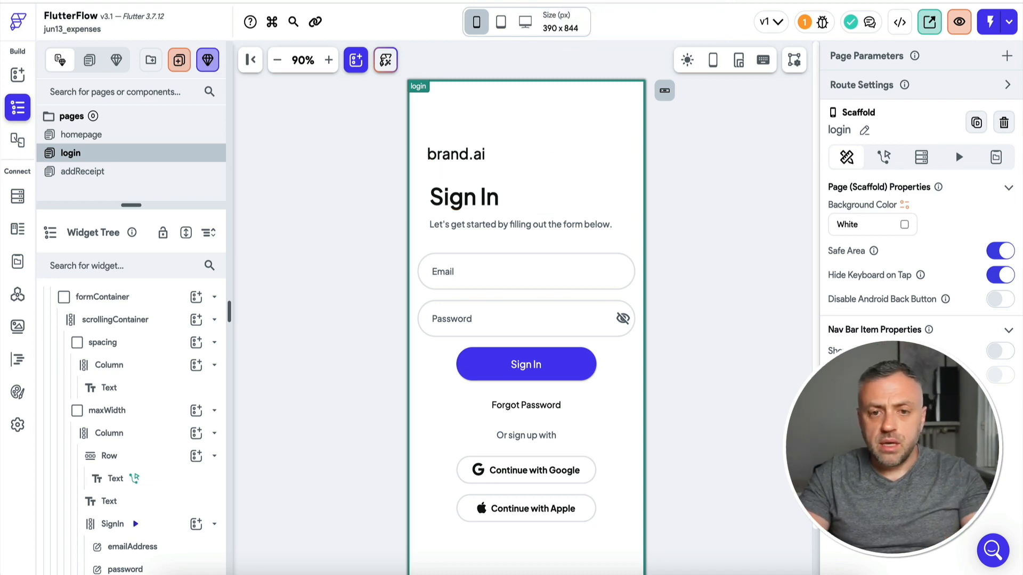
# - Switch to the Firebase console and enable the Email/Password sign-in provider in Authentication
pyautogui.click(592, 1)
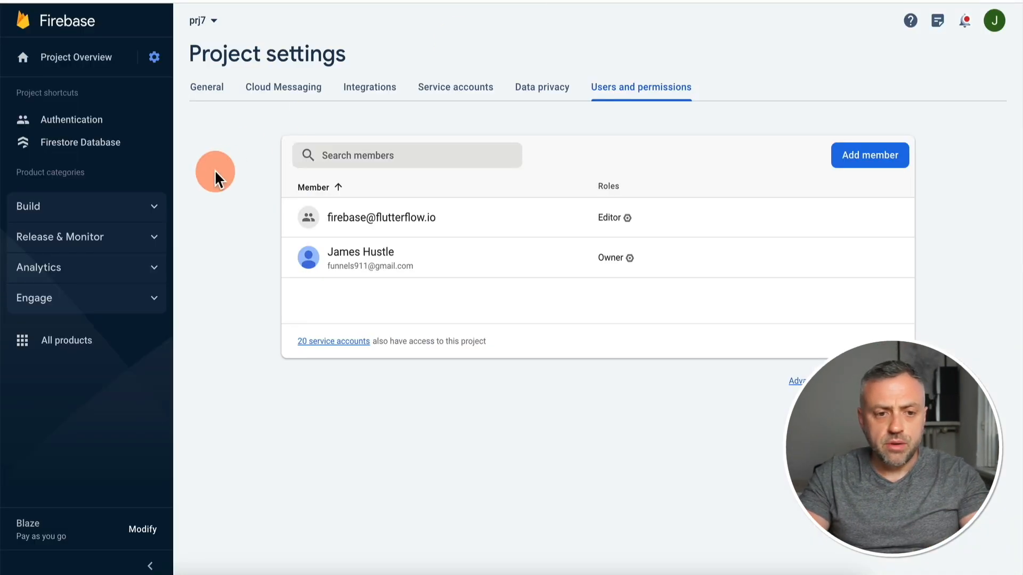
pyautogui.click(82, 121)
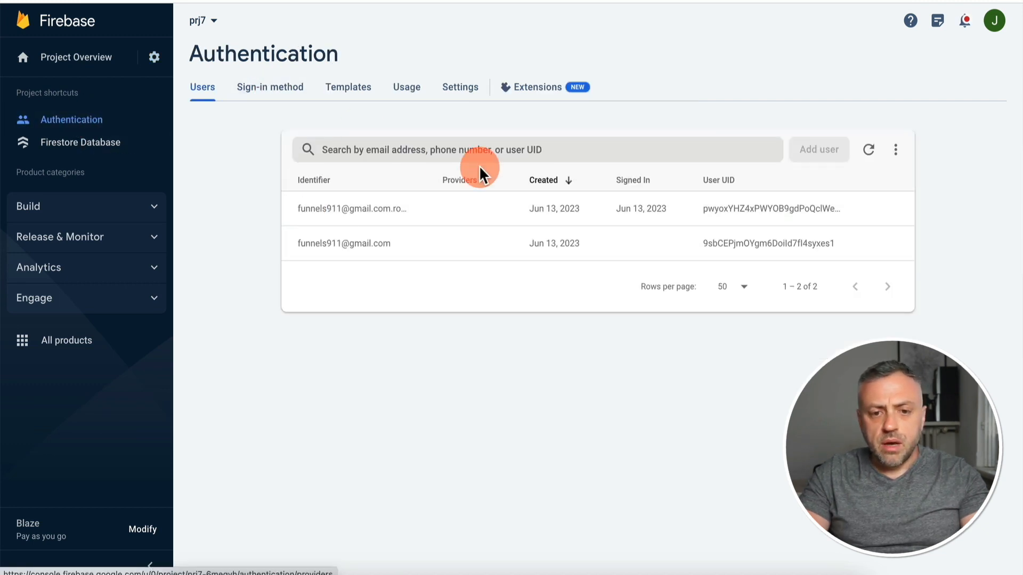
pyautogui.click(281, 92)
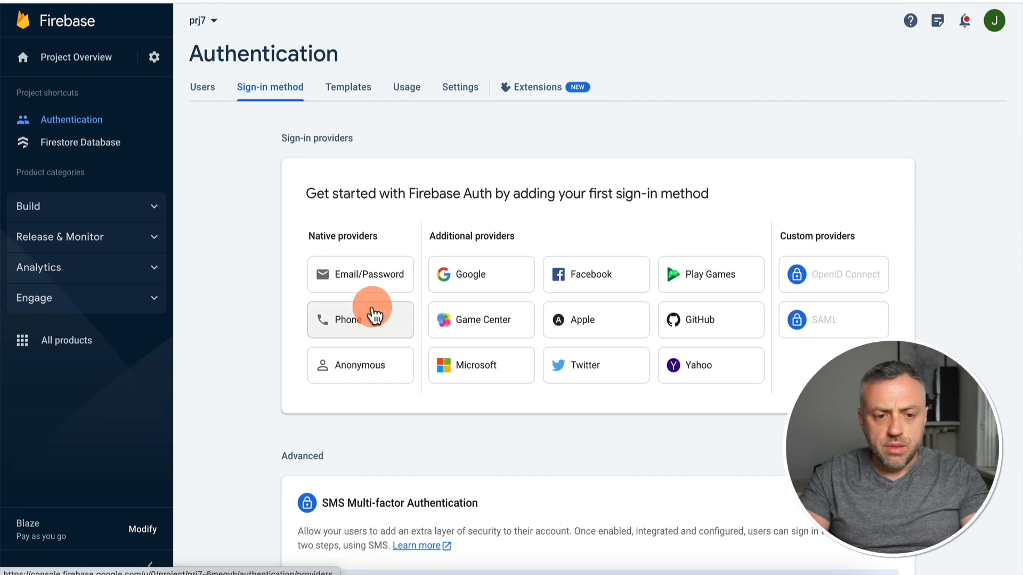
pyautogui.click(357, 276)
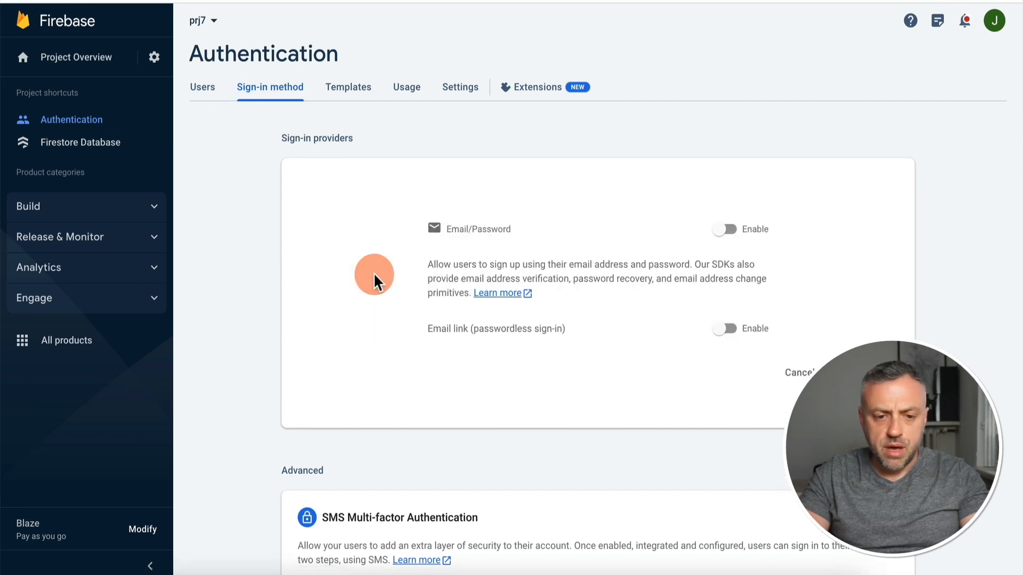
pyautogui.click(734, 230)
pyautogui.click(833, 367)
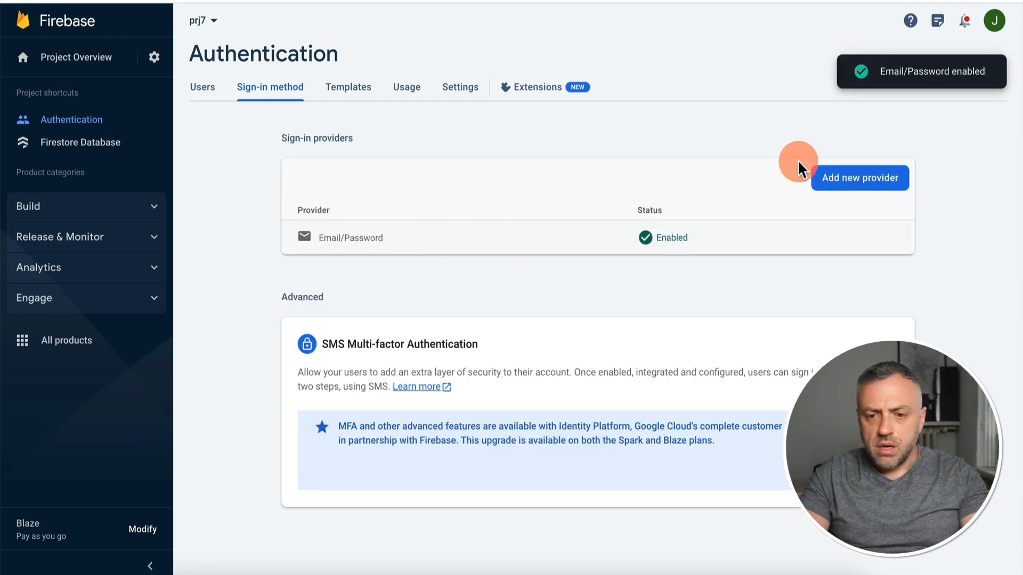
# - Add an Email/Password user to Firebase Authentication, entering the test email address and a password
pyautogui.click(201, 89)
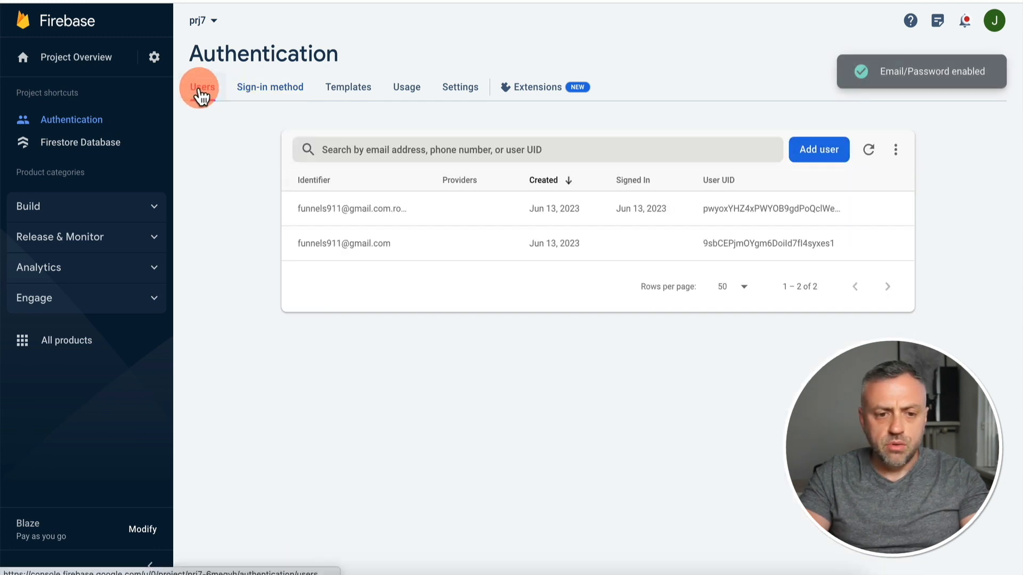
pyautogui.click(827, 157)
pyautogui.click(479, 256)
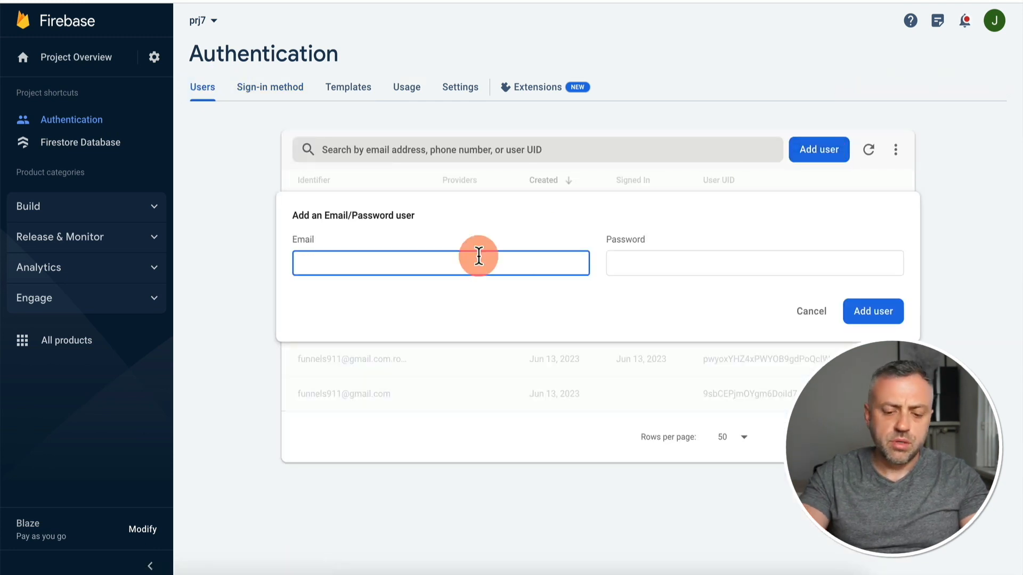
pyautogui.write('james')
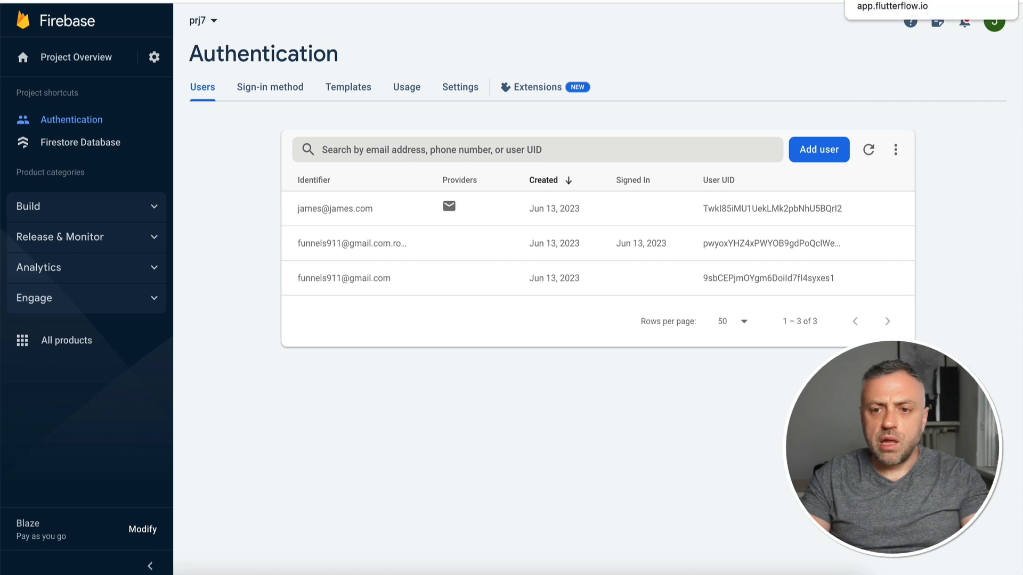
# - Switch back to FlutterFlow and run the app in Test Mode
pyautogui.click(881, 2)
pyautogui.click(704, 189)
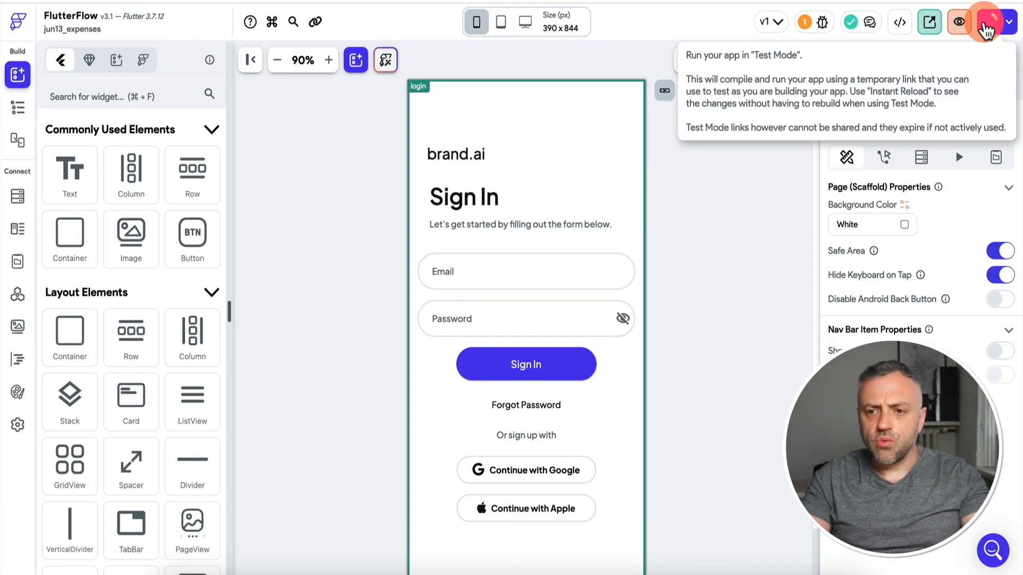
pyautogui.click(986, 27)
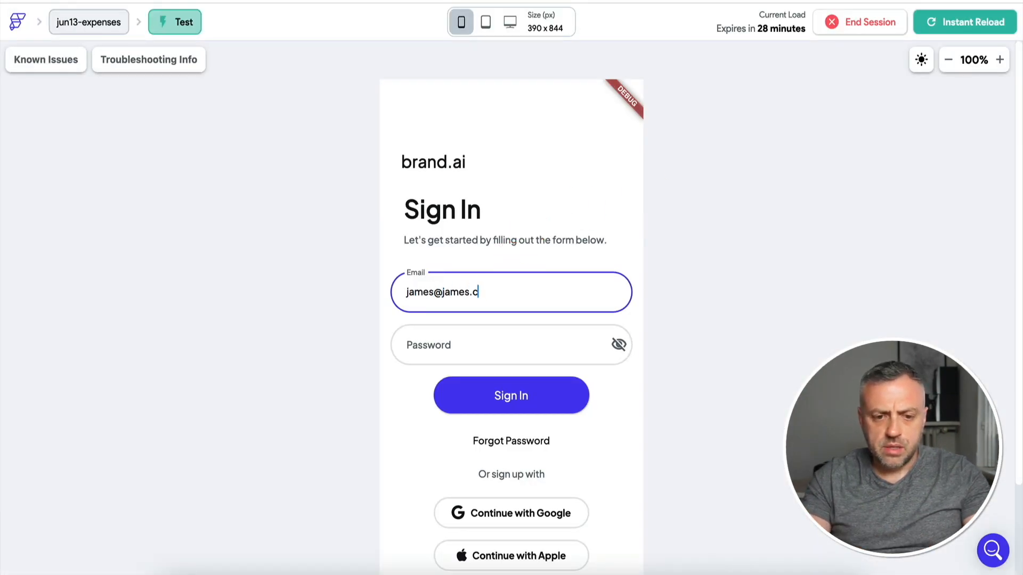
# - Sign in to the test app with the new user's email address and the account password
pyautogui.write('om')
pyautogui.press('Tab')
pyautogui.write('password')
pyautogui.click(523, 392)
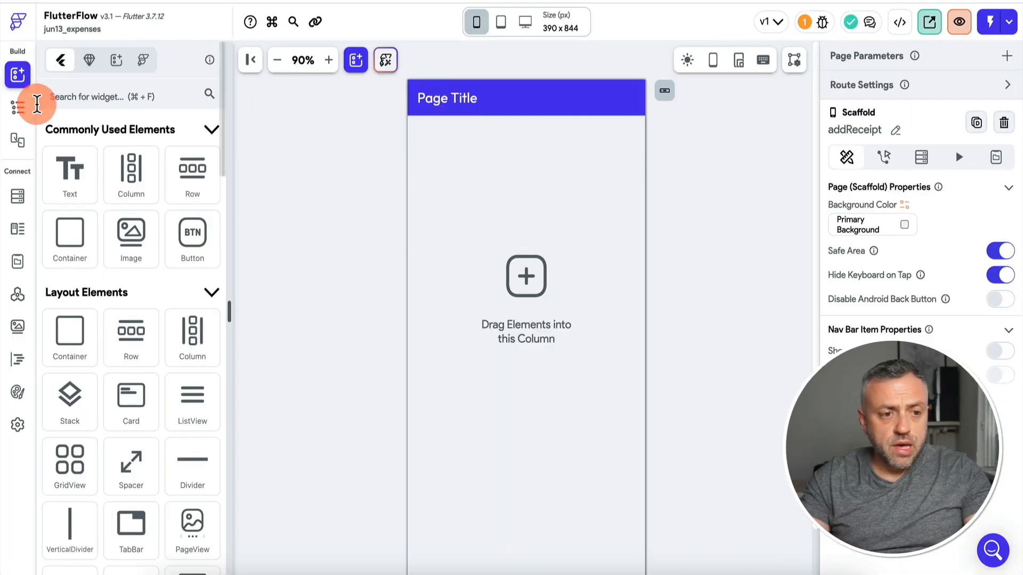
# - Change the homepage's app bar title text to "Homepage"
pyautogui.click(17, 108)
pyautogui.click(440, 98)
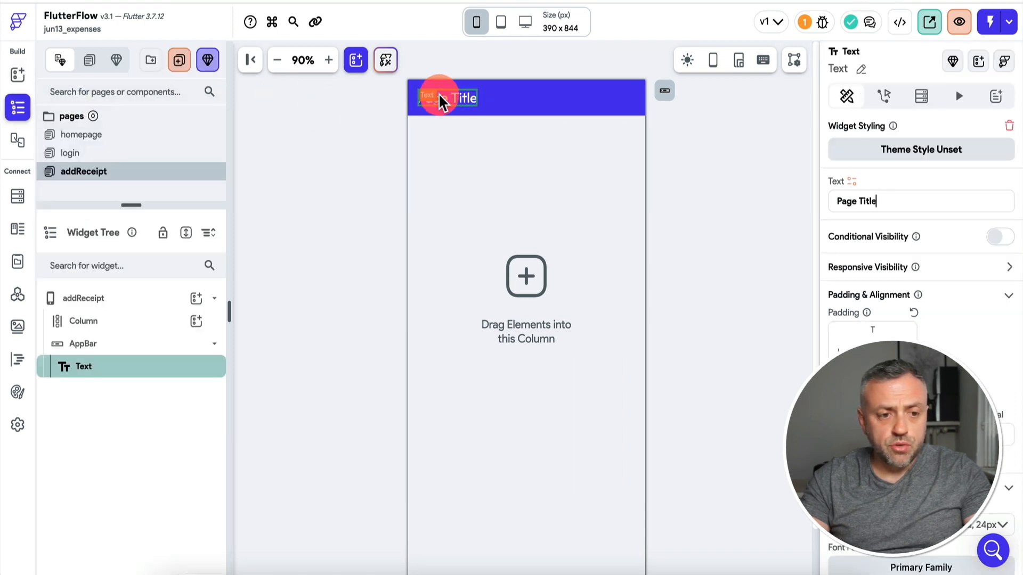
pyautogui.click(128, 136)
pyautogui.click(457, 97)
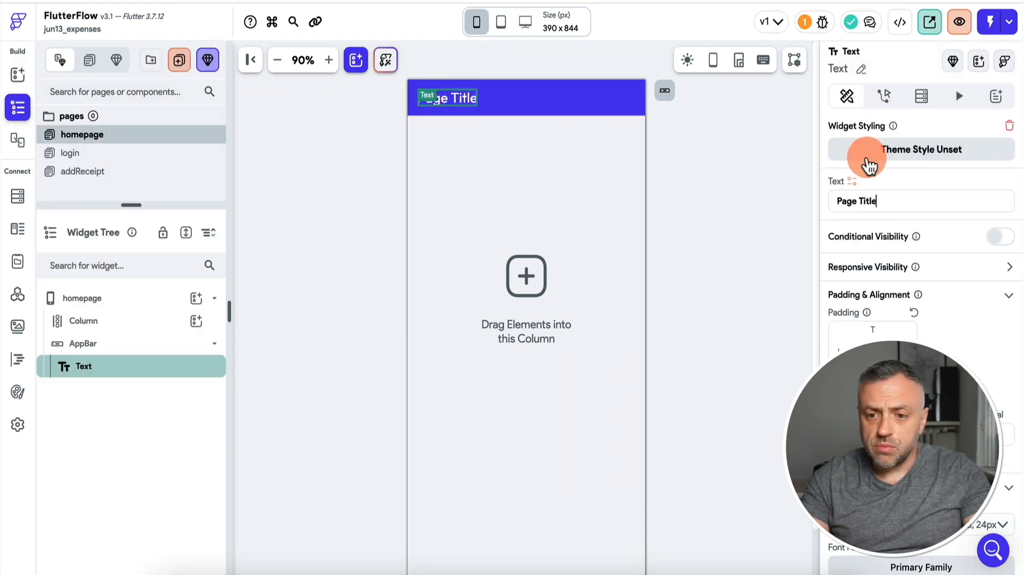
pyautogui.click(893, 201)
pyautogui.hotkey('ctrl', 'a')
pyautogui.write('Homepage')
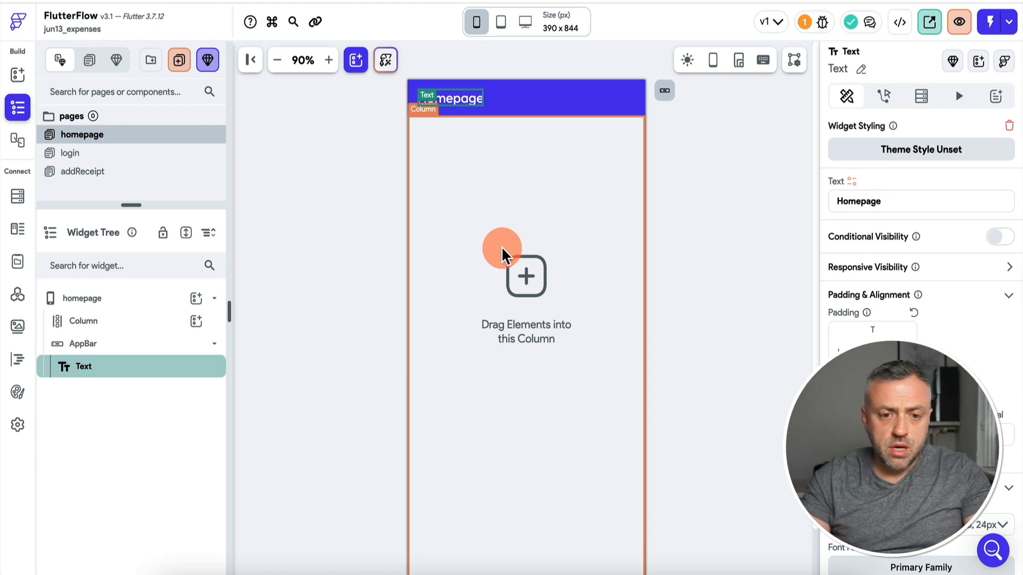
# - Add a ListView inside the homepage's column
pyautogui.click(479, 247)
pyautogui.click(197, 321)
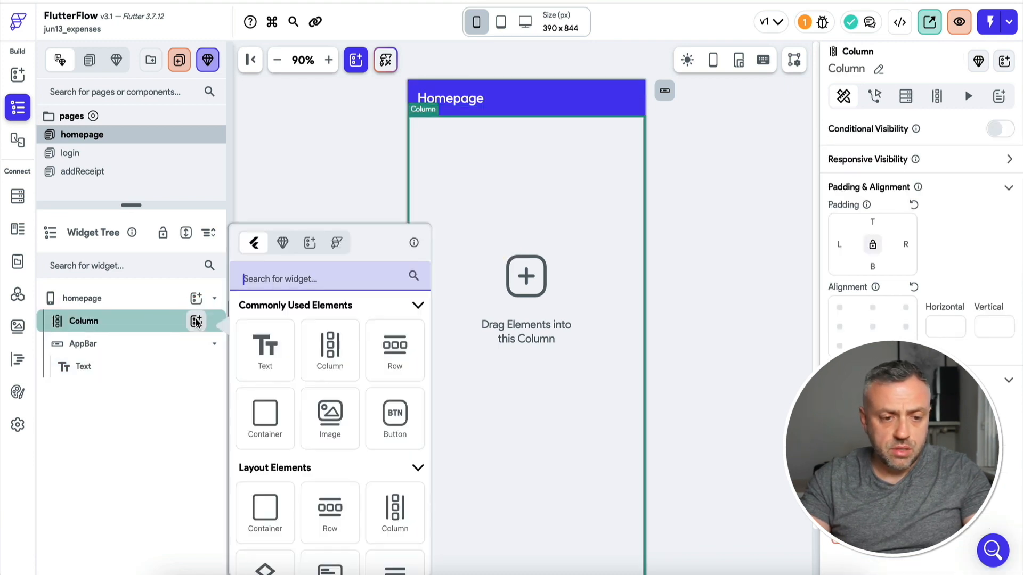
pyautogui.click(278, 281)
pyautogui.write('list')
pyautogui.click(264, 356)
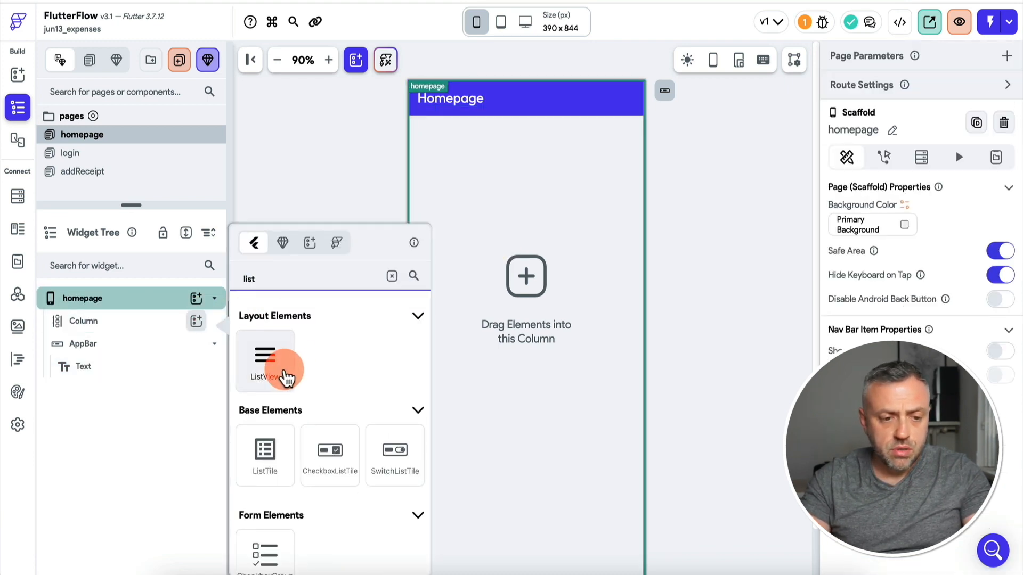
# - Add a Row inside the ListView on the homepage
pyautogui.click(196, 344)
pyautogui.write('cont')
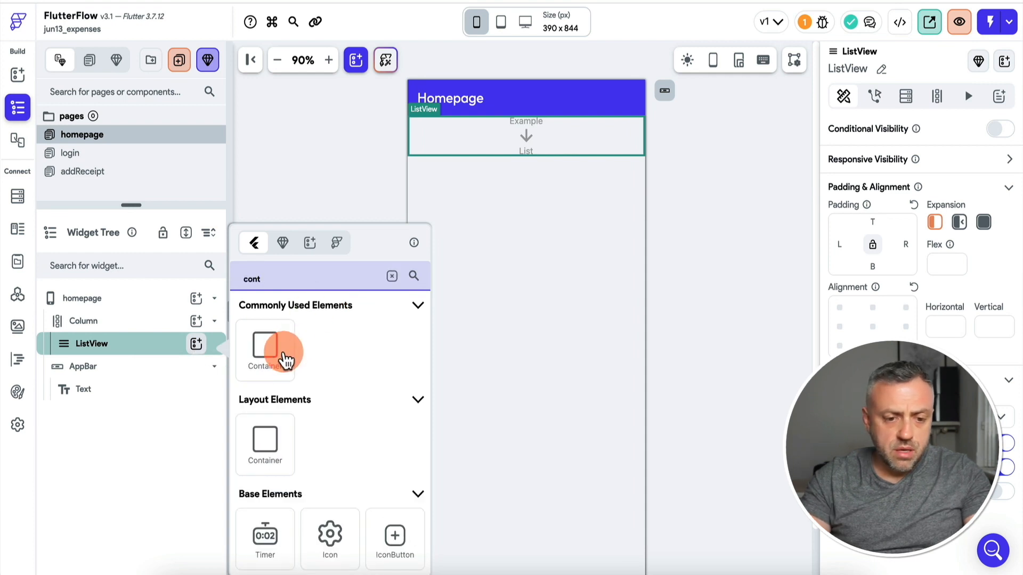
pyautogui.click(252, 278)
pyautogui.write('row')
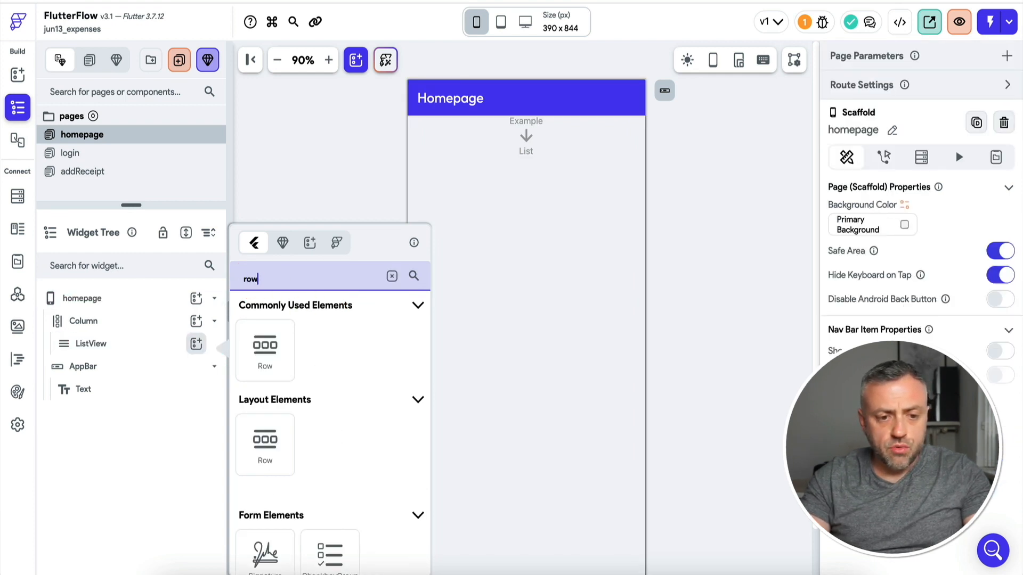
pyautogui.click(265, 347)
# - Add a Text widget inside the ListView's row
pyautogui.click(196, 367)
pyautogui.click(274, 281)
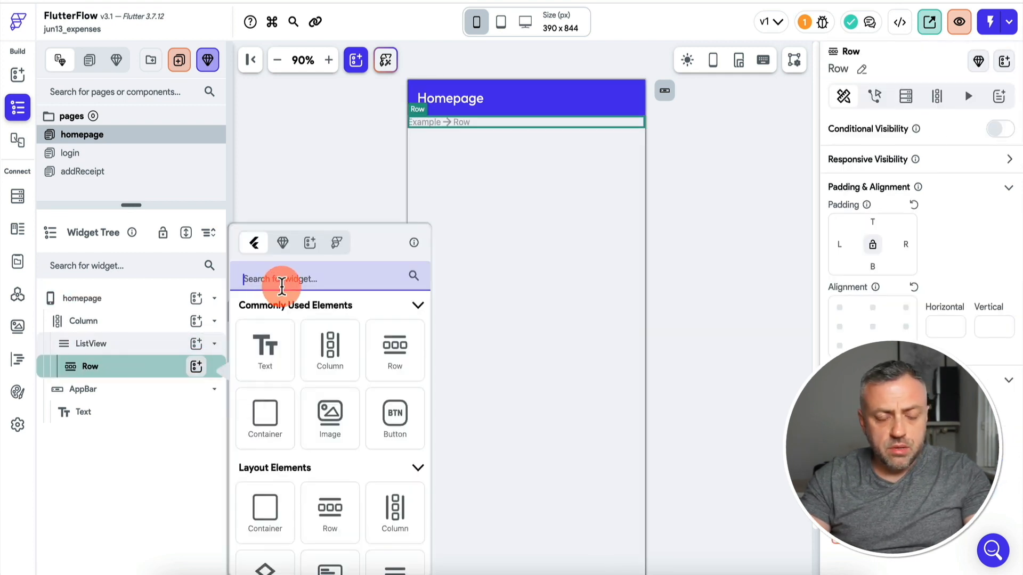
pyautogui.write('tex')
pyautogui.click(263, 347)
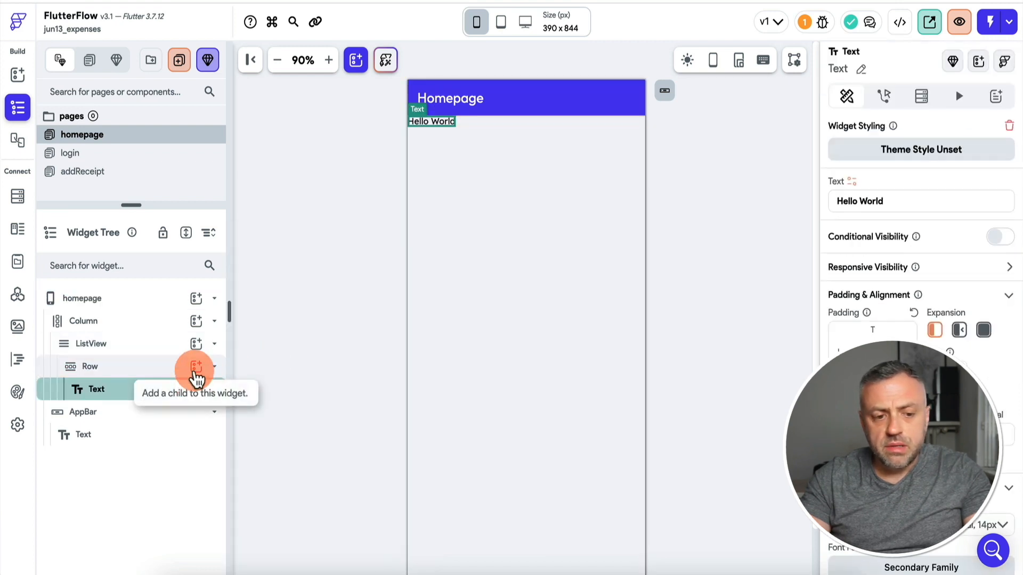
# - Duplicate the row's text twice and set the row's main axis alignment to space around
pyautogui.rightClick(113, 405)
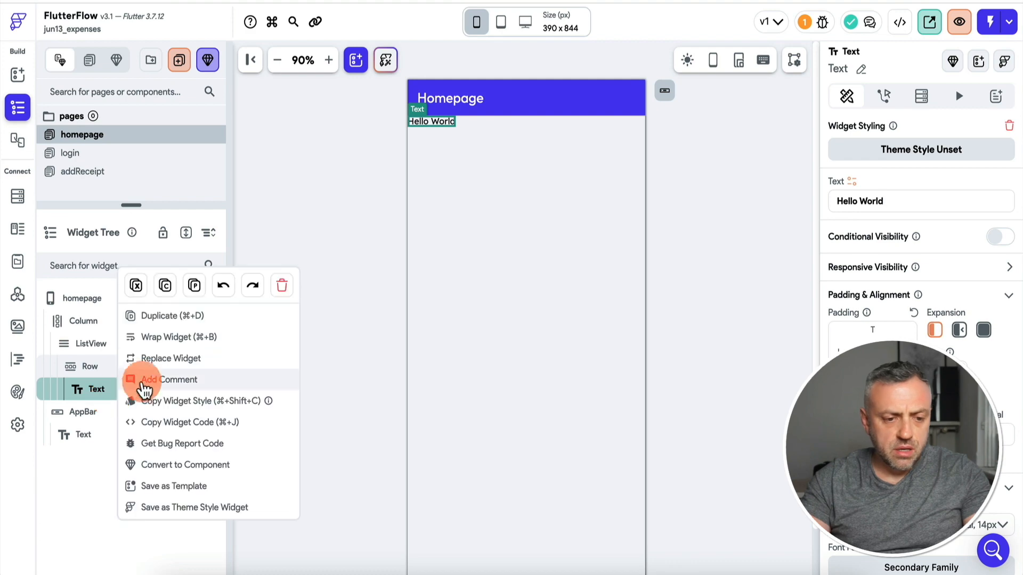
pyautogui.click(181, 317)
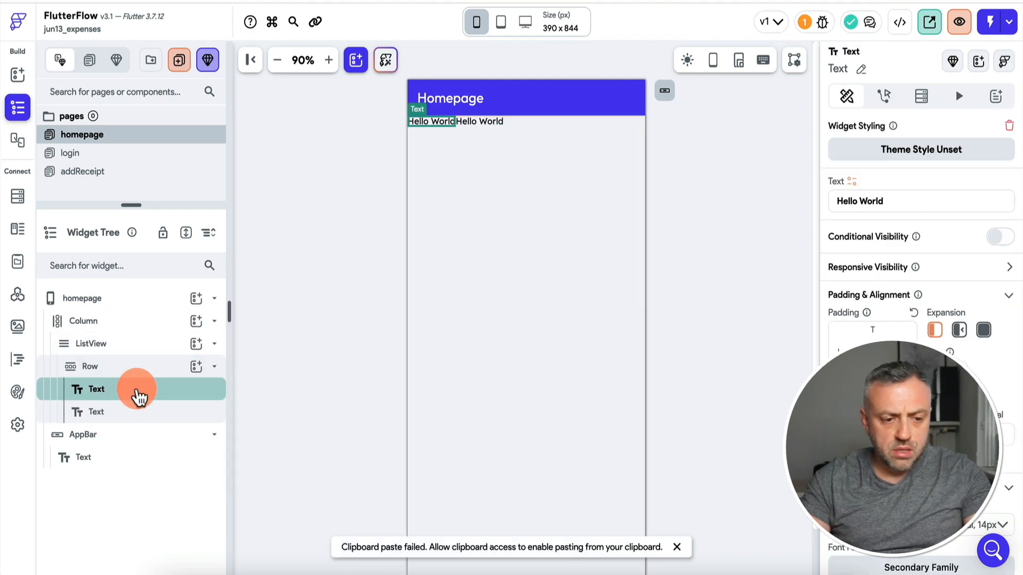
pyautogui.rightClick(139, 397)
pyautogui.click(201, 295)
pyautogui.click(142, 367)
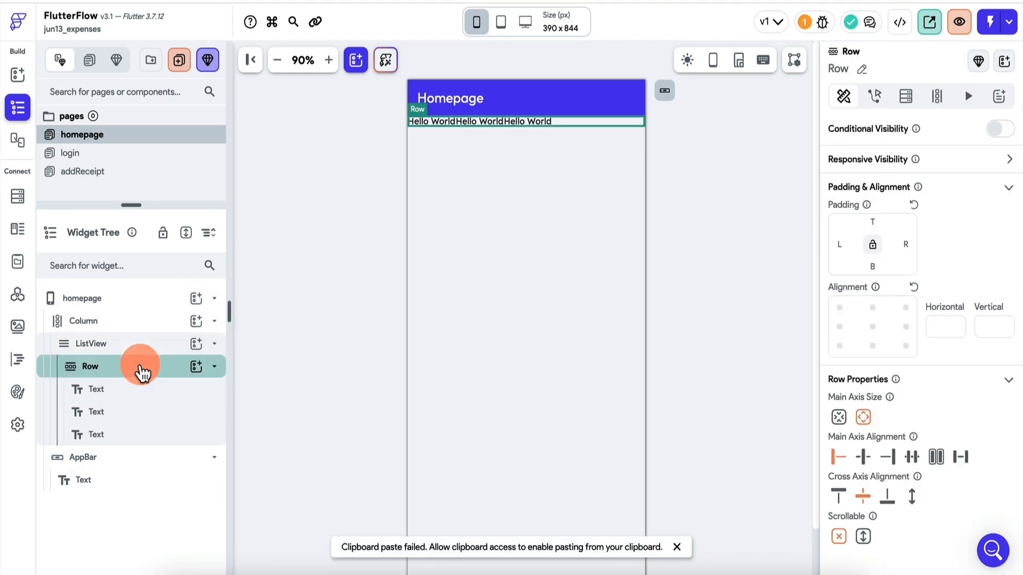
pyautogui.click(936, 457)
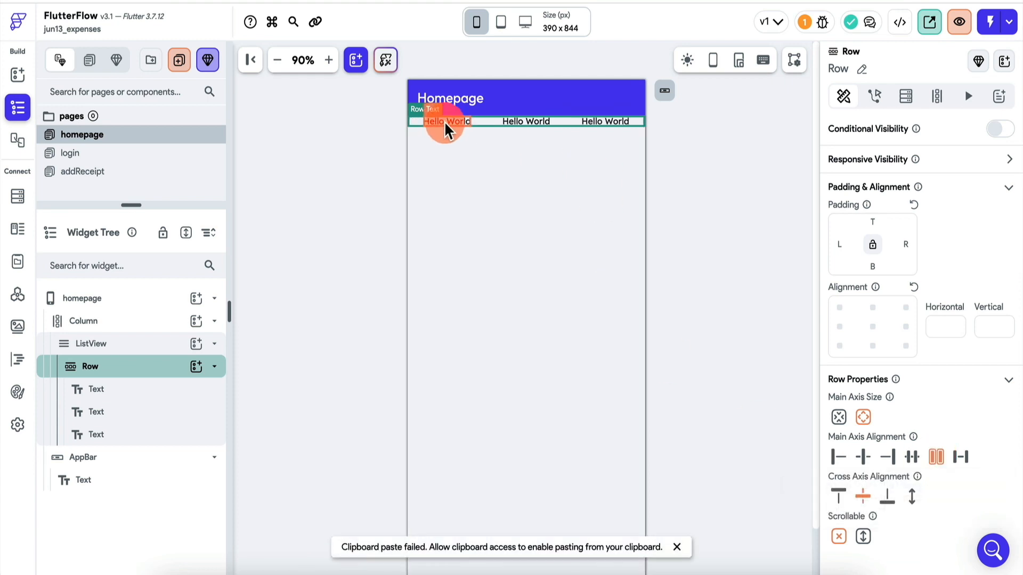
# - Set the ListView's padding to 20 on all sides
pyautogui.click(130, 343)
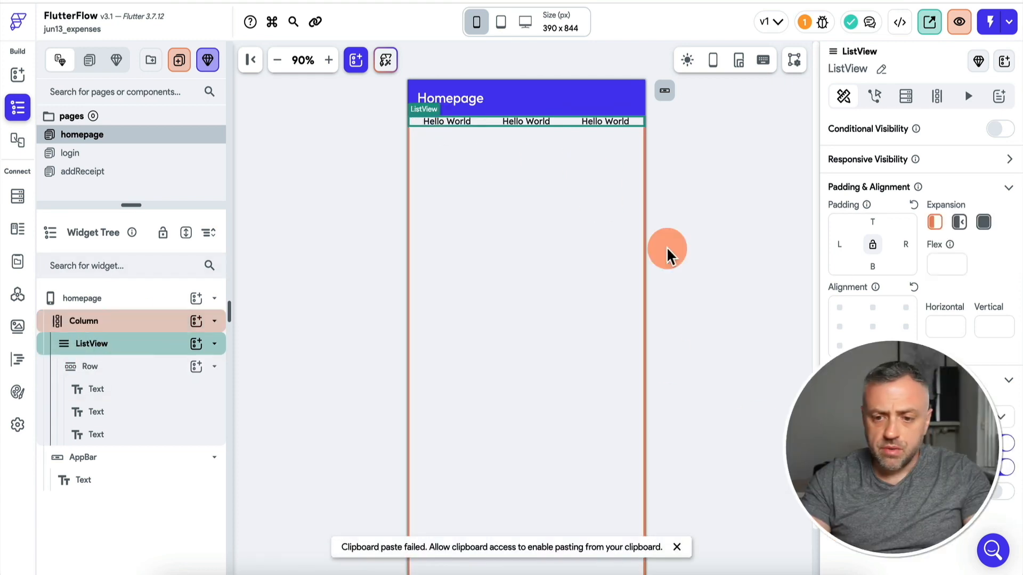
pyautogui.click(872, 221)
pyautogui.write('20')
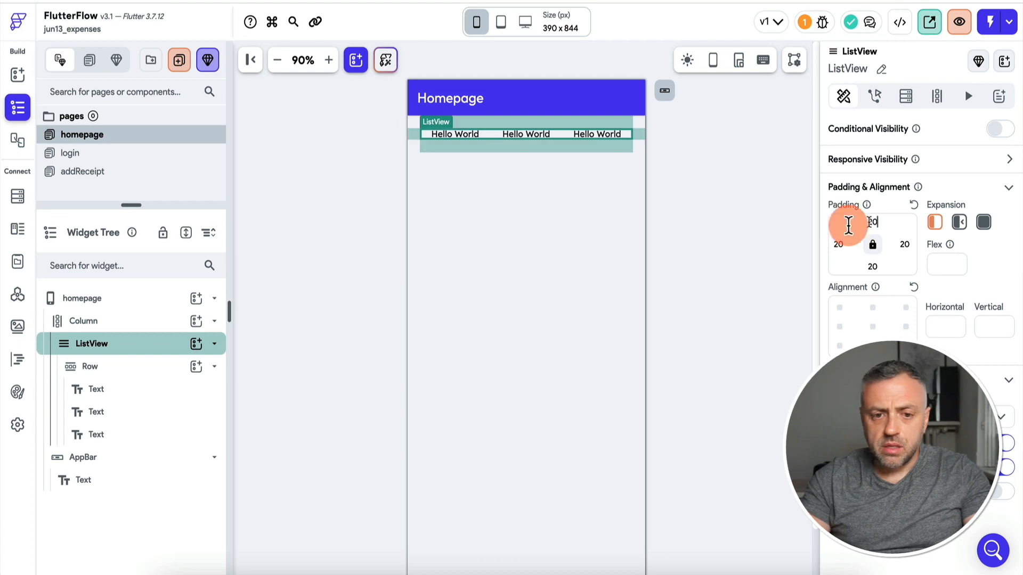
pyautogui.click(706, 217)
pyautogui.click(451, 134)
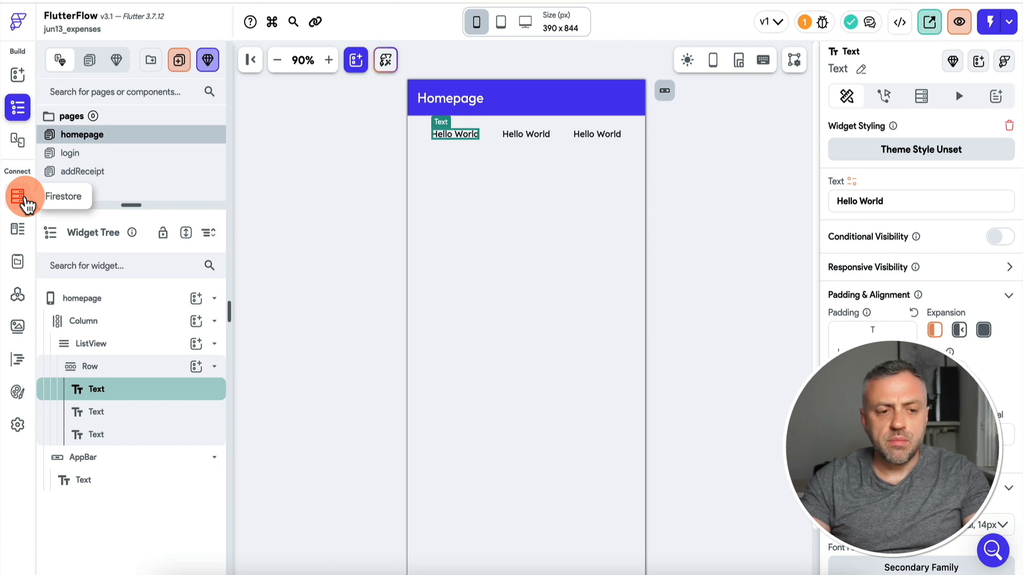
# - Create a Firestore collection named documentAiExpensesParser, matching the collection name in the Firebase console, and start its schema from scratch
pyautogui.click(19, 198)
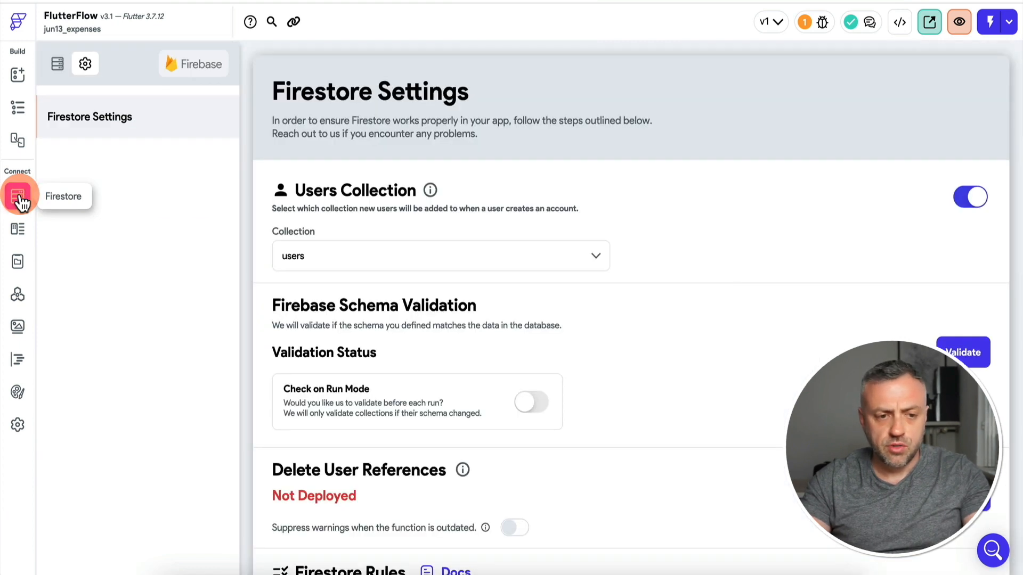
pyautogui.click(59, 65)
pyautogui.click(111, 118)
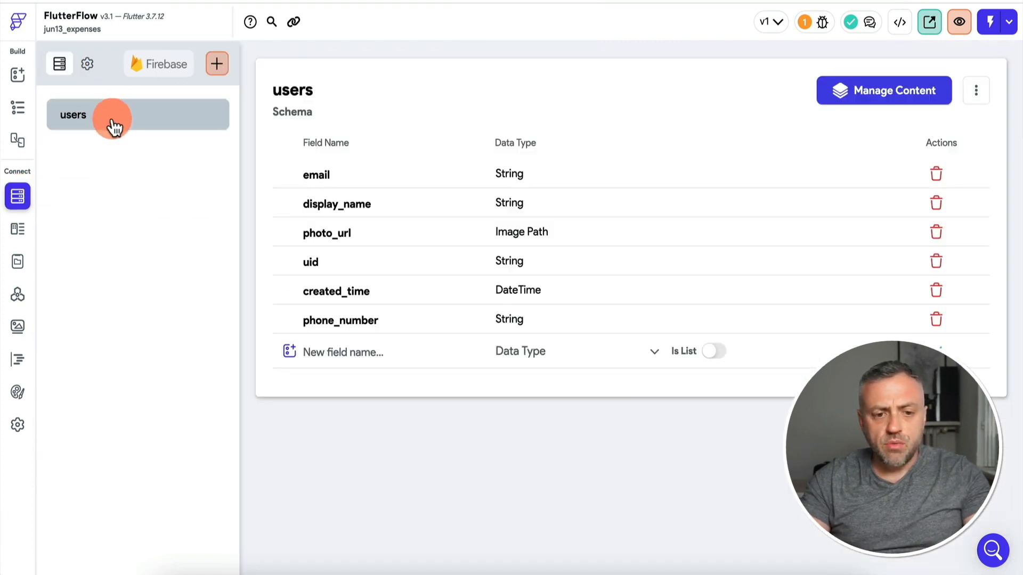
pyautogui.click(218, 65)
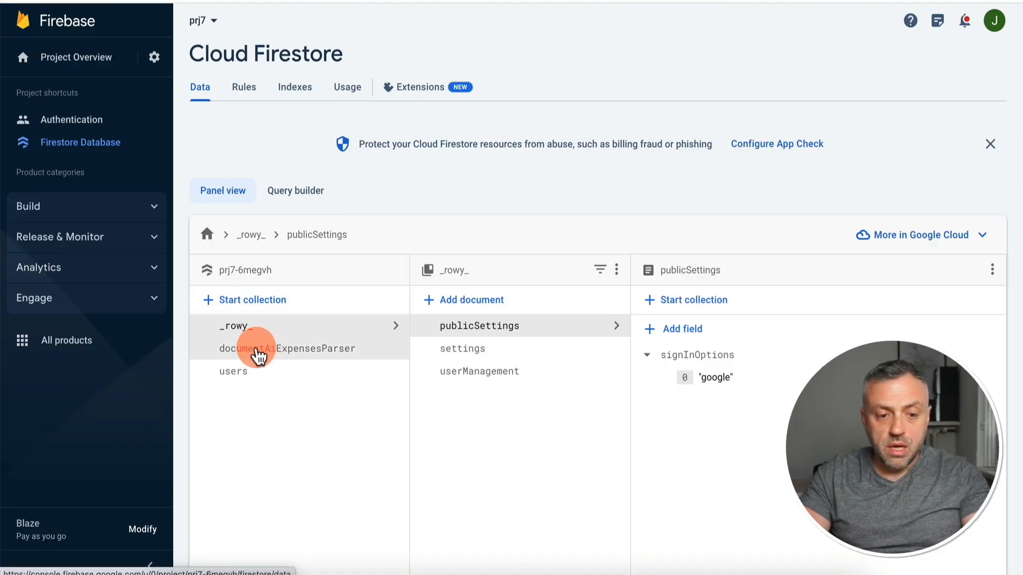
pyautogui.click(279, 356)
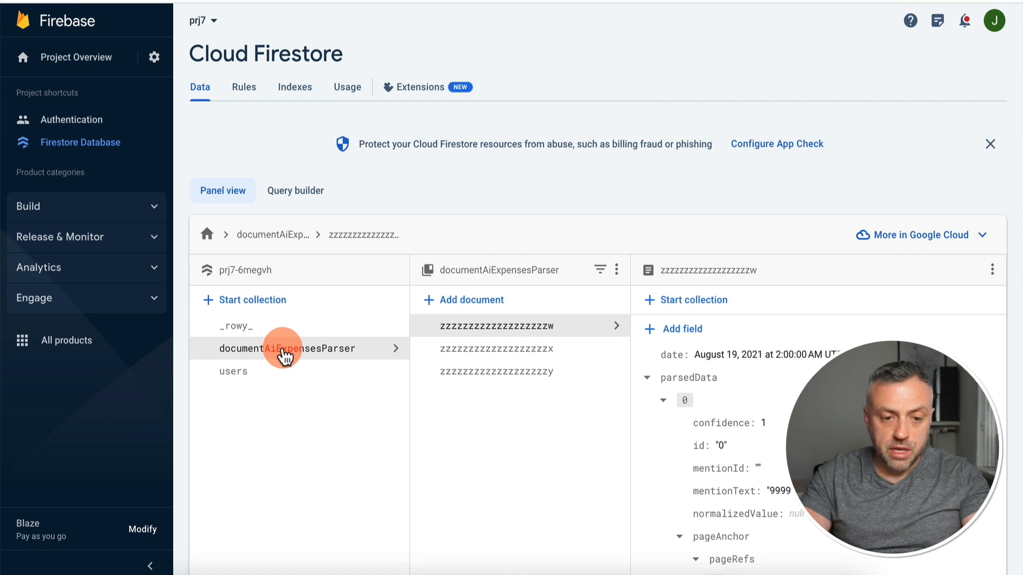
pyautogui.click(421, 235)
pyautogui.doubleClick(288, 235)
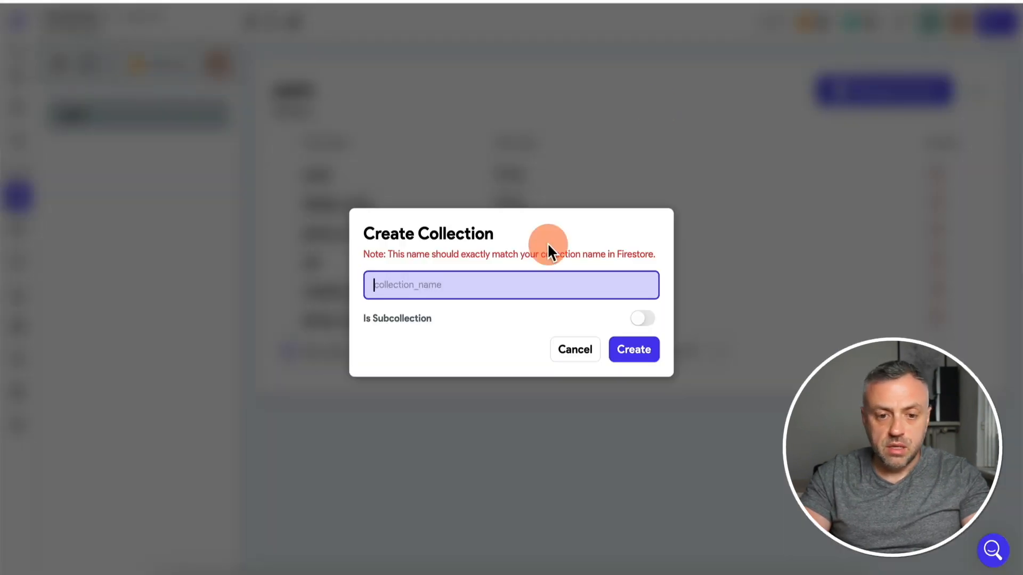
pyautogui.write('documentAiExpensesParser')
pyautogui.click(642, 356)
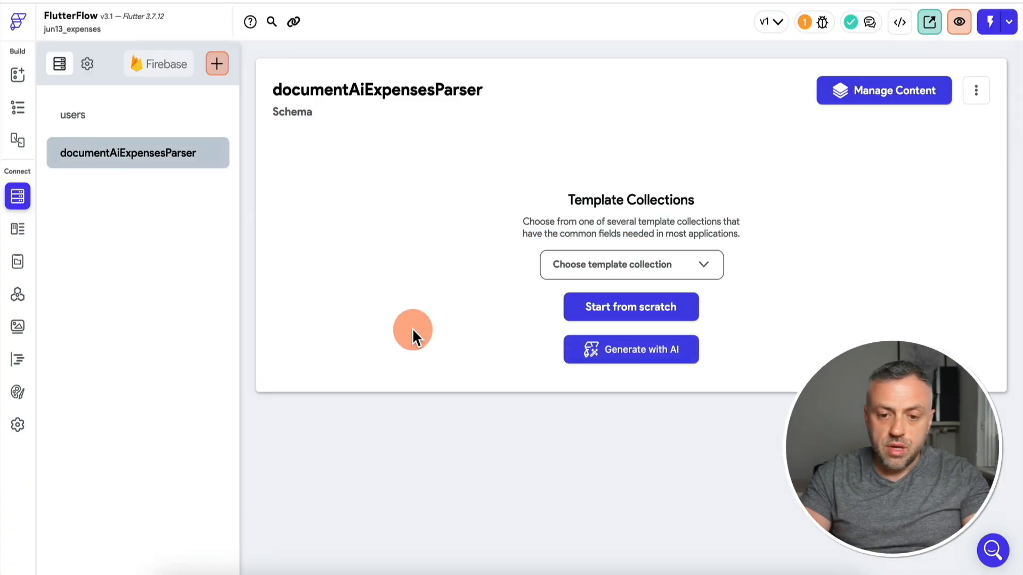
pyautogui.click(611, 317)
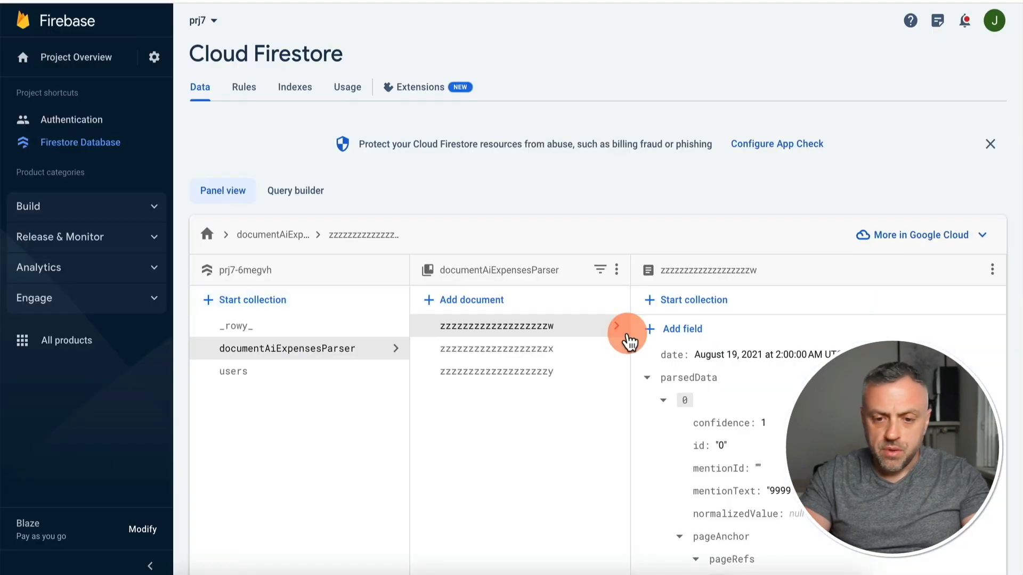
# - Check the expense document's top-level fields in the Firebase console and add a date field of type Date Time to the documentAiExpensesParser schema
pyautogui.click(648, 377)
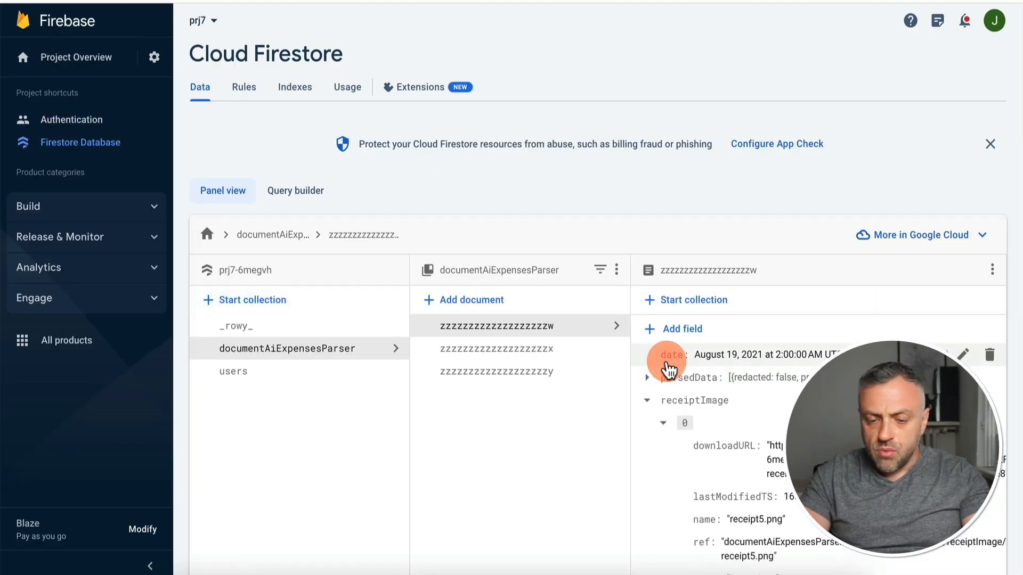
pyautogui.click(647, 400)
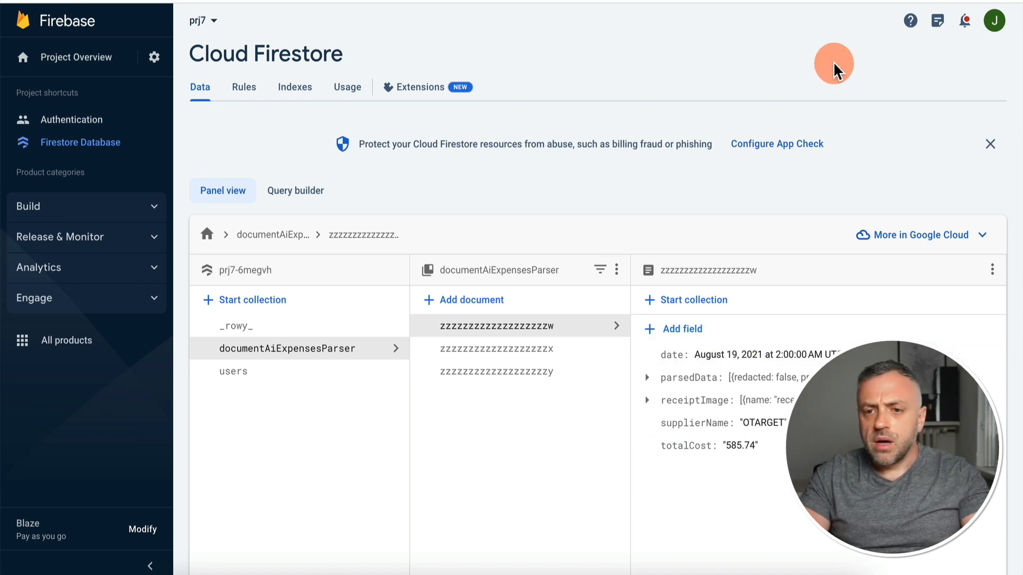
pyautogui.click(823, 2)
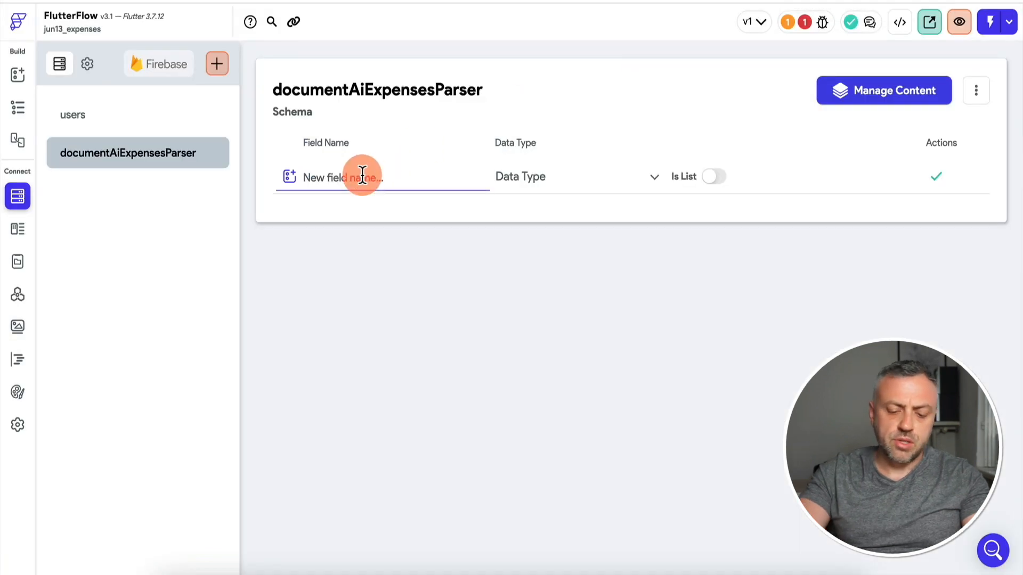
pyautogui.click(687, 1)
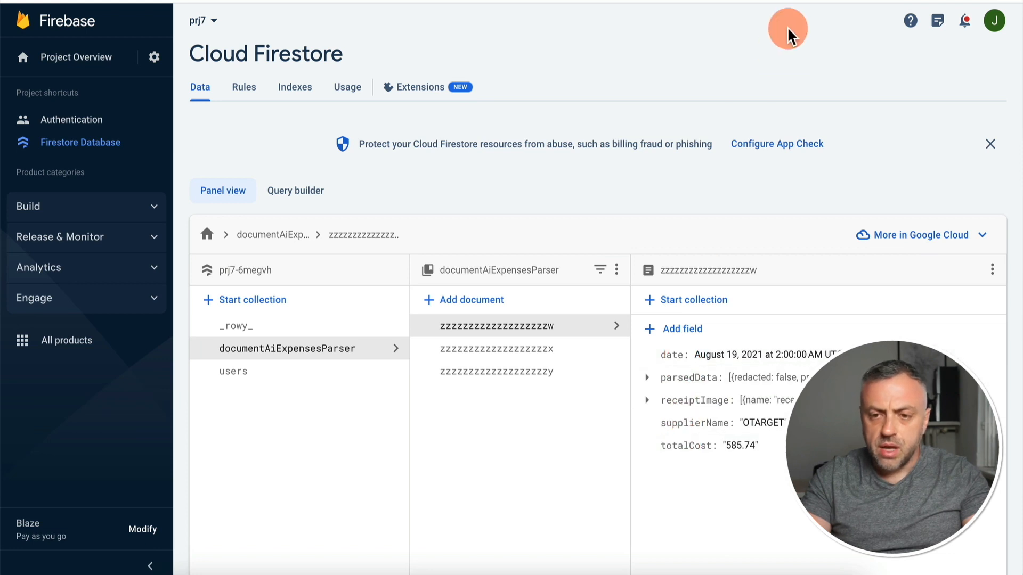
pyautogui.click(791, 1)
pyautogui.write('date')
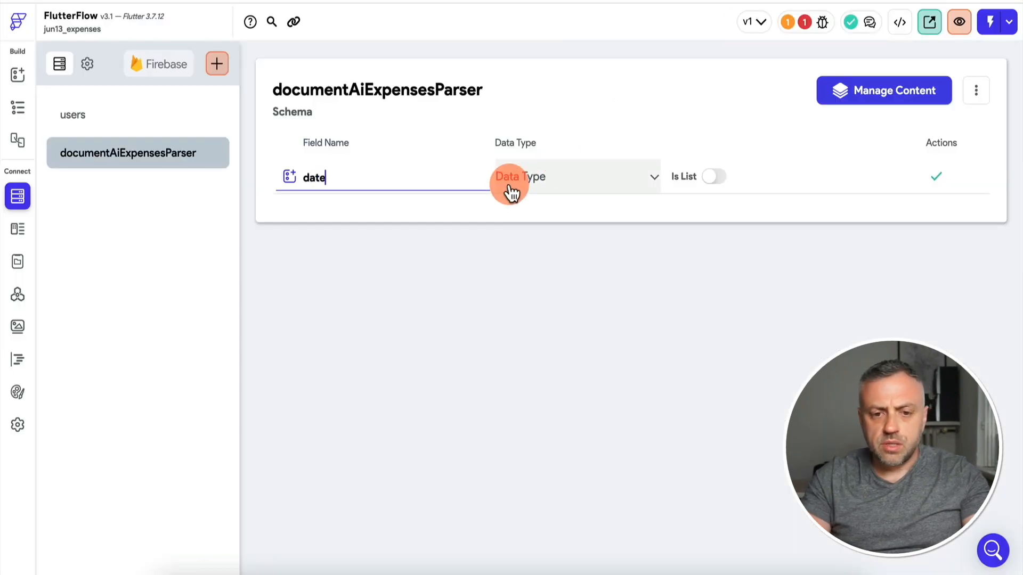
pyautogui.click(543, 182)
pyautogui.click(569, 467)
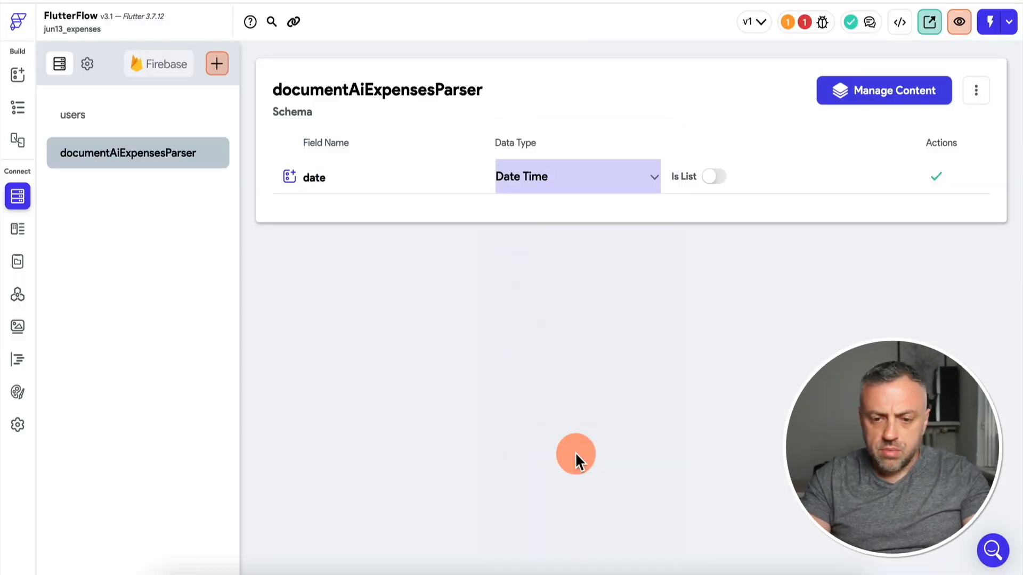
pyautogui.click(947, 177)
# - Add a supplierName field of type String to the documentAiExpensesParser schema
pyautogui.click(411, 206)
pyautogui.write('supp')
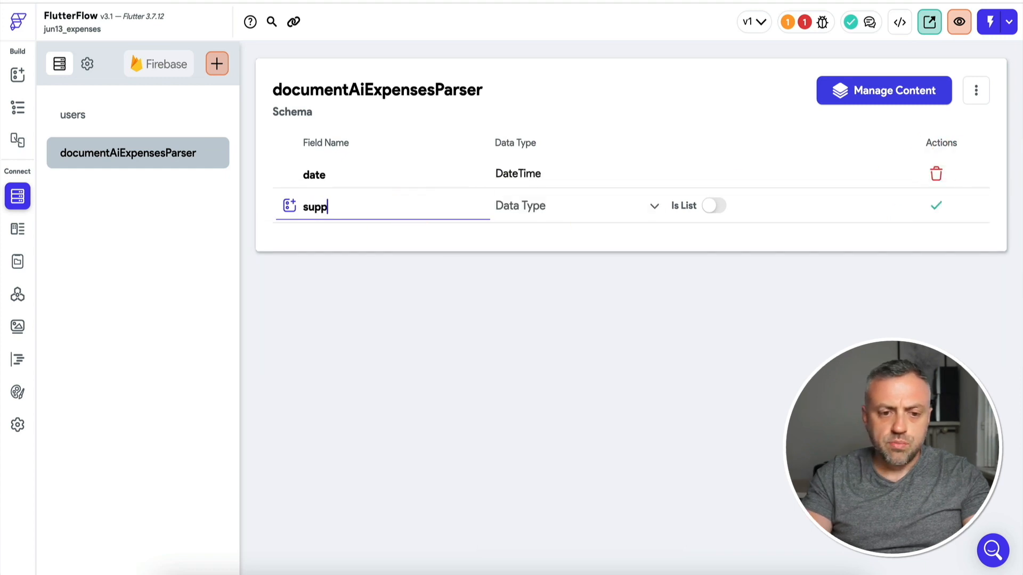
pyautogui.write('lierName')
pyautogui.click(533, 207)
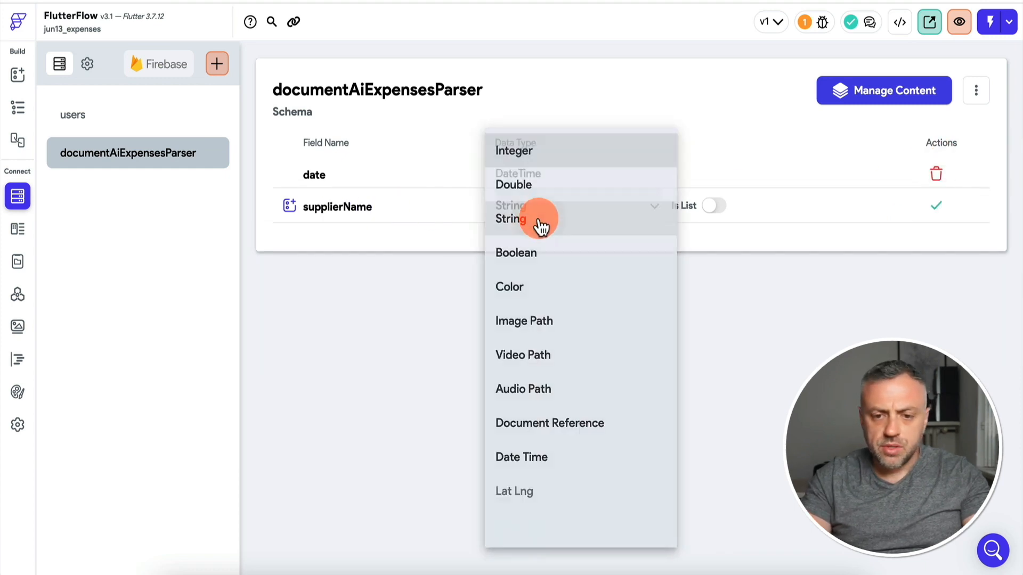
pyautogui.click(540, 221)
pyautogui.click(936, 206)
# - Add a totalCost field of type String to the documentAiExpensesParser schema
pyautogui.click(427, 233)
pyautogui.write('tot')
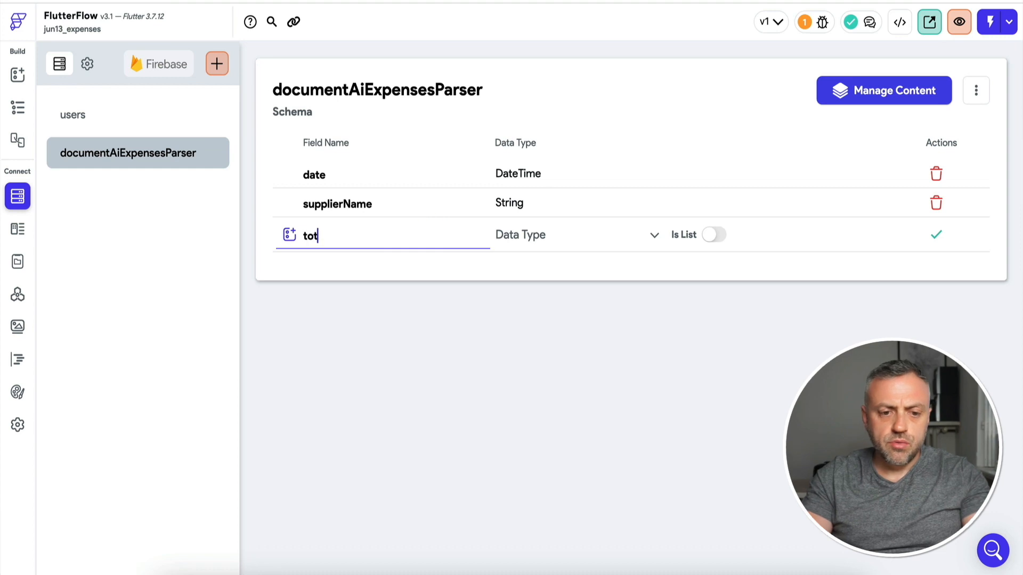
pyautogui.write('alCost')
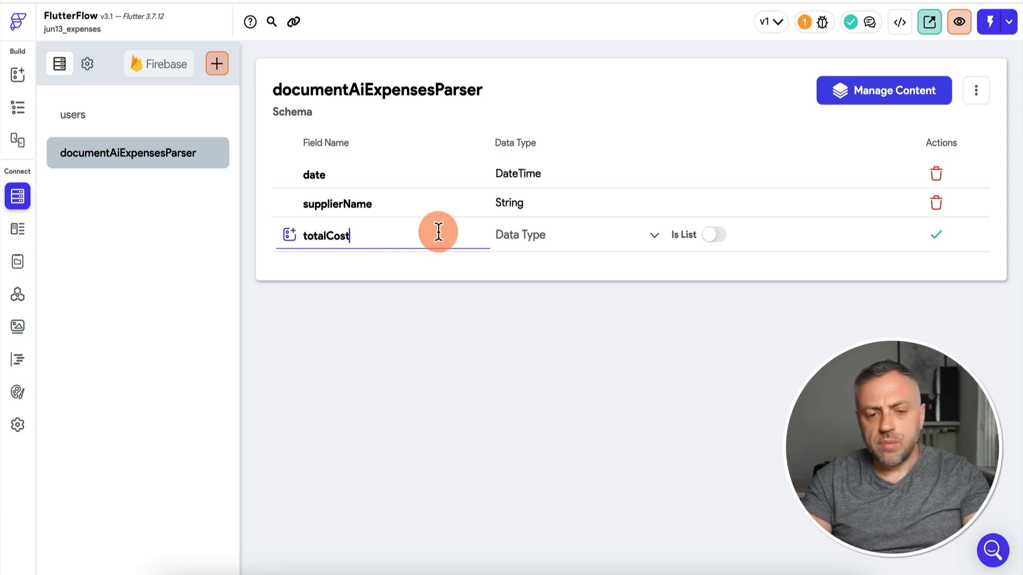
pyautogui.click(553, 240)
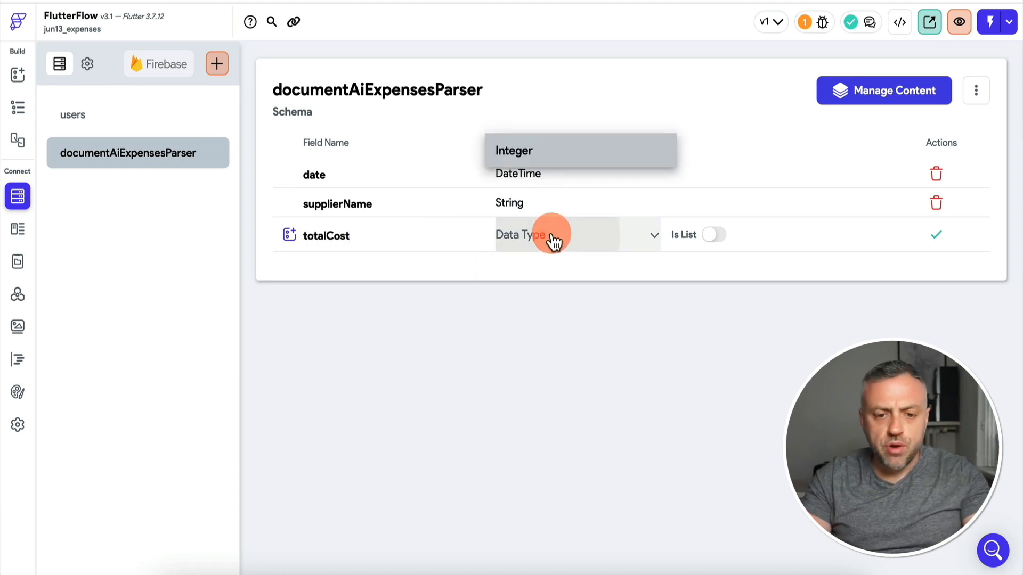
pyautogui.click(575, 224)
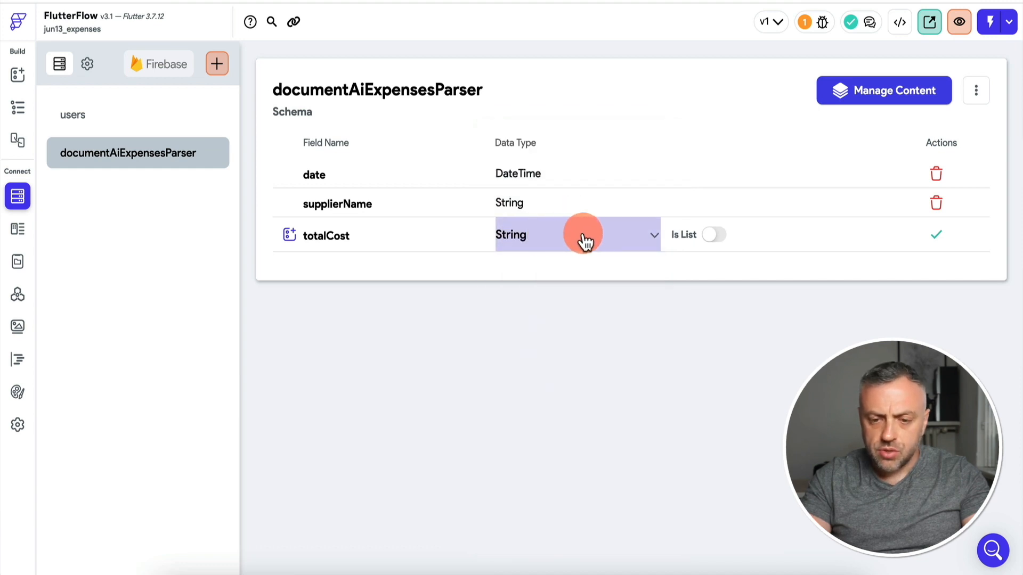
pyautogui.click(938, 237)
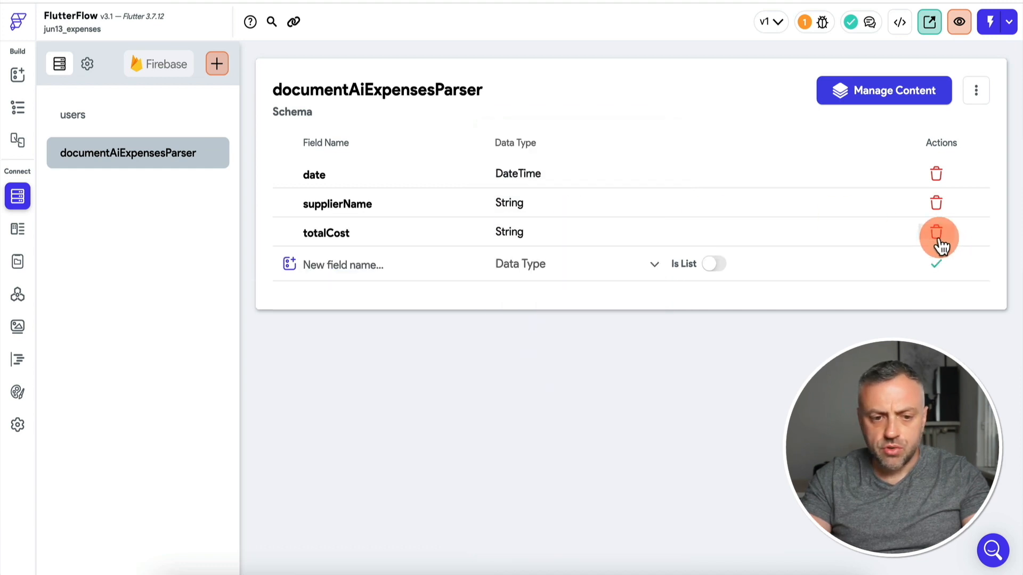
# - Add a Query Collection backend query to the homepage ListView, using the documentAiExpensesParser collection and returning a list of documents
pyautogui.click(27, 78)
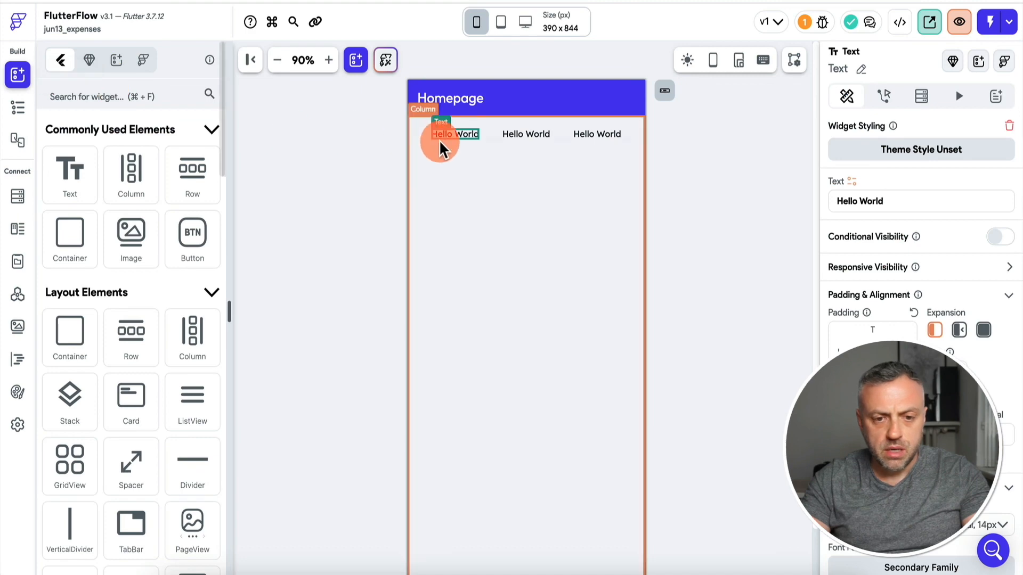
pyautogui.click(17, 109)
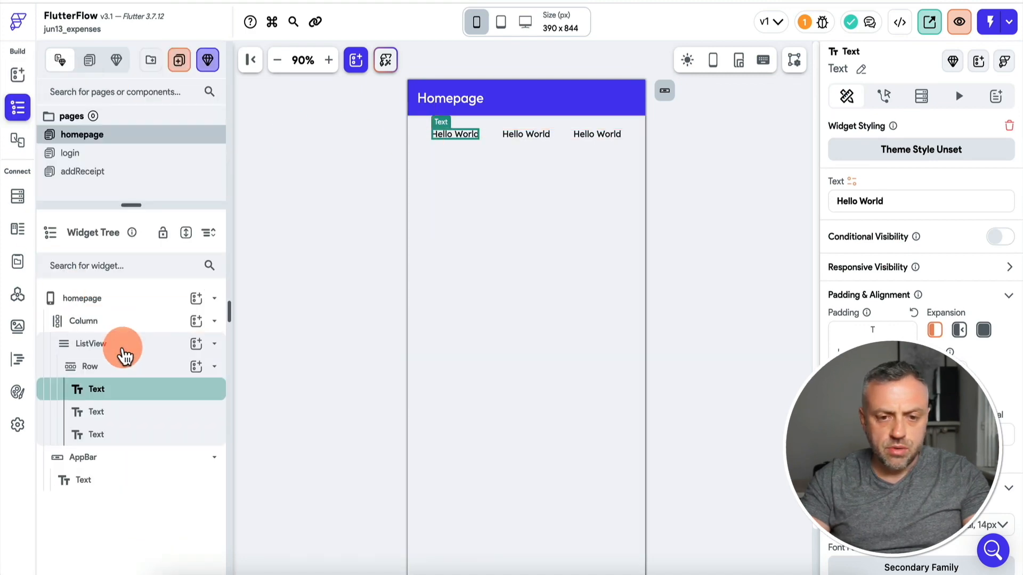
pyautogui.click(121, 353)
pyautogui.click(906, 99)
pyautogui.click(957, 135)
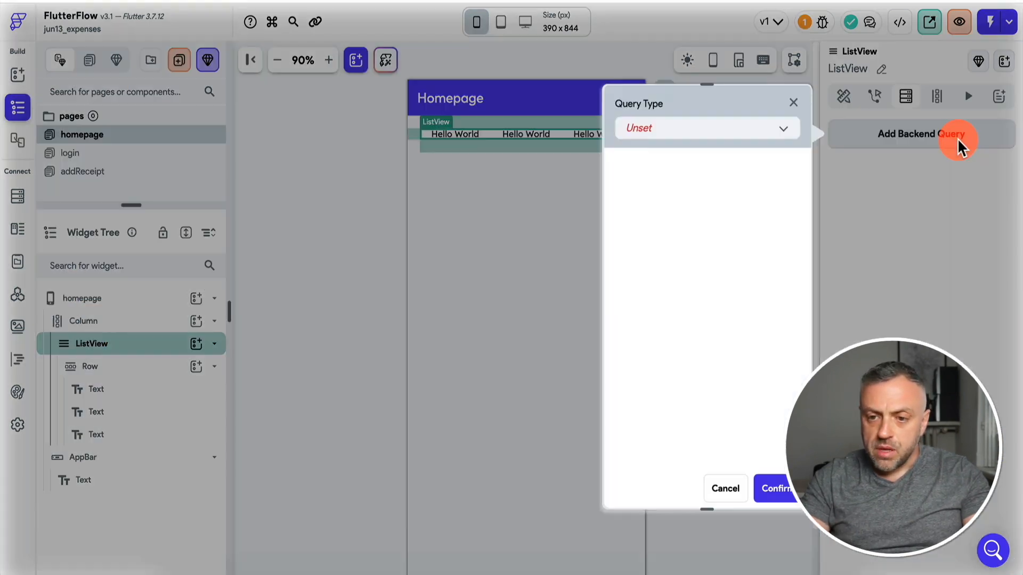
pyautogui.click(730, 134)
pyautogui.click(709, 131)
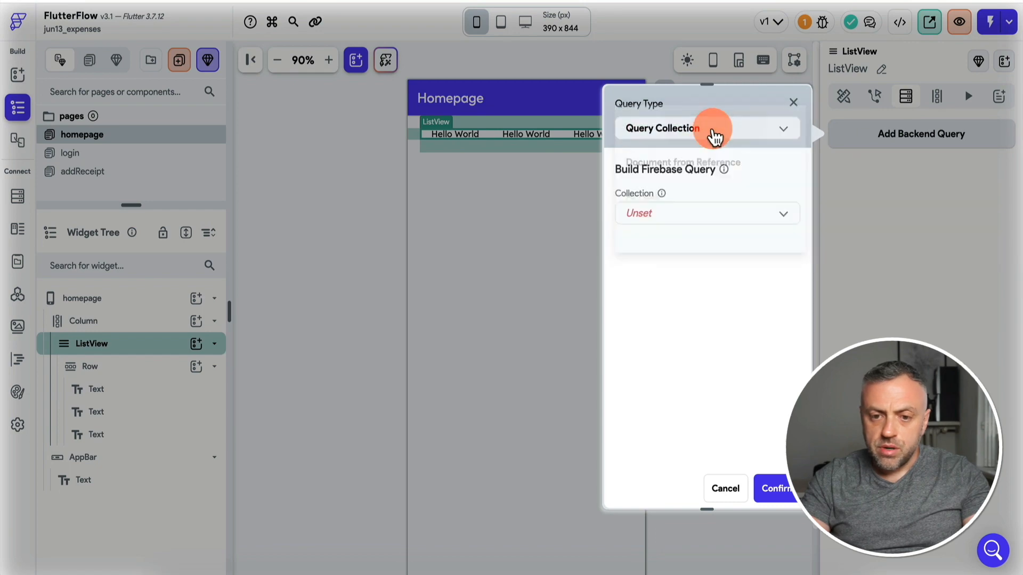
pyautogui.click(711, 219)
pyautogui.click(695, 215)
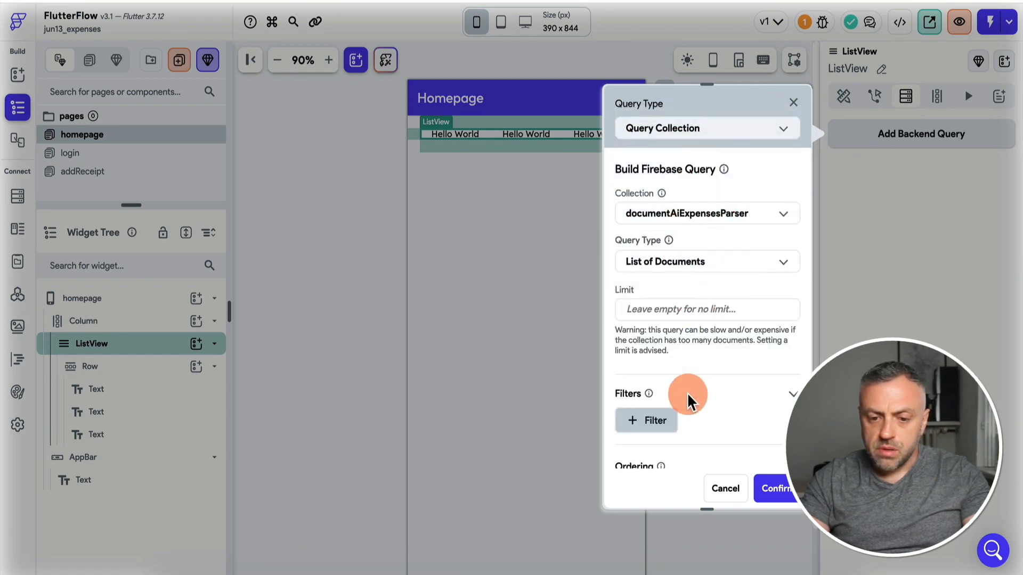
pyautogui.click(775, 489)
pyautogui.click(609, 367)
# - Bind the first text in the ListView's row to supplierName from the documentAiExpensesParser document
pyautogui.click(469, 141)
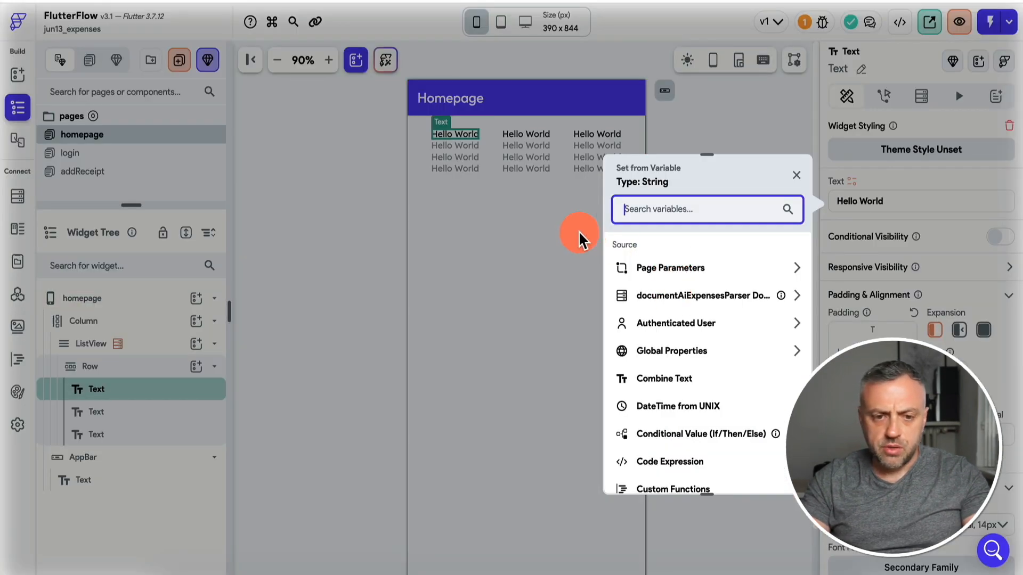
pyautogui.click(647, 295)
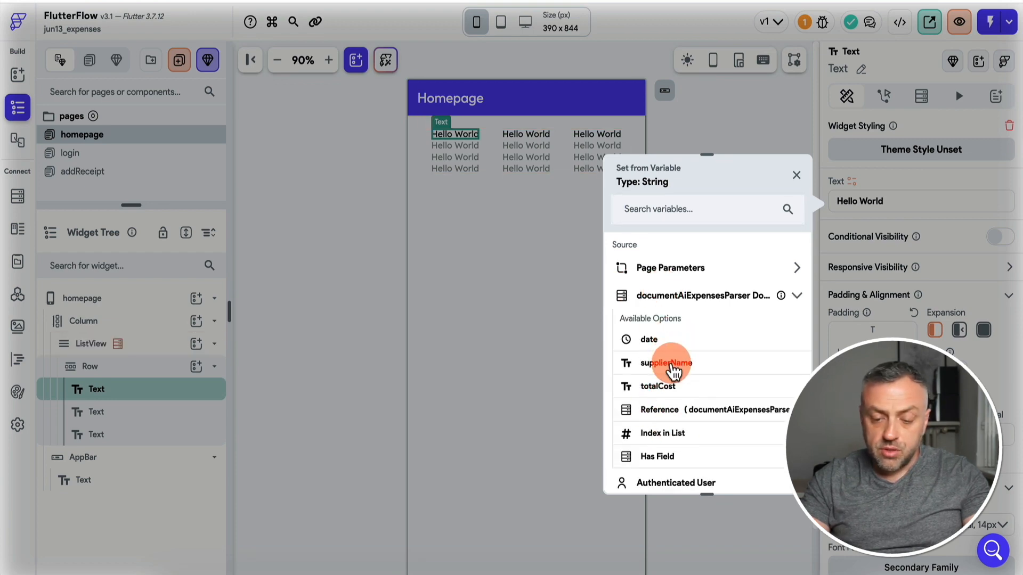
pyautogui.click(672, 364)
# - Bind the second text in the ListView's row to totalCost from the documentAiExpensesParser document
pyautogui.click(541, 138)
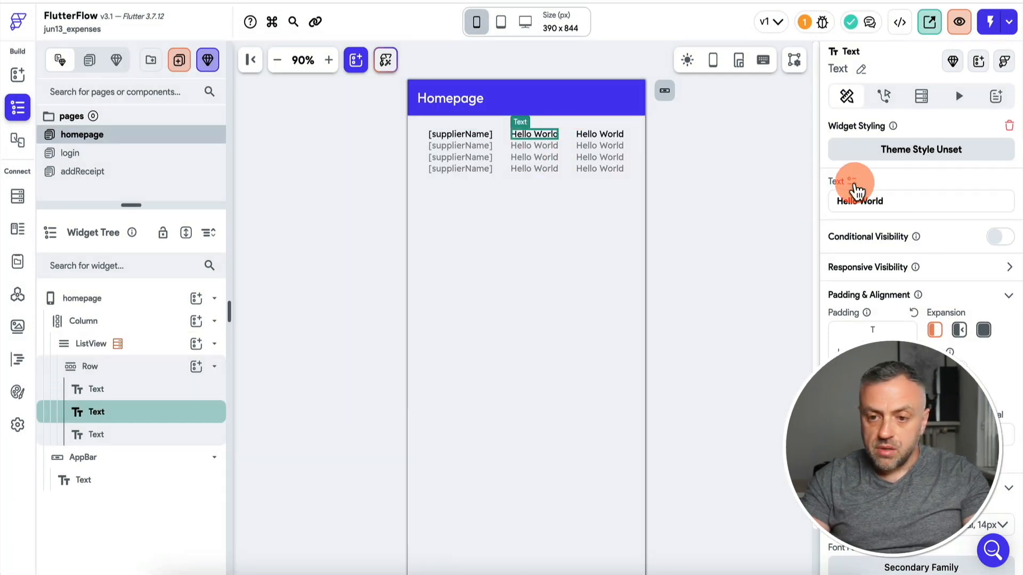
pyautogui.click(853, 181)
pyautogui.click(690, 297)
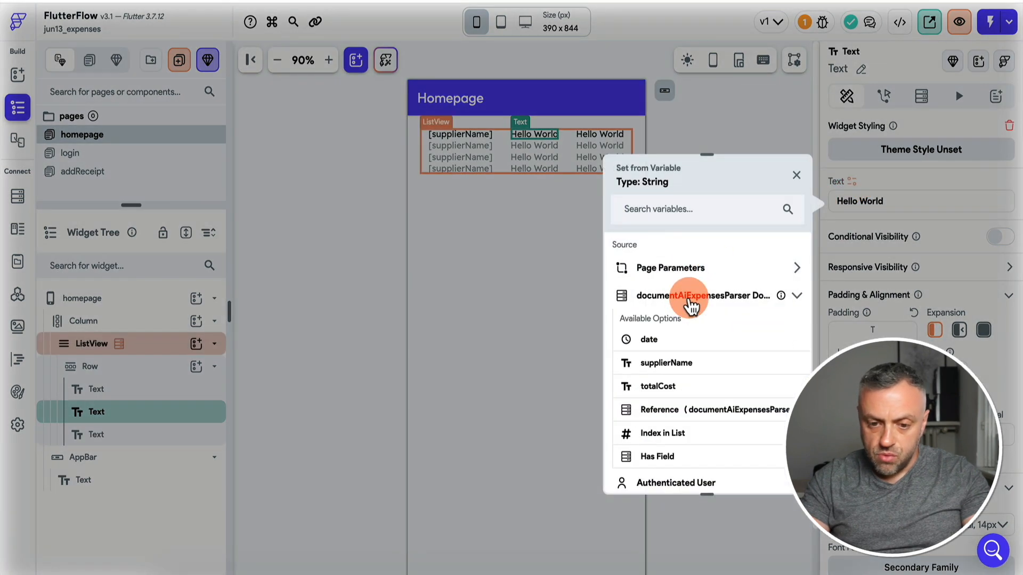
pyautogui.click(685, 389)
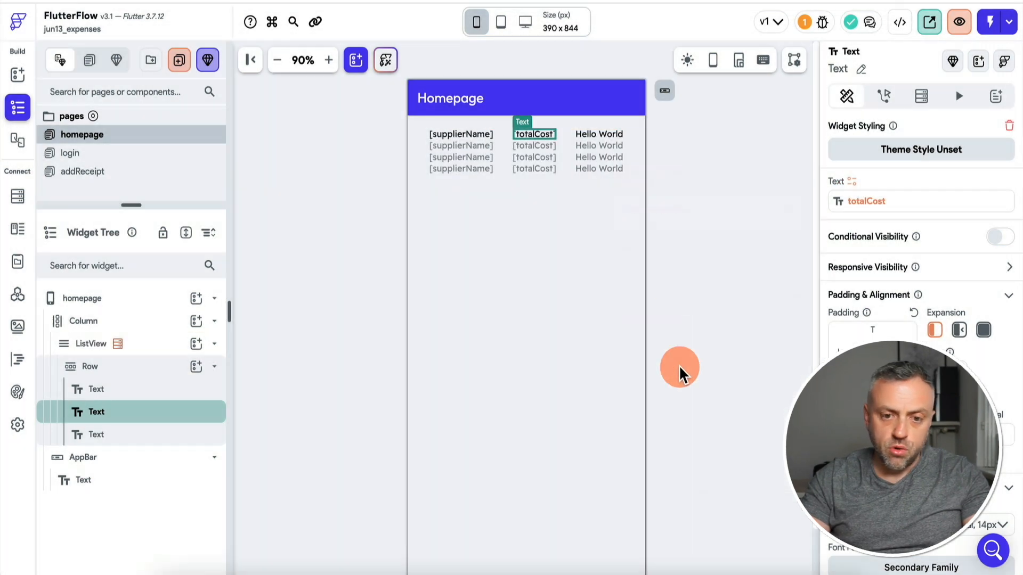
# - Bind the third text in the ListView's row to date from the documentAiExpensesParser document, using the DateTime format yMMMd
pyautogui.click(599, 134)
pyautogui.click(851, 184)
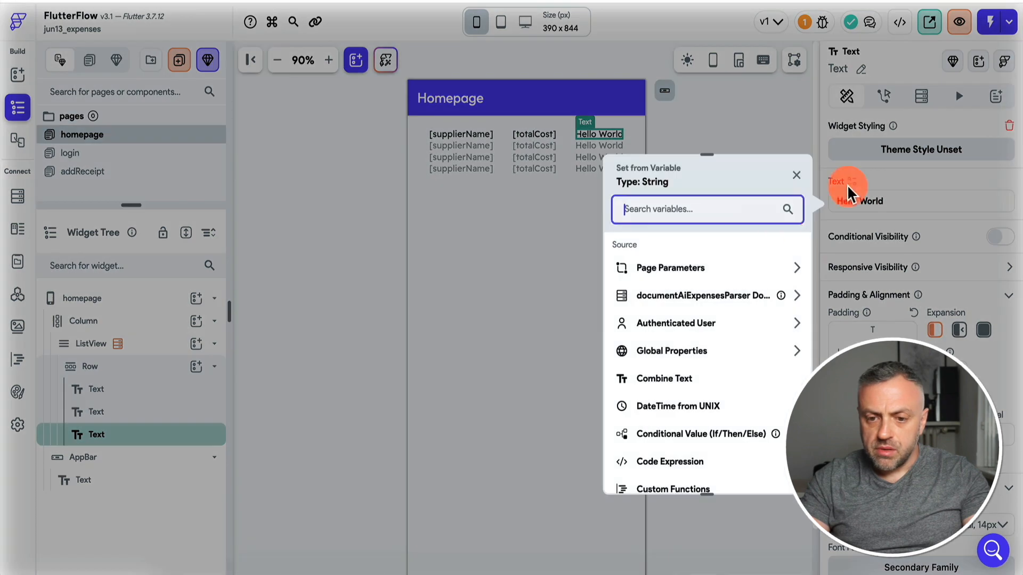
pyautogui.click(711, 303)
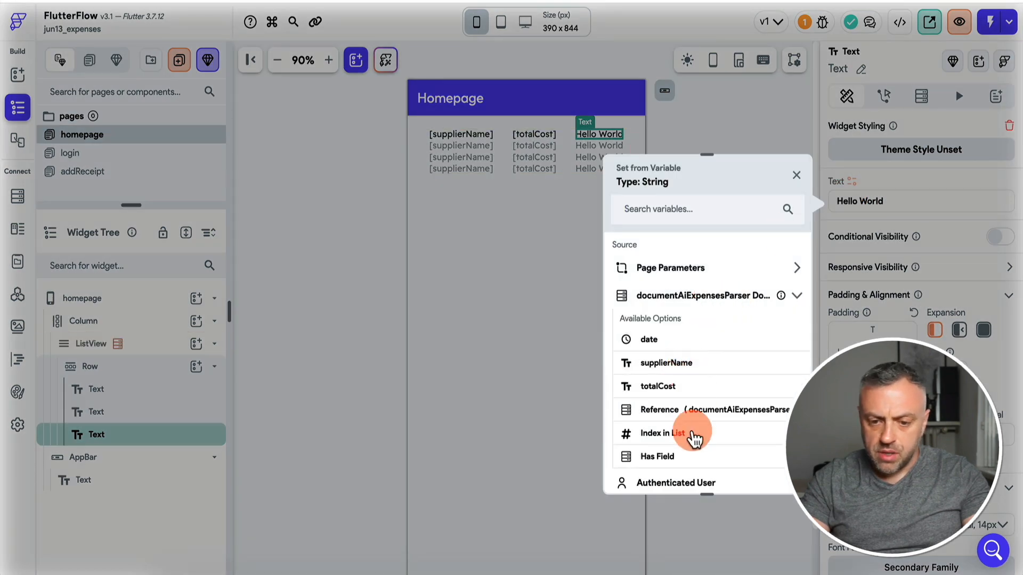
pyautogui.click(685, 340)
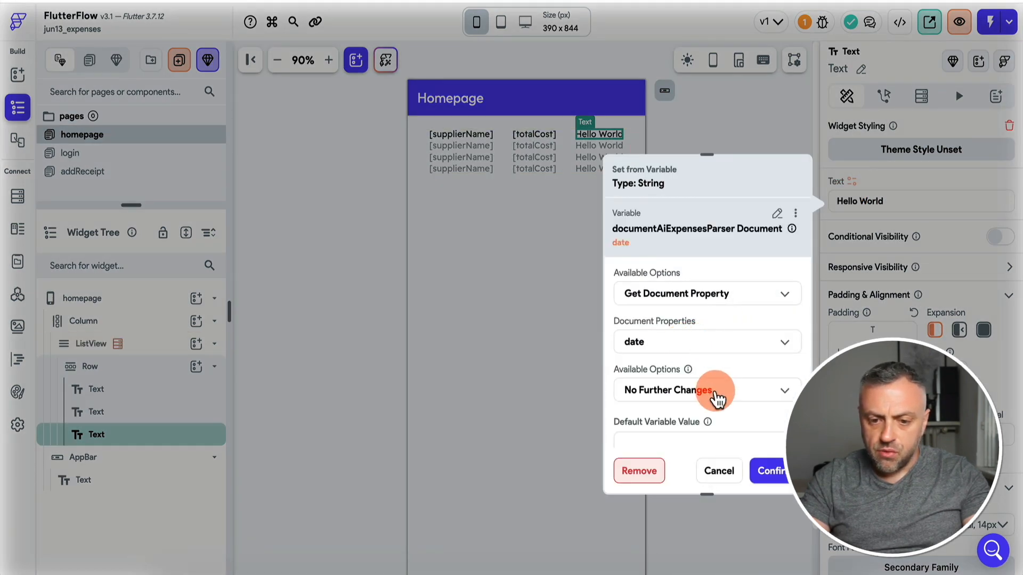
pyautogui.click(714, 394)
pyautogui.click(714, 333)
pyautogui.click(701, 443)
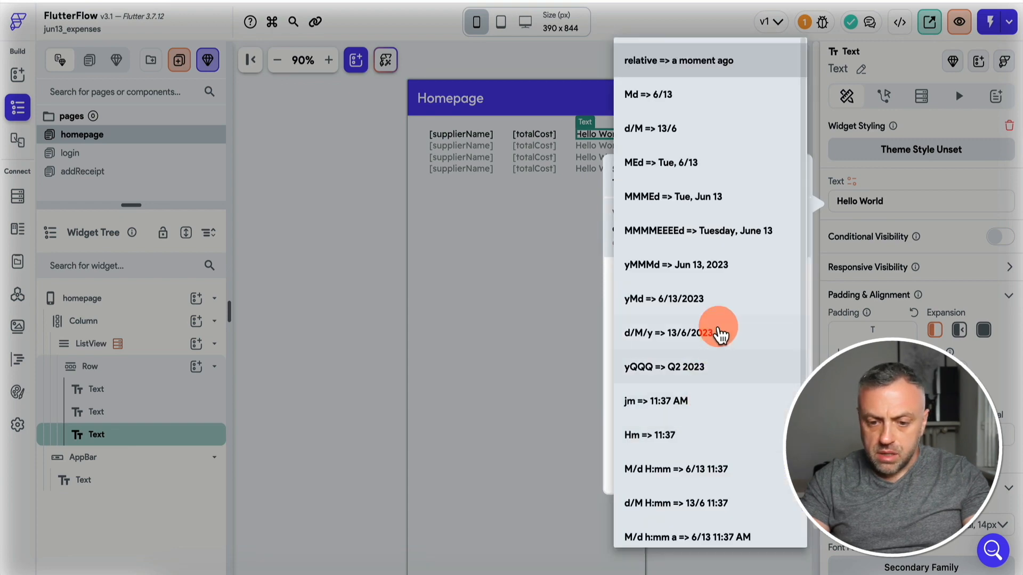
pyautogui.click(730, 267)
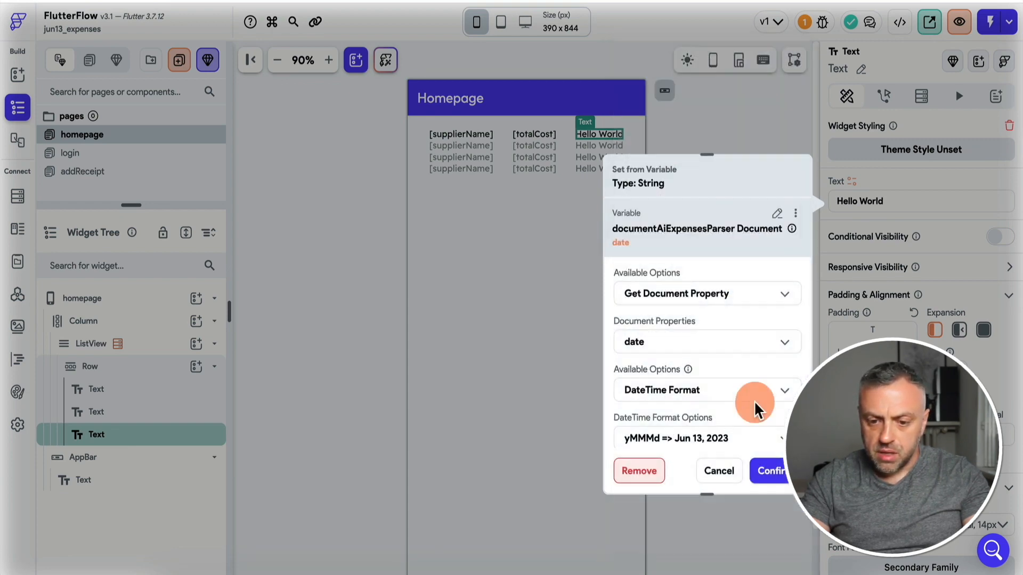
pyautogui.click(770, 472)
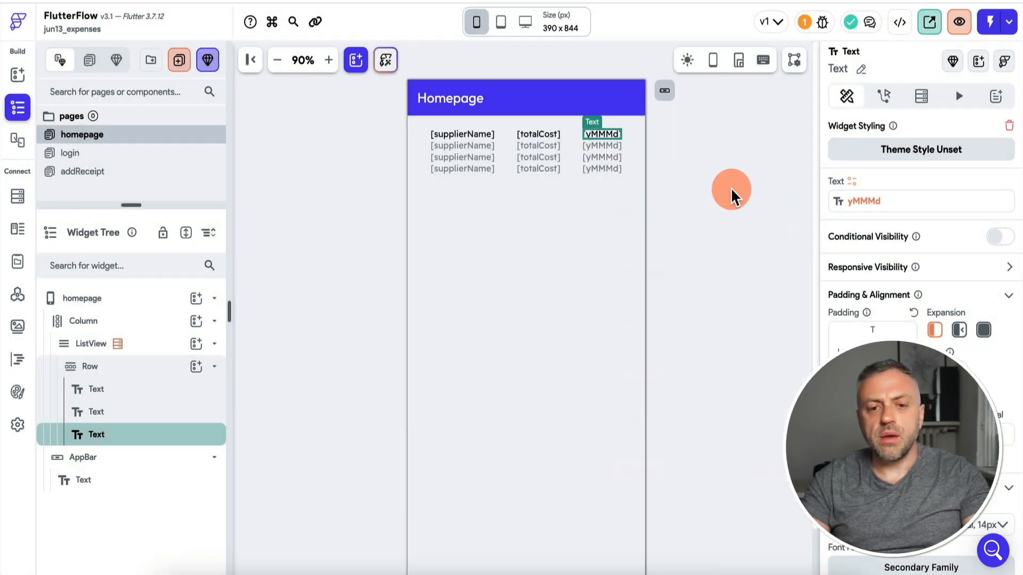
pyautogui.click(689, 166)
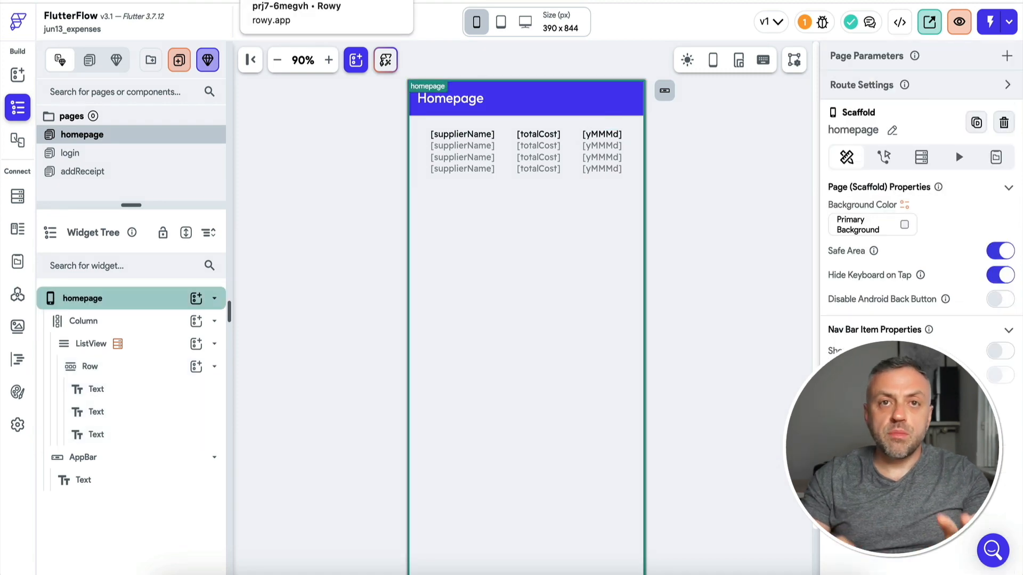
# - Switch to the Rowy table and set the Date of the Farmer's Table receipt row to 2023-06-13
pyautogui.click(288, 1)
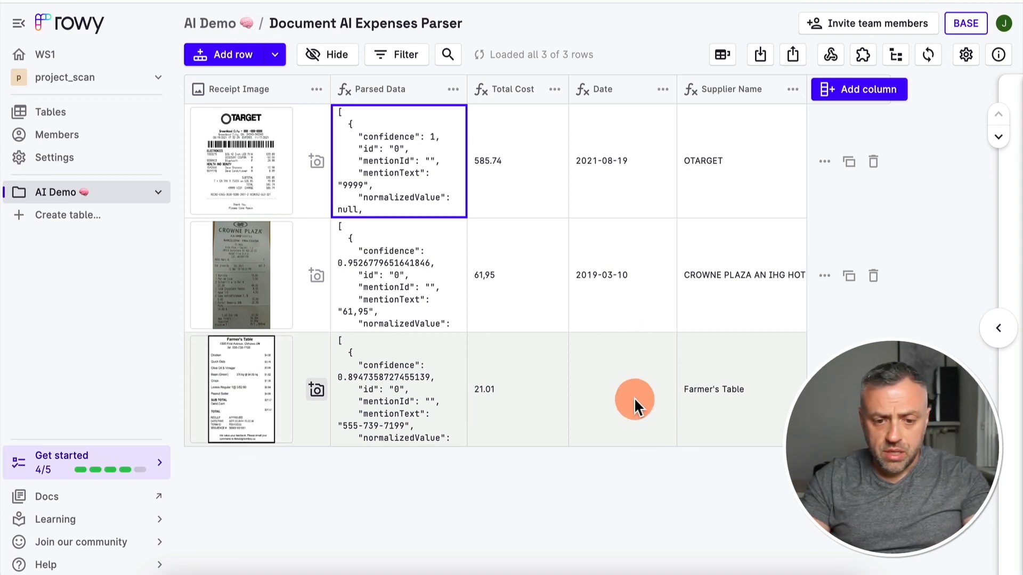
pyautogui.click(621, 392)
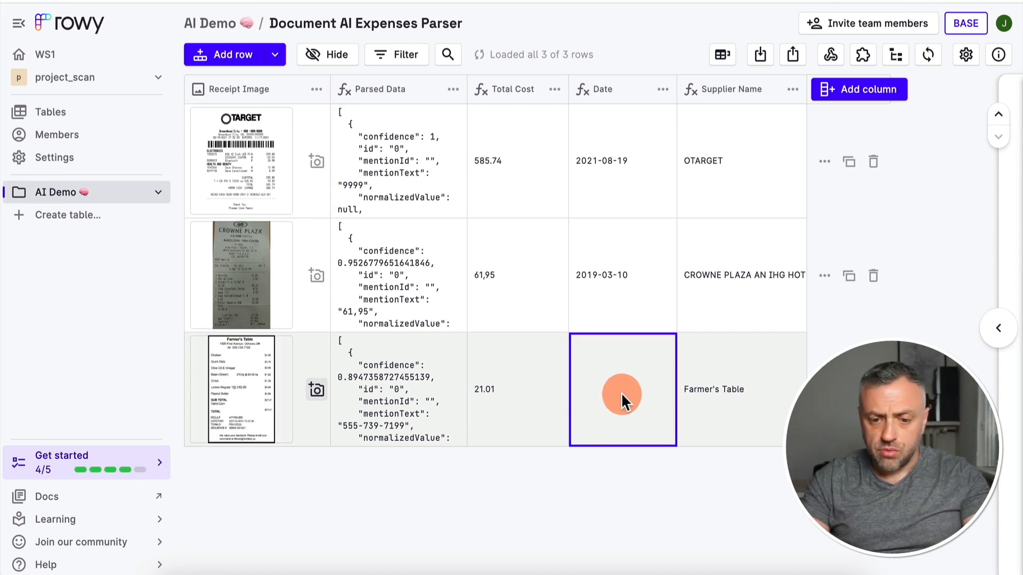
pyautogui.click(621, 392)
pyautogui.click(661, 395)
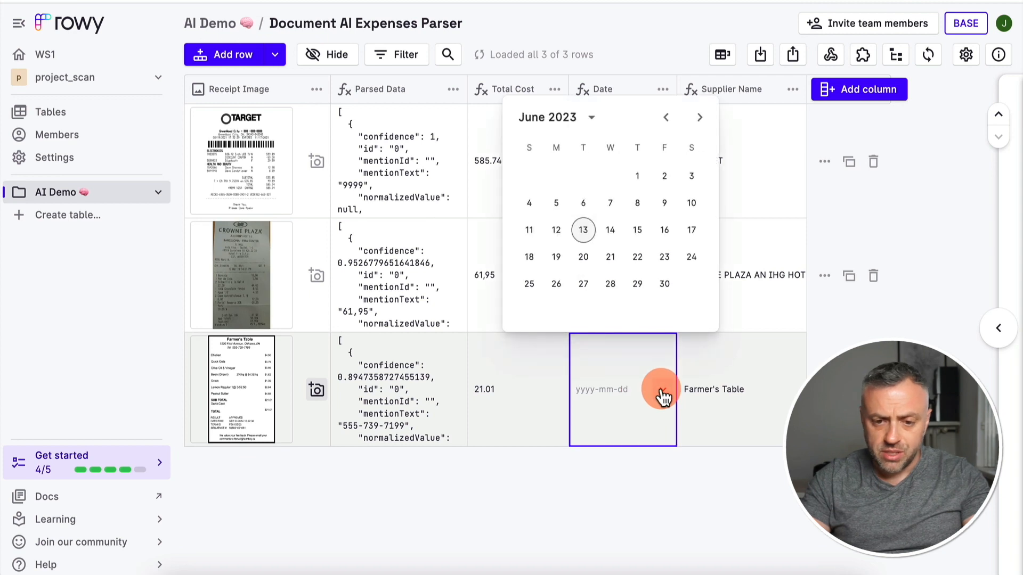
pyautogui.click(585, 232)
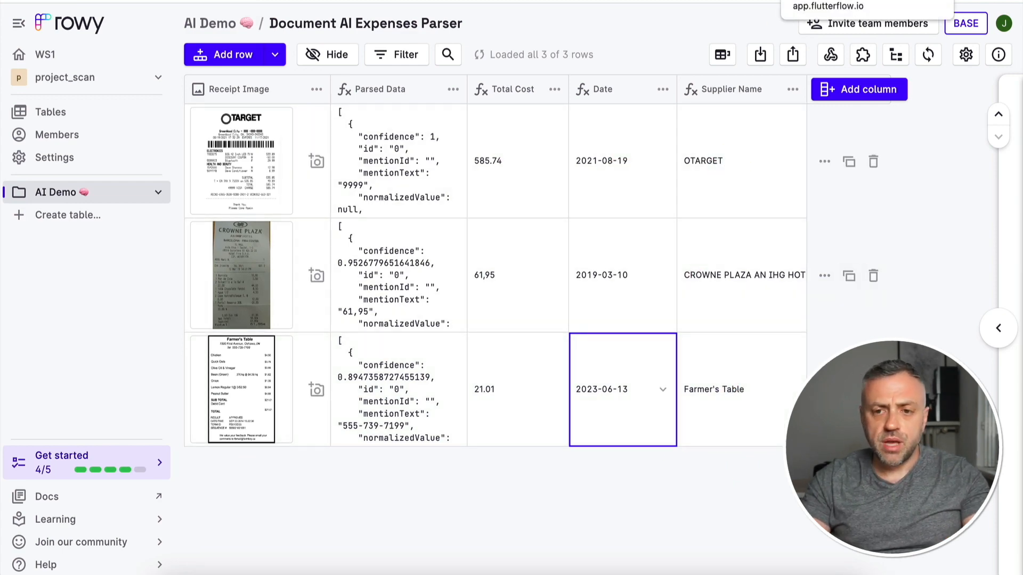
# - Return to the FlutterFlow test session and instantly reload the app to check the homepage expense list
pyautogui.click(832, 1)
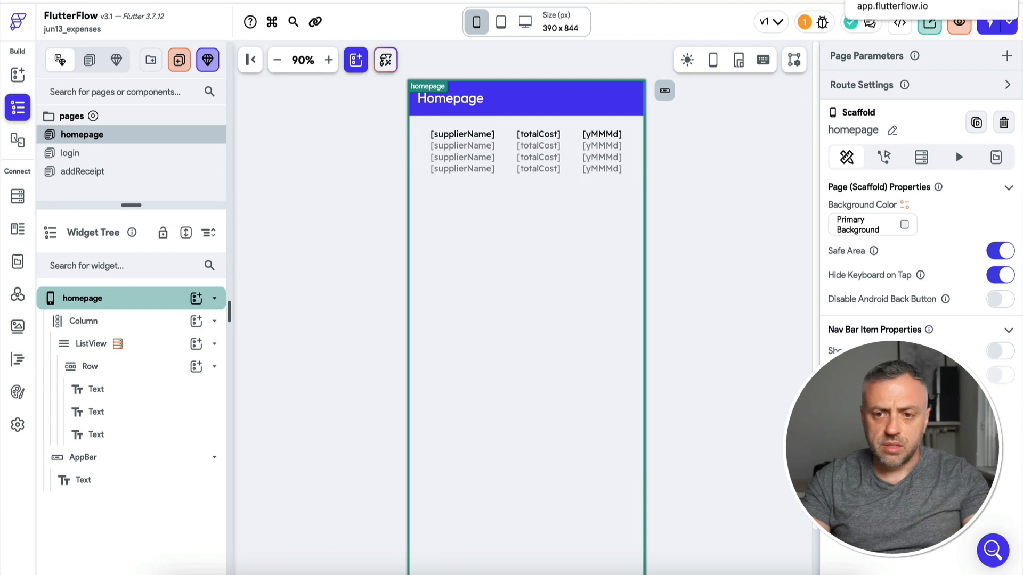
pyautogui.click(905, 0)
pyautogui.click(956, 35)
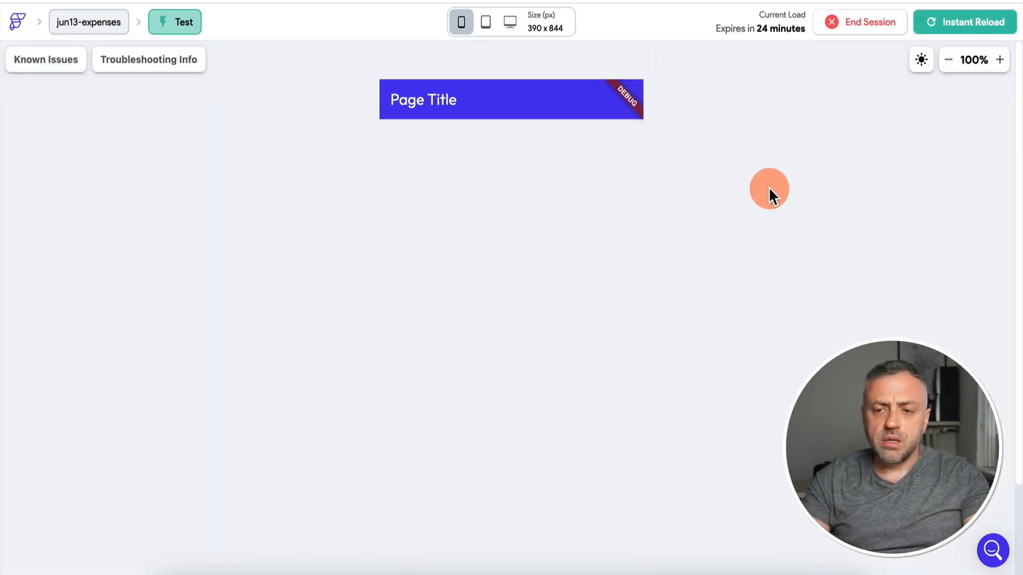
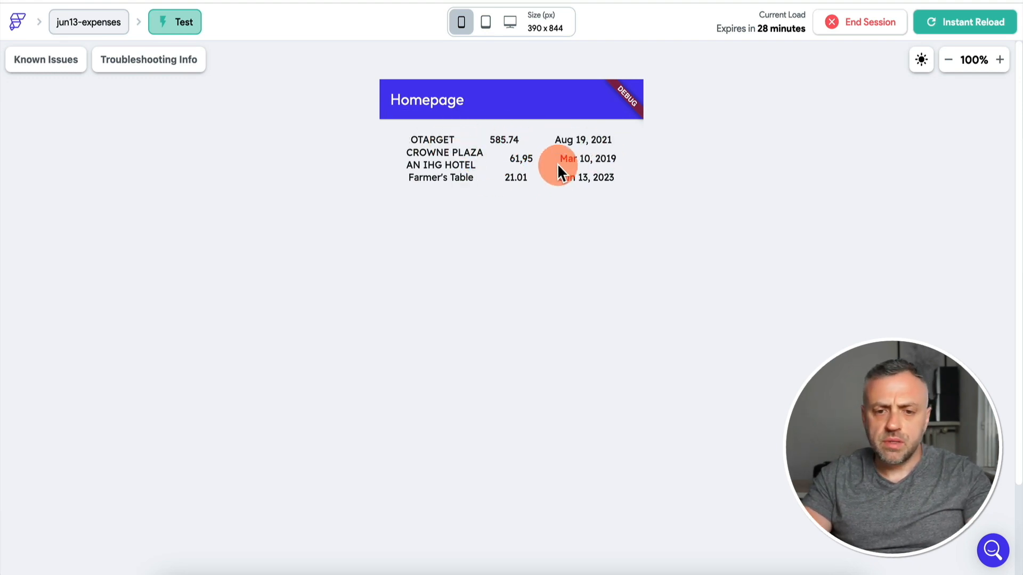
# - Set a padding of 20 on all sides of the Row inside the homepage ListView
pyautogui.click(738, 1)
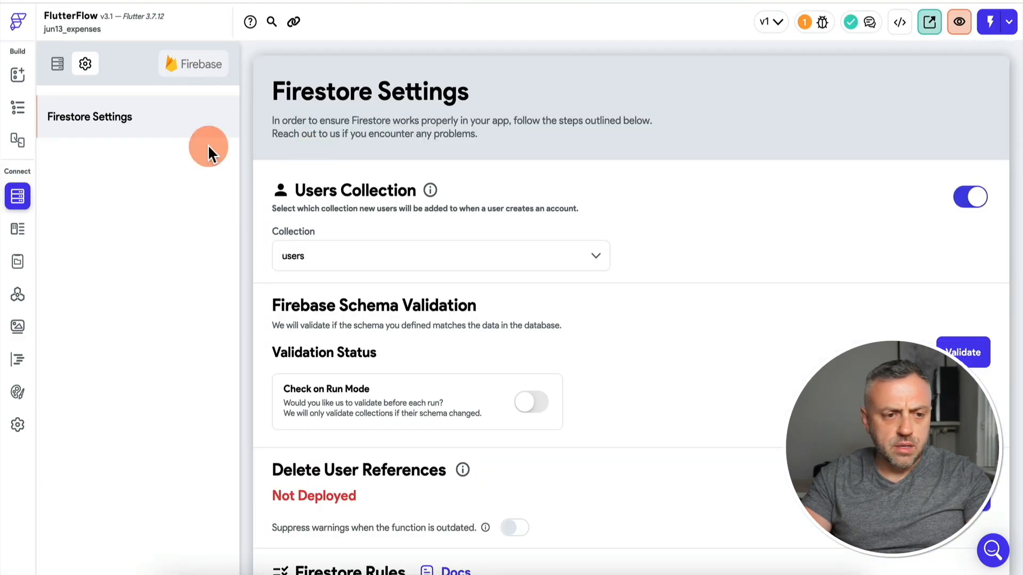
pyautogui.click(19, 80)
pyautogui.click(475, 160)
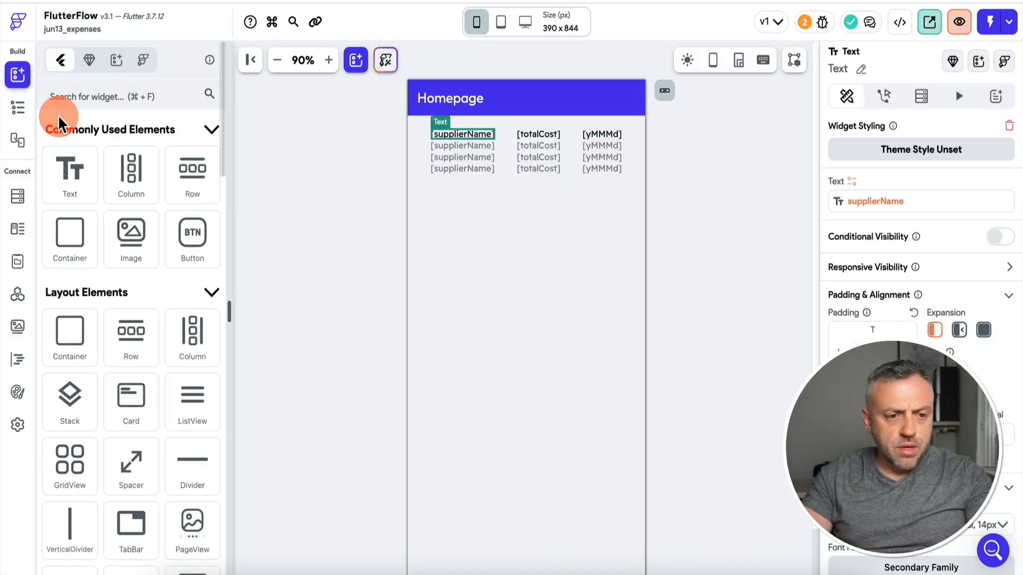
pyautogui.click(16, 108)
pyautogui.click(145, 366)
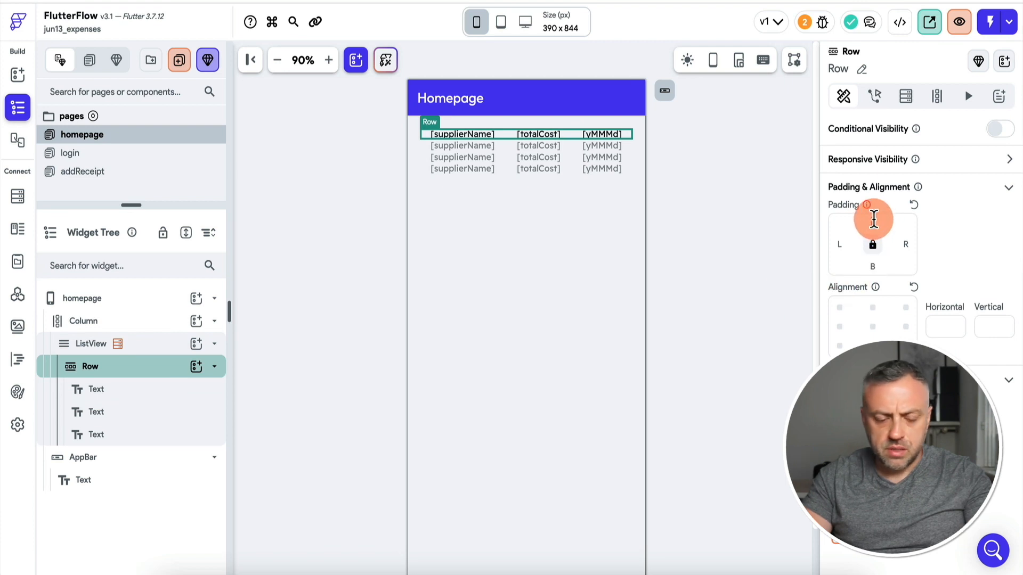
pyautogui.click(874, 218)
pyautogui.write('20')
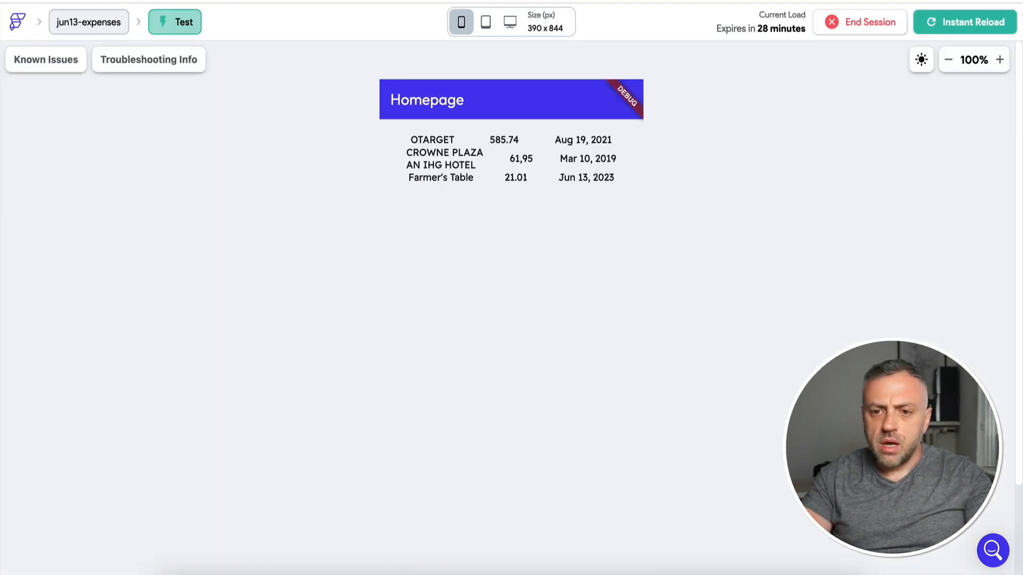
# - Reload the test session and zoom out the preview to check the spacing of the homepage list rows
pyautogui.click(967, 24)
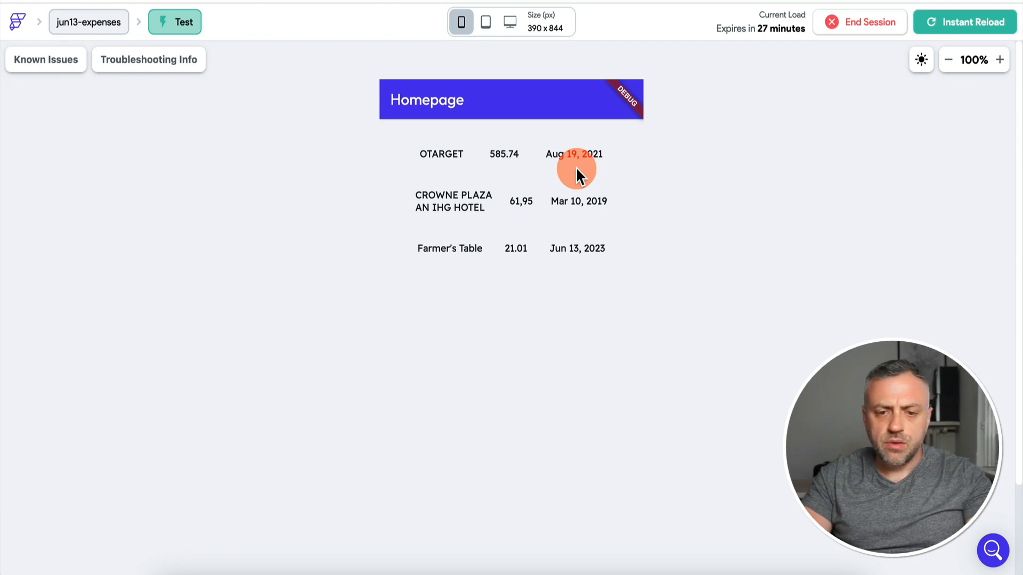
pyautogui.click(950, 59)
pyautogui.click(950, 60)
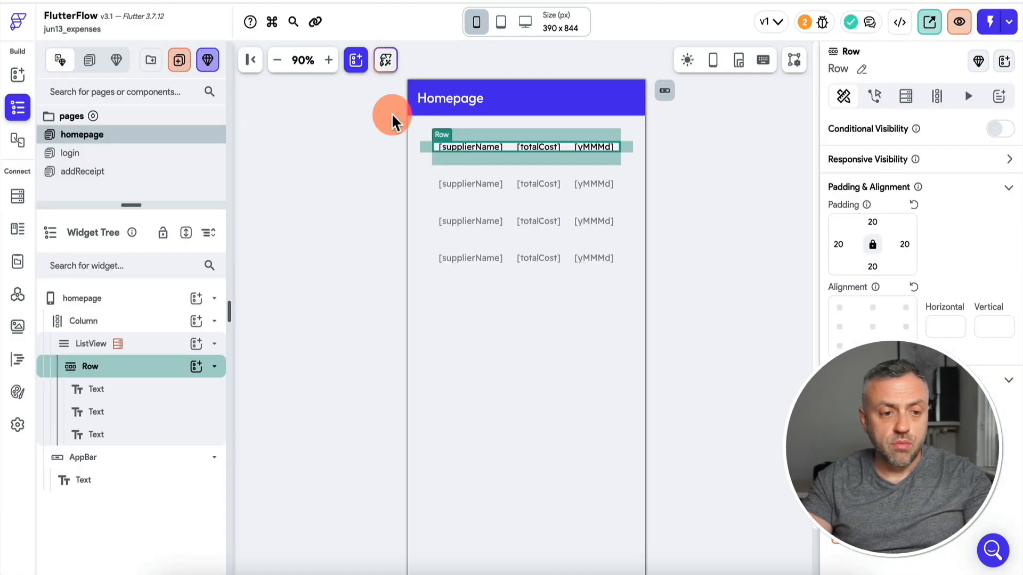
# - Change the app bar title of the addReceipt page to "Add Receipt"
pyautogui.click(91, 175)
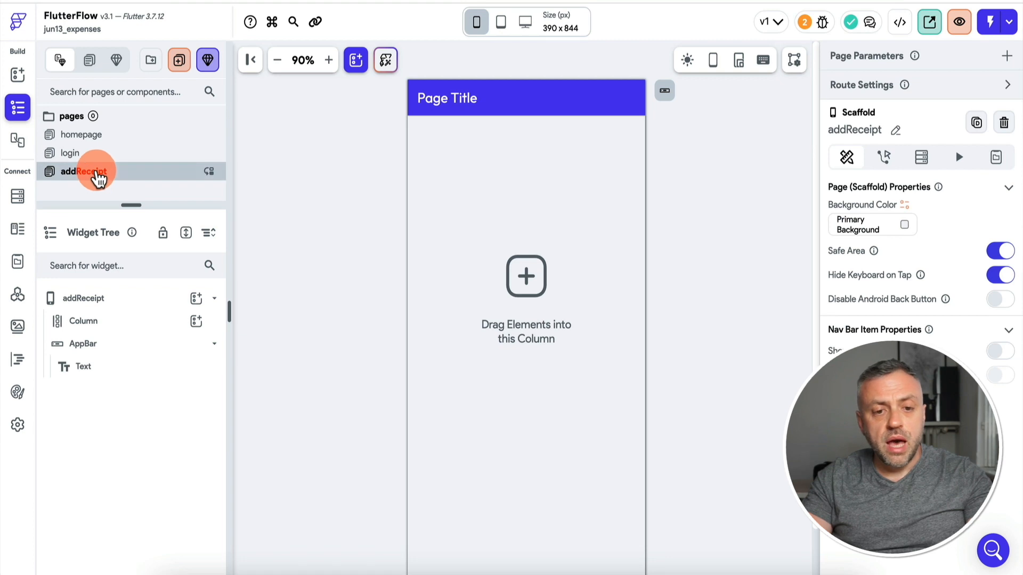
pyautogui.click(434, 100)
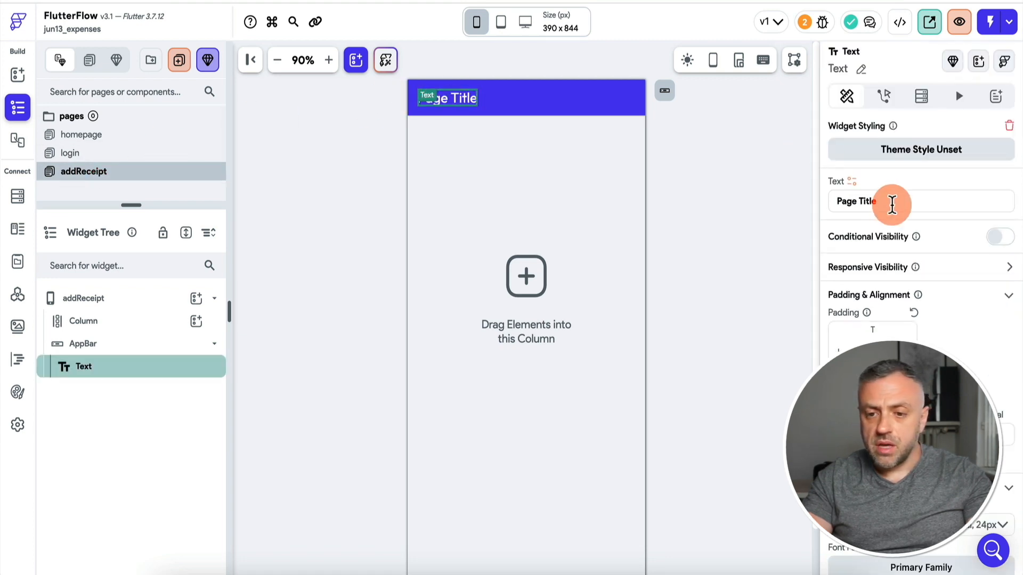
pyautogui.click(899, 199)
pyautogui.write('Add Receipt')
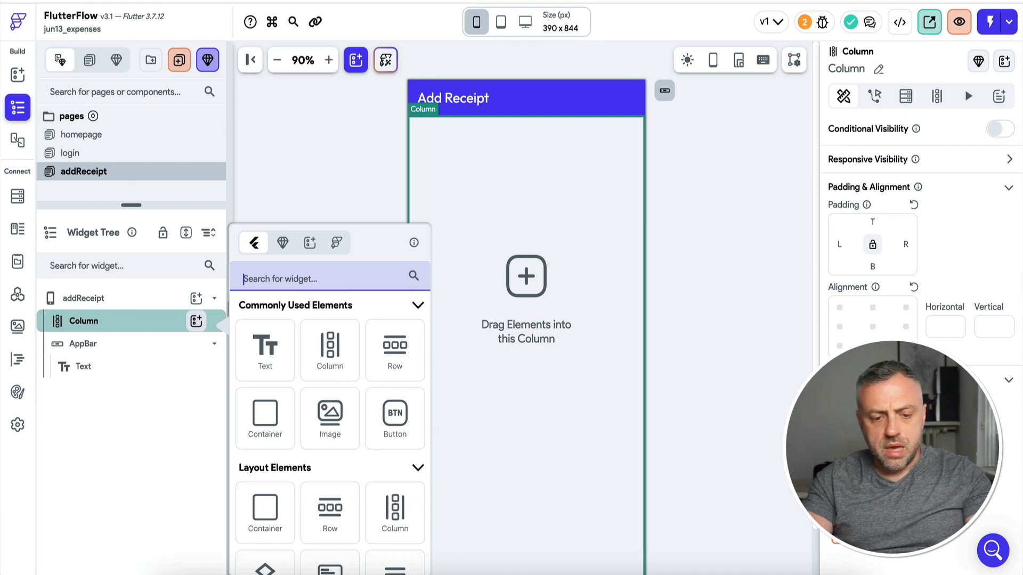
# - Add an Image widget to the column of the addReceipt page and wrap it in a Row
pyautogui.write('ima')
pyautogui.click(277, 368)
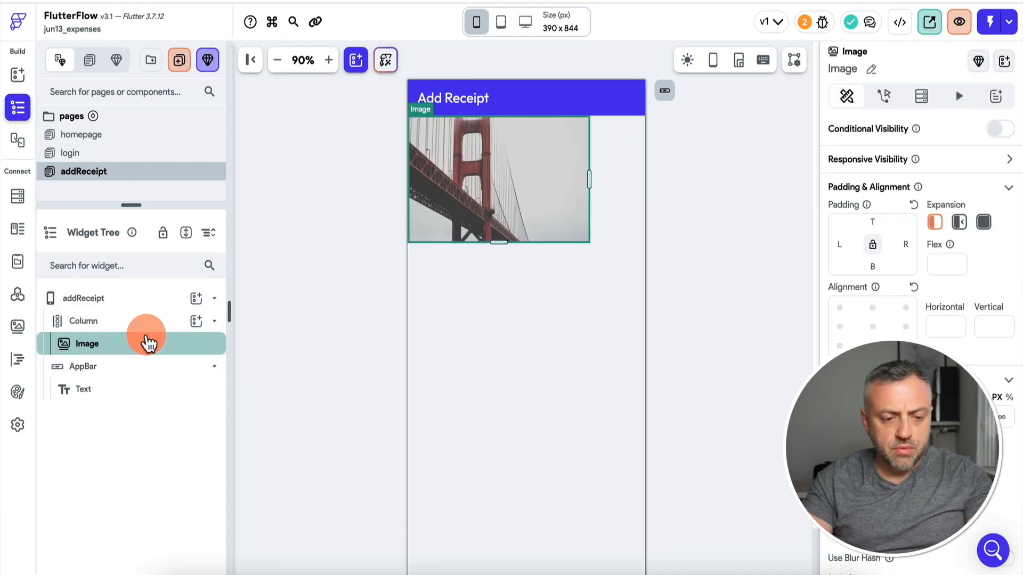
pyautogui.click(161, 321)
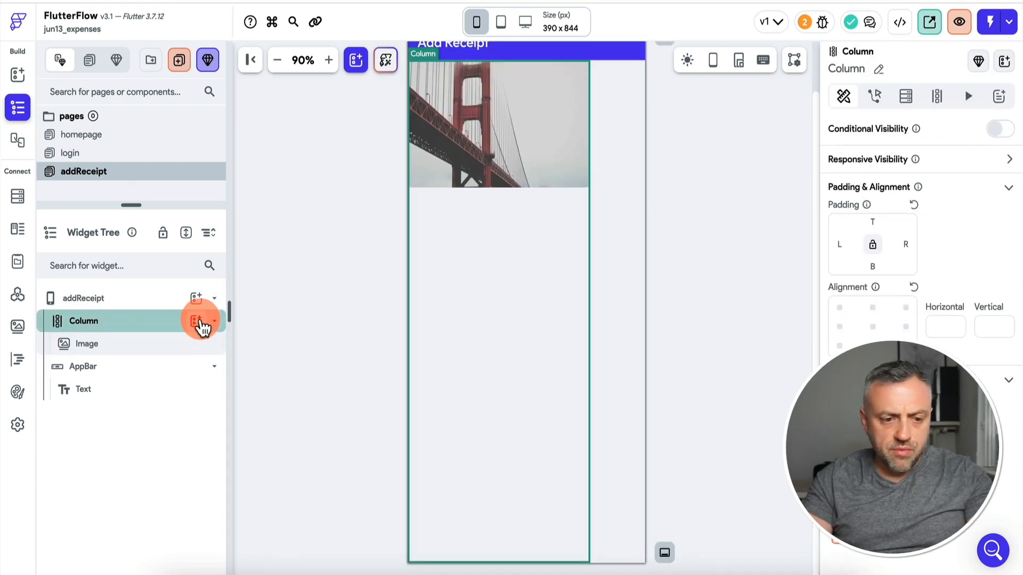
pyautogui.click(191, 347)
pyautogui.rightClick(190, 348)
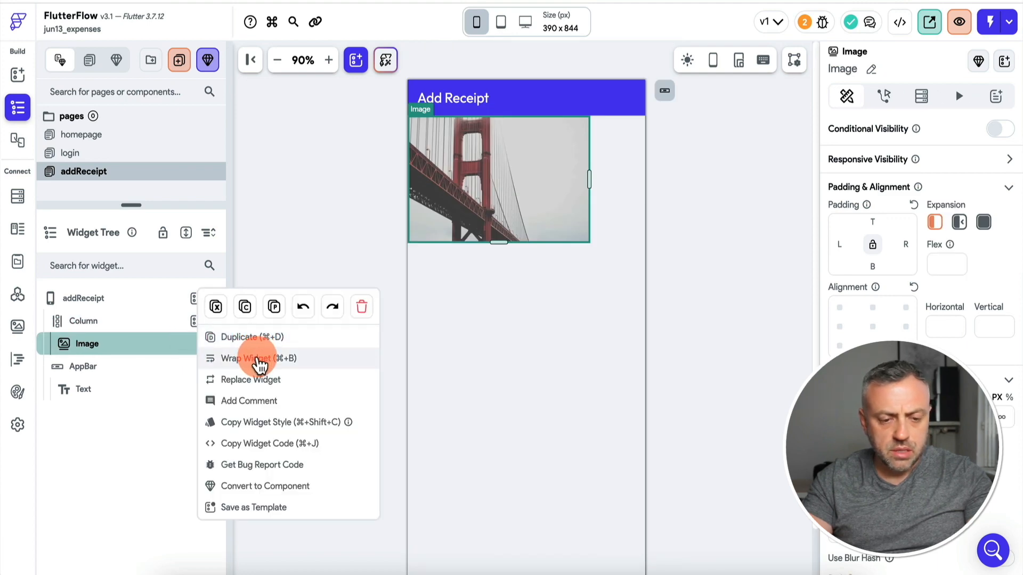
pyautogui.click(260, 362)
pyautogui.click(628, 193)
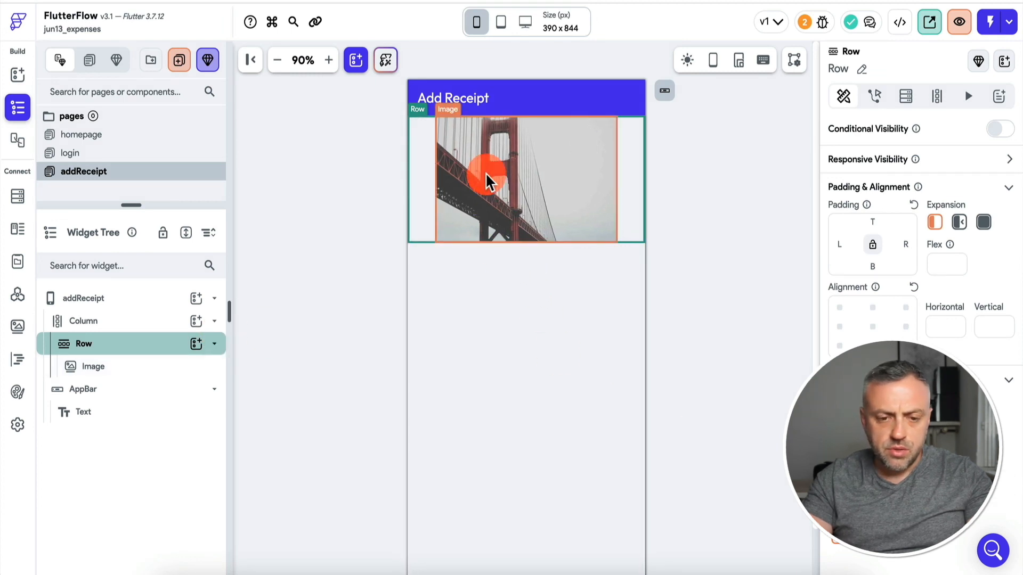
# - Add top padding to the addReceipt page's Column so the image sits lower under the app bar
pyautogui.click(114, 320)
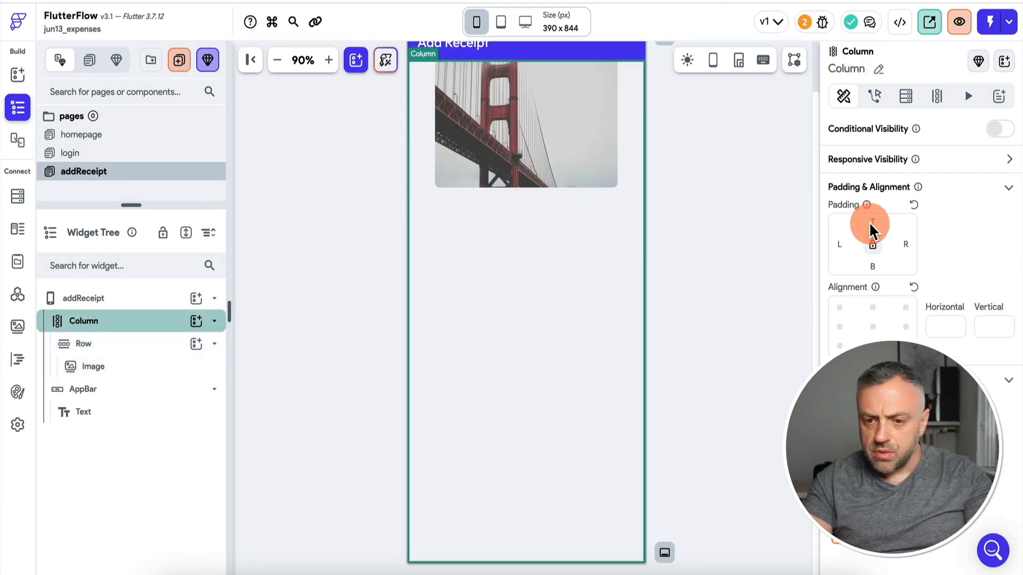
pyautogui.click(482, 183)
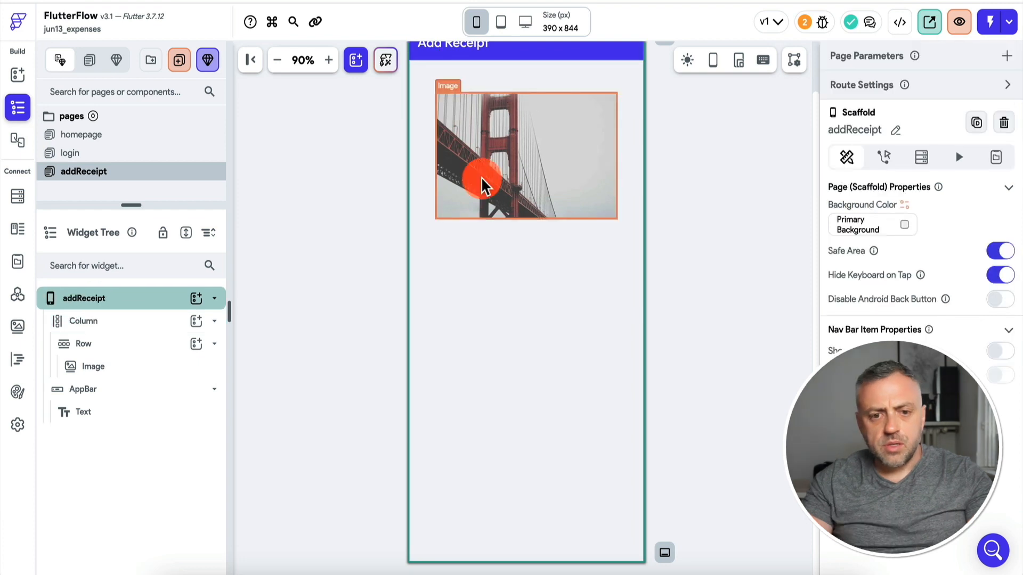
# - Add an On Tap action of type Upload/Save Media to the image on the addReceipt page
pyautogui.click(482, 184)
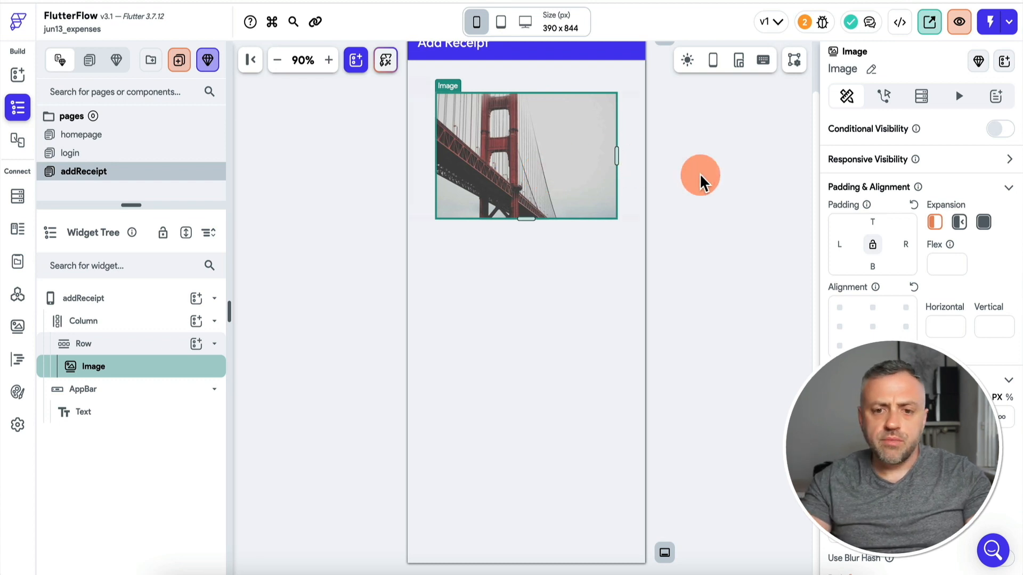
pyautogui.scroll(2, 698, 178)
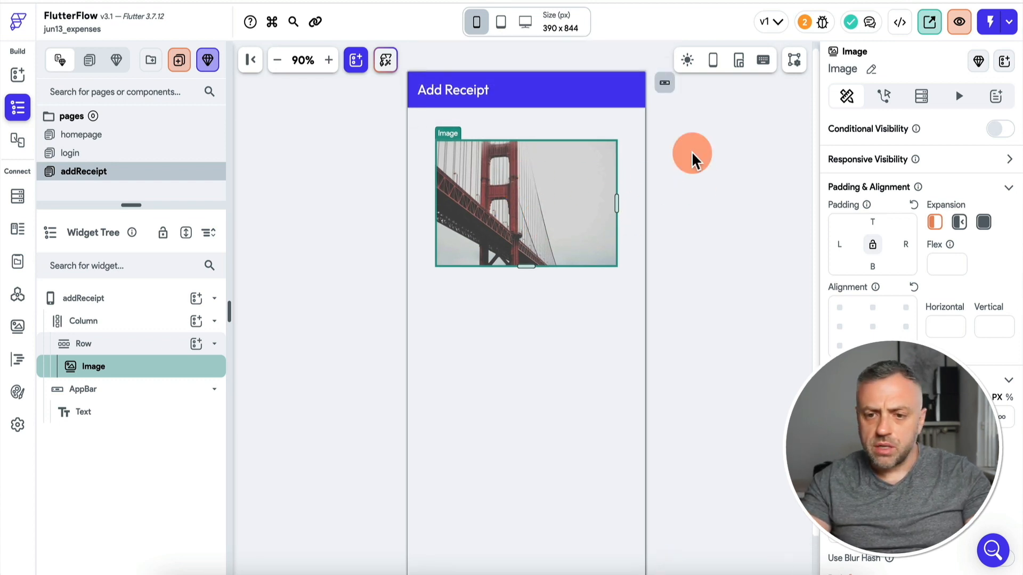
pyautogui.click(885, 95)
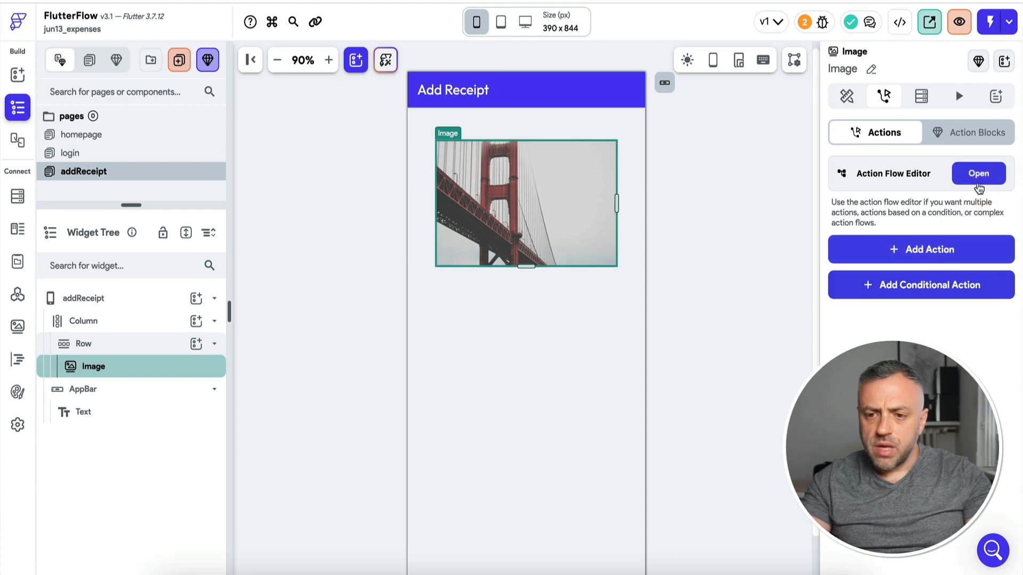
pyautogui.click(979, 173)
pyautogui.click(421, 434)
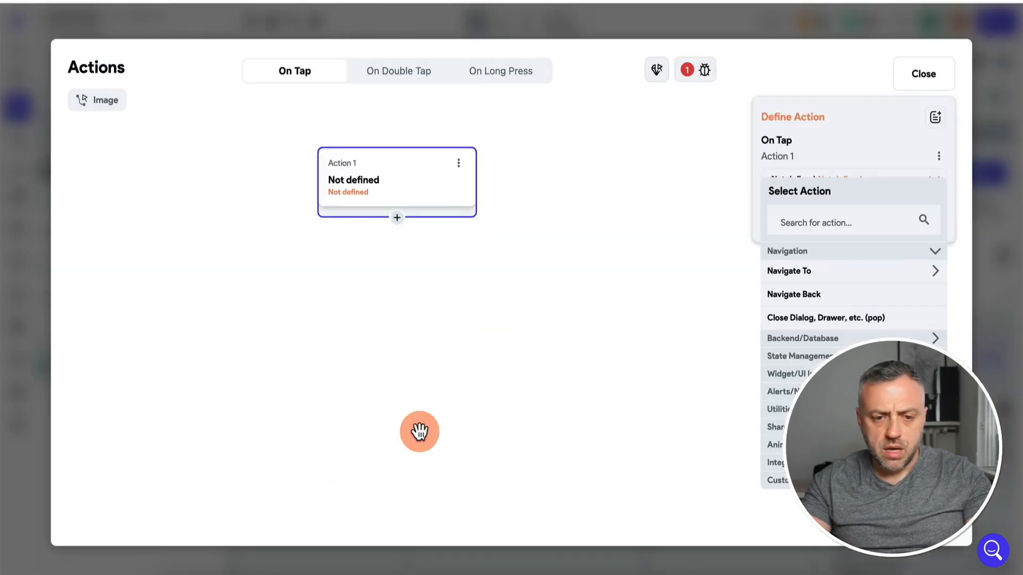
pyautogui.click(799, 220)
pyautogui.write('upl')
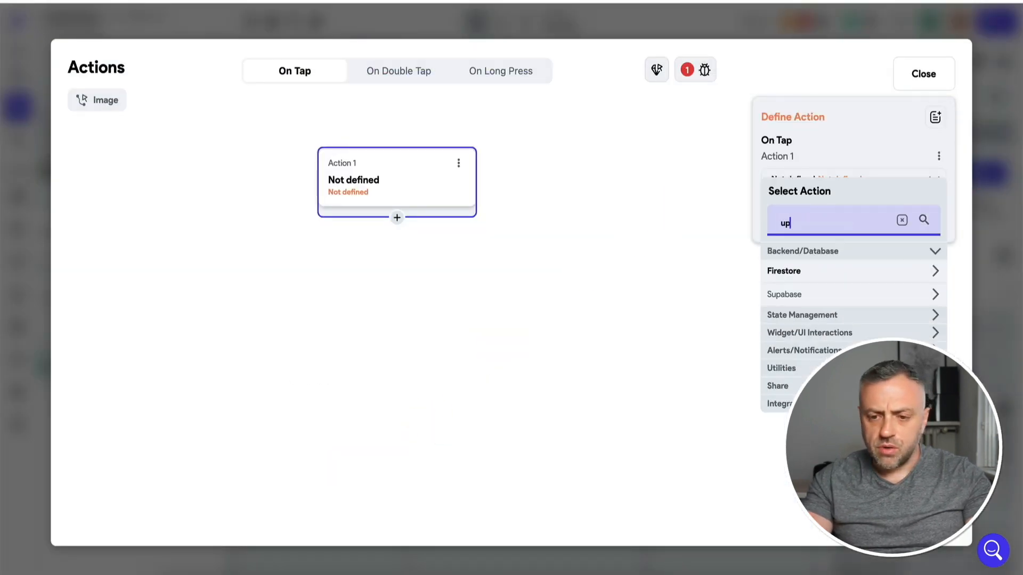
pyautogui.click(812, 334)
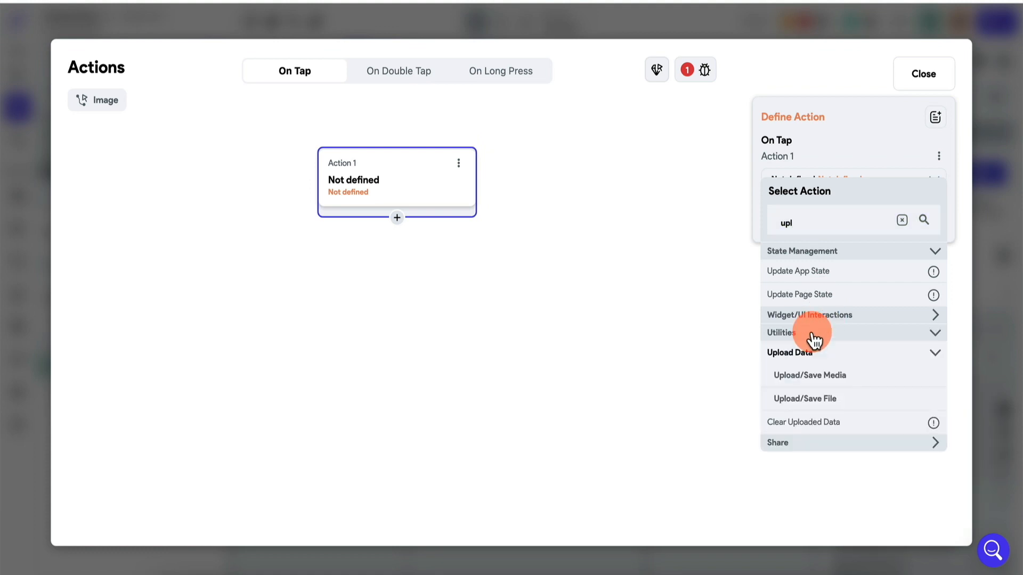
pyautogui.click(831, 381)
# - Set the action's upload type to Firebase and its media source to Either Camera or Gallery
pyautogui.click(819, 225)
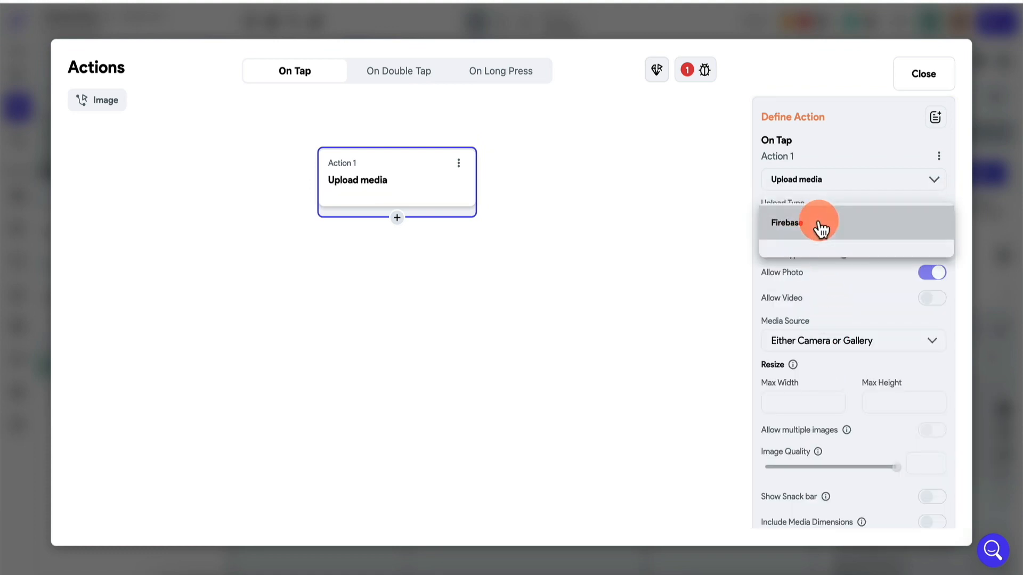
pyautogui.click(807, 228)
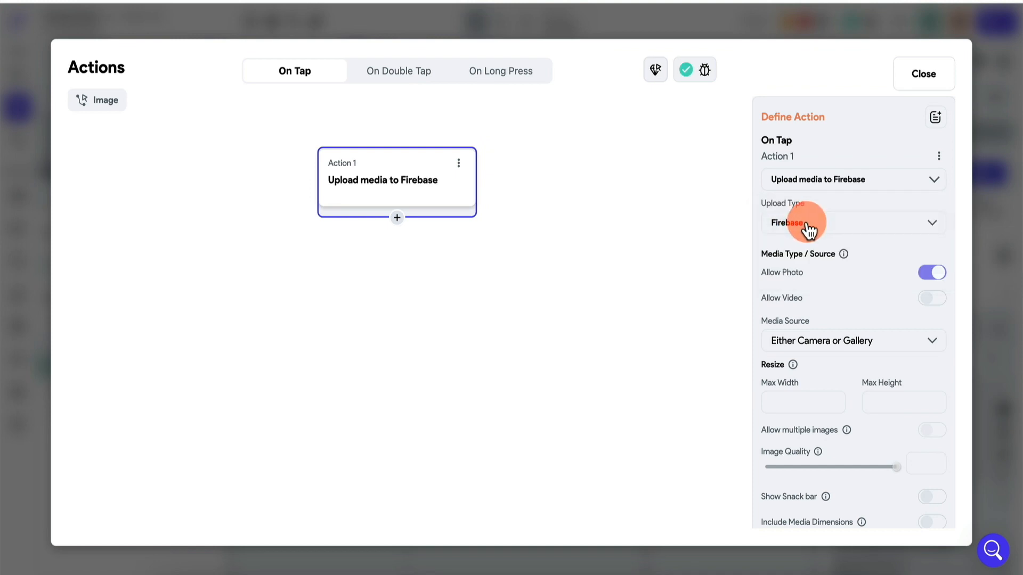
pyautogui.scroll(-3, 846, 229)
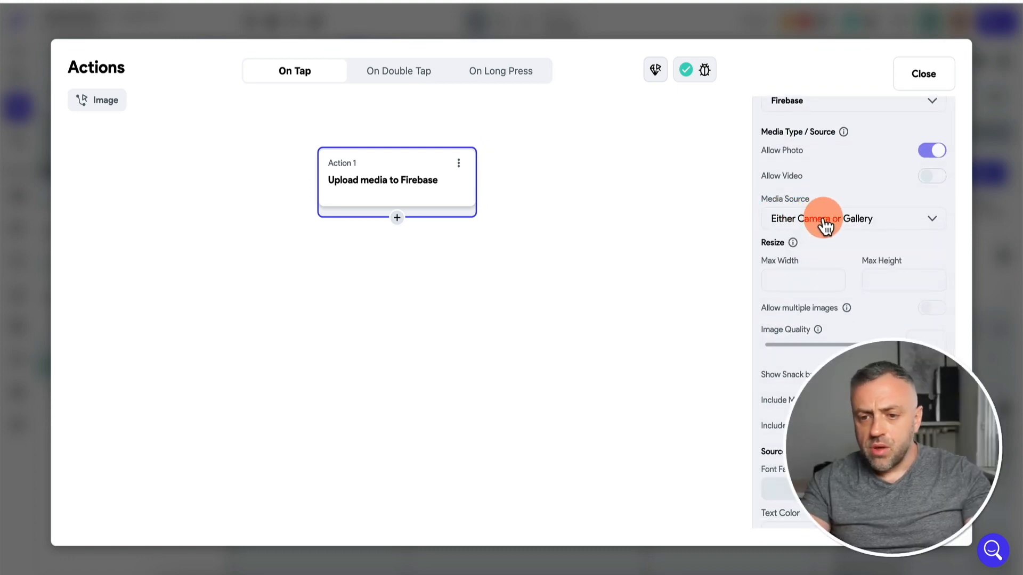
pyautogui.click(828, 224)
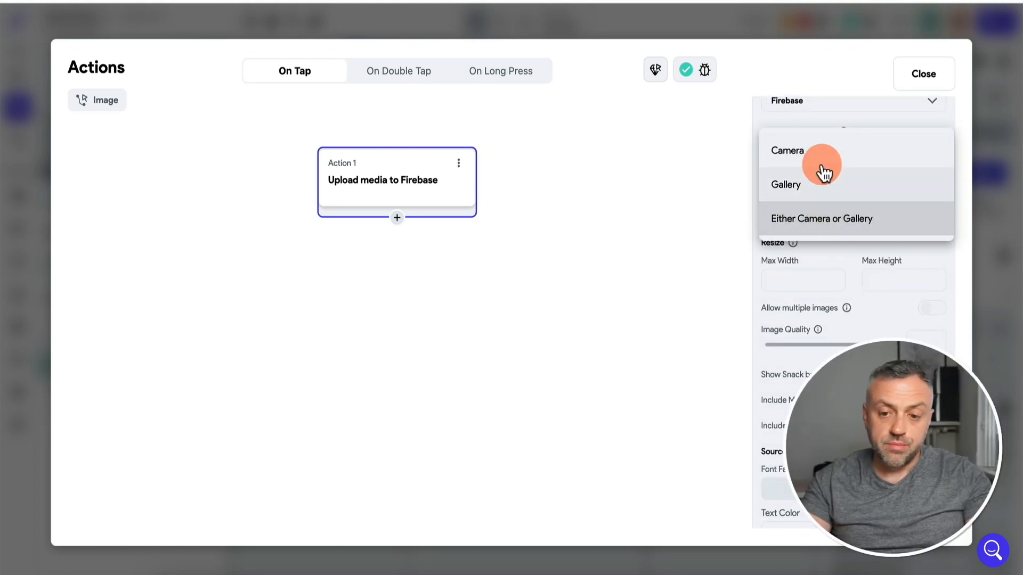
pyautogui.click(838, 226)
pyautogui.scroll(-3, 821, 276)
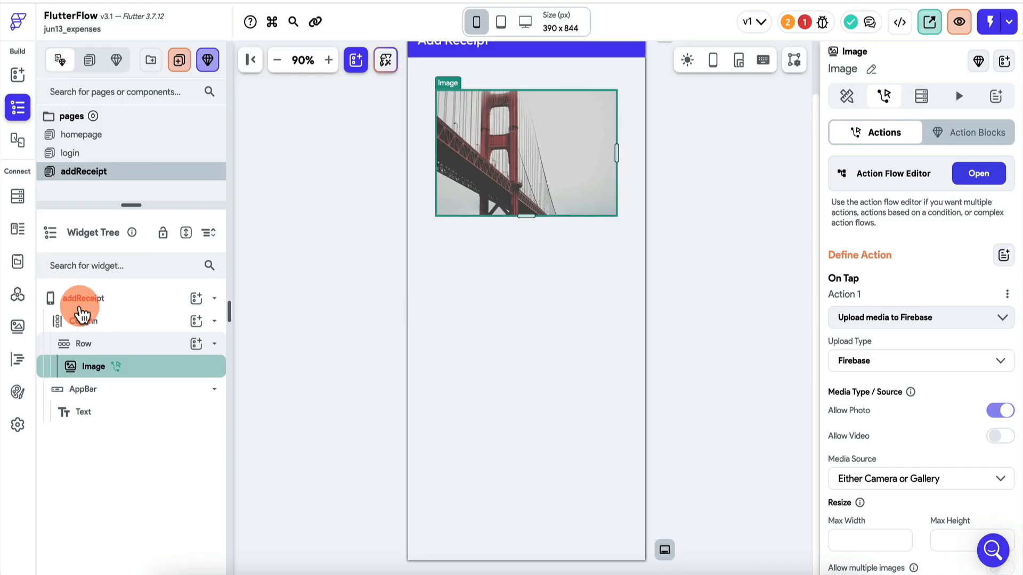
# - Enable Show on Nav Bar for the addReceipt page and choose the plus-shaped Add icon for it
pyautogui.click(81, 305)
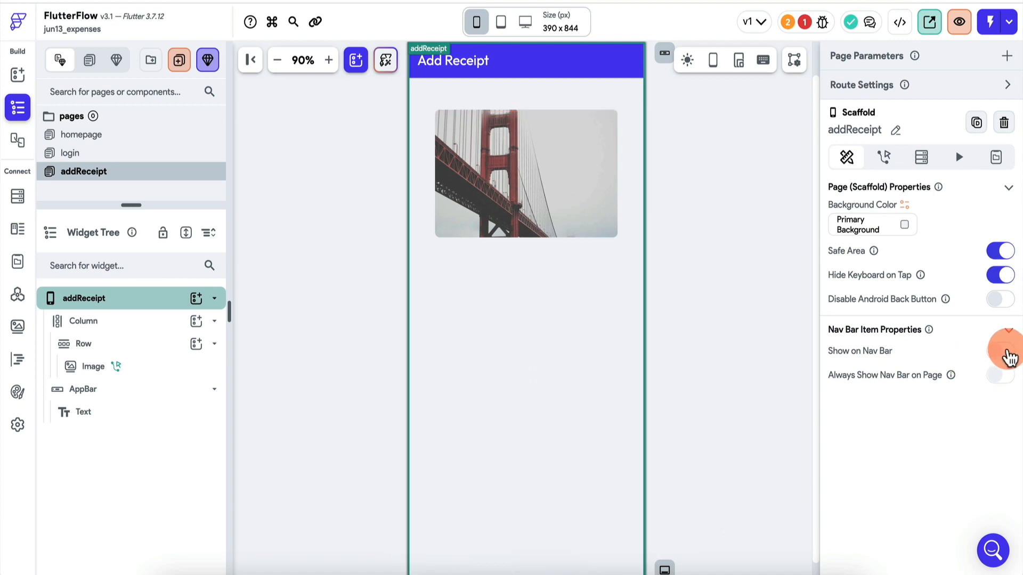
pyautogui.click(1002, 351)
pyautogui.click(891, 503)
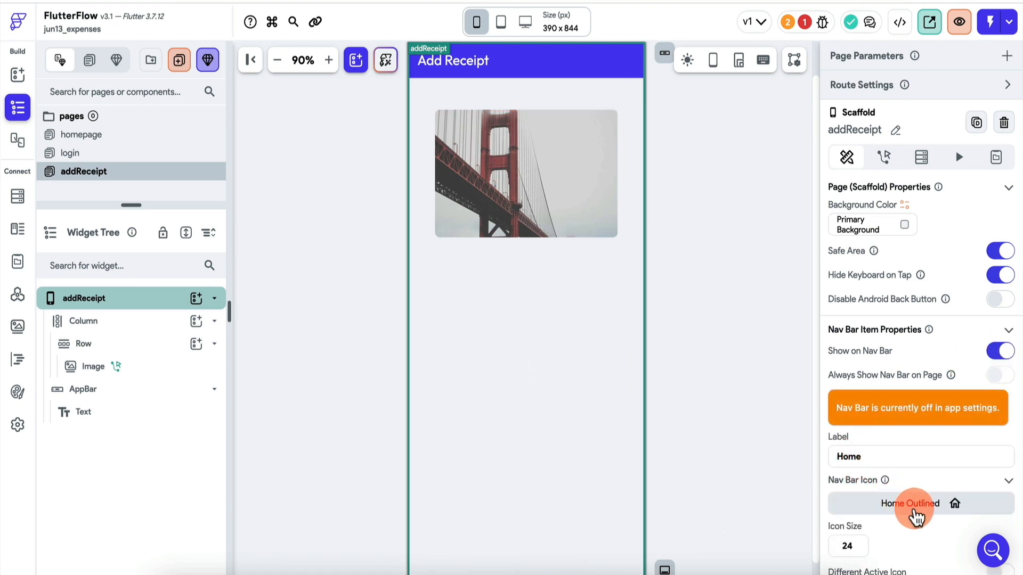
pyautogui.write('add')
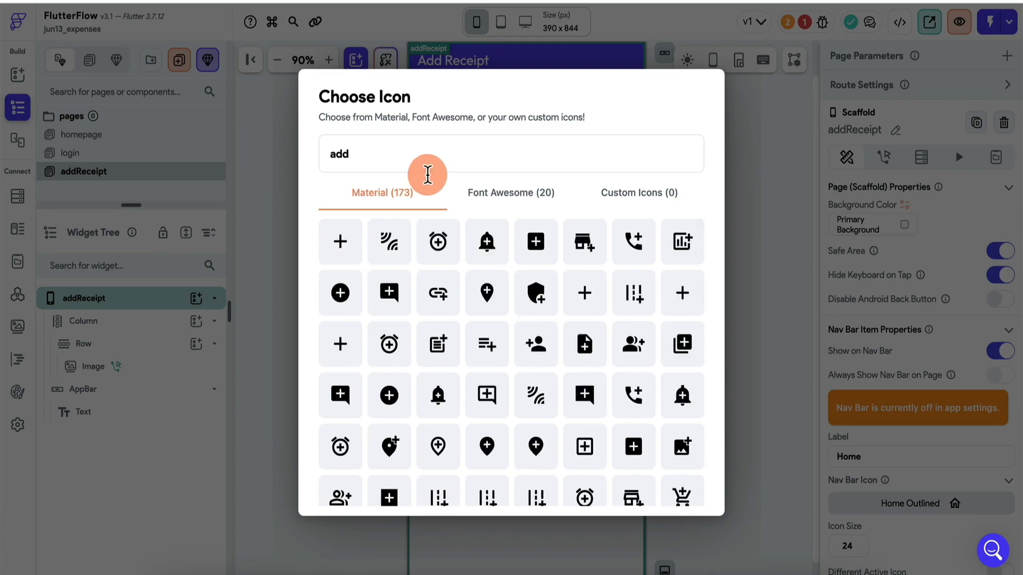
pyautogui.click(341, 243)
pyautogui.scroll(-1, 721, 407)
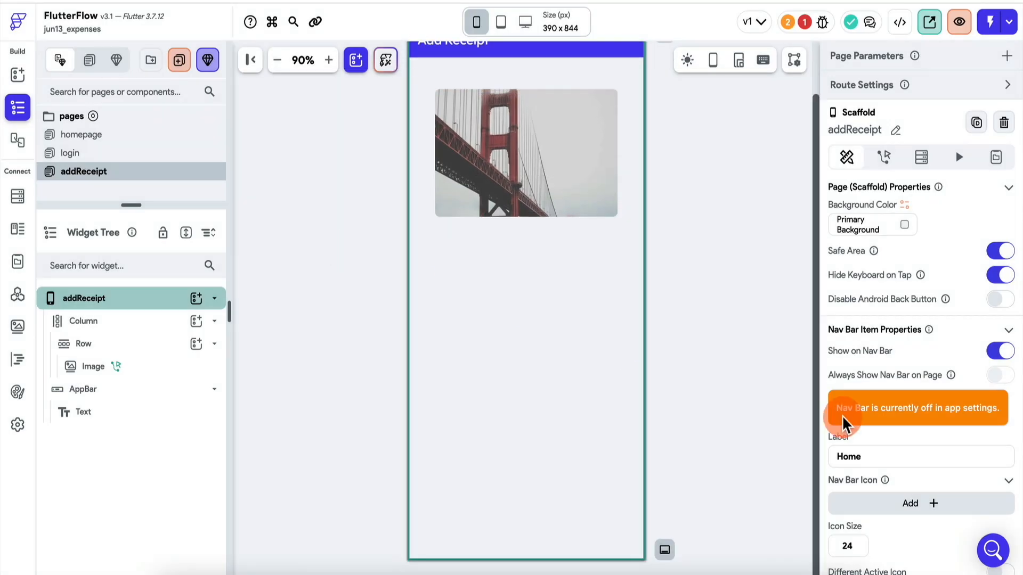
# - Turn on the nav bar in the app settings and enable Show on Nav Bar for the homepage
pyautogui.click(926, 409)
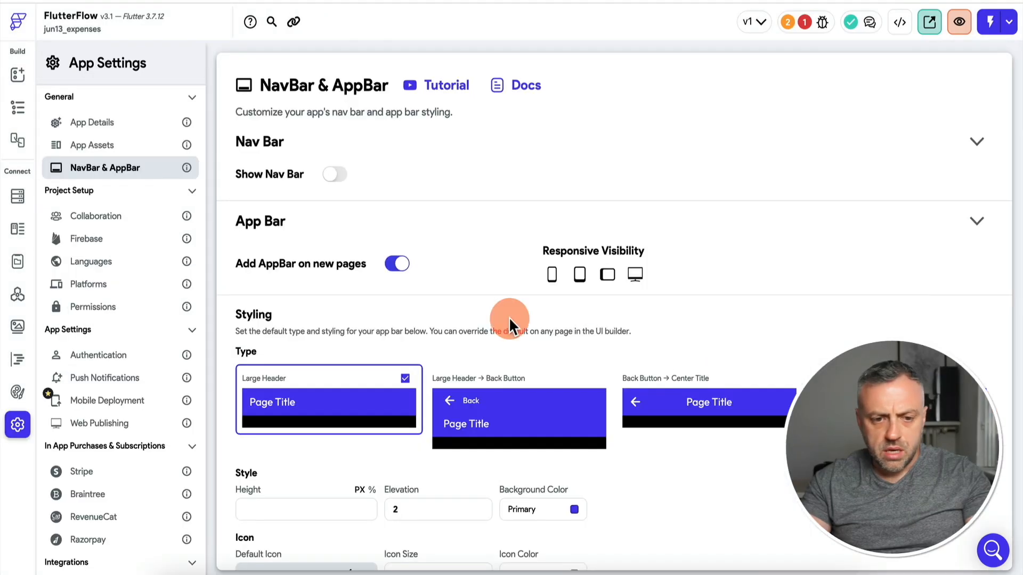
pyautogui.click(338, 175)
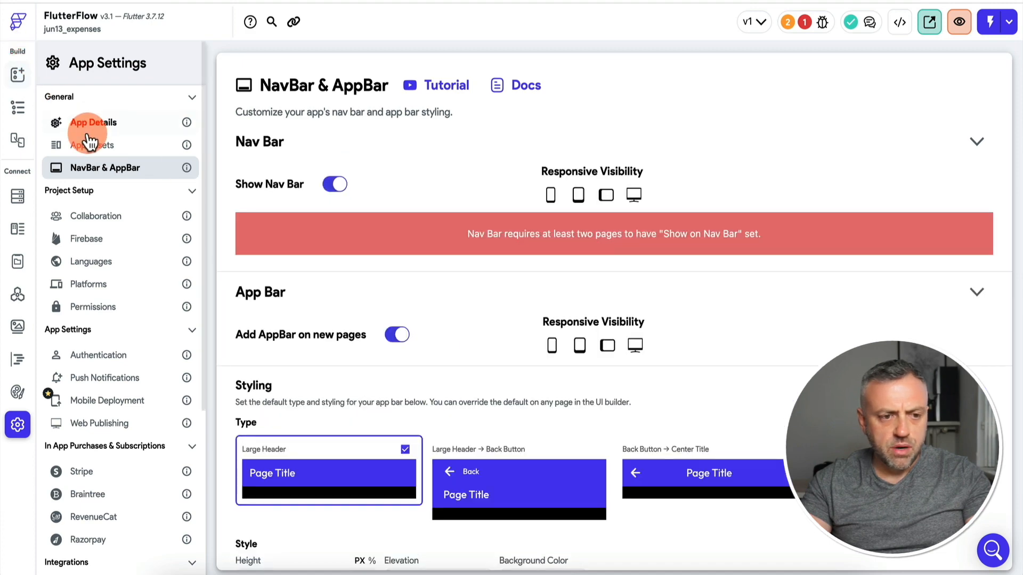
pyautogui.click(17, 72)
pyautogui.click(18, 108)
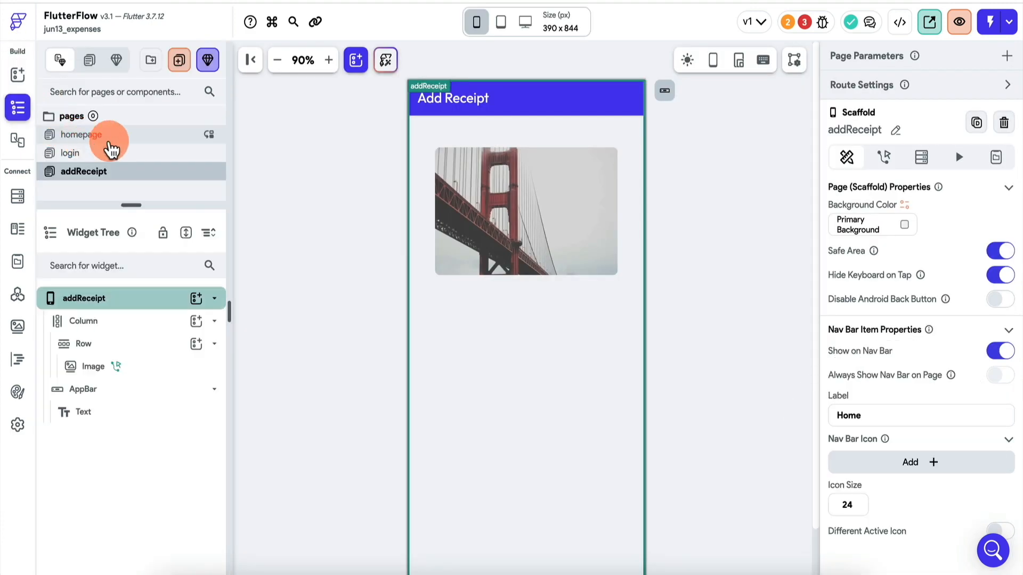
pyautogui.click(123, 139)
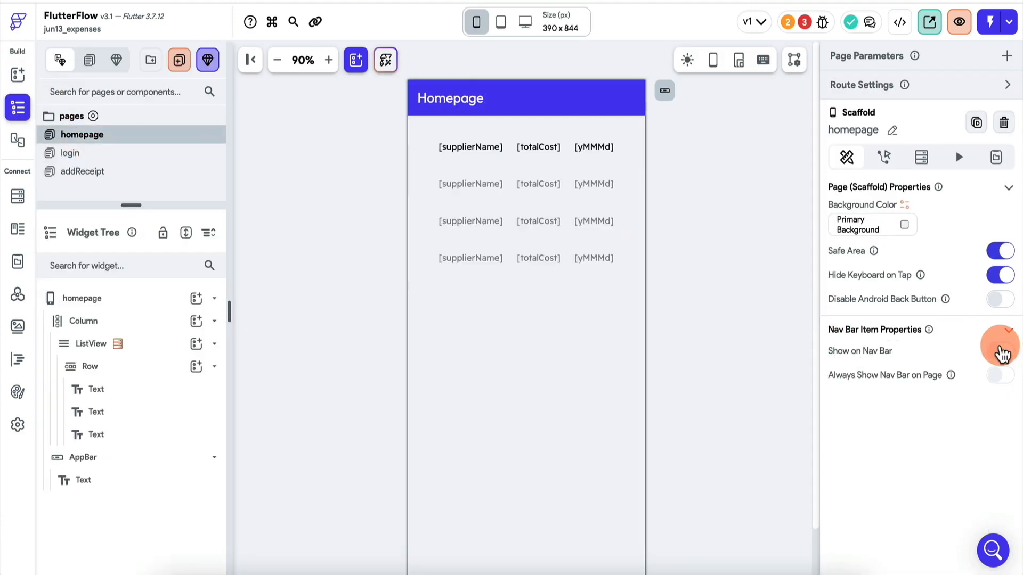
pyautogui.click(1000, 352)
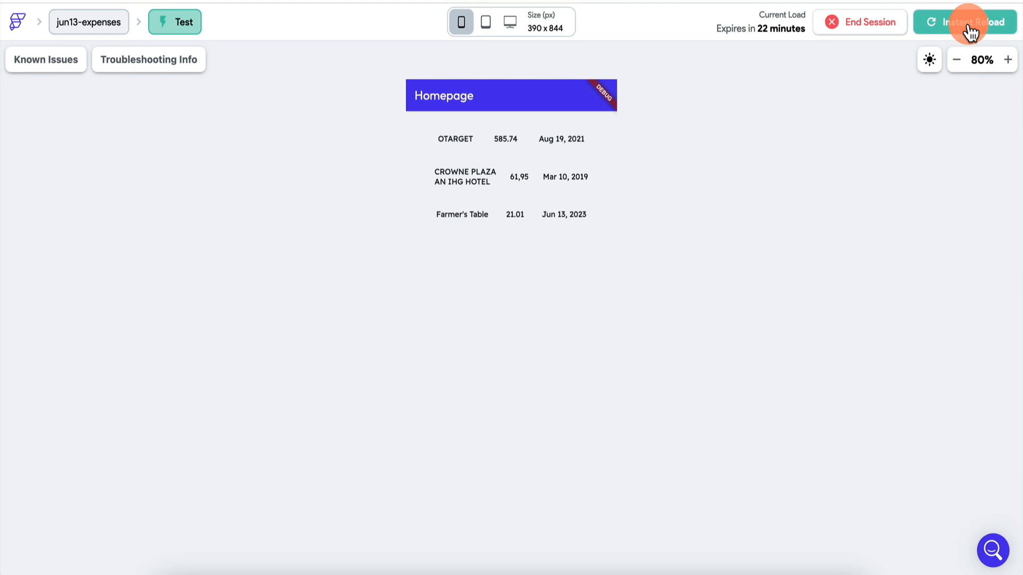
# - Reload the test session and upload receipt6.gif from the gallery through the image on the Add Receipt page
pyautogui.click(965, 24)
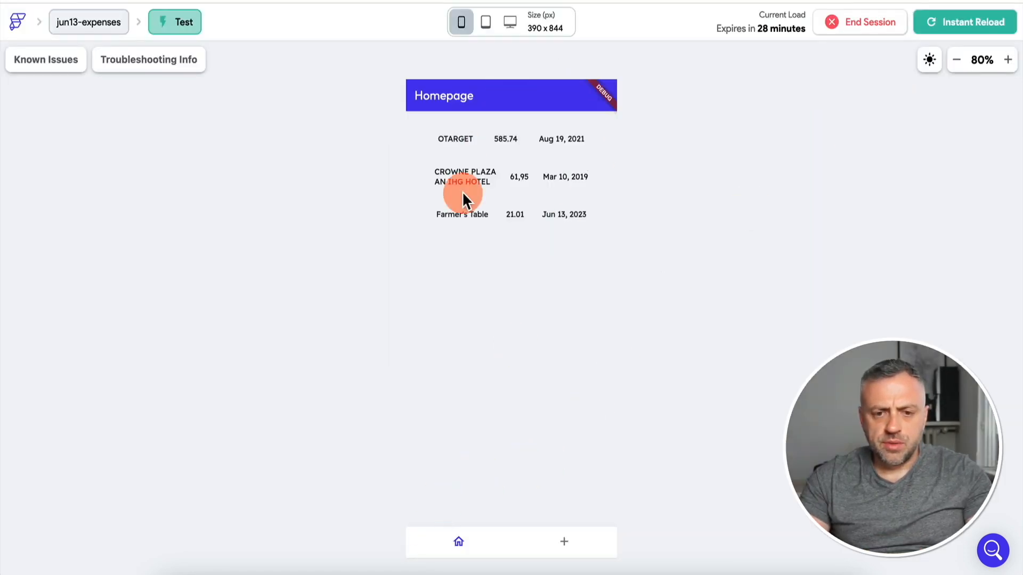
pyautogui.click(574, 545)
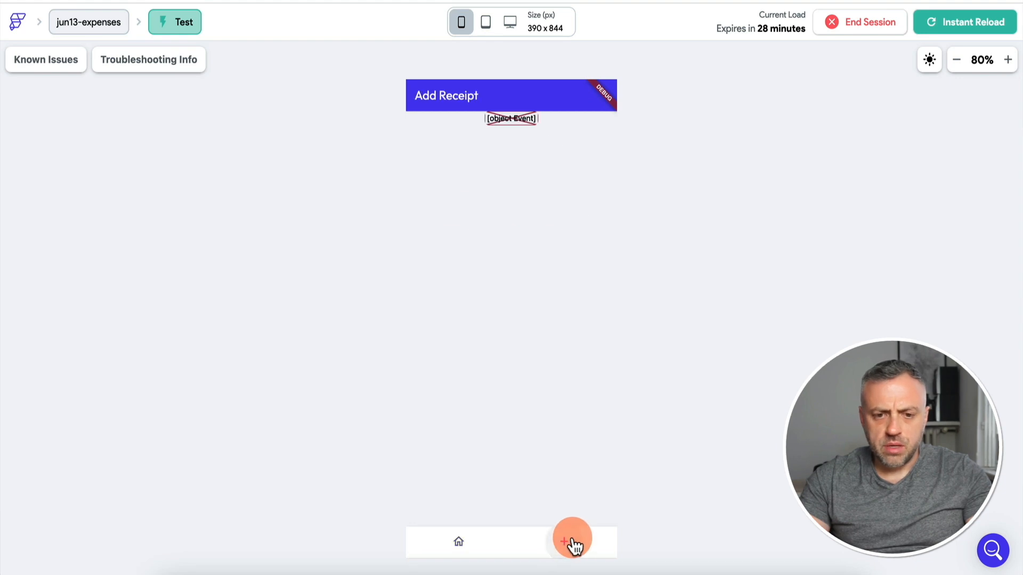
pyautogui.click(513, 119)
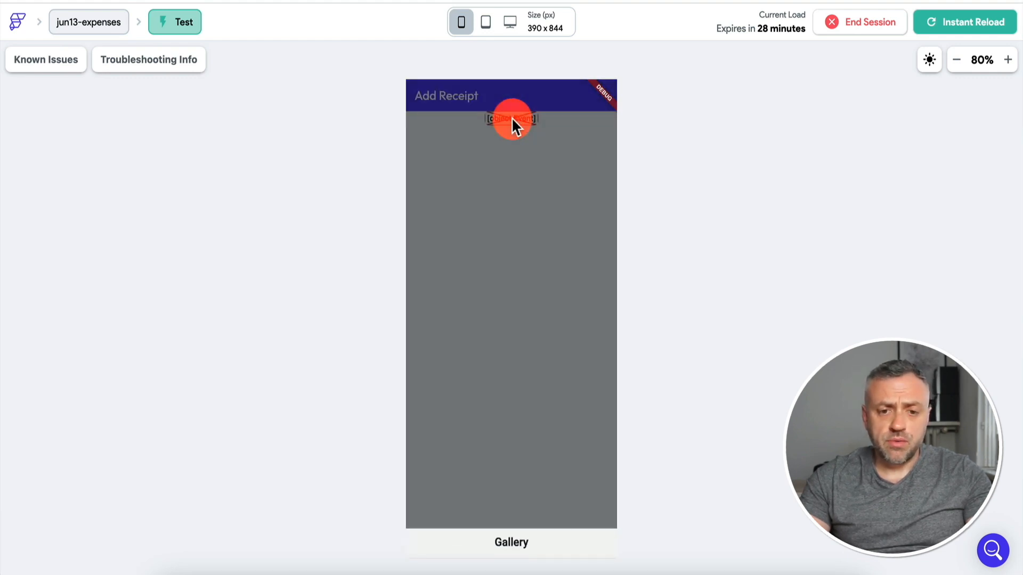
pyautogui.click(515, 545)
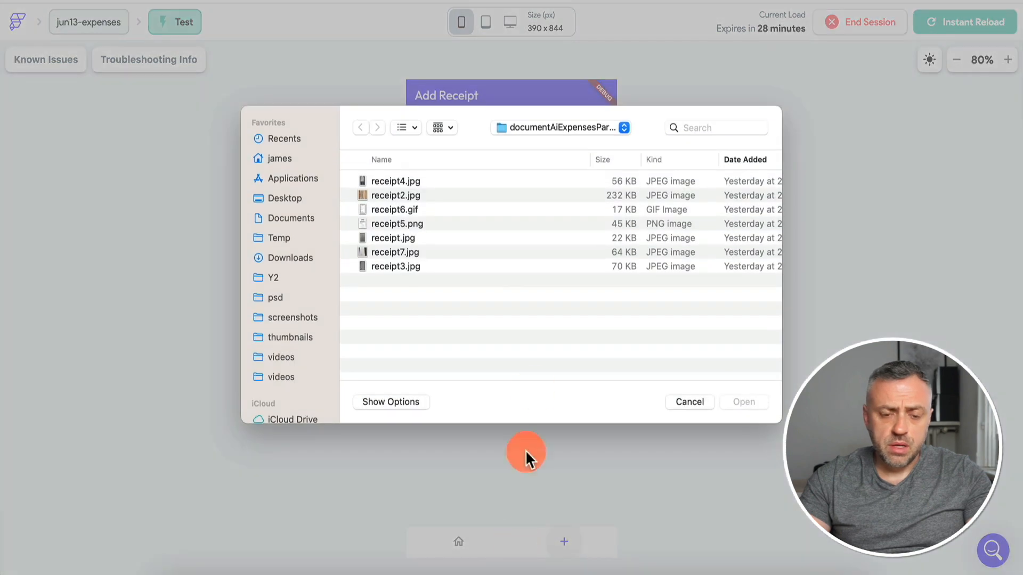
pyautogui.click(417, 209)
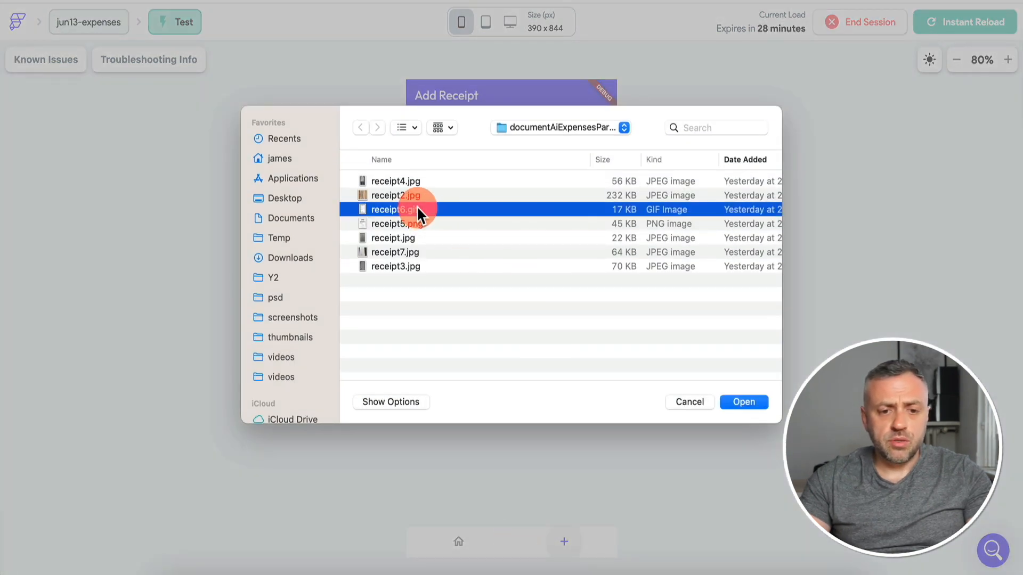
pyautogui.press('space')
pyautogui.press('space')
pyautogui.click(751, 402)
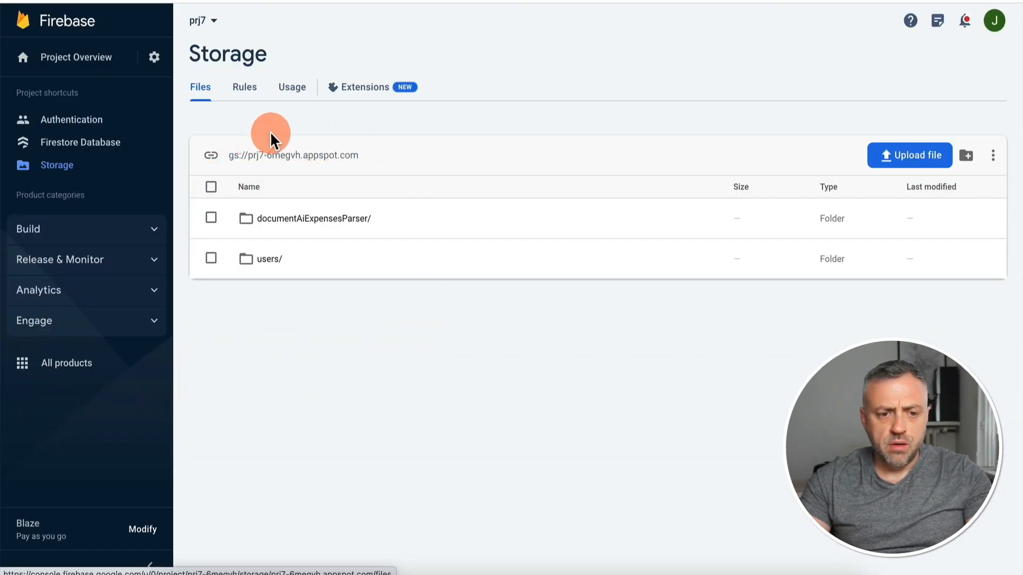
# - In Firebase Storage, open the uploaded GIF in the user's uploads folder under users to check its preview
pyautogui.click(269, 259)
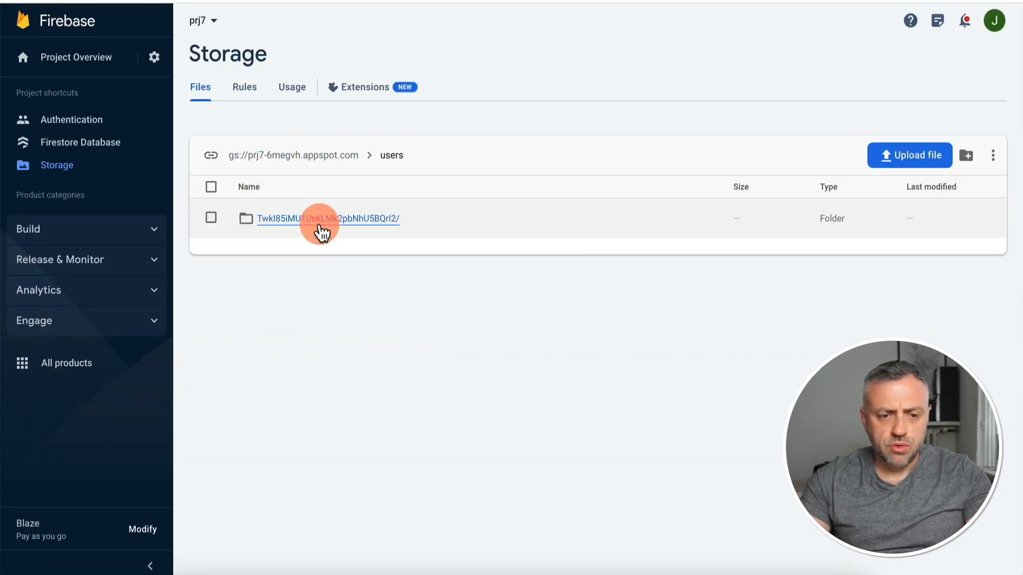
pyautogui.click(321, 223)
pyautogui.click(276, 219)
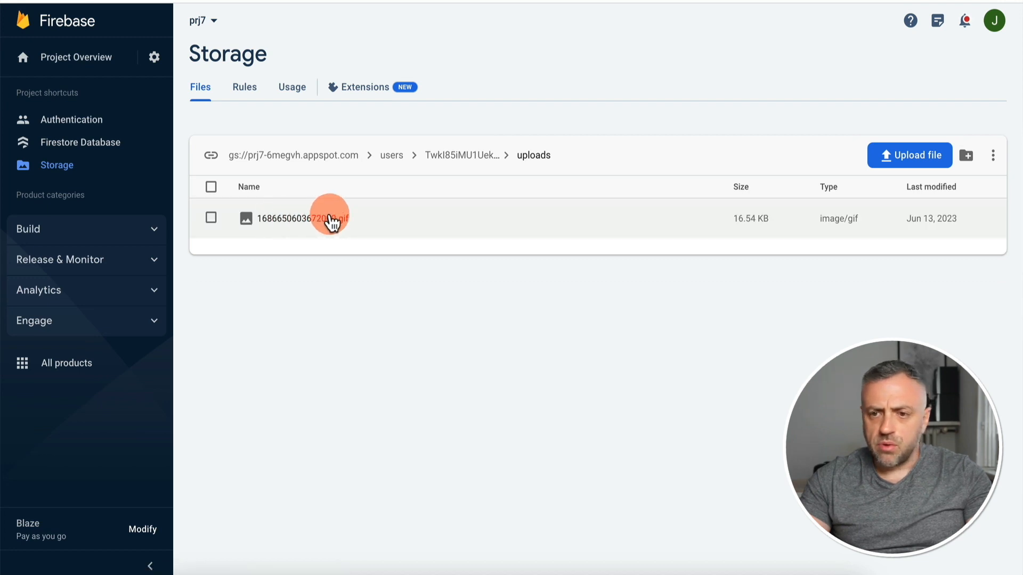
pyautogui.click(331, 220)
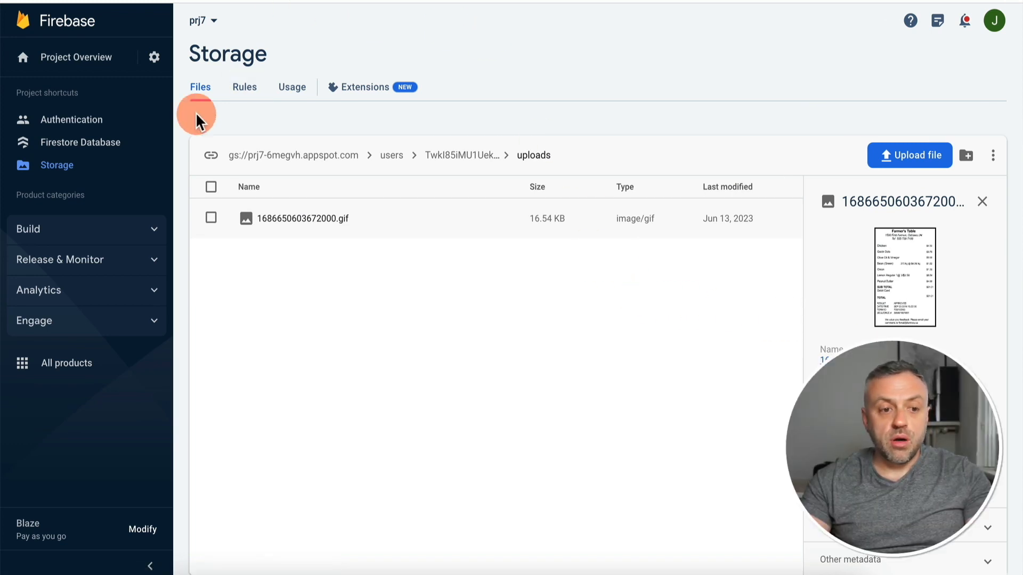
# - Examine the receiptImage field of the first document in the documentAiExpensesParser Firestore collection
pyautogui.click(99, 141)
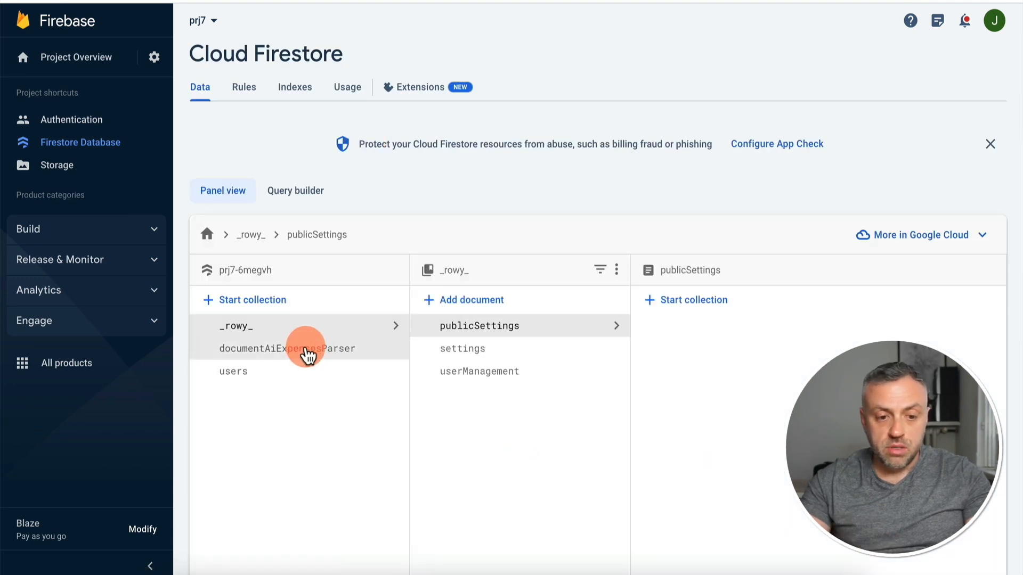
pyautogui.click(306, 352)
pyautogui.click(624, 334)
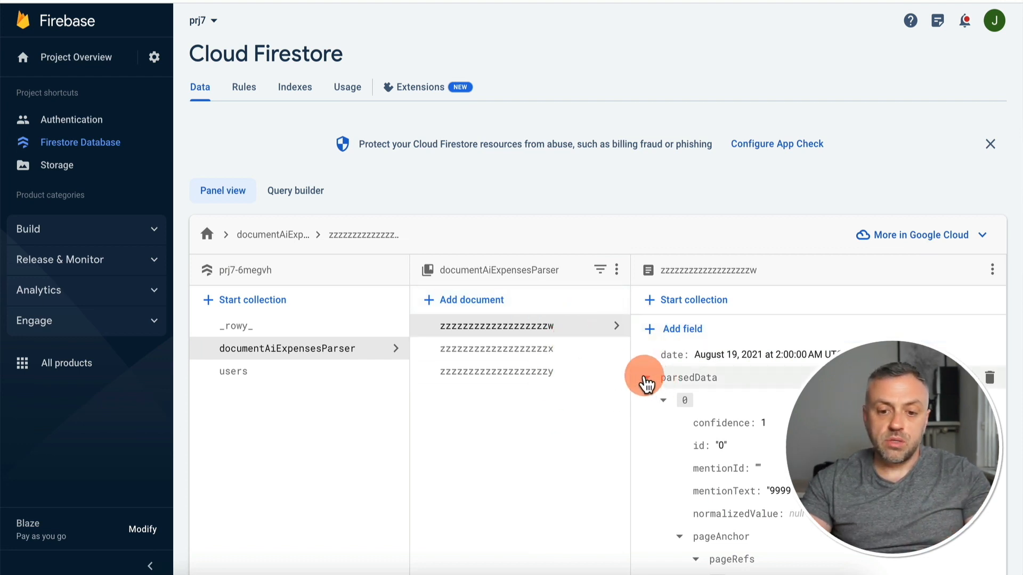
pyautogui.click(646, 377)
pyautogui.click(647, 401)
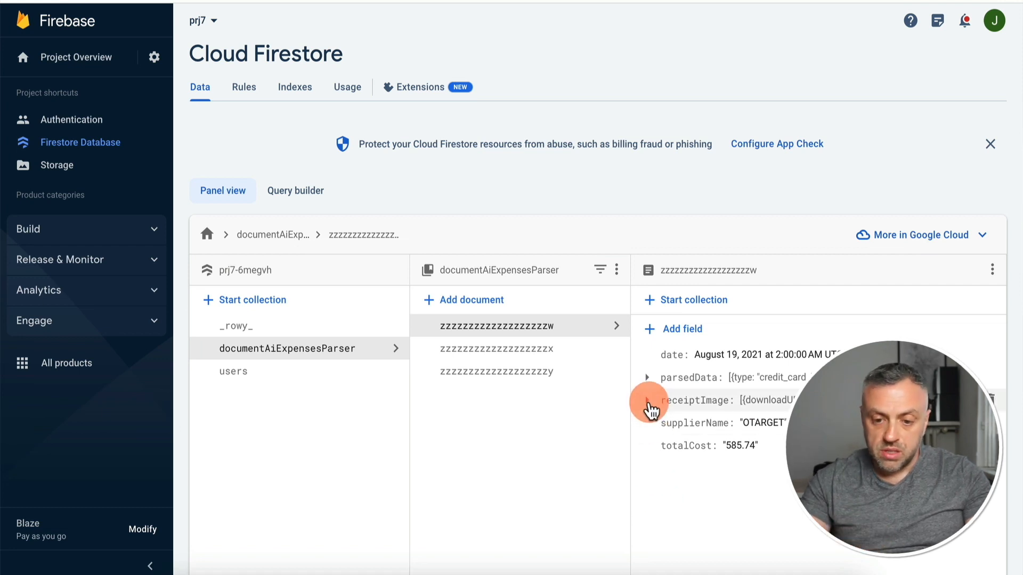
pyautogui.click(647, 400)
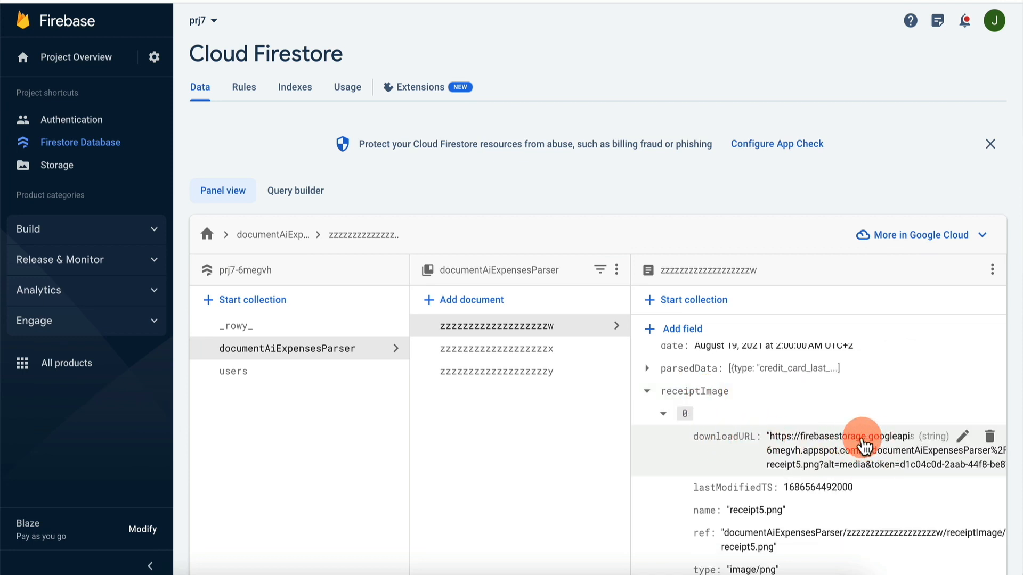
pyautogui.scroll(-3, 852, 448)
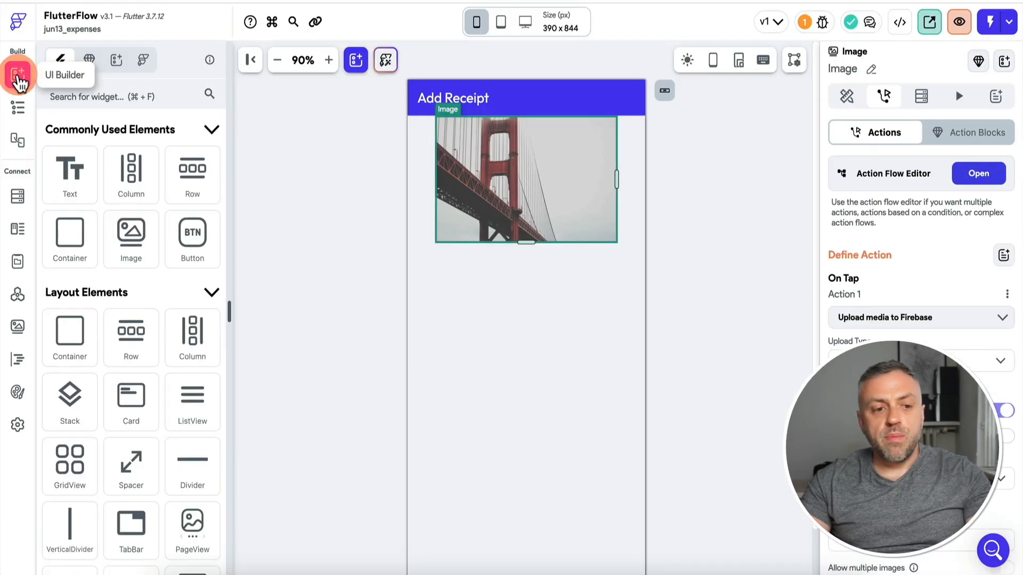
# - Open the schema of the documentAiExpensesParser collection in Firestore and review its fields
pyautogui.click(19, 196)
pyautogui.click(59, 64)
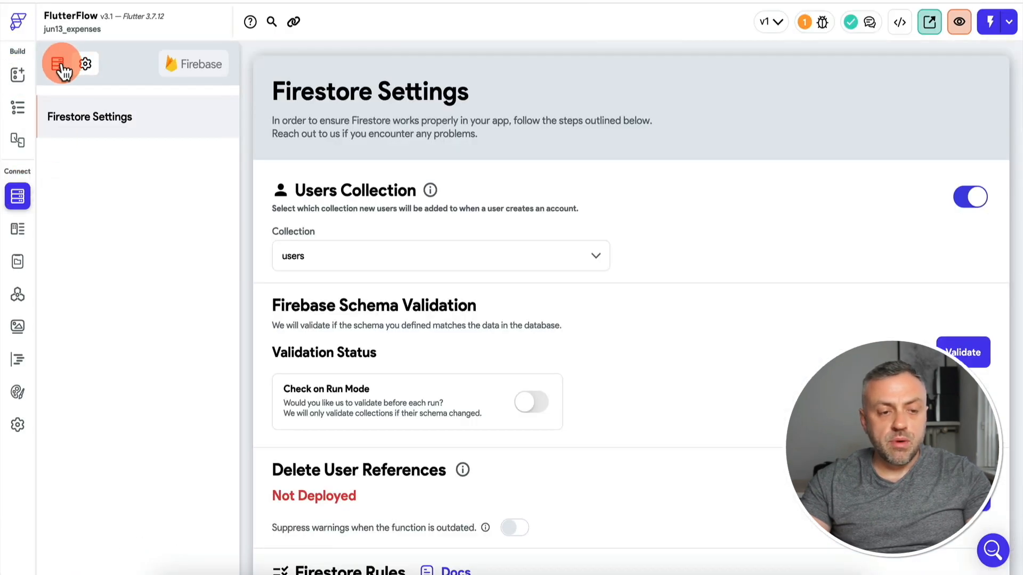
pyautogui.click(84, 119)
pyautogui.click(133, 160)
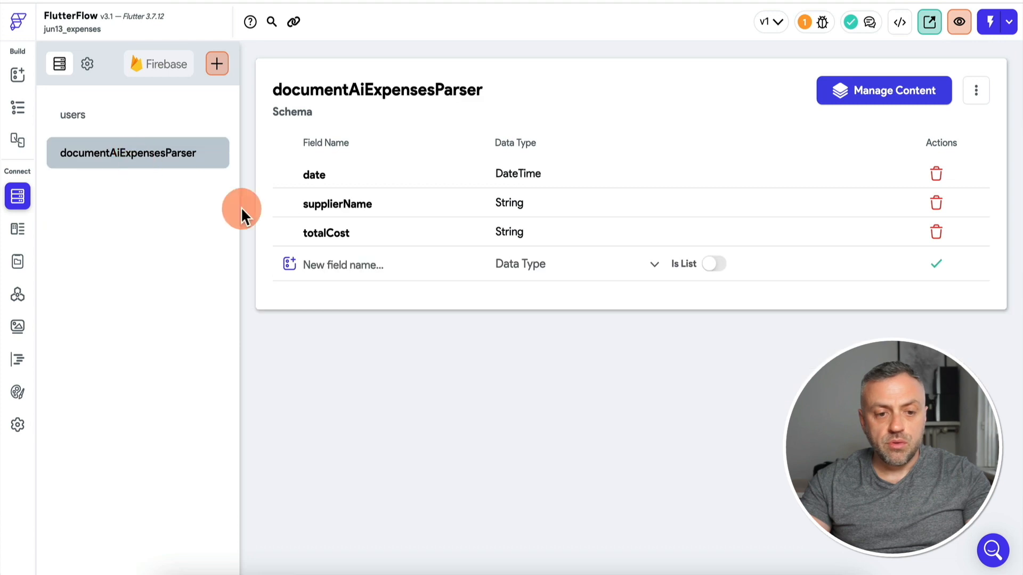
pyautogui.click(391, 269)
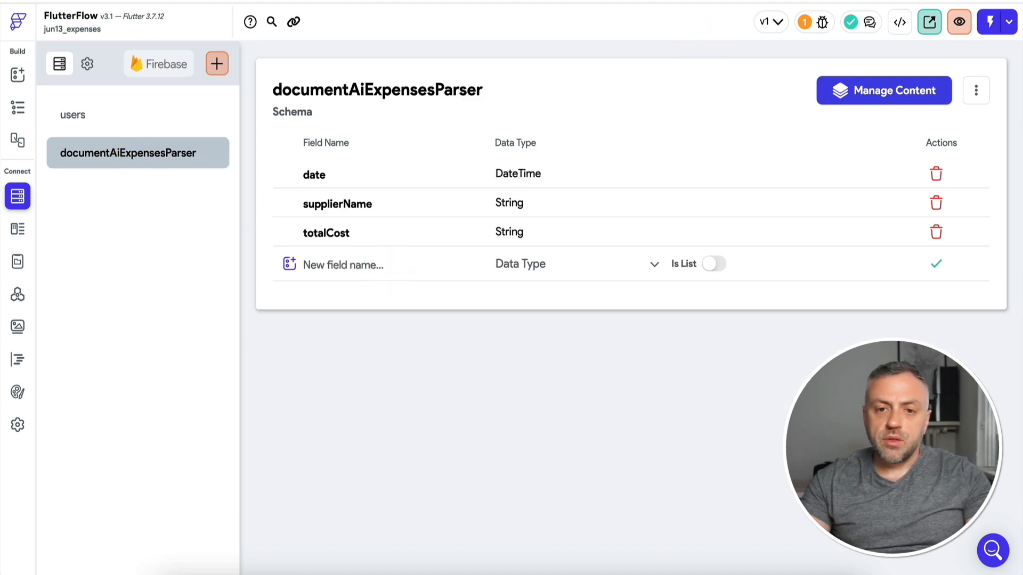
pyautogui.hotkey('ctrl', 'Tab')
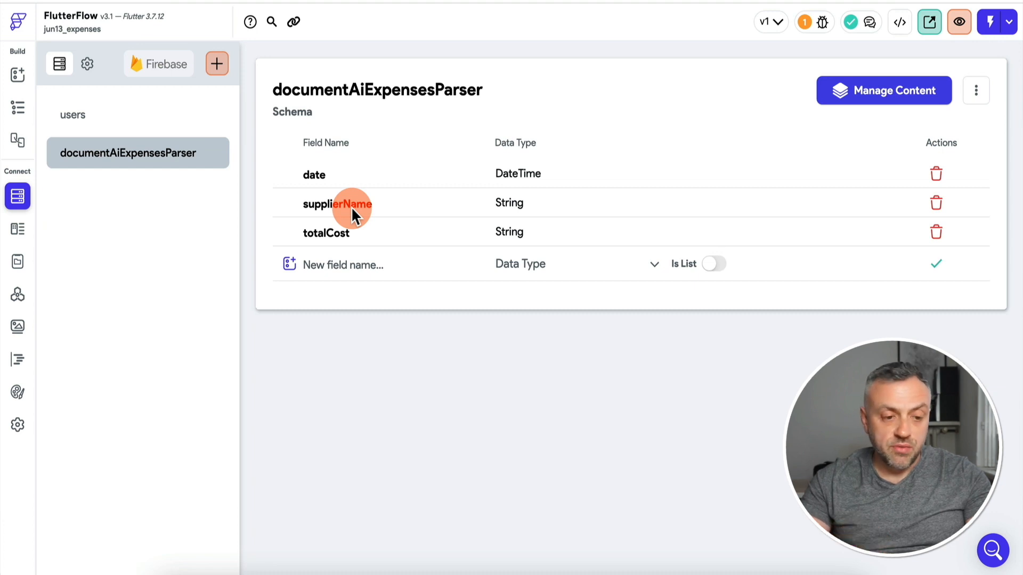
# - Create a custom data type named receiptImageType
pyautogui.click(21, 231)
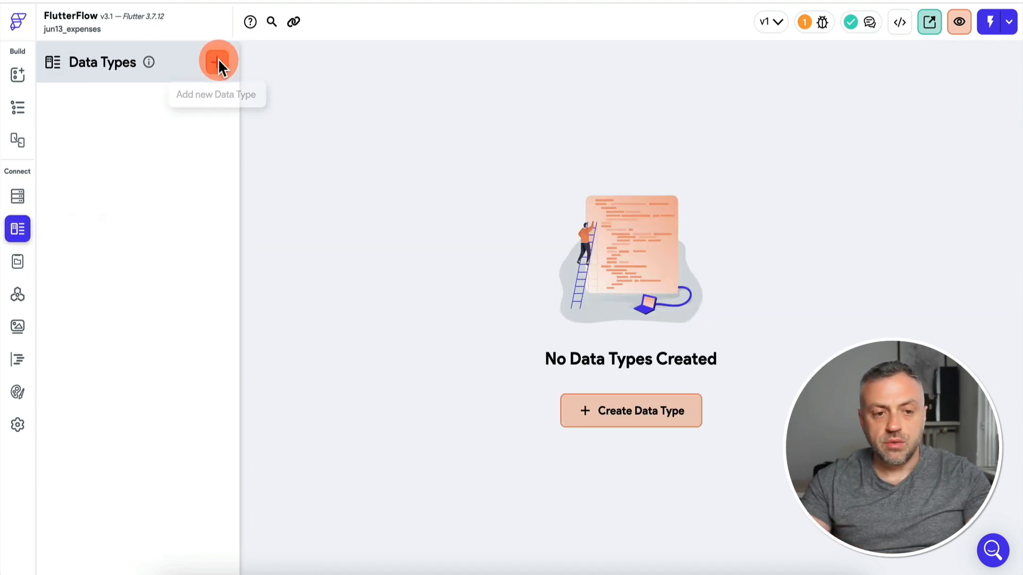
pyautogui.click(218, 62)
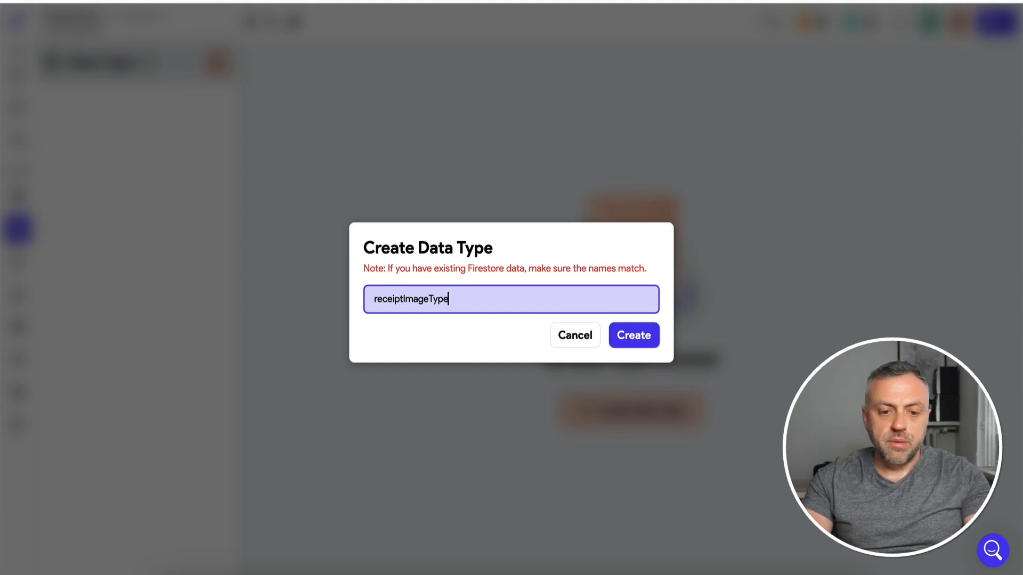
pyautogui.click(645, 335)
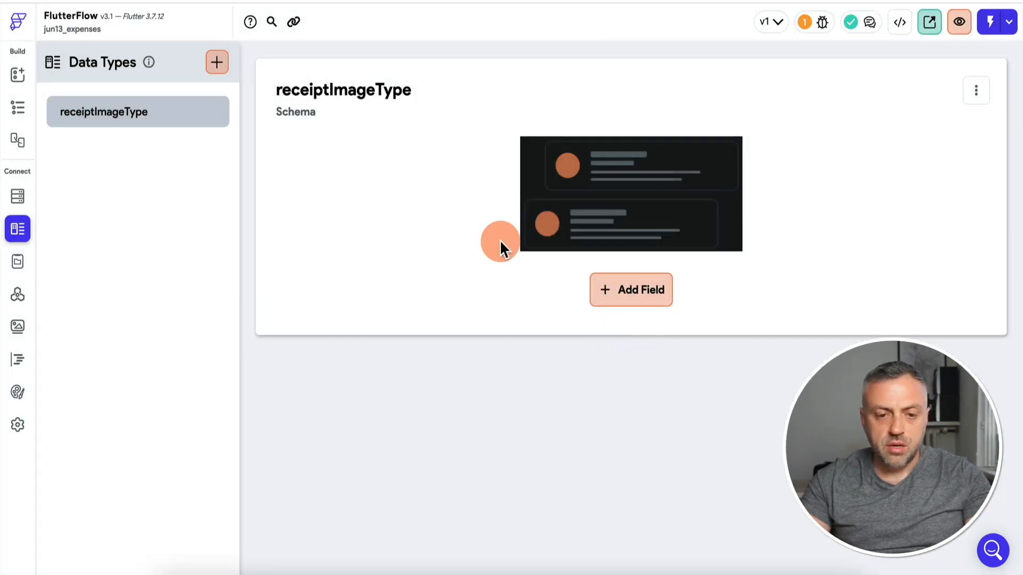
# - Add a String field named downloadURL to the receiptImageType data type, matching the field name in the Firestore document
pyautogui.click(603, 276)
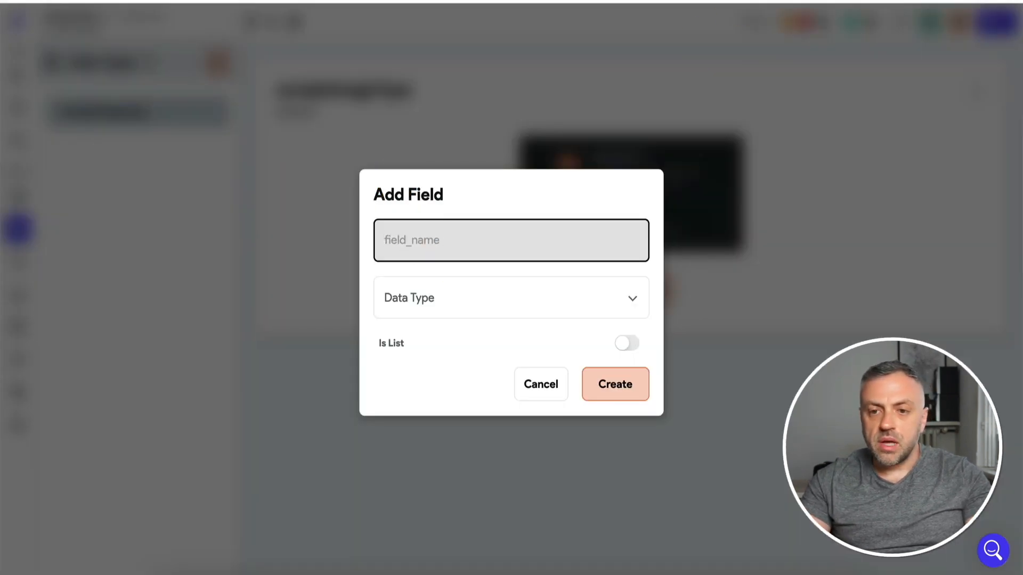
pyautogui.click(597, 1)
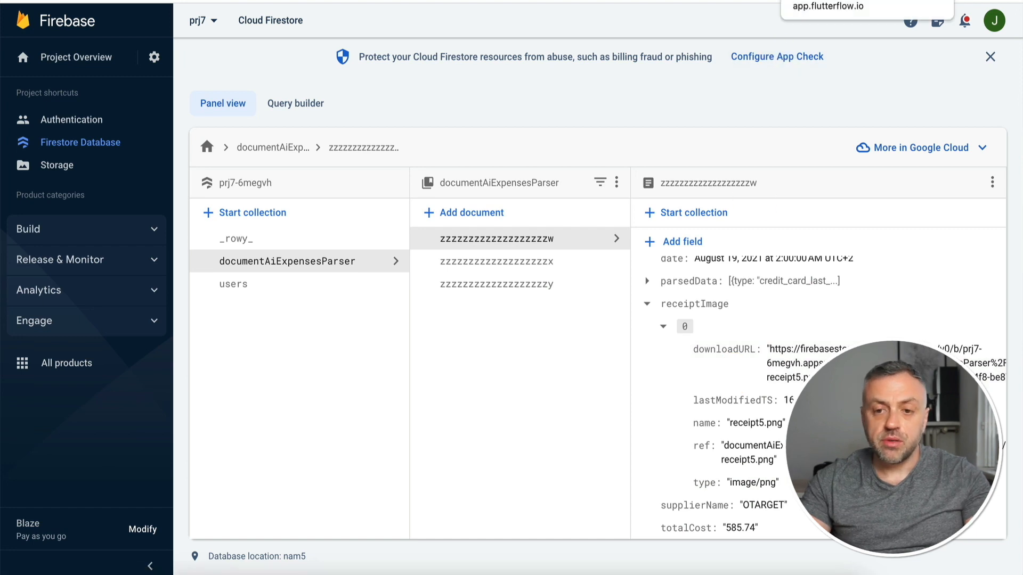
pyautogui.click(852, 1)
pyautogui.write('downloadURL')
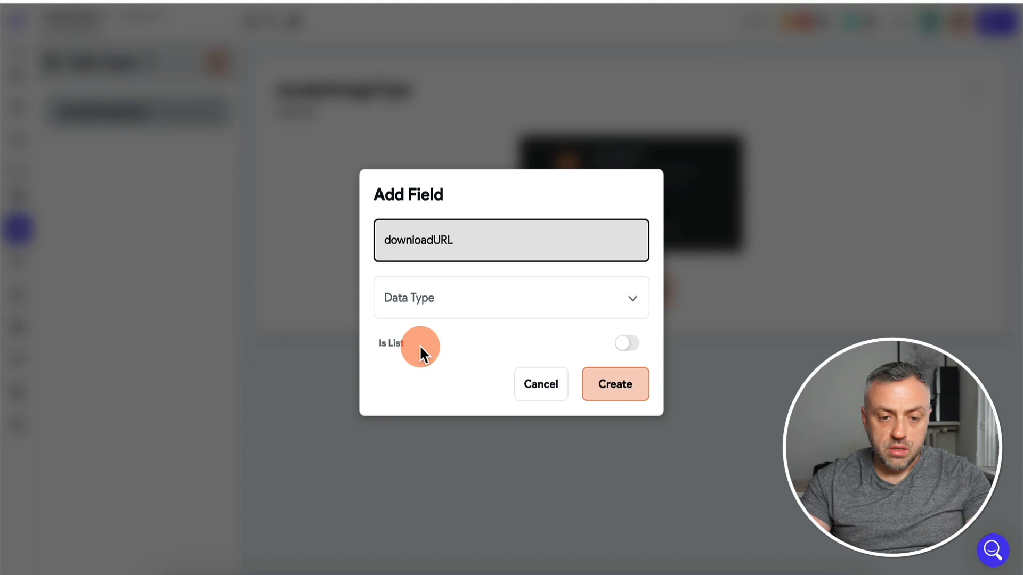
pyautogui.click(425, 301)
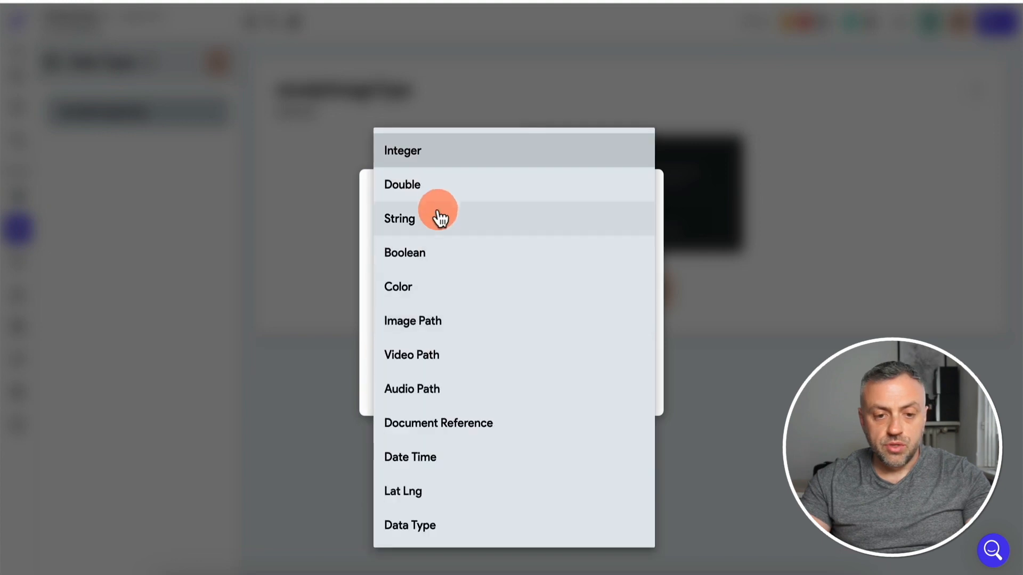
pyautogui.click(439, 217)
pyautogui.click(612, 385)
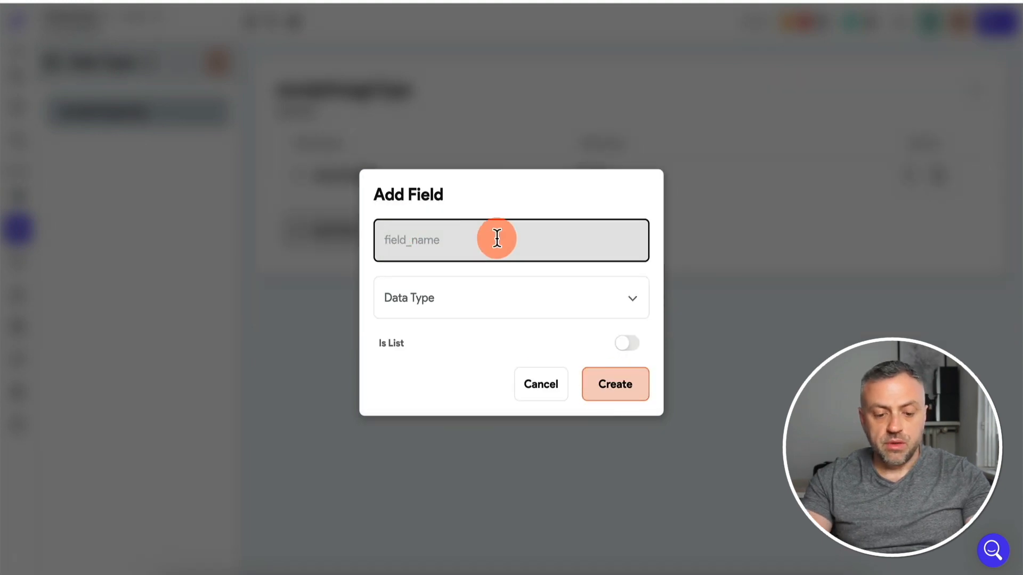
# - Add a String field named type to the receiptImageType data type, checking its name in the Firestore document
pyautogui.write('image')
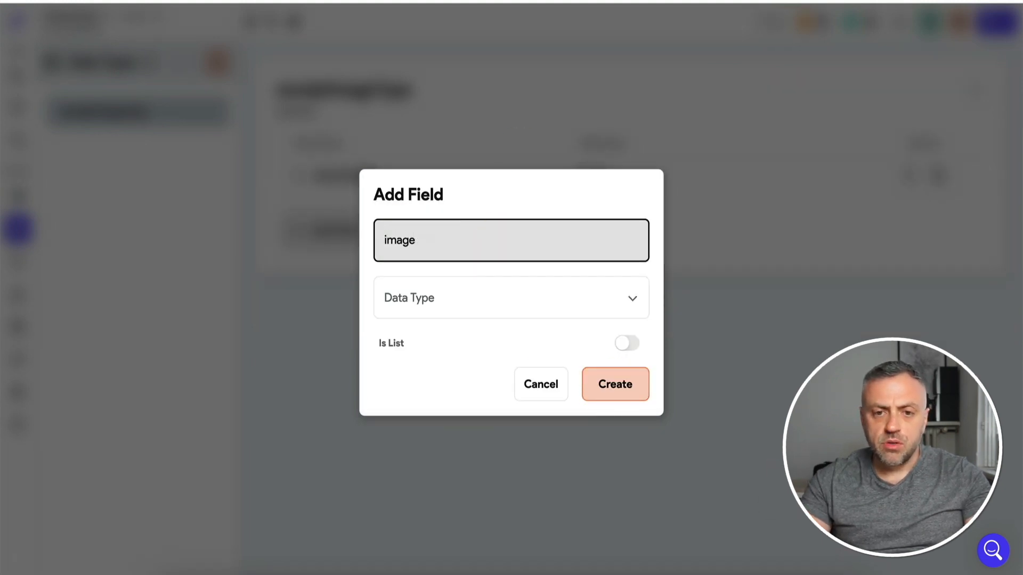
pyautogui.click(720, 1)
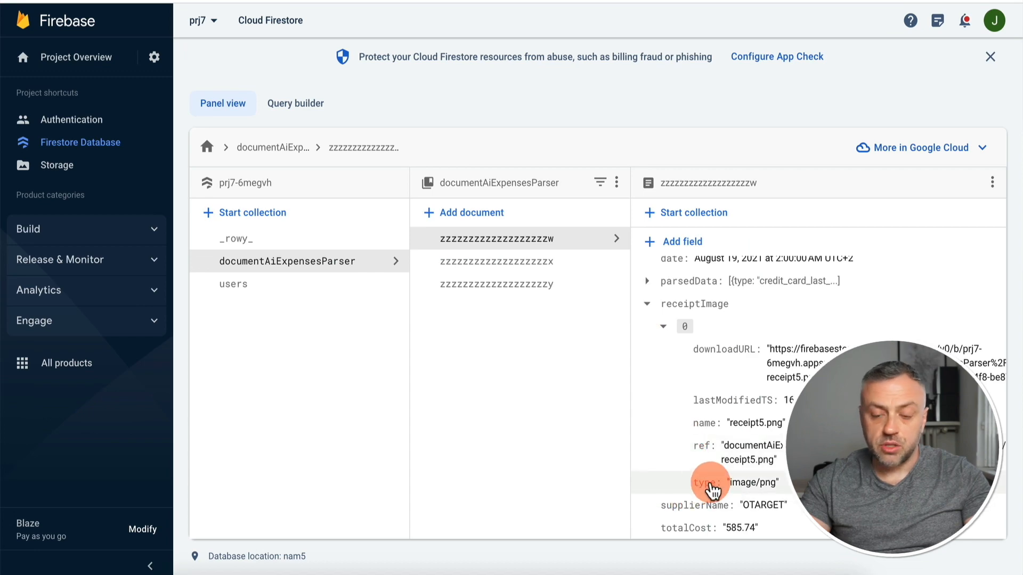
pyautogui.click(613, 1)
pyautogui.click(476, 304)
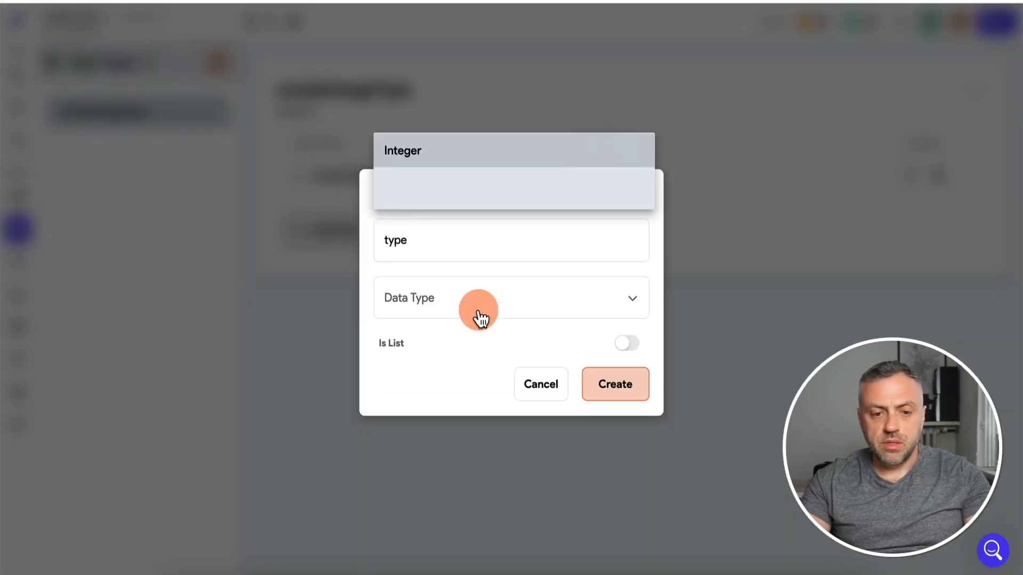
pyautogui.click(476, 213)
pyautogui.click(623, 387)
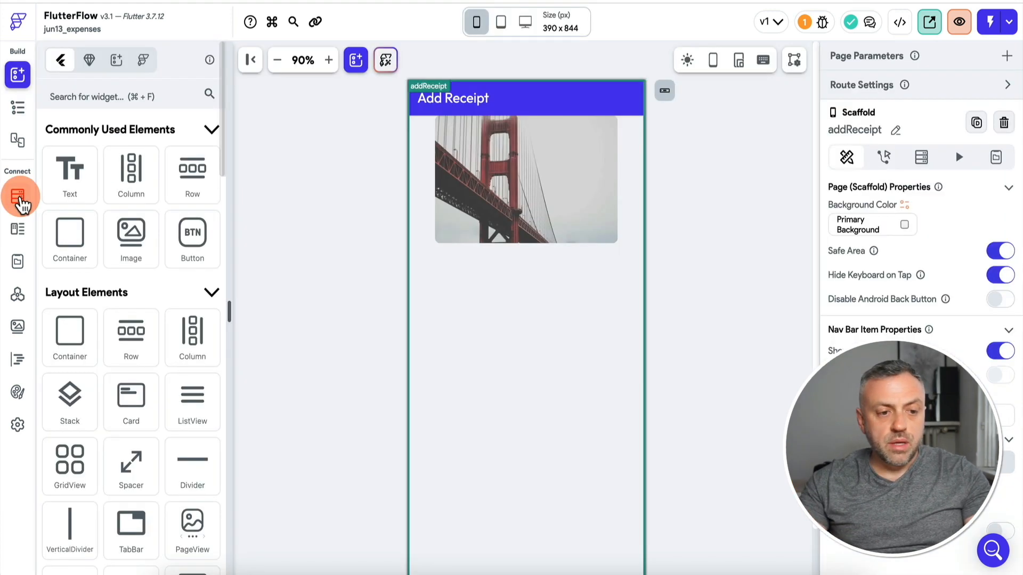
# - Add a receiptImage field to the documentAiExpensesParser collection as a list of the receiptImageType data type
pyautogui.click(29, 195)
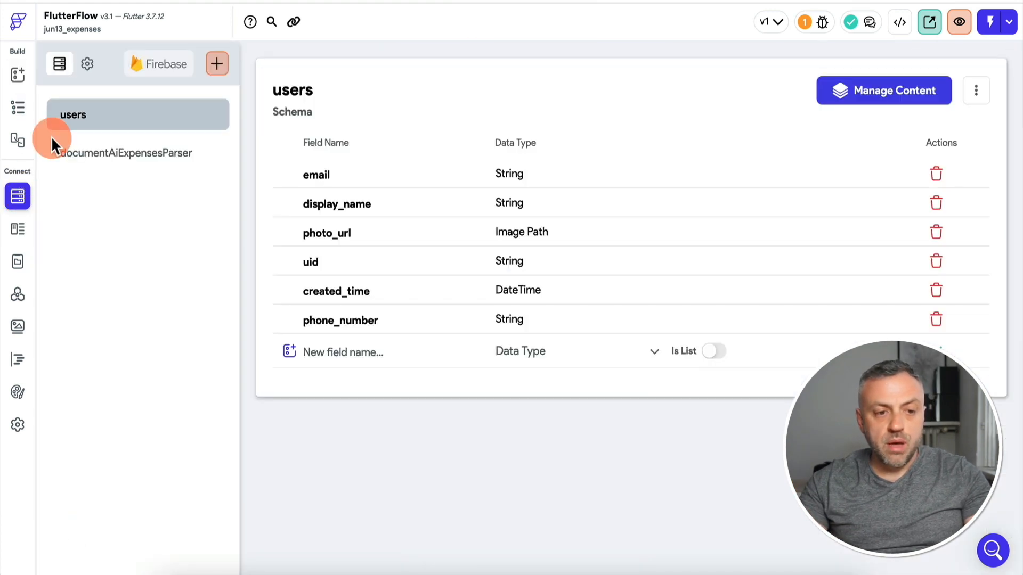
pyautogui.click(119, 155)
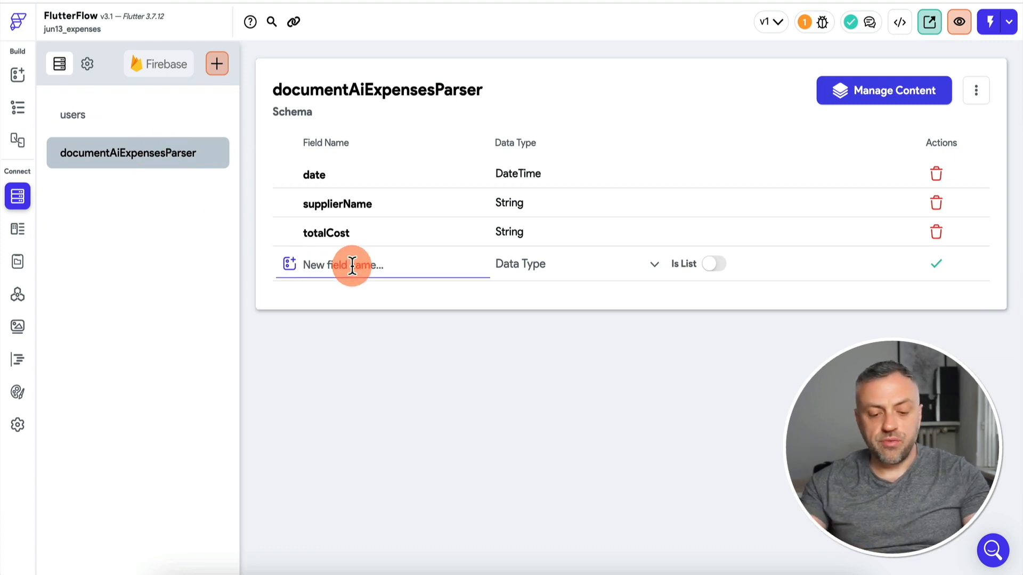
pyautogui.write('receiptImage')
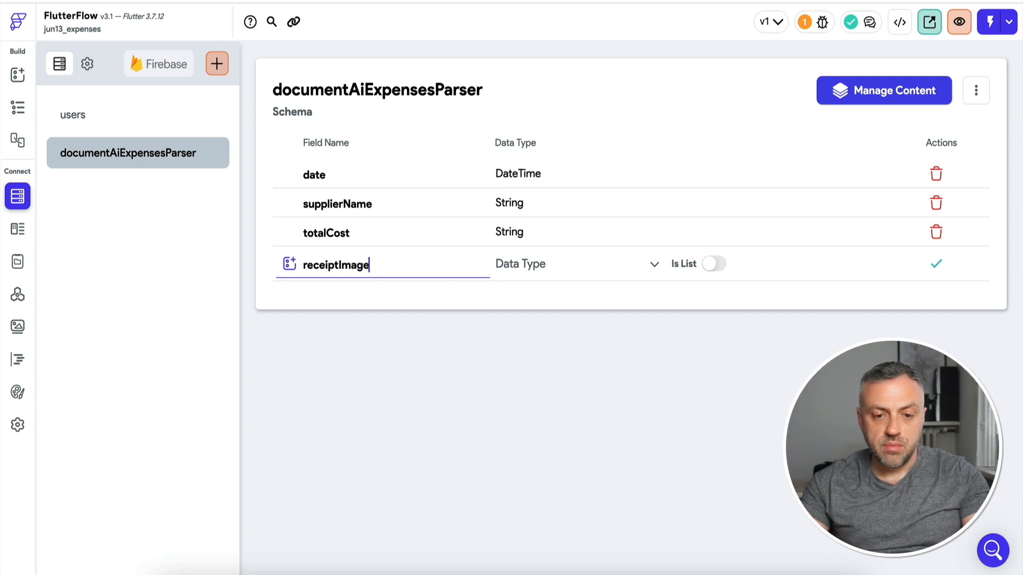
pyautogui.click(549, 275)
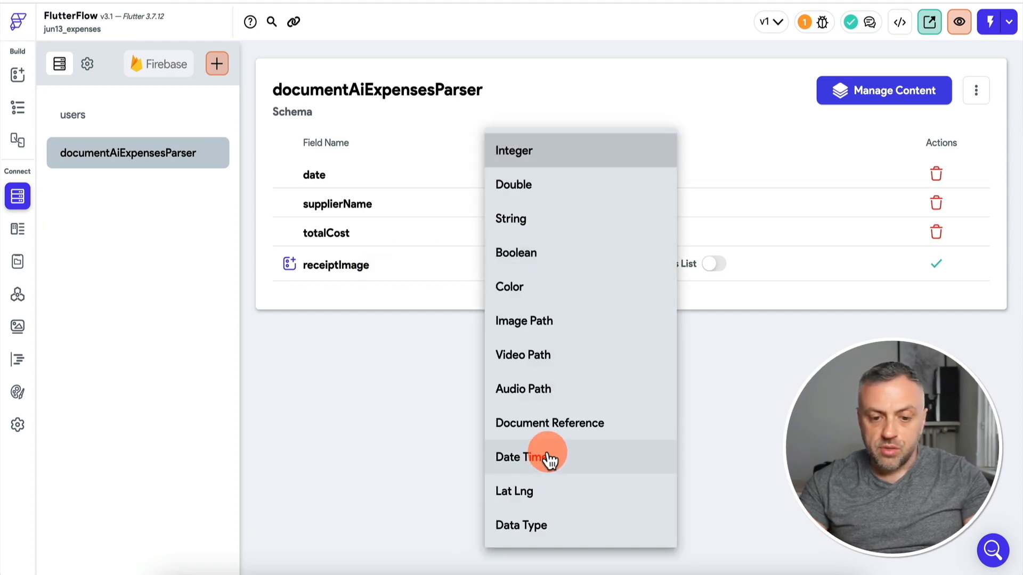
pyautogui.click(550, 526)
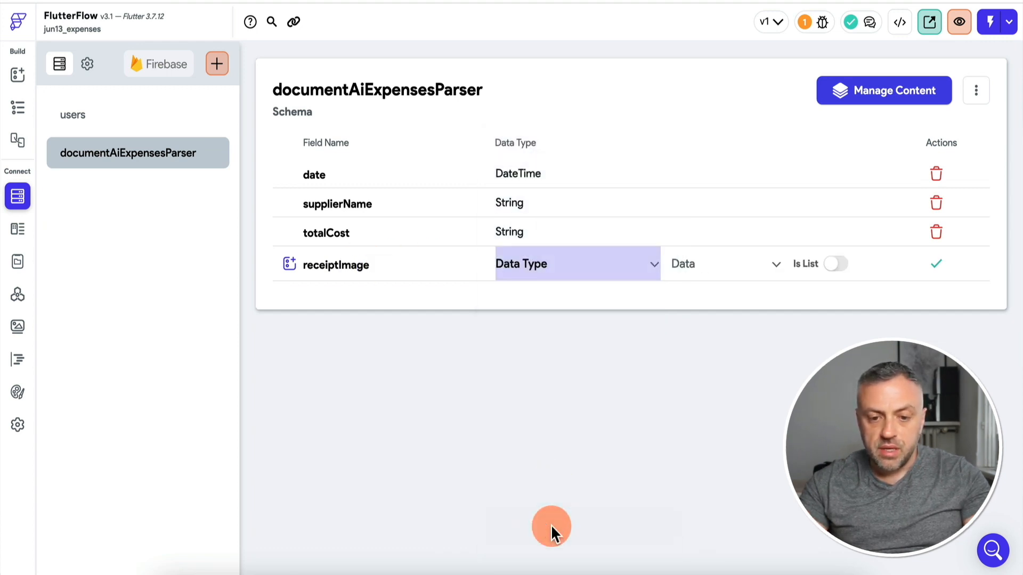
pyautogui.click(693, 276)
pyautogui.click(731, 273)
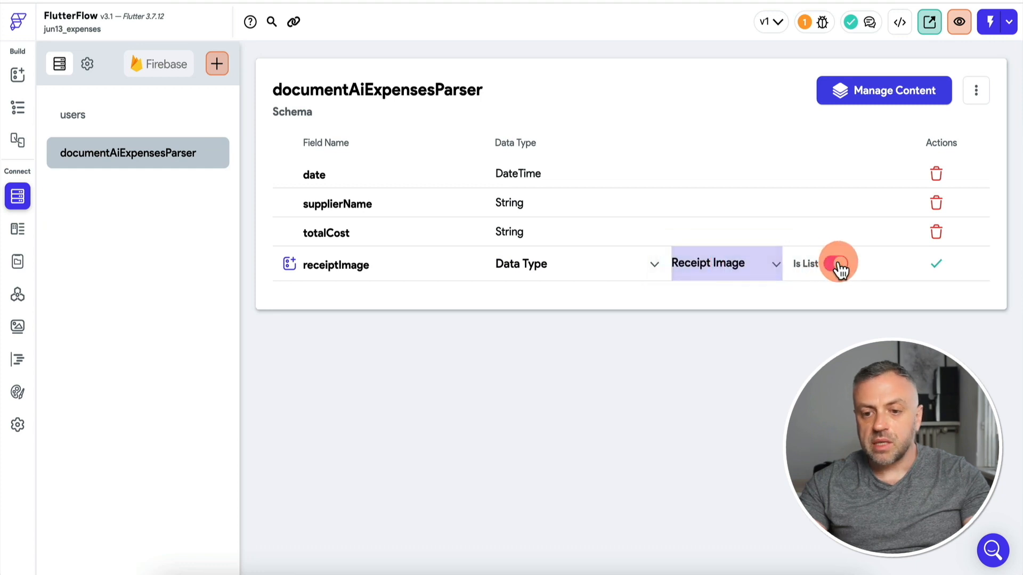
pyautogui.click(837, 264)
pyautogui.click(937, 264)
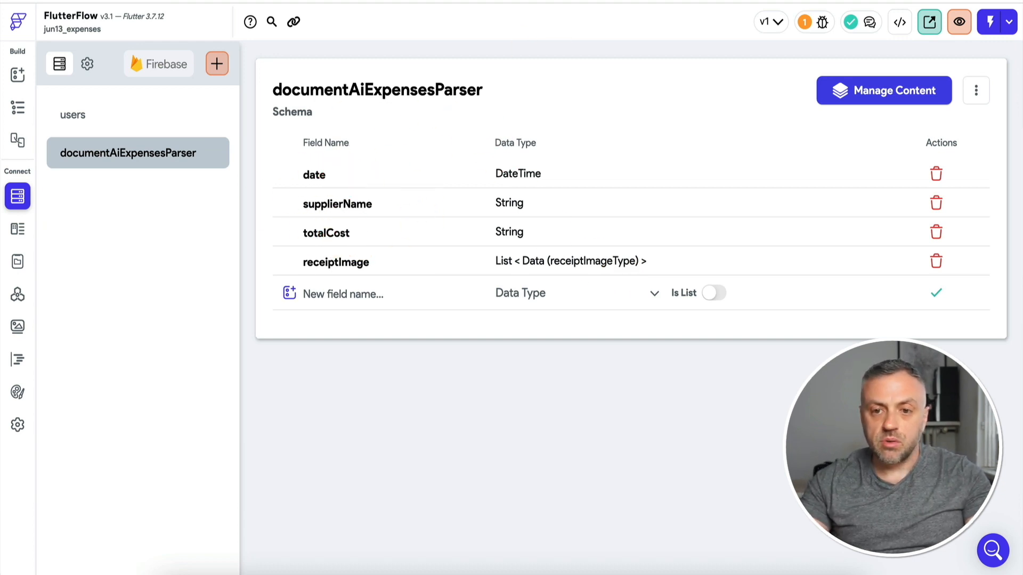
# - In the Add Receipt image's On Tap flow, chain a Create Document action for documentAiExpensesParser after the Firebase upload
pyautogui.click(18, 75)
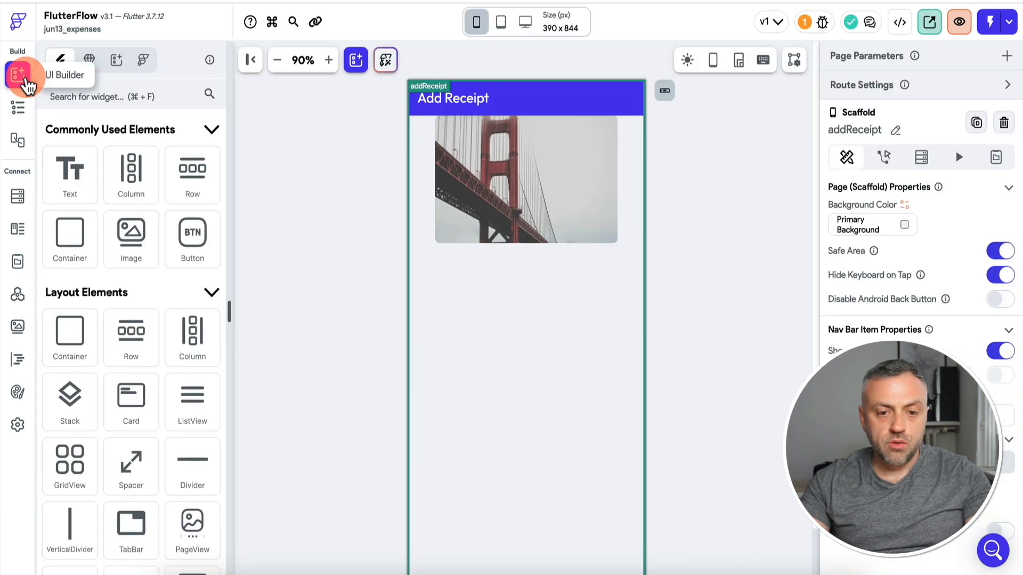
pyautogui.click(557, 193)
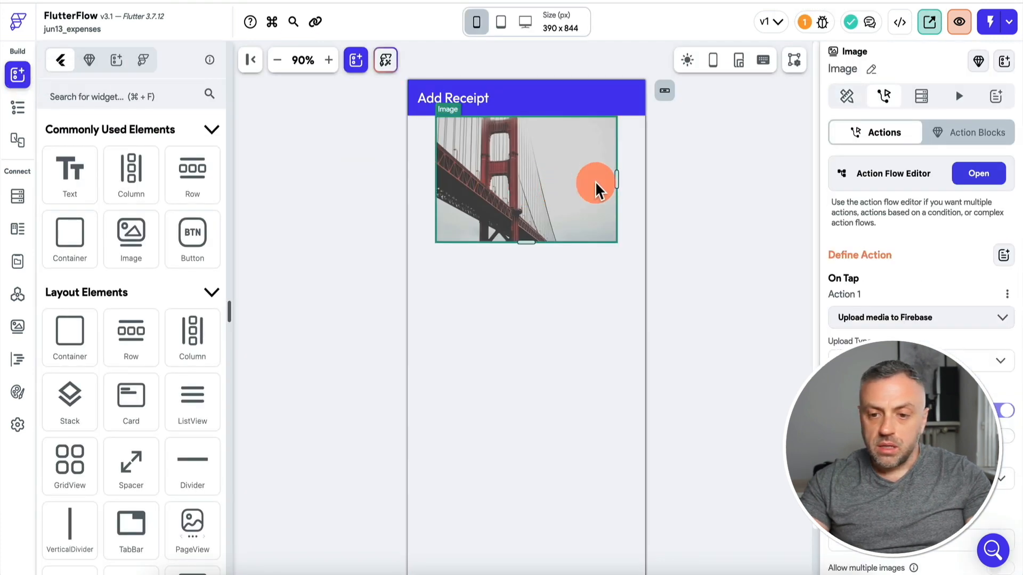
pyautogui.click(980, 175)
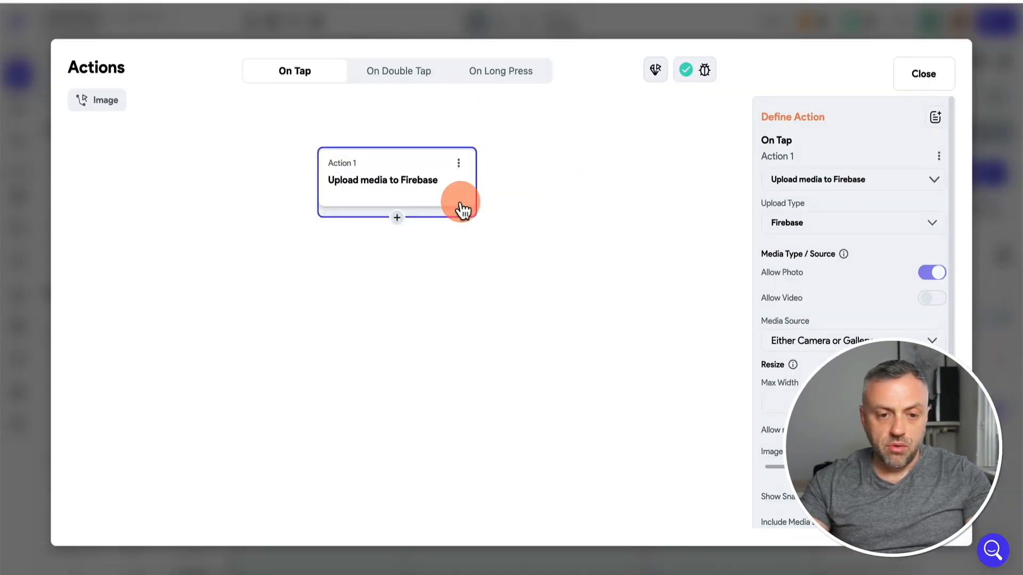
pyautogui.click(397, 218)
pyautogui.click(408, 252)
pyautogui.click(835, 213)
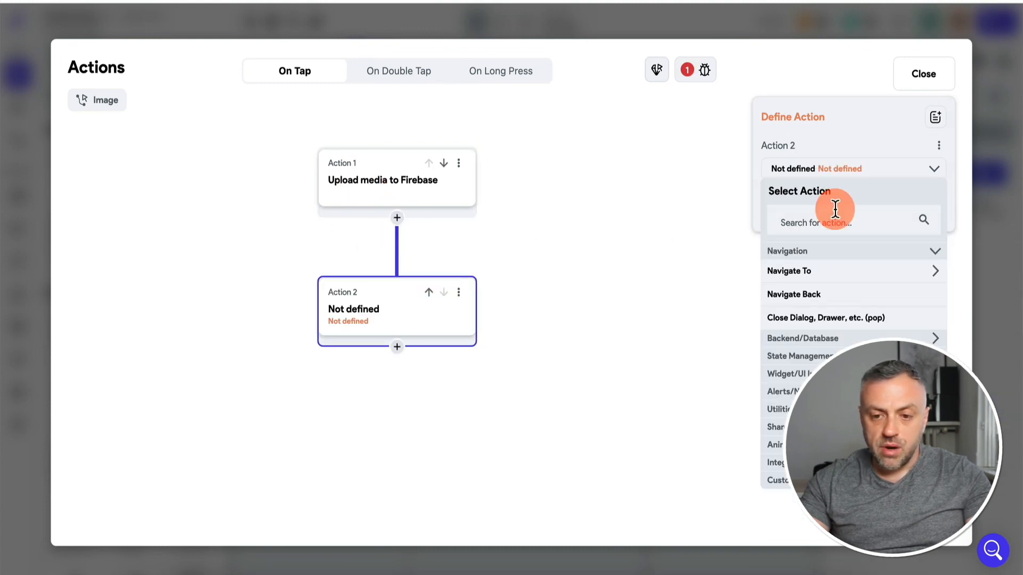
pyautogui.write('crea')
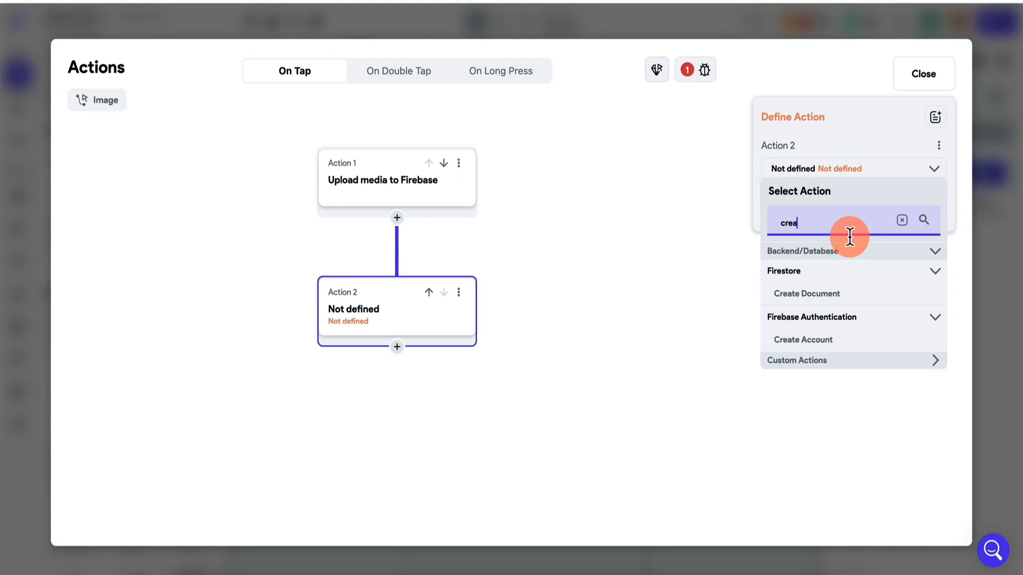
pyautogui.click(823, 296)
pyautogui.click(836, 216)
pyautogui.click(836, 216)
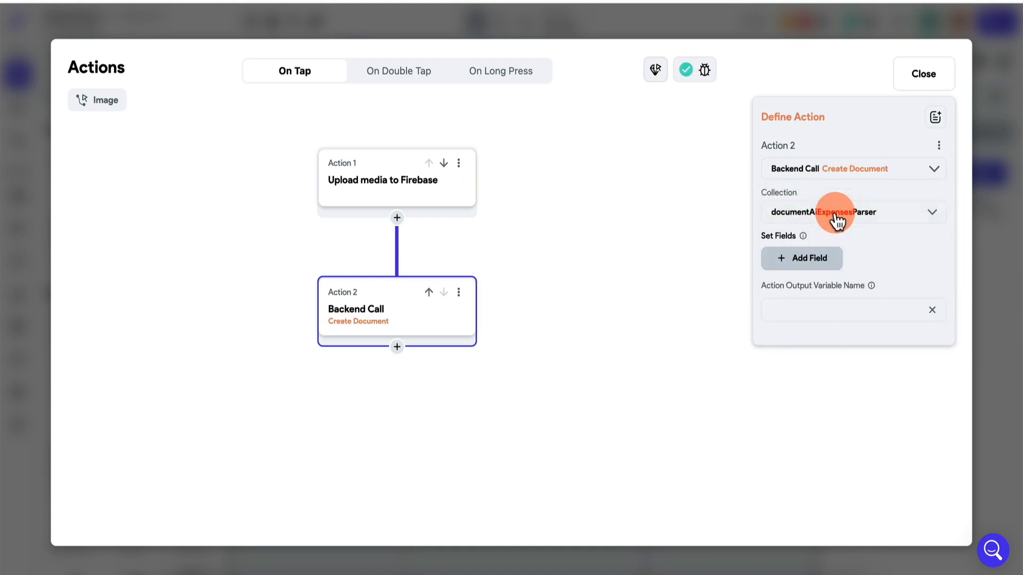
# - Add the collection fields to the Create Document action and remove date, supplierName and totalCost, keeping only receiptImage
pyautogui.click(811, 264)
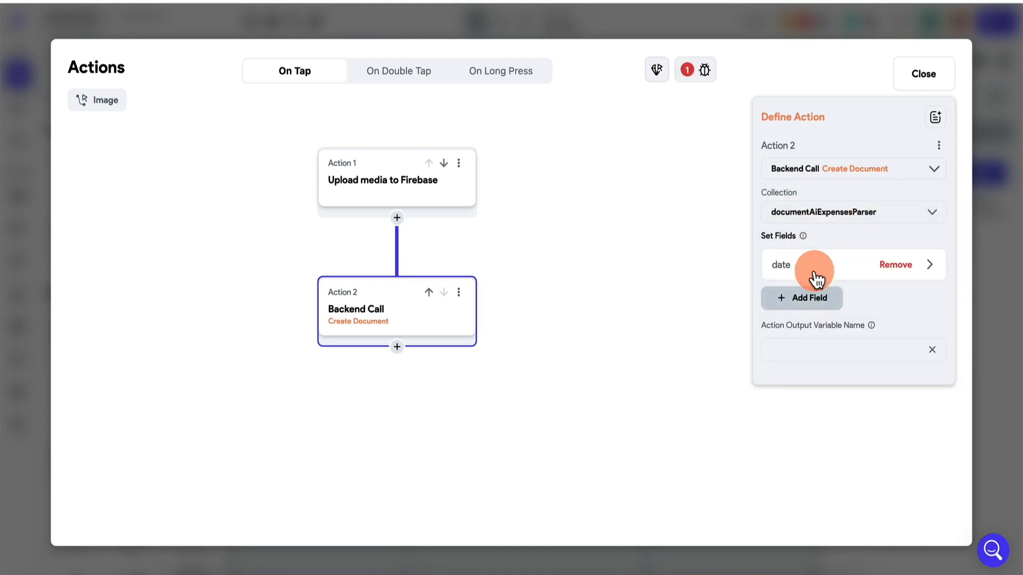
pyautogui.click(808, 308)
pyautogui.click(810, 334)
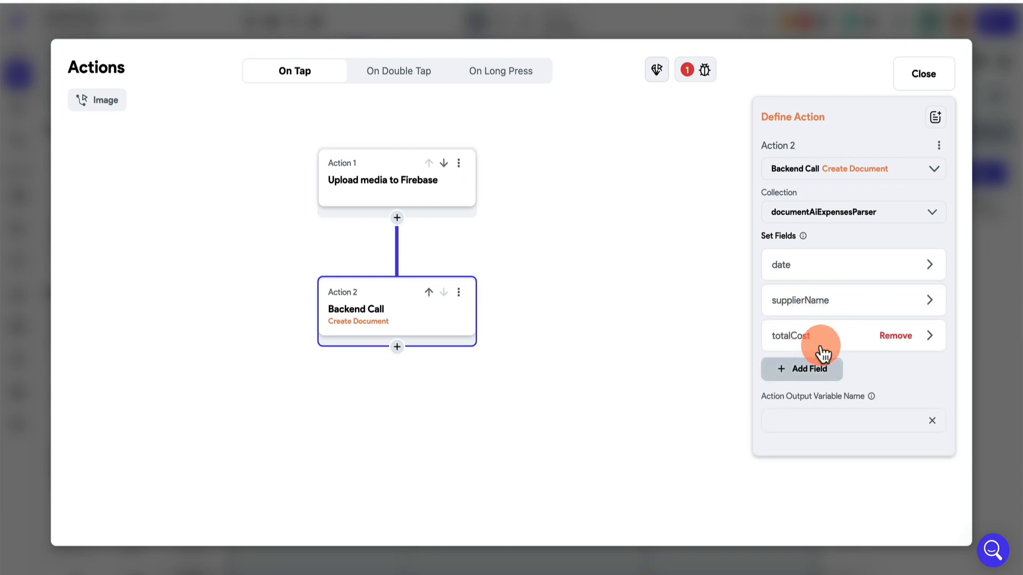
pyautogui.click(815, 368)
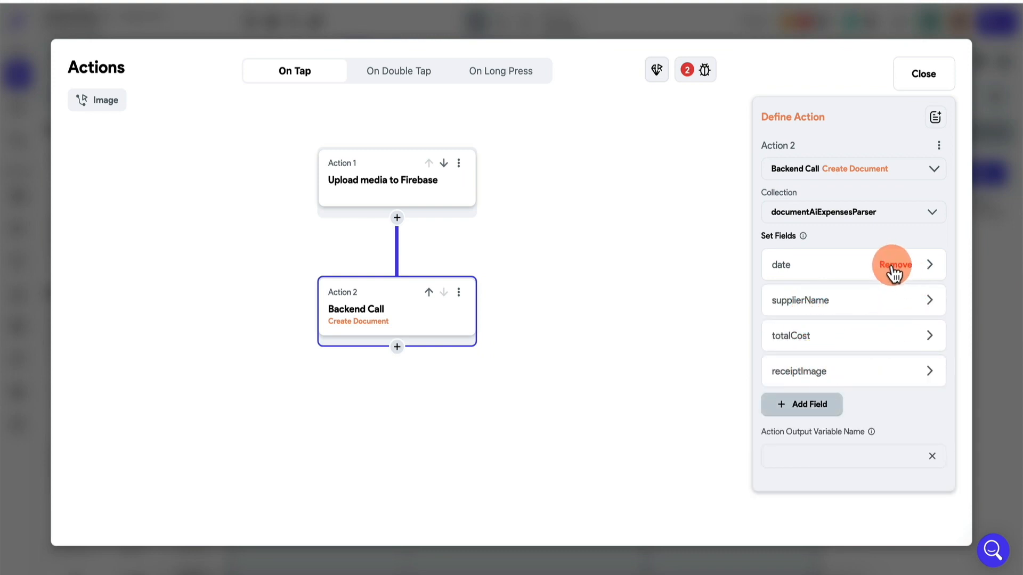
pyautogui.click(894, 266)
pyautogui.click(894, 266)
pyautogui.click(894, 266)
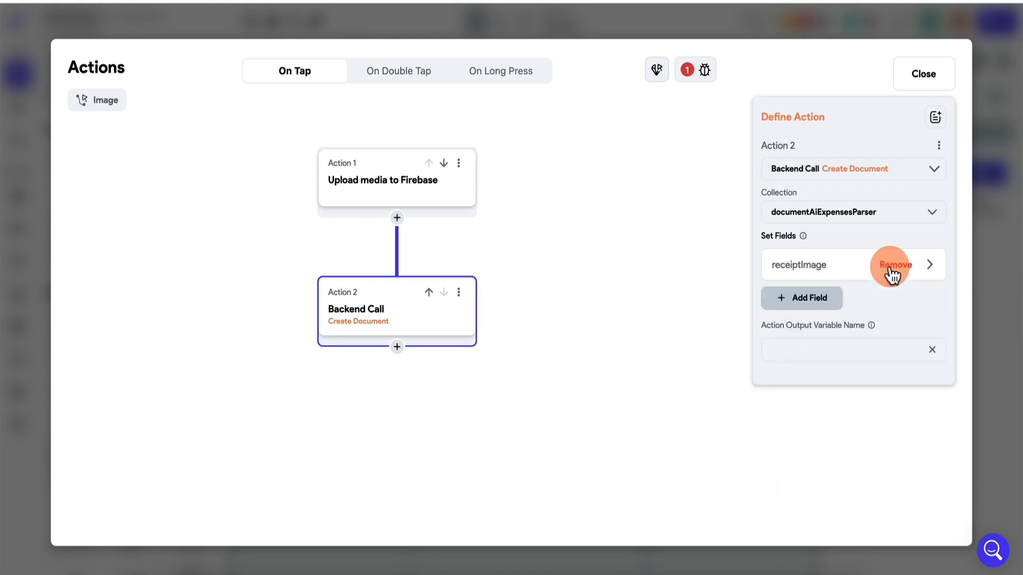
# - Set receiptImage's list update type to Add First Item, and add the downloadURL and type fields using Set Individual Fields
pyautogui.click(843, 282)
pyautogui.click(812, 401)
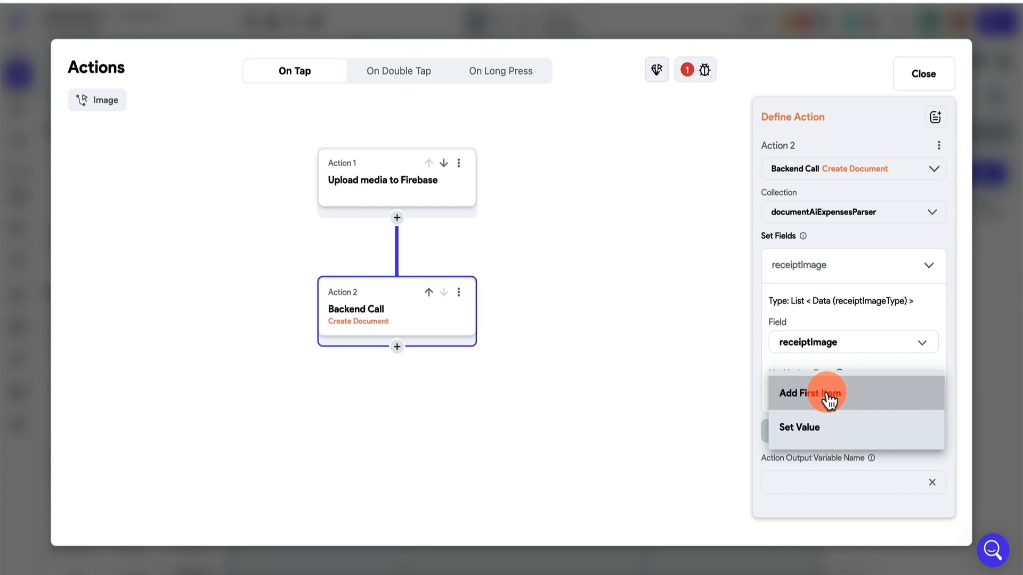
pyautogui.click(829, 399)
pyautogui.click(628, 229)
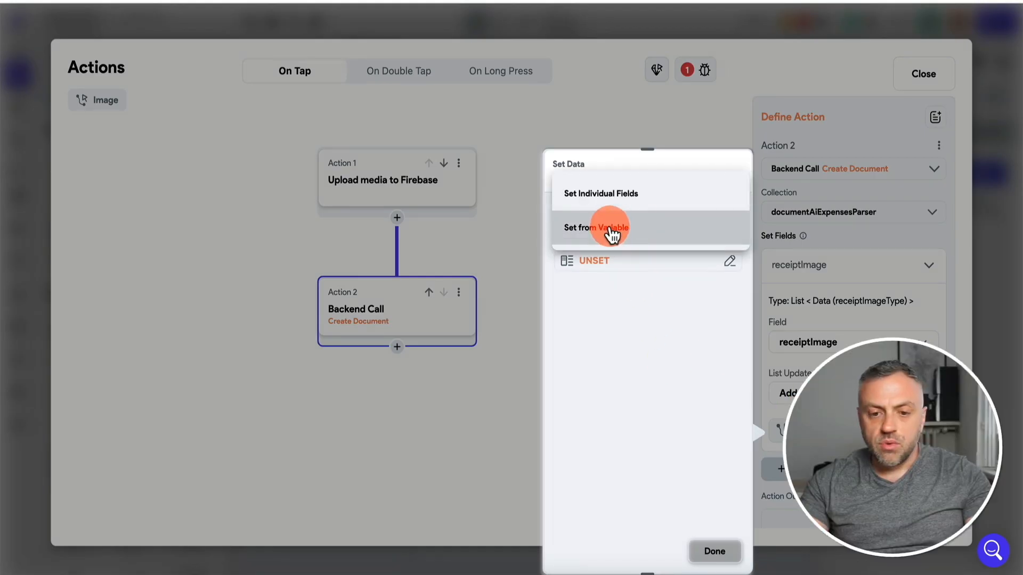
pyautogui.click(605, 195)
pyautogui.click(605, 292)
pyautogui.click(606, 303)
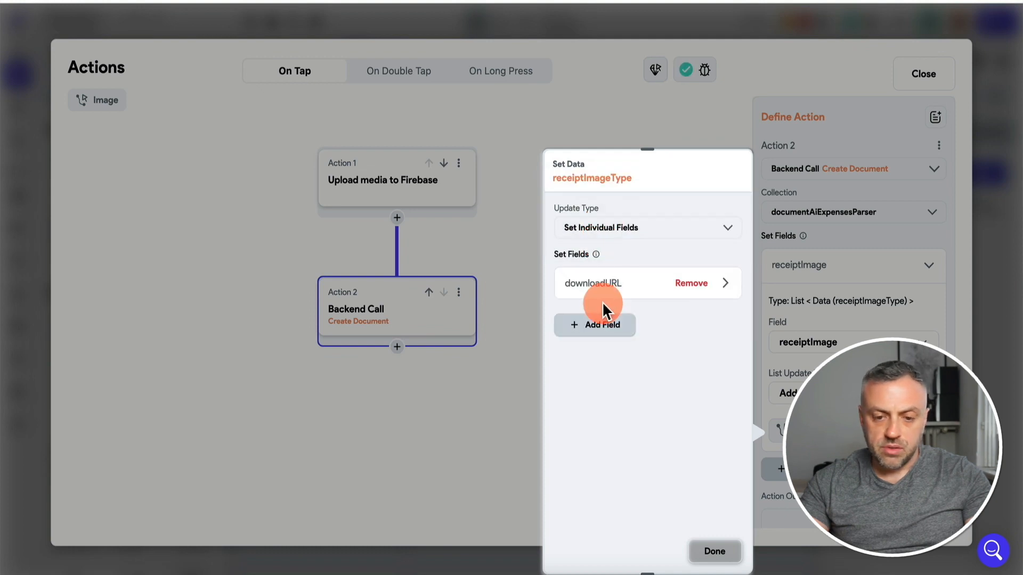
pyautogui.click(605, 333)
# - Set the downloadURL field's value source to From Variable, using the Uploaded File URL widget state
pyautogui.click(624, 292)
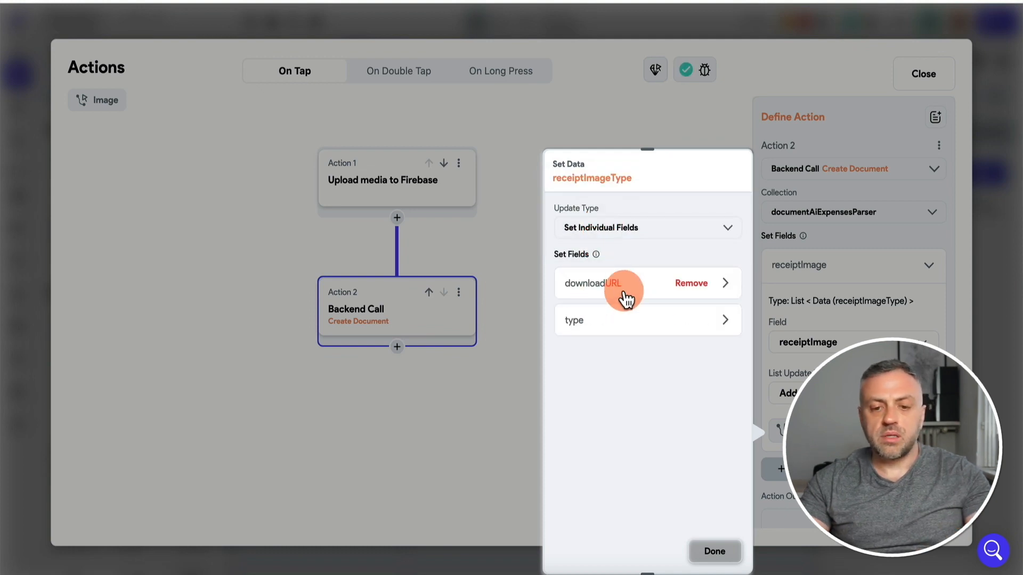
pyautogui.click(628, 292)
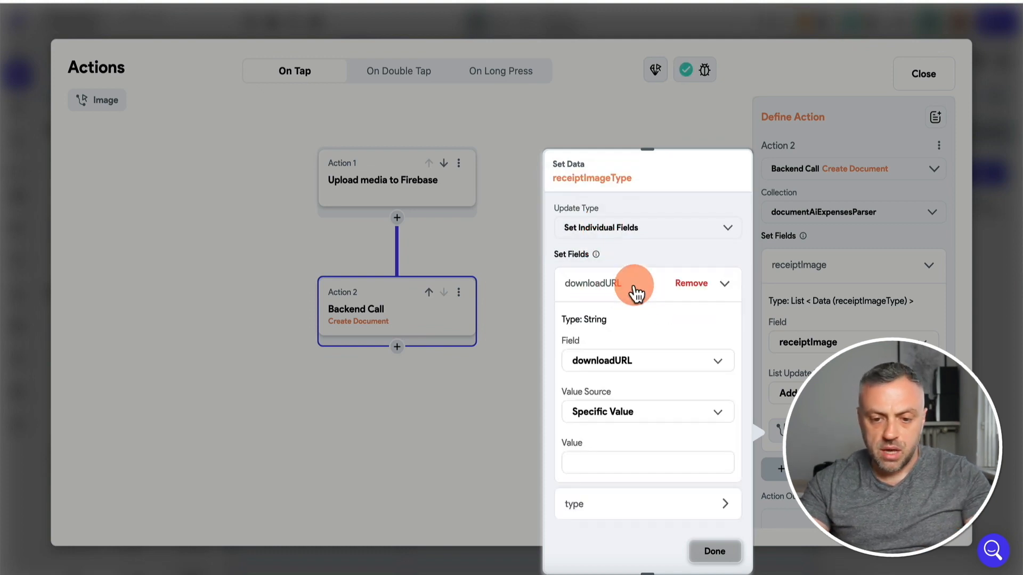
pyautogui.click(647, 418)
pyautogui.click(605, 454)
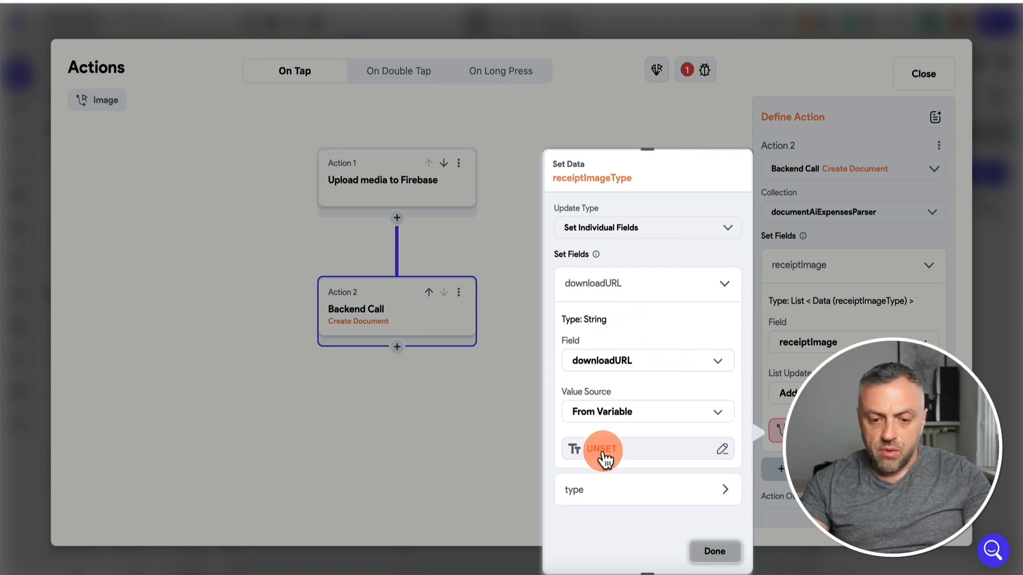
pyautogui.click(603, 449)
pyautogui.click(462, 434)
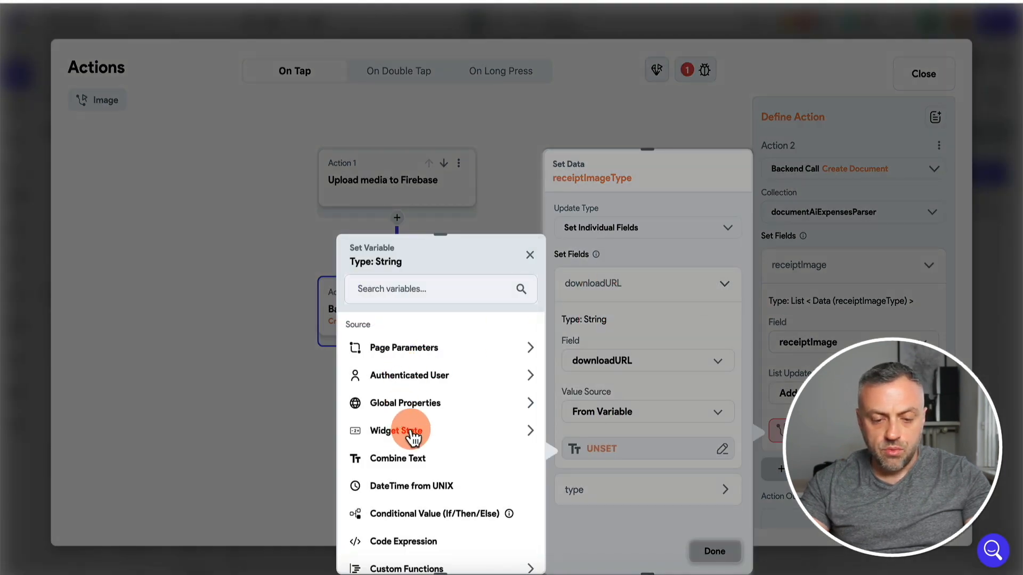
pyautogui.click(410, 478)
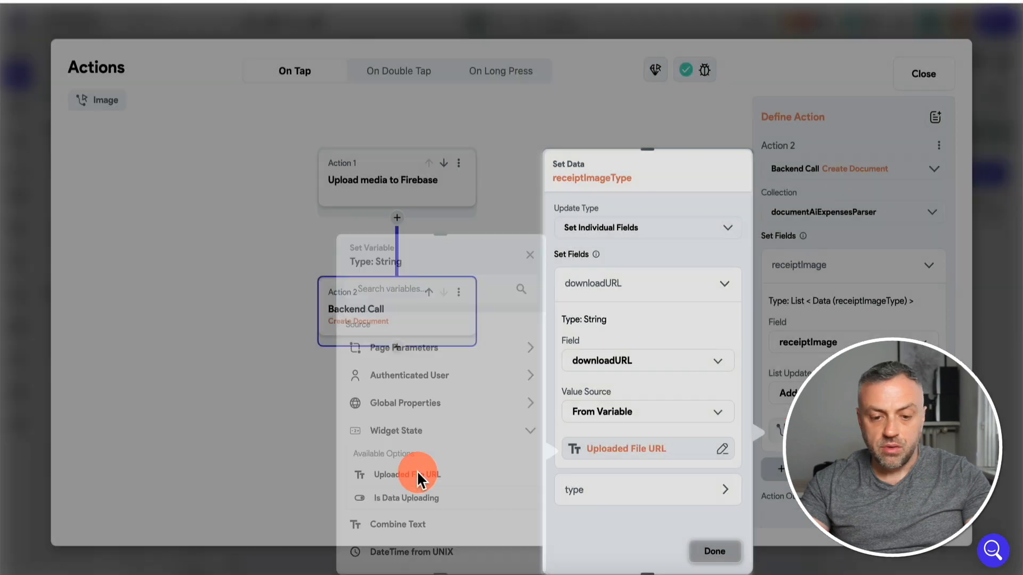
# - Set the type field to the specific value image/jpeg and finish the receiptImageType data
pyautogui.click(599, 486)
pyautogui.click(628, 493)
pyautogui.click(719, 554)
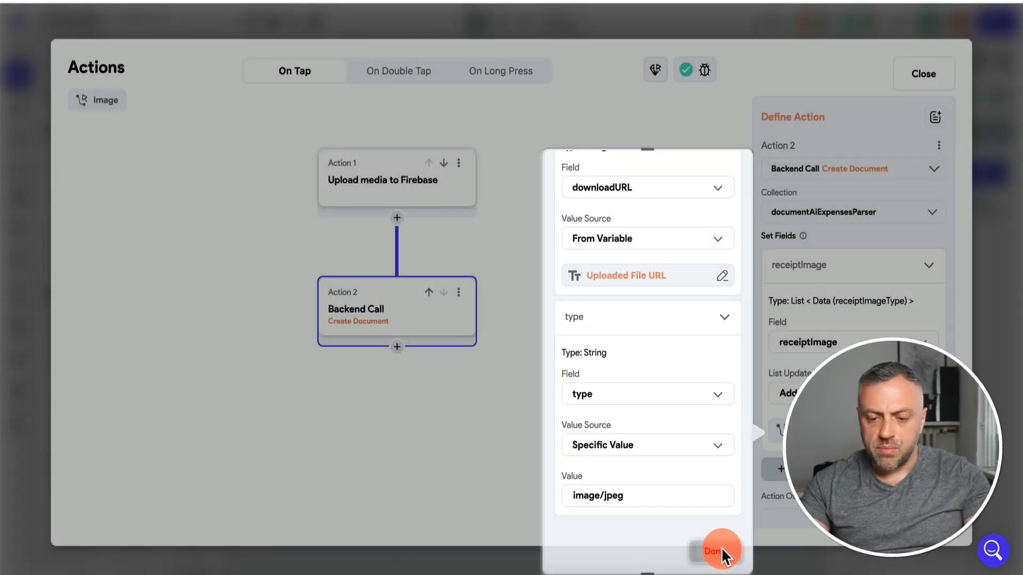
pyautogui.click(720, 552)
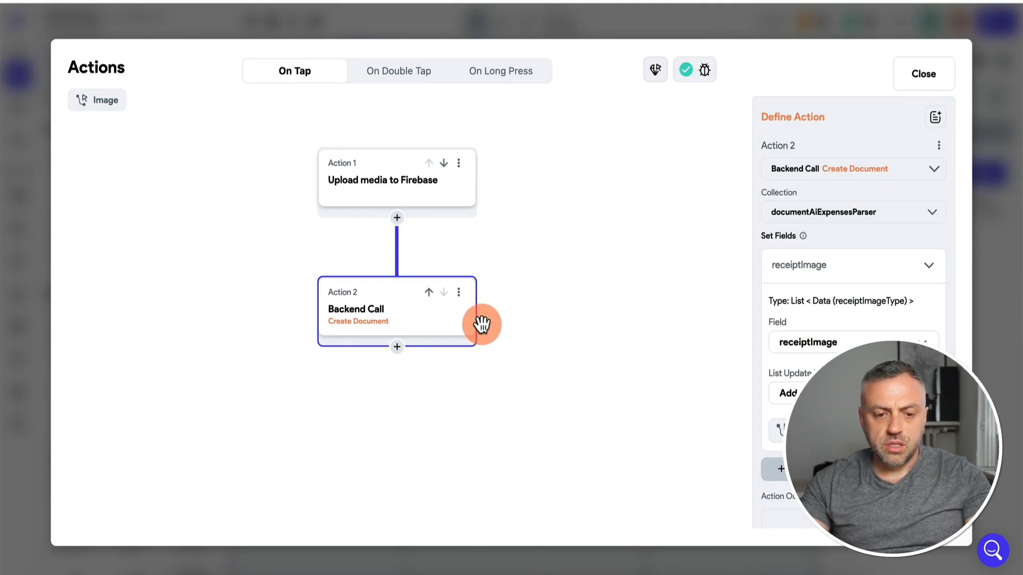
# - Chain a Show Snack Bar action after the Create Document call with the message IMAGE UPLOADED!
pyautogui.click(396, 347)
pyautogui.click(397, 378)
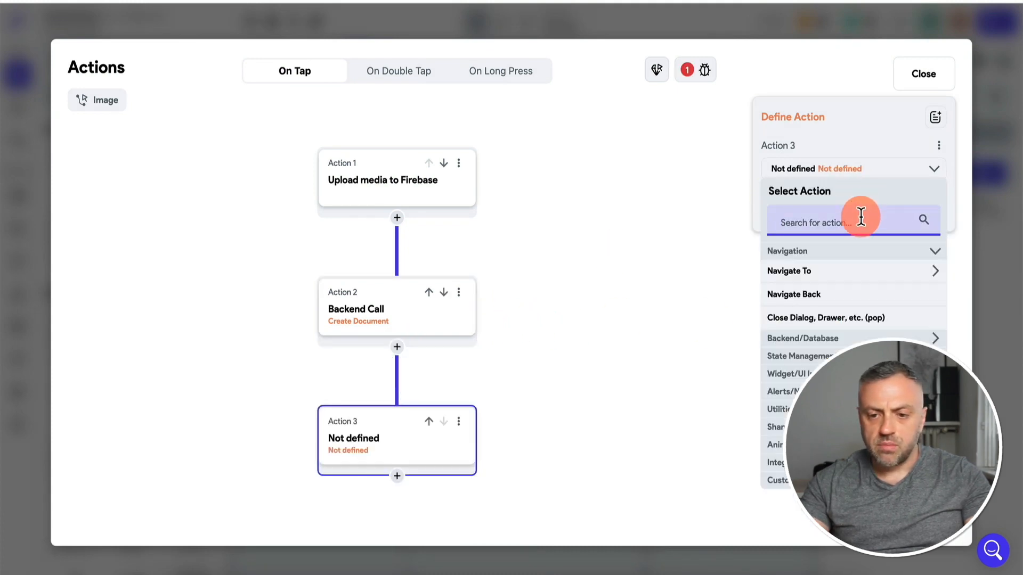
pyautogui.write('sna')
pyautogui.click(799, 272)
pyautogui.click(805, 333)
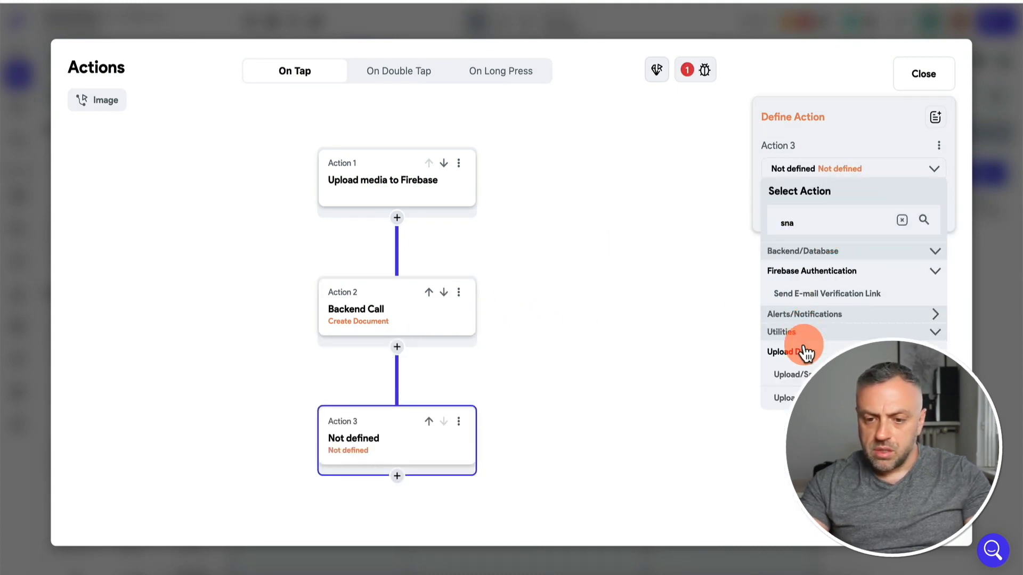
pyautogui.click(825, 315)
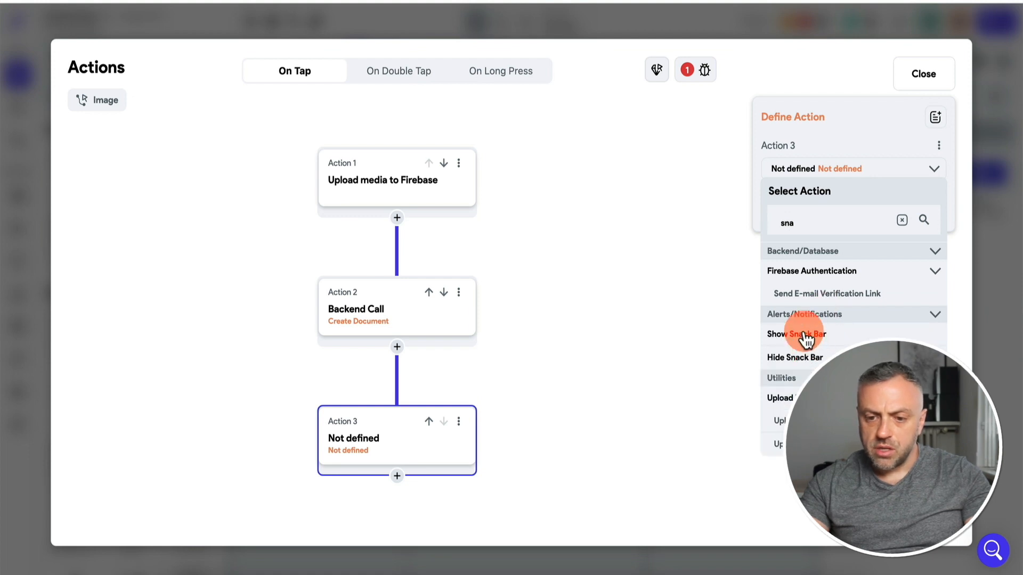
pyautogui.click(805, 334)
pyautogui.click(822, 266)
pyautogui.write('IMAGE UPLOADED!')
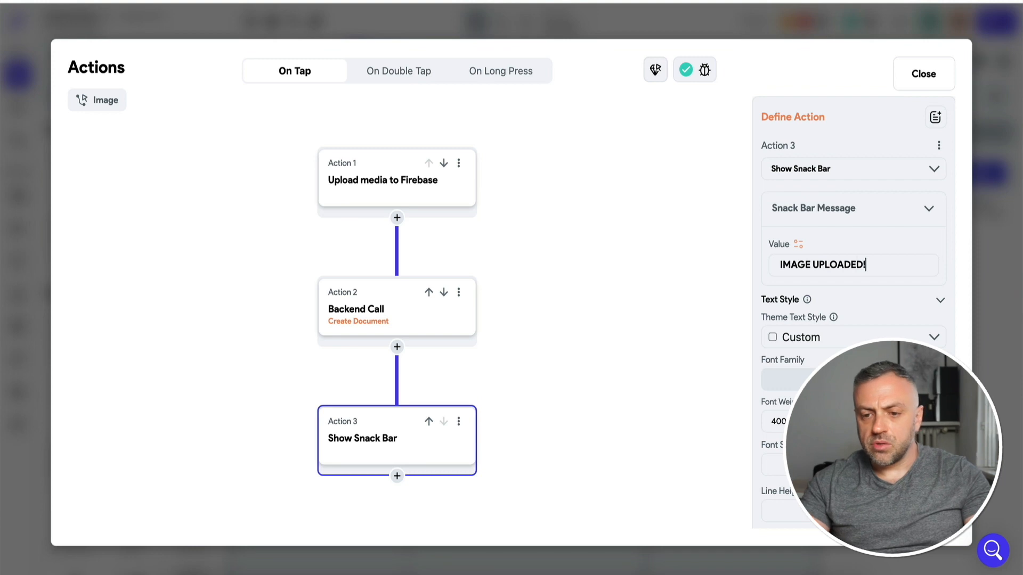
pyautogui.scroll(-4, 852, 347)
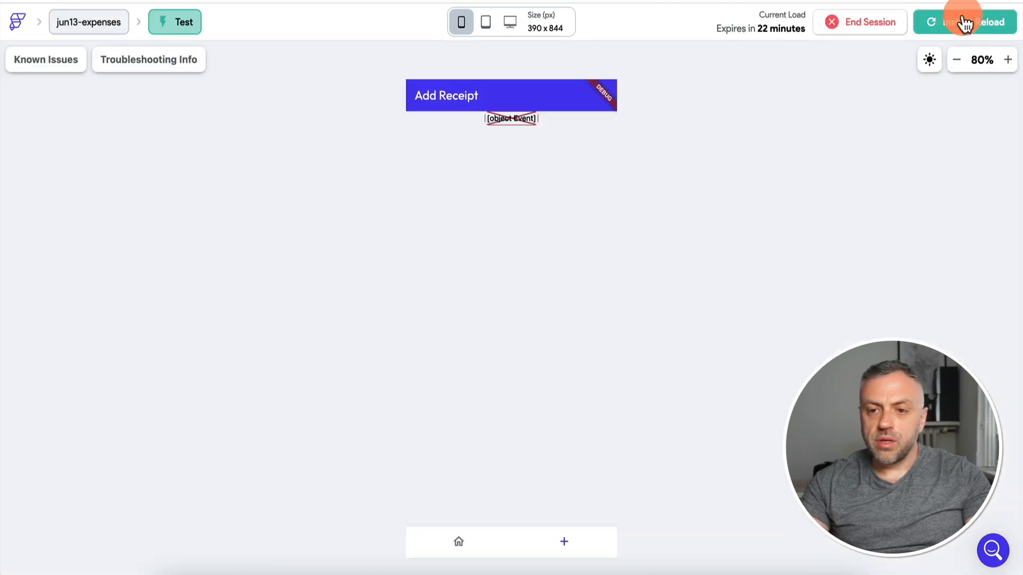
# - In a reloaded test session, upload receipt4.jpg on the Add Receipt page and check the Homepage expense list
pyautogui.click(960, 20)
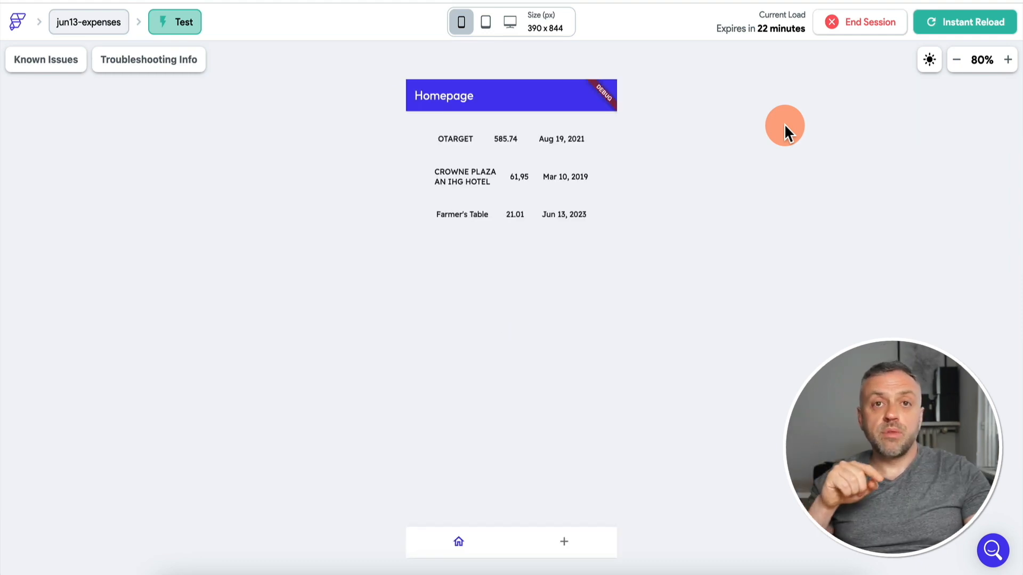
pyautogui.click(565, 541)
pyautogui.click(511, 118)
pyautogui.click(525, 552)
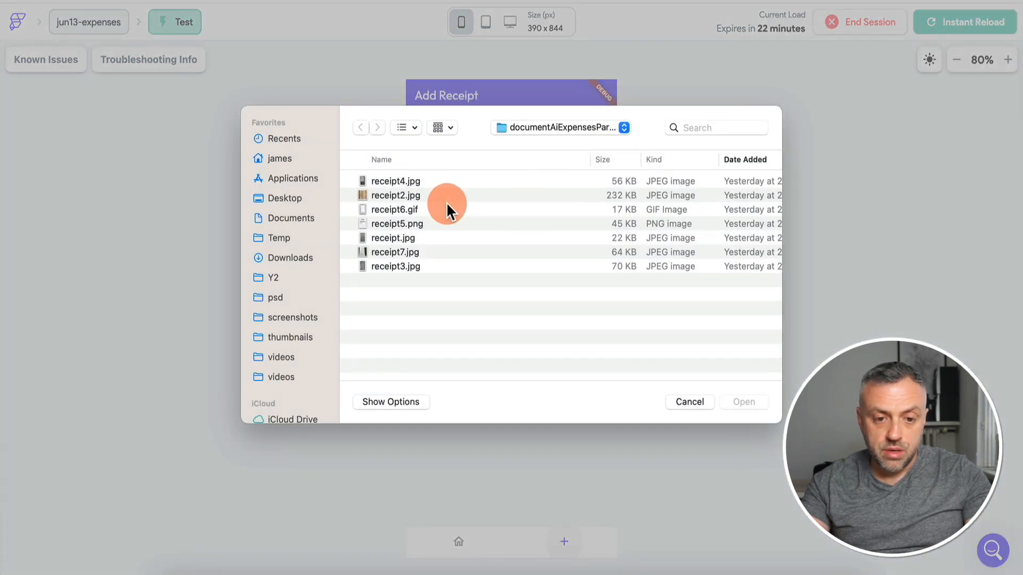
pyautogui.click(439, 182)
pyautogui.press('space')
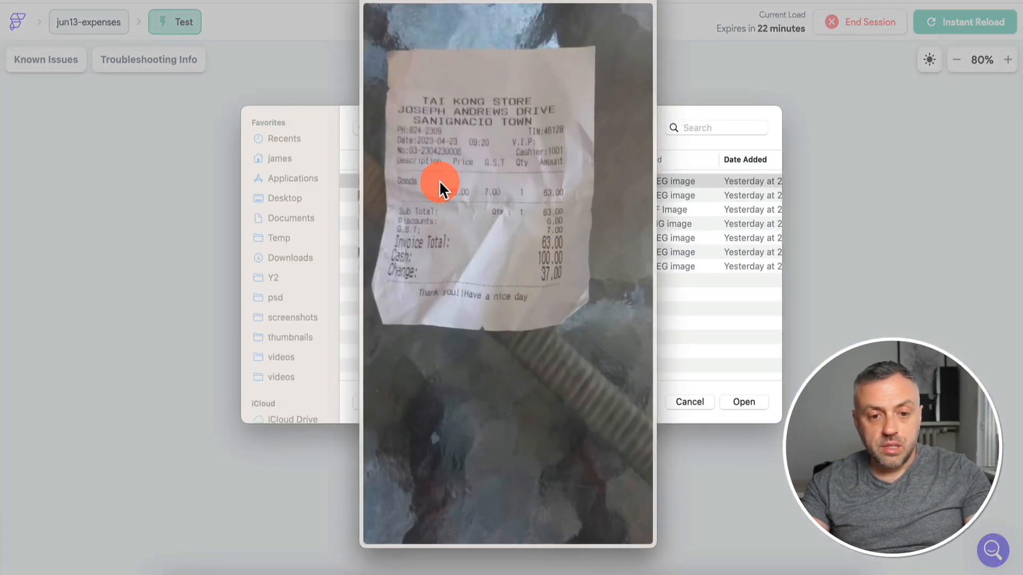
pyautogui.press('space')
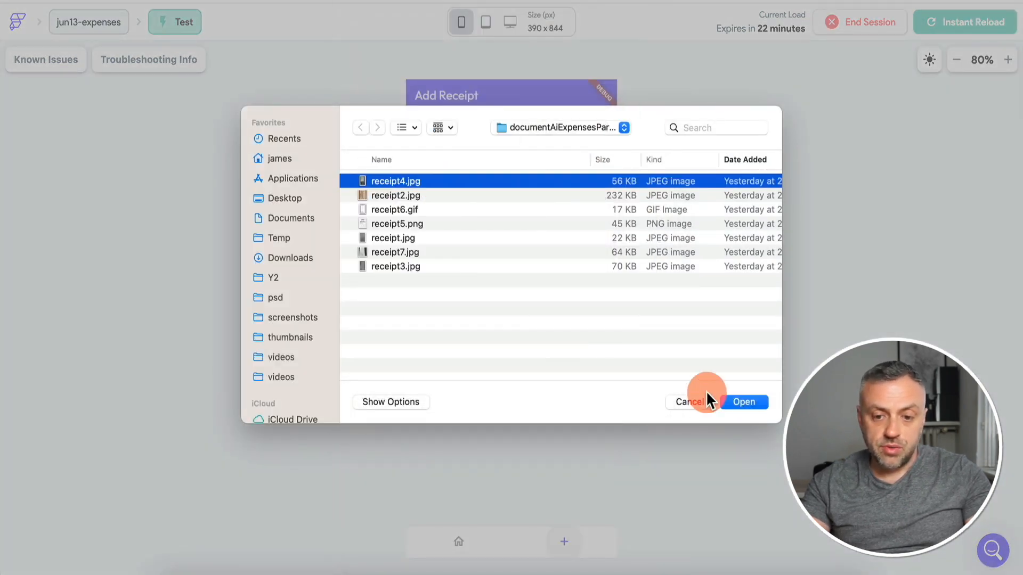
pyautogui.click(750, 401)
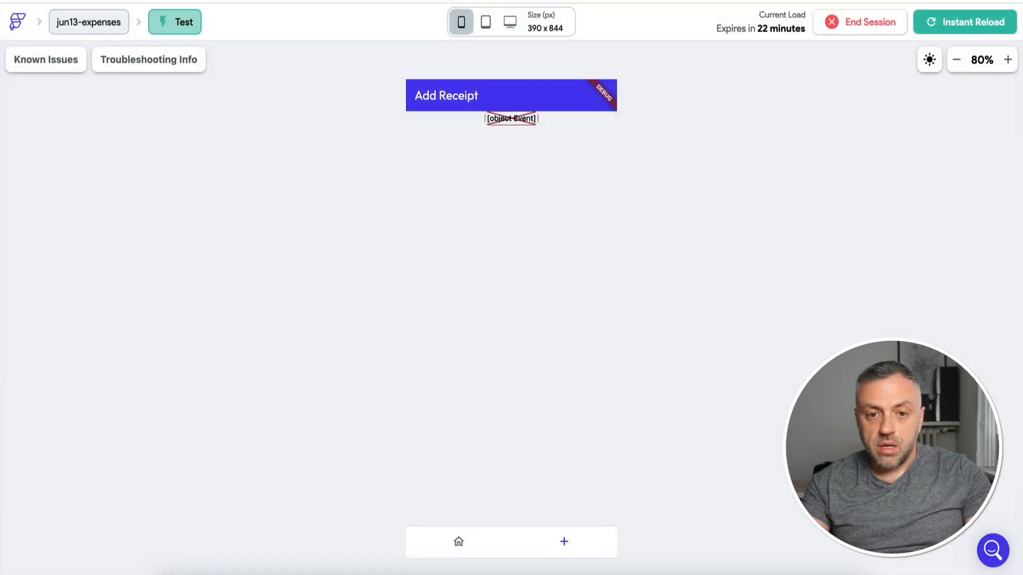
pyautogui.click(690, 30)
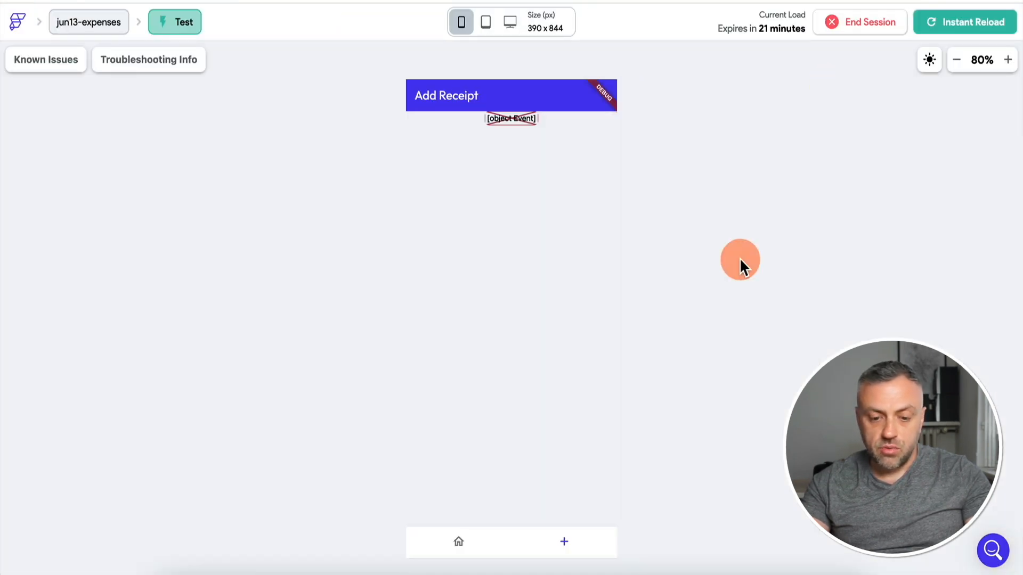
pyautogui.click(459, 544)
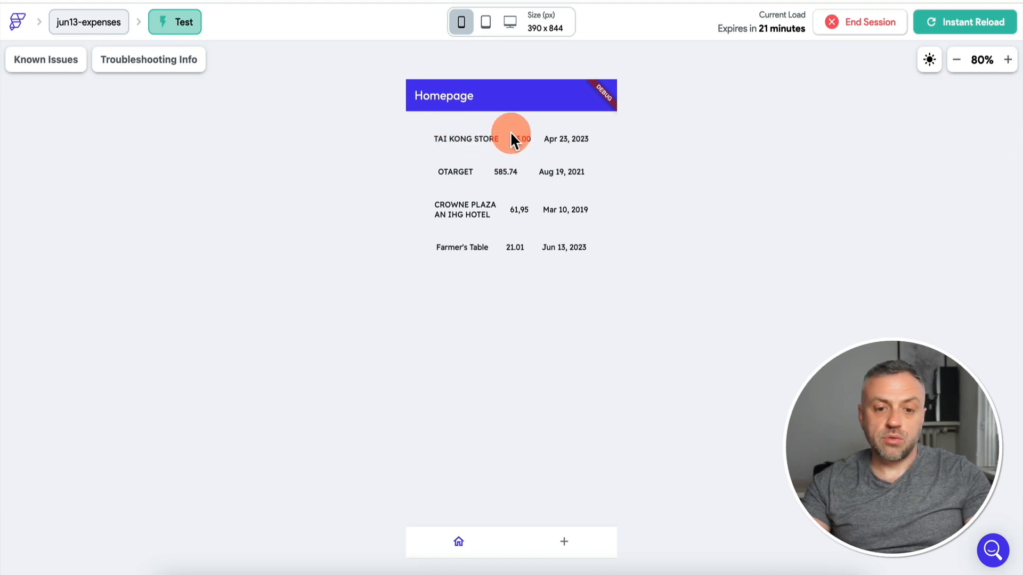
# - Upload receipt7.jpg on the Add Receipt page, and check its entry in the Rowy table and the Homepage list
pyautogui.click(564, 548)
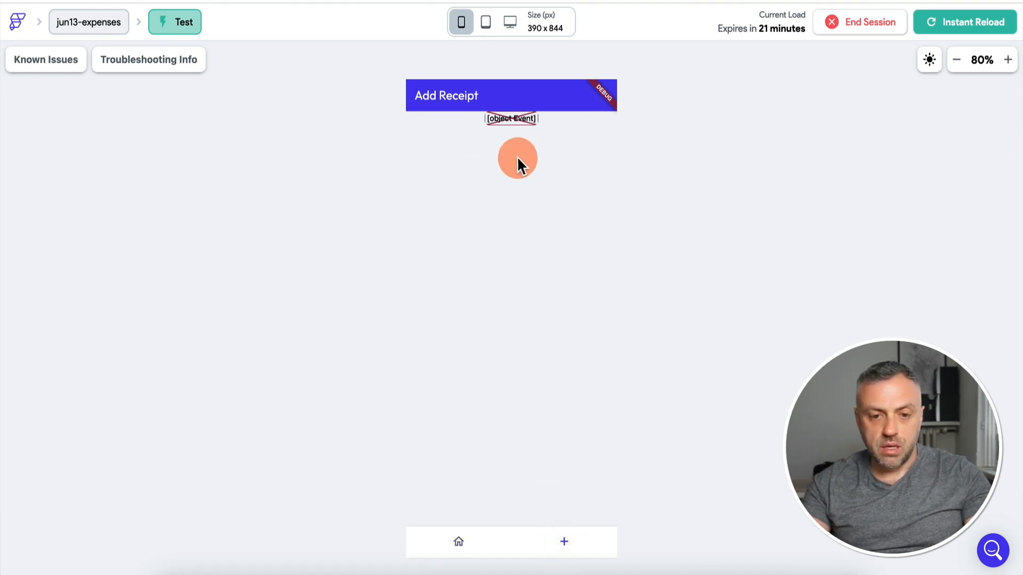
pyautogui.click(525, 128)
pyautogui.click(510, 541)
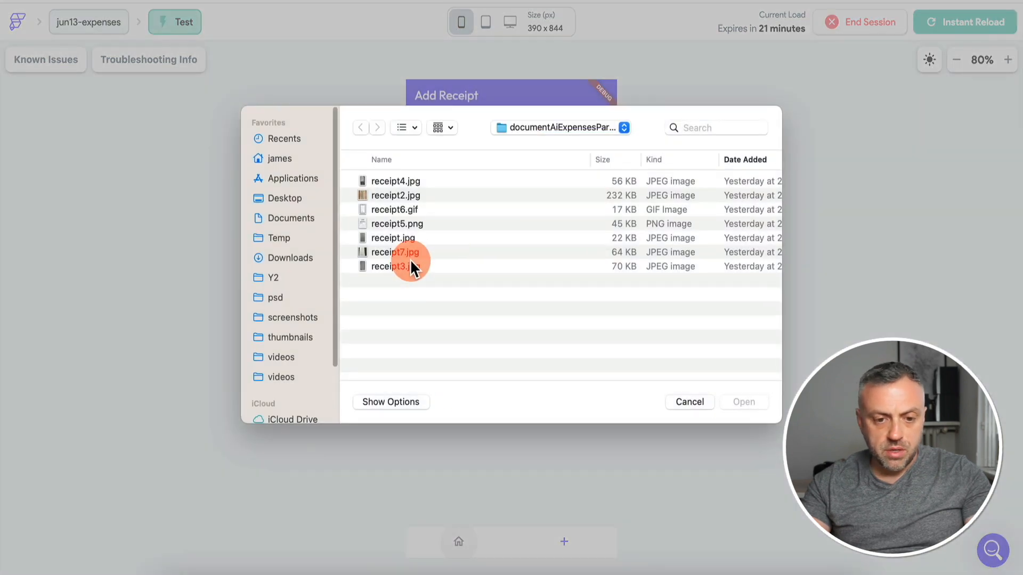
pyautogui.click(410, 256)
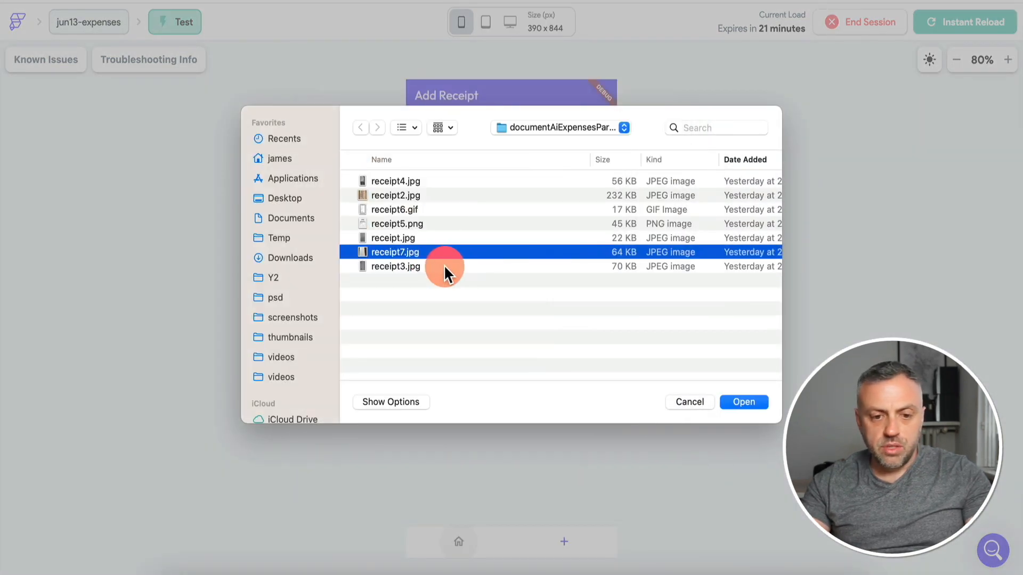
pyautogui.click(745, 401)
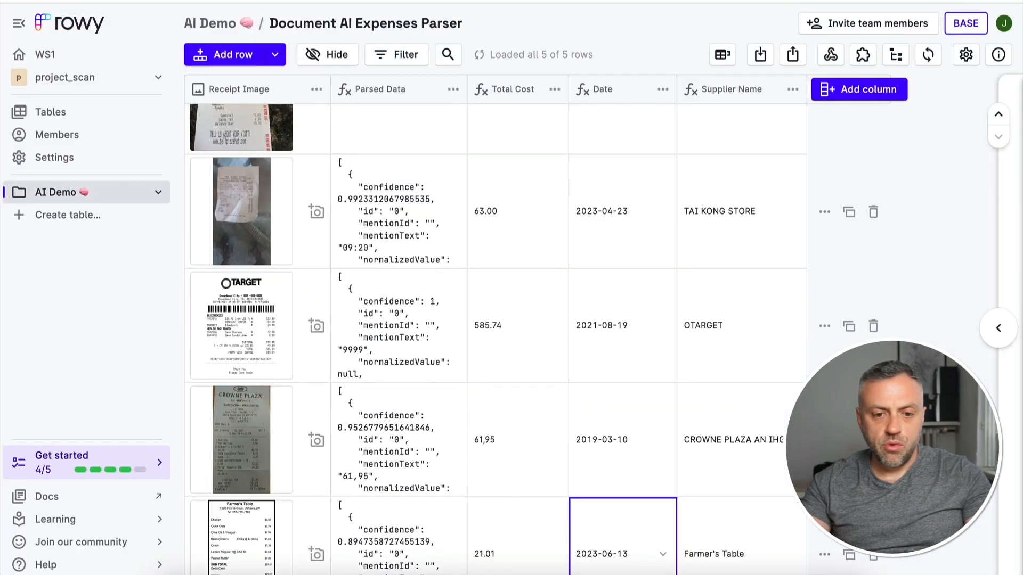
pyautogui.click(296, 135)
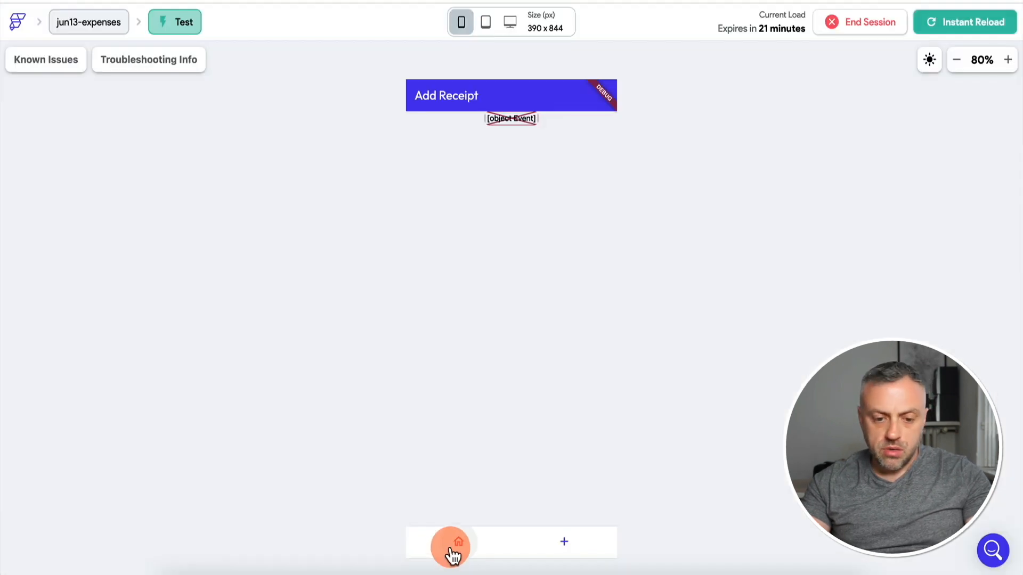
pyautogui.click(456, 551)
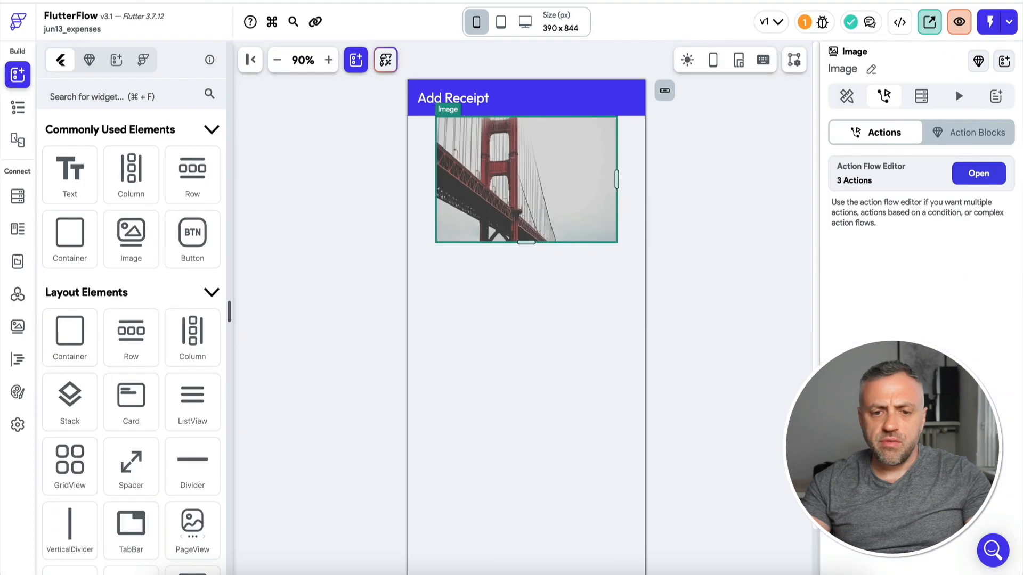
# - Edit the homepage ListView's backend query to order its documents by supplierName in increasing order
pyautogui.click(22, 111)
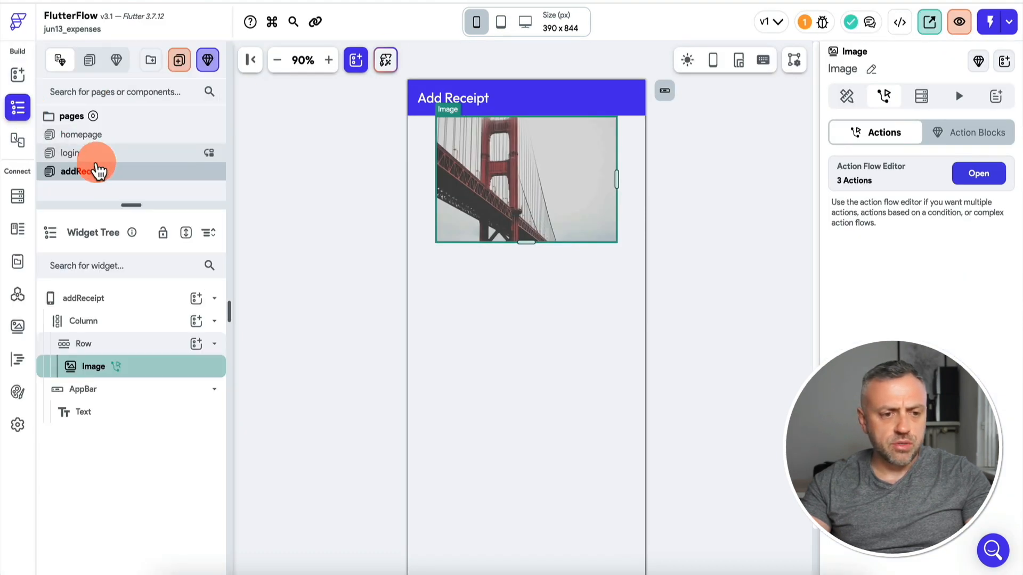
pyautogui.click(121, 135)
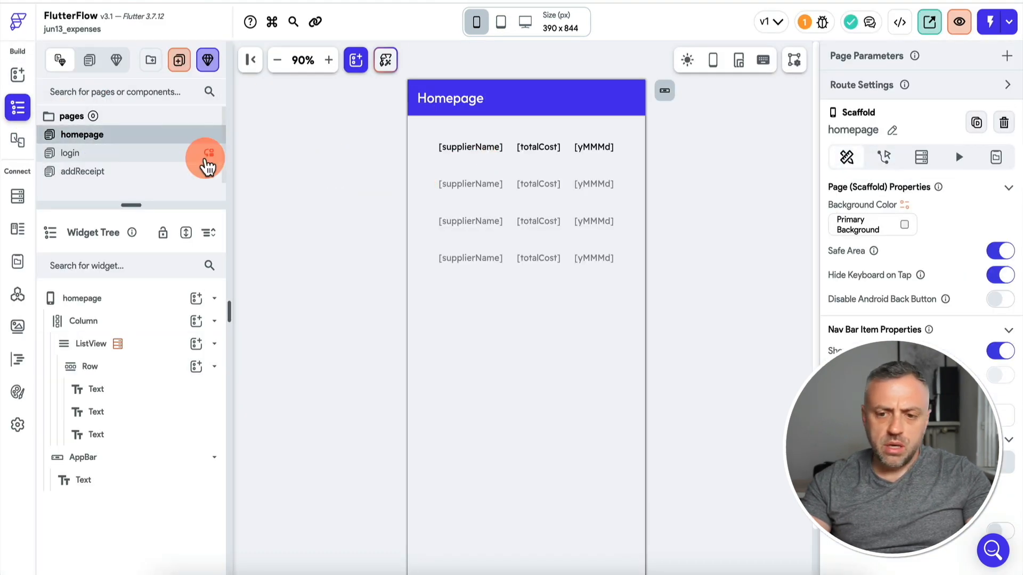
pyautogui.click(152, 351)
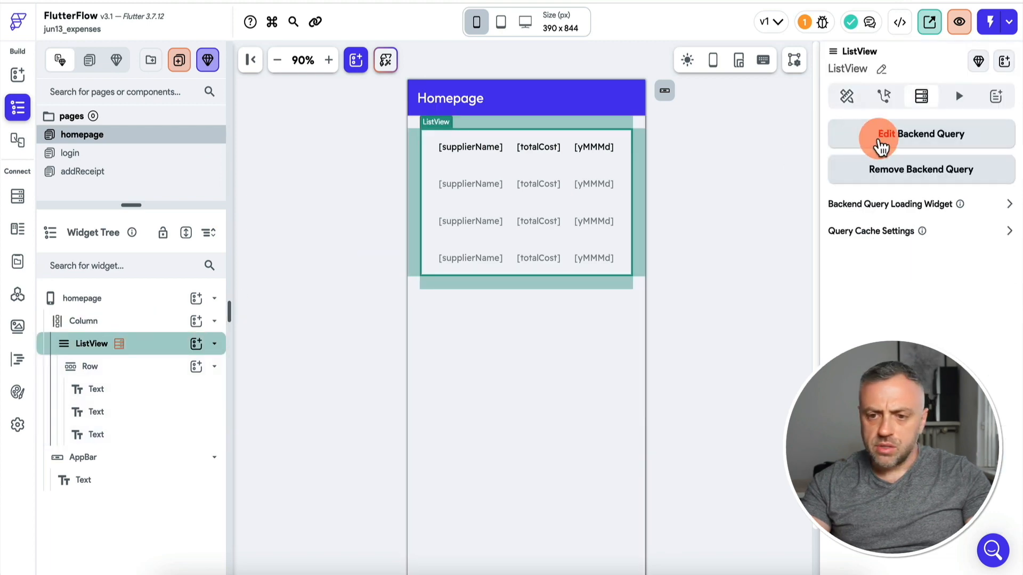
pyautogui.click(903, 137)
pyautogui.scroll(-5, 683, 299)
pyautogui.click(667, 322)
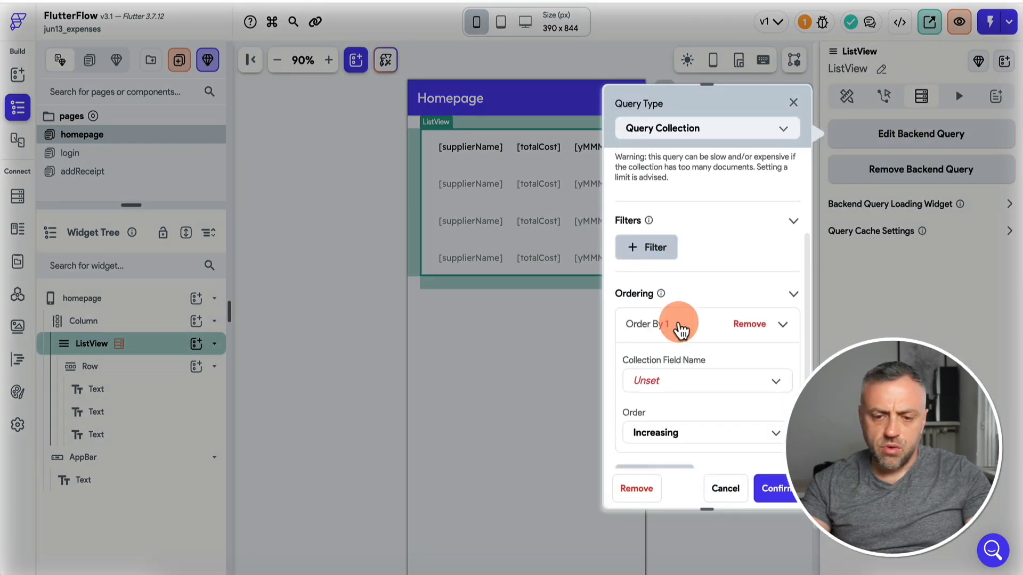
pyautogui.scroll(-3, 692, 320)
pyautogui.click(738, 264)
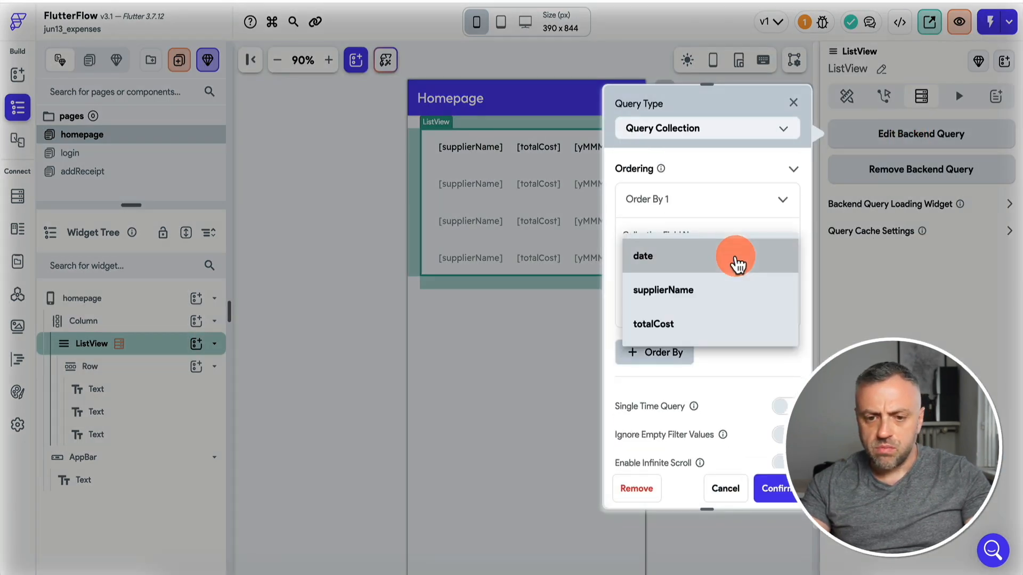
pyautogui.click(719, 290)
pyautogui.click(771, 487)
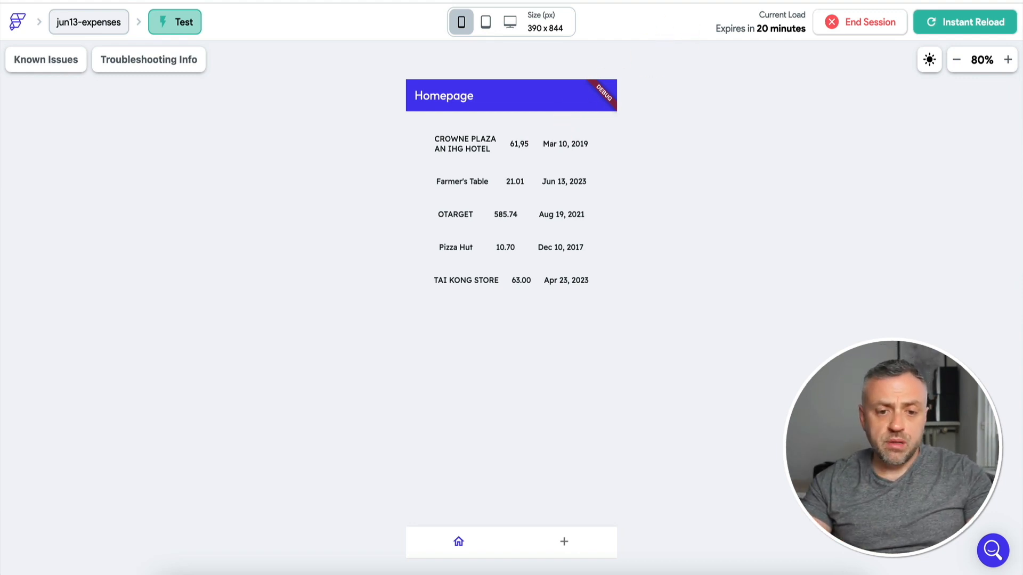
# - Switch to Rowy and review the receipts in the Document AI Expenses Parser table
pyautogui.click(815, 0)
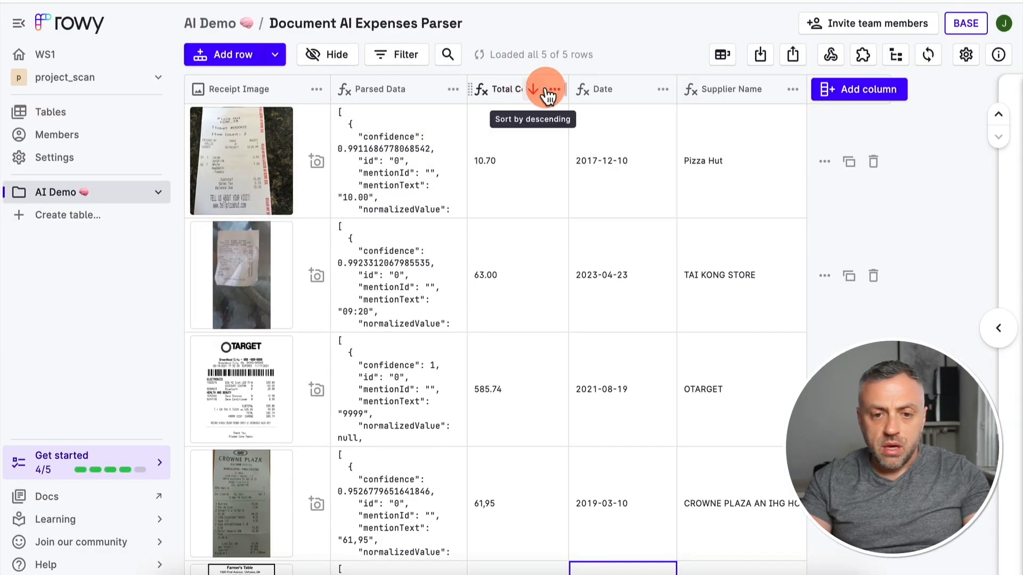
# - Open the Total Cost column's configuration, examine its derivative script, and close it without saving
pyautogui.click(555, 89)
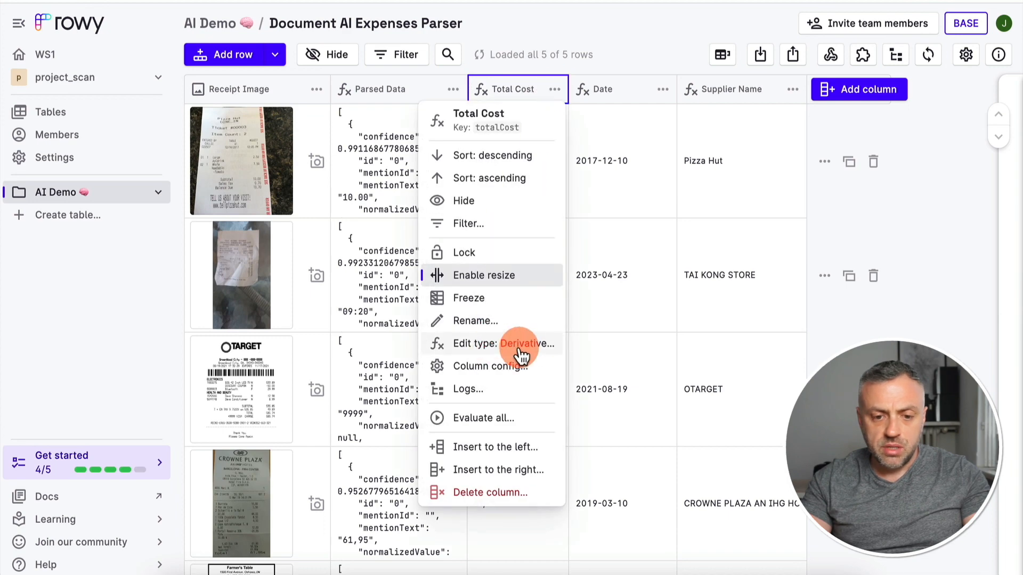
pyautogui.click(506, 366)
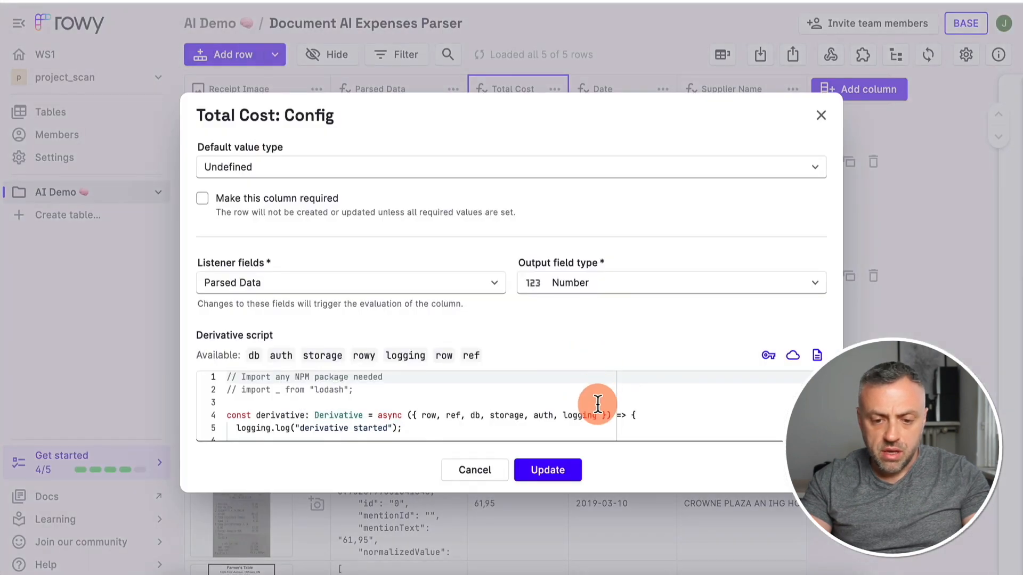
pyautogui.scroll(-2, 598, 405)
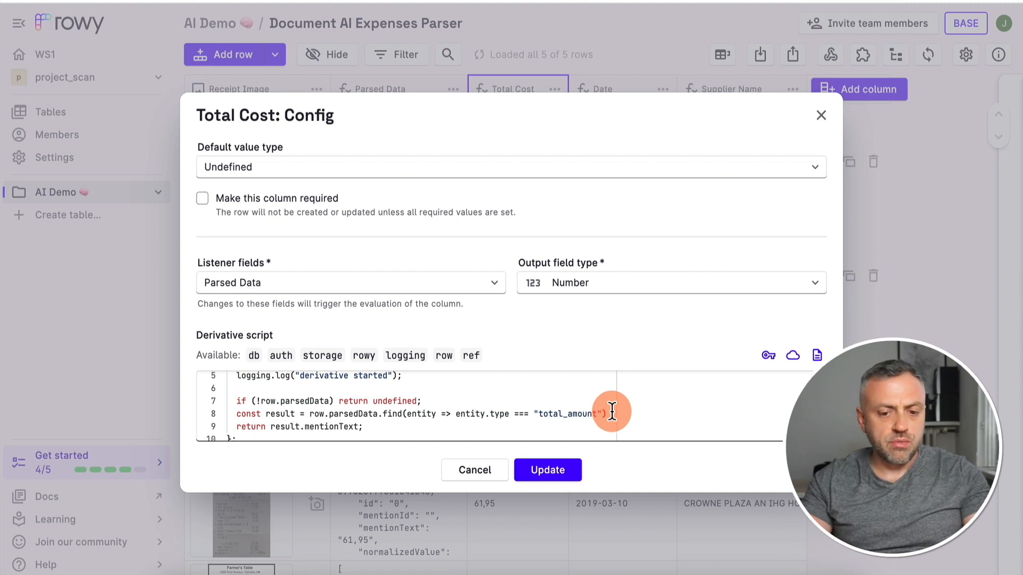
pyautogui.click(482, 471)
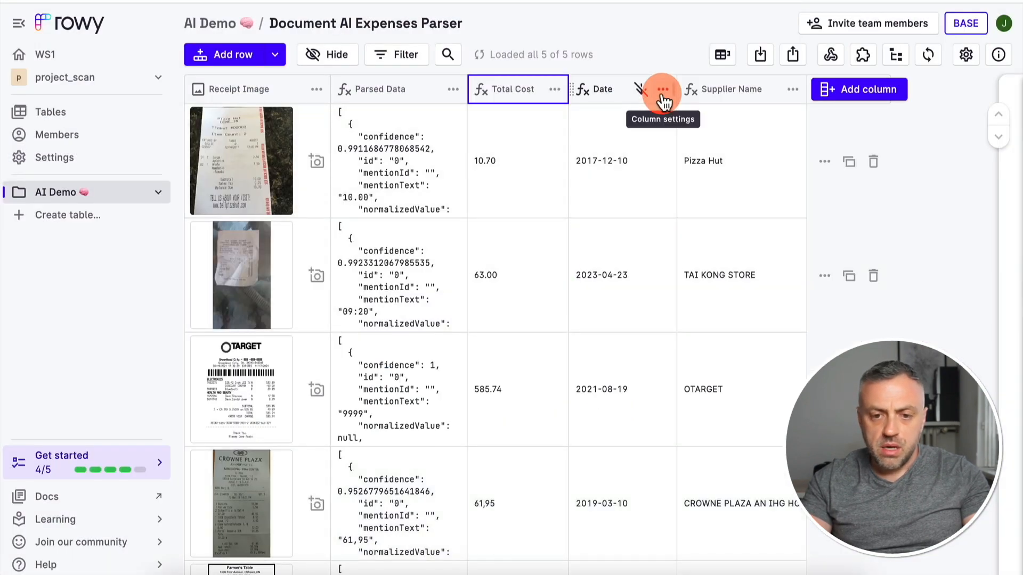
# - Open the Date column's configuration, examine the entity type "receipt_date" in its derivative script, and close it without saving
pyautogui.click(663, 95)
pyautogui.click(598, 364)
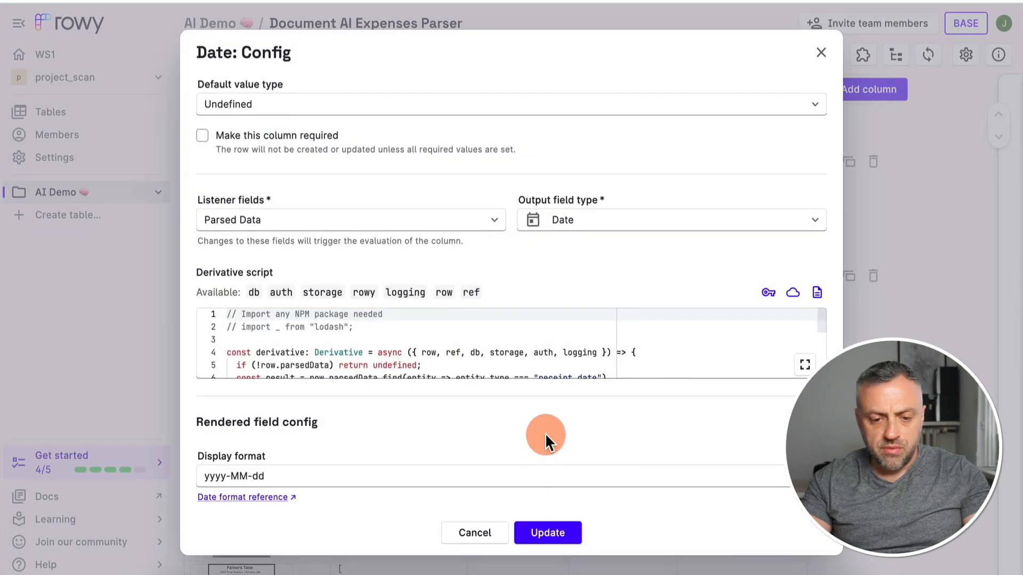
pyautogui.scroll(-1, 568, 343)
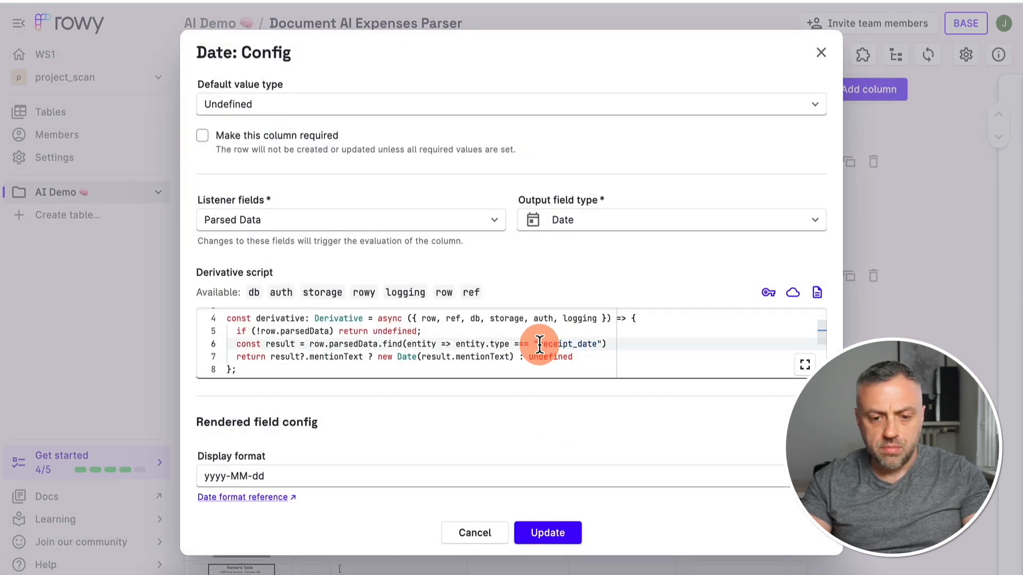
pyautogui.moveTo(540, 344); pyautogui.dragTo(583, 345)
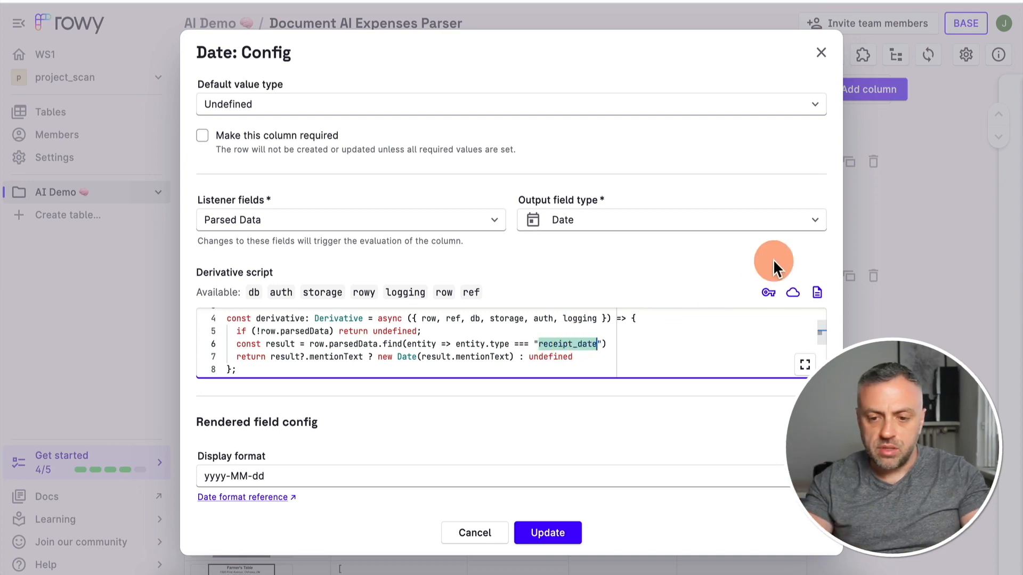
pyautogui.click(822, 63)
# - Open the Supplier Name column's configuration, examine its derivative script, and close it without saving
pyautogui.click(792, 89)
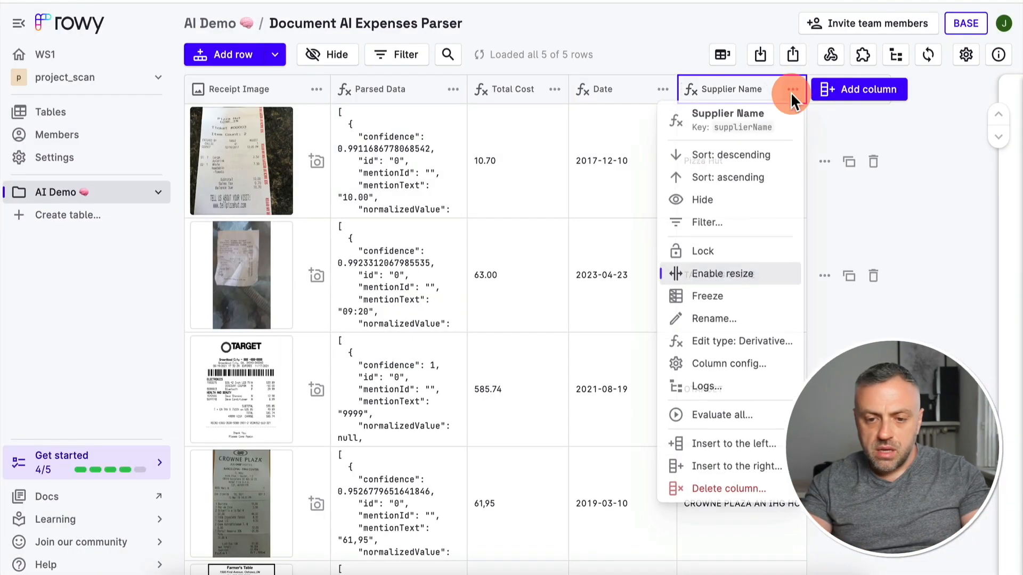
pyautogui.click(731, 366)
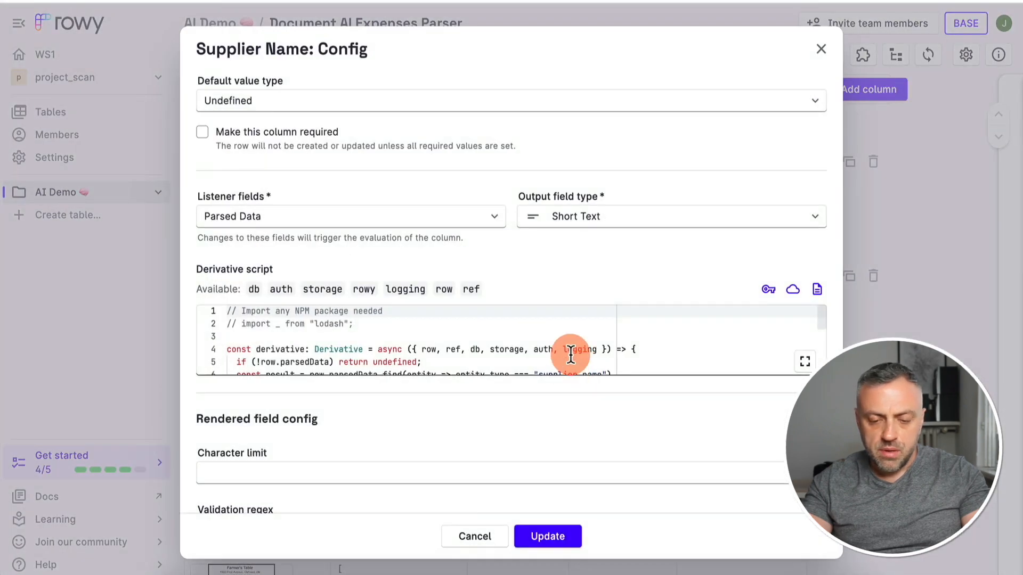
pyautogui.scroll(-1, 548, 336)
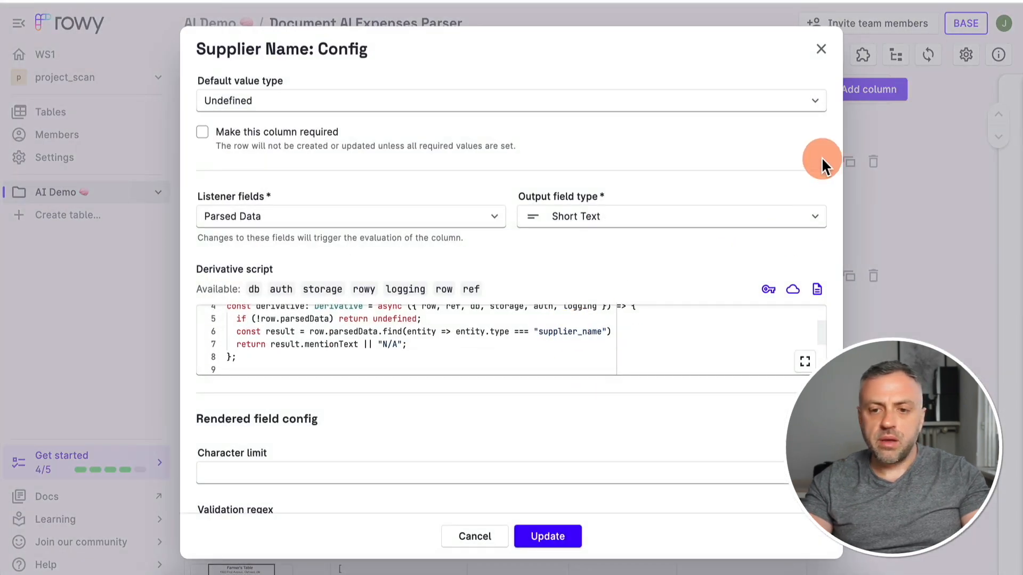
pyautogui.click(821, 48)
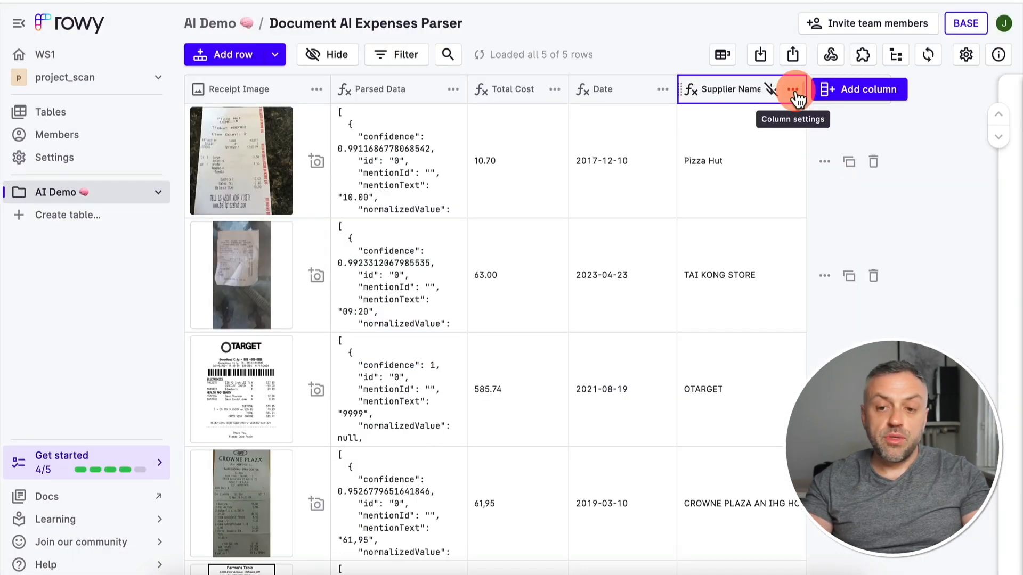
# - Add a Derivative column named Tax to the table, look over its default script, and cancel its configuration
pyautogui.click(864, 91)
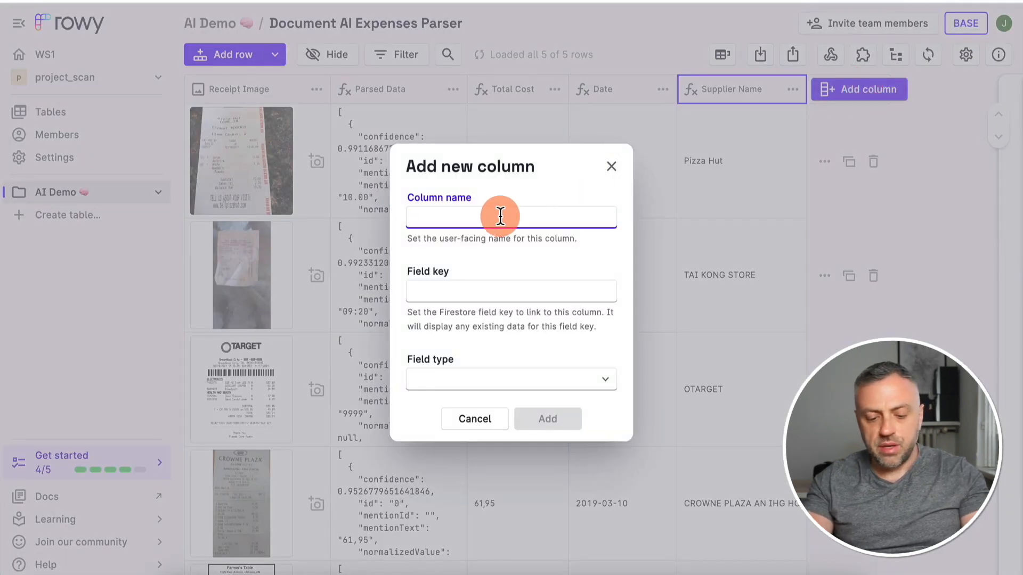
pyautogui.write('Tax')
pyautogui.click(472, 386)
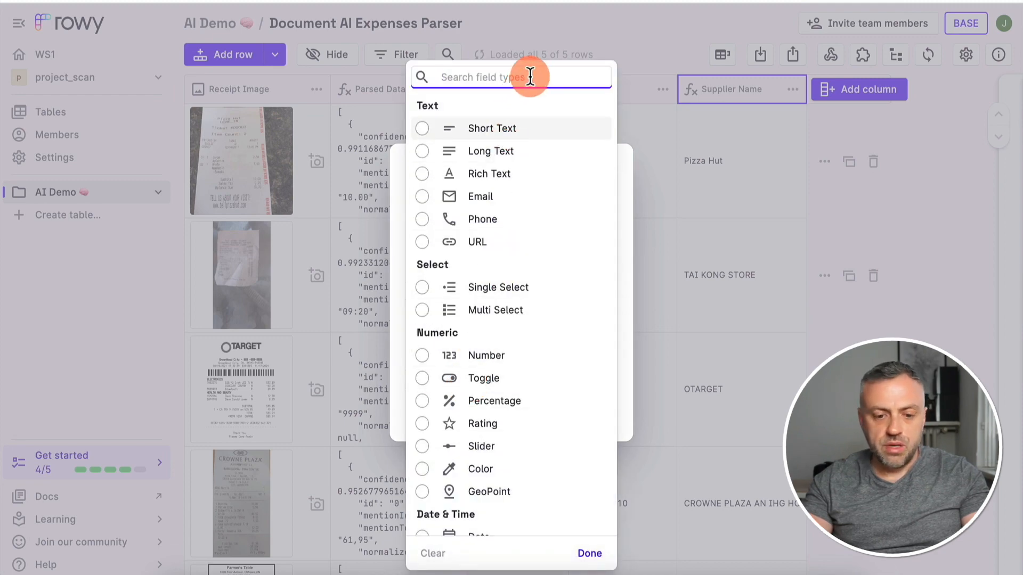
pyautogui.write('de')
pyautogui.click(426, 219)
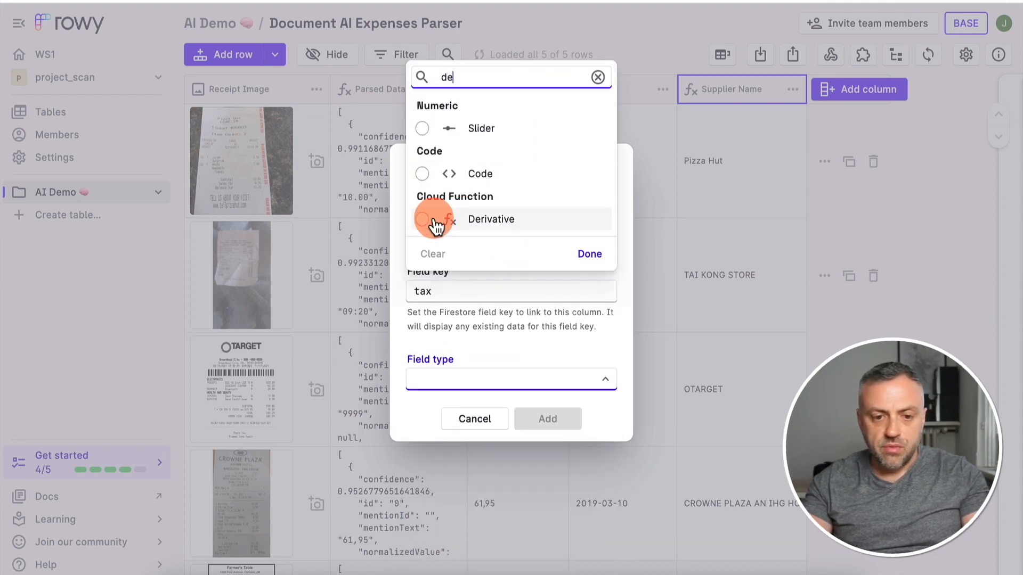
pyautogui.click(554, 441)
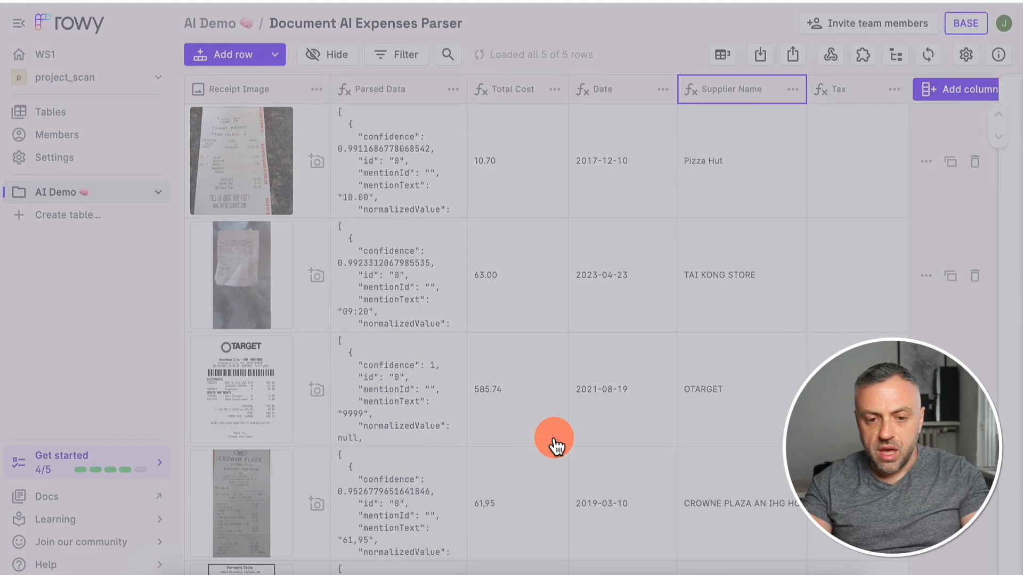
pyautogui.scroll(-3, 453, 405)
pyautogui.scroll(3, 450, 418)
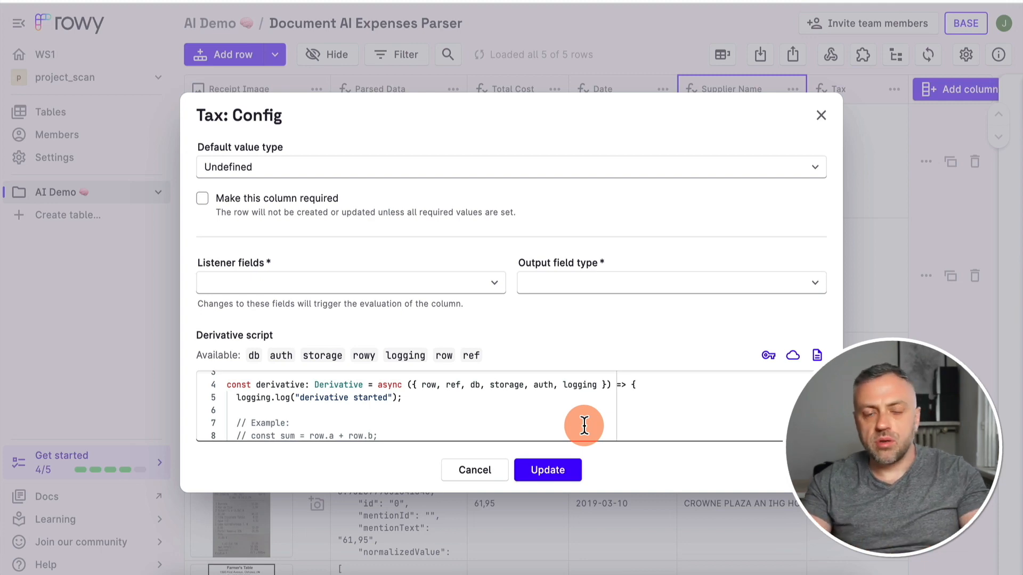
pyautogui.click(485, 476)
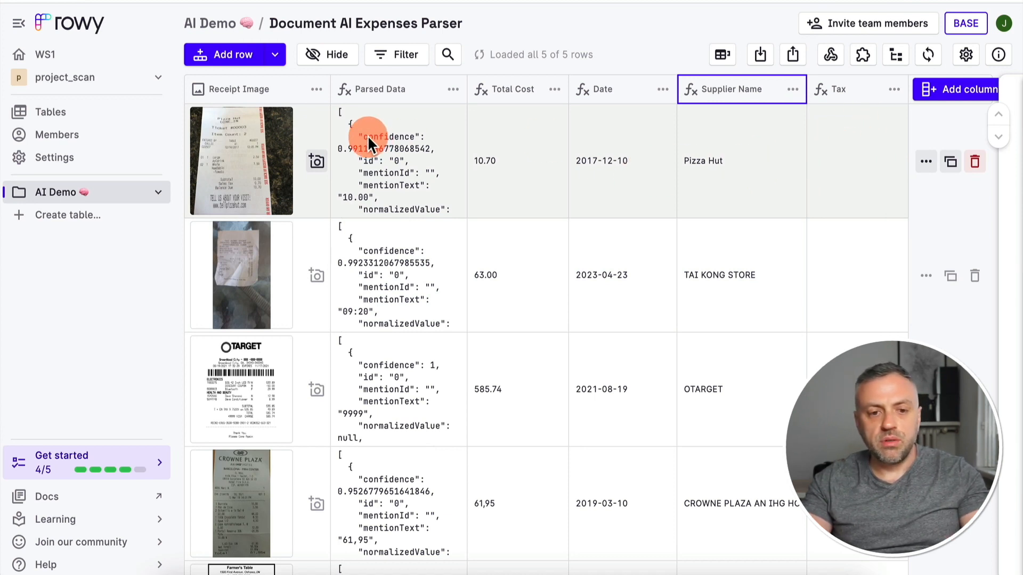
# - Open the Parsed Data of the Pizza Hut receipt and examine the type and value of each parsed entity
pyautogui.doubleClick(417, 174)
pyautogui.scroll(-15, 367, 291)
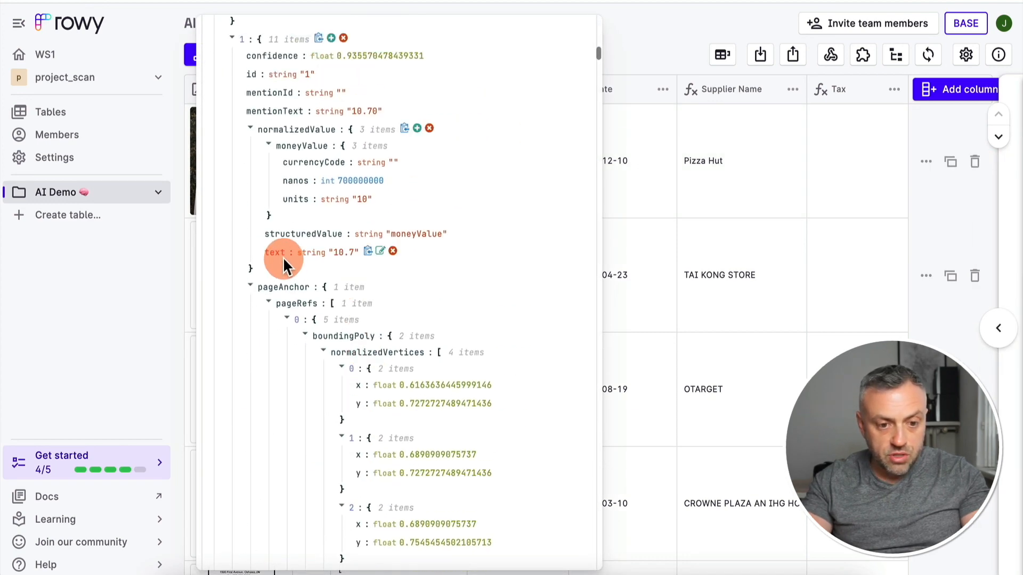
pyautogui.scroll(-10, 283, 257)
pyautogui.scroll(-6, 294, 213)
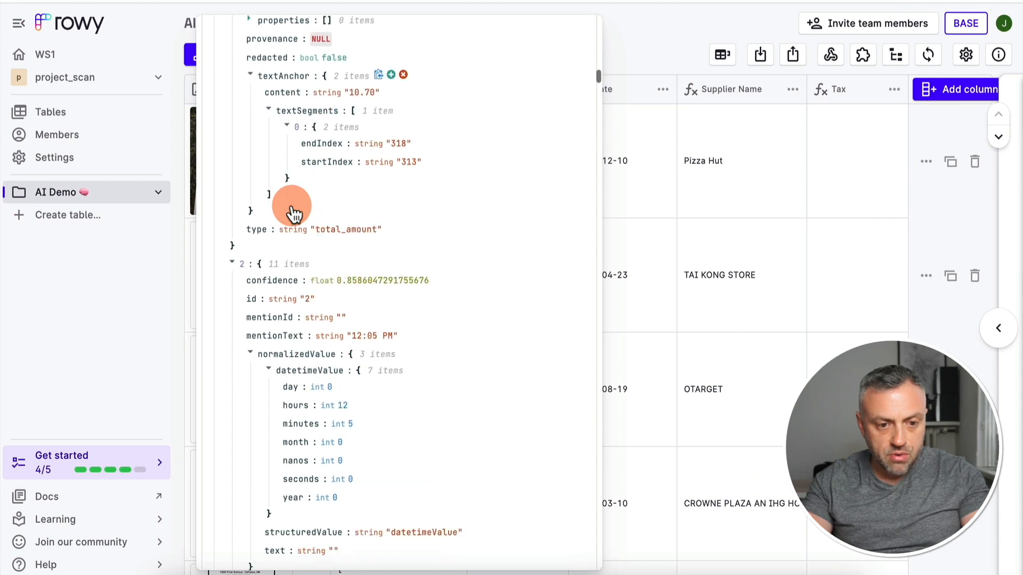
pyautogui.scroll(-10, 309, 228)
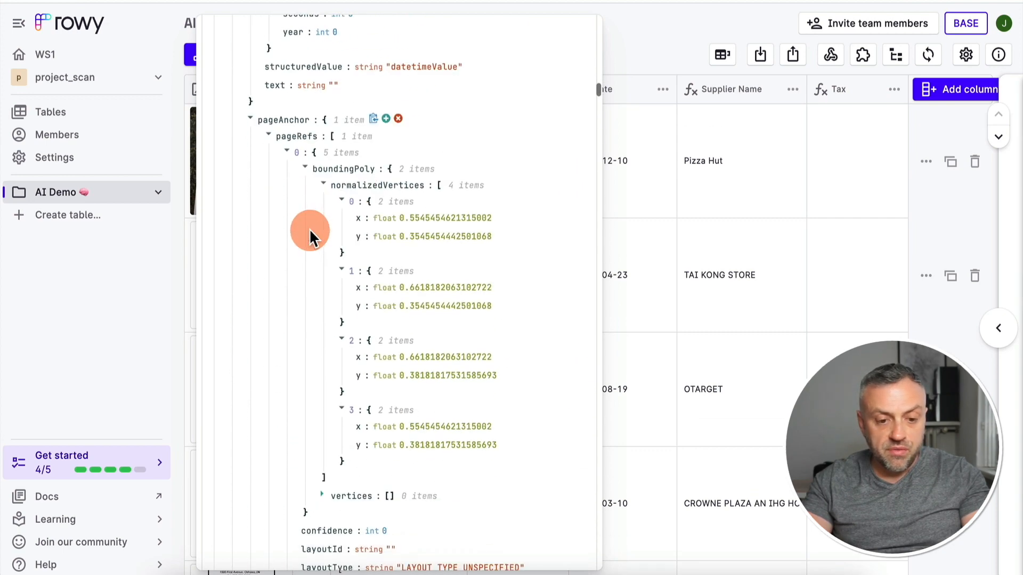
pyautogui.scroll(-3, 284, 425)
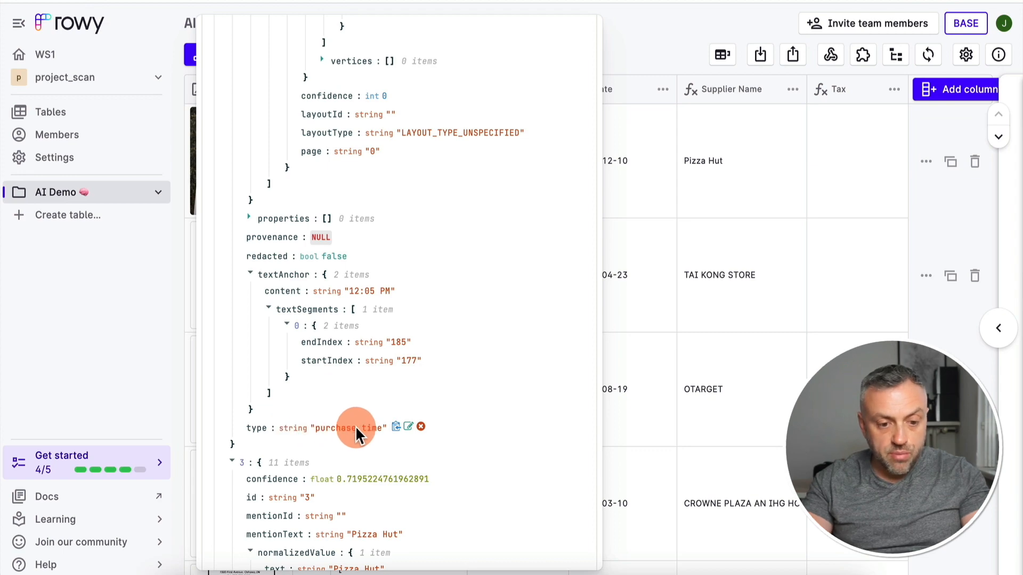
pyautogui.scroll(-14, 356, 426)
pyautogui.scroll(6, 356, 427)
pyautogui.scroll(-15, 356, 426)
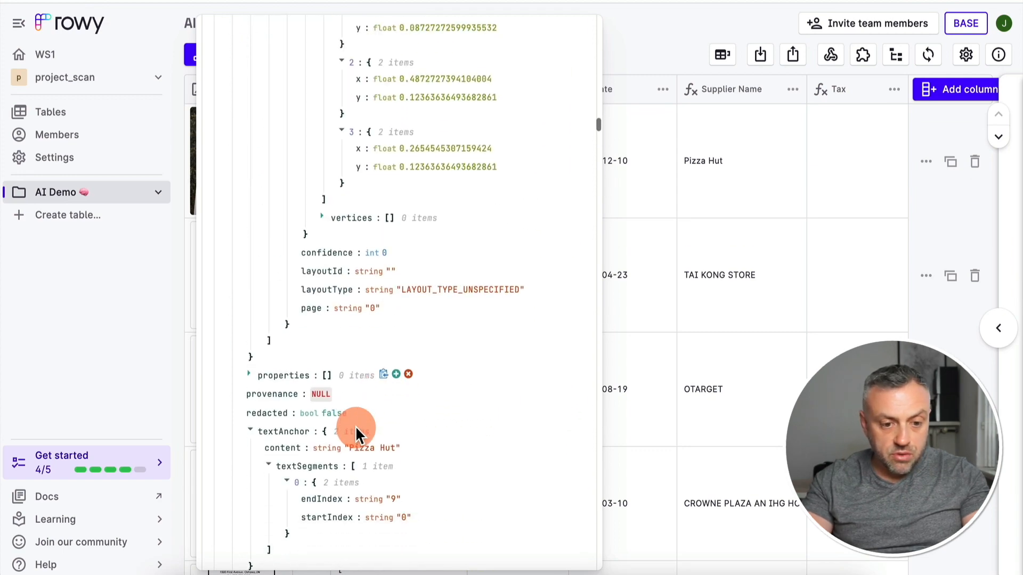
pyautogui.scroll(-20, 367, 361)
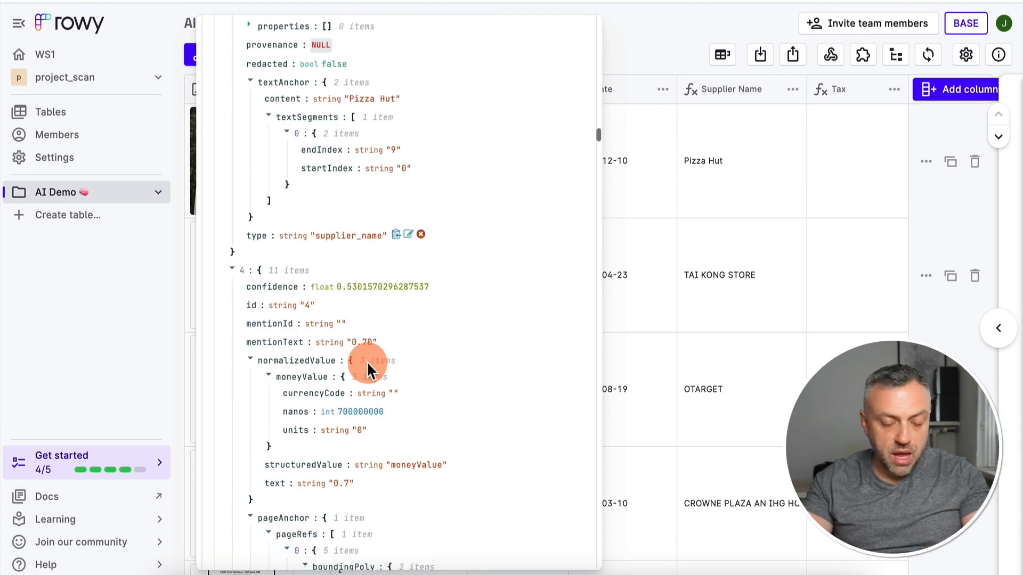
pyautogui.scroll(-3, 281, 403)
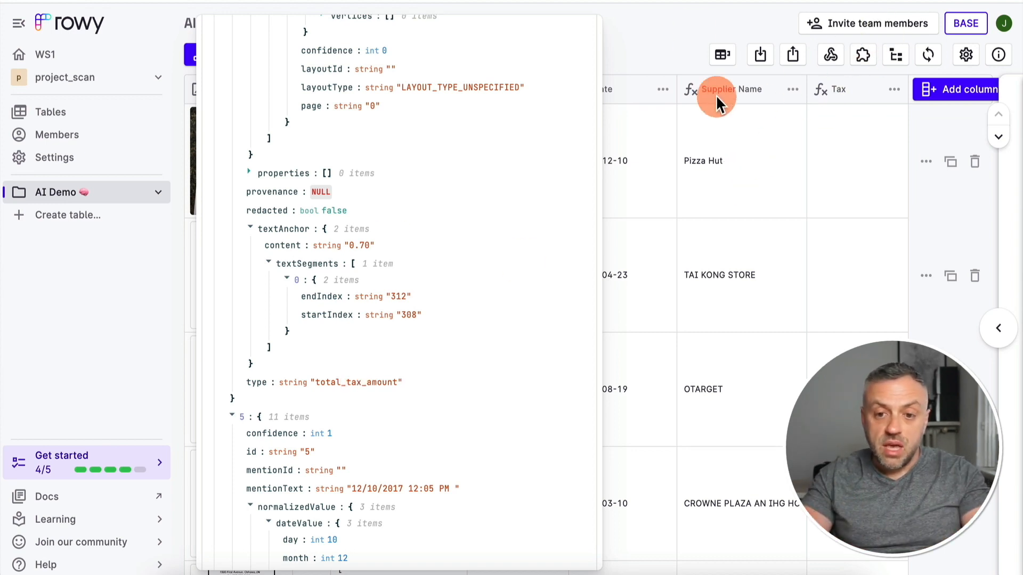
# - Switch to FlutterFlow and its running test session to review the Homepage expense list
pyautogui.click(676, 19)
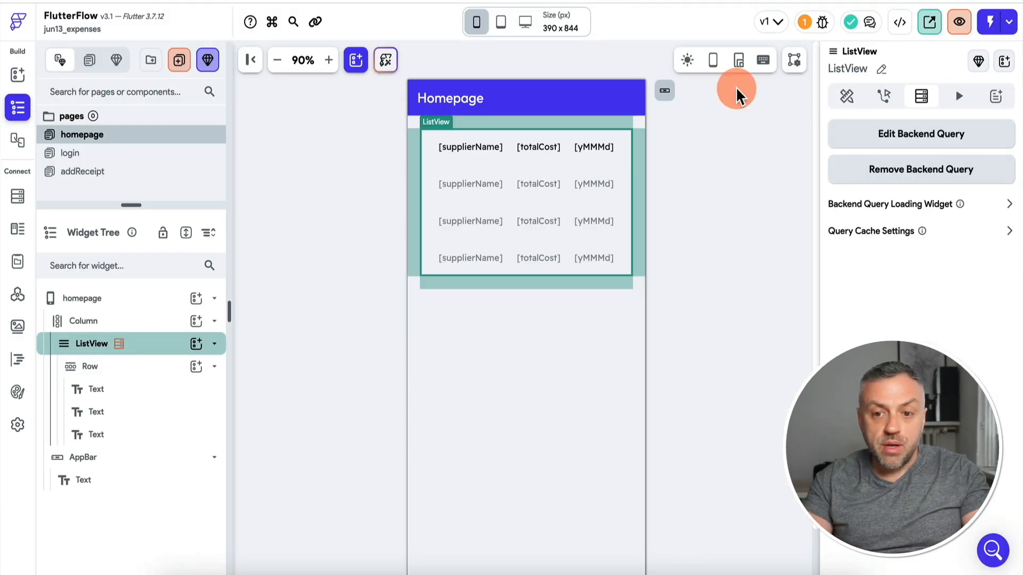
pyautogui.click(727, 160)
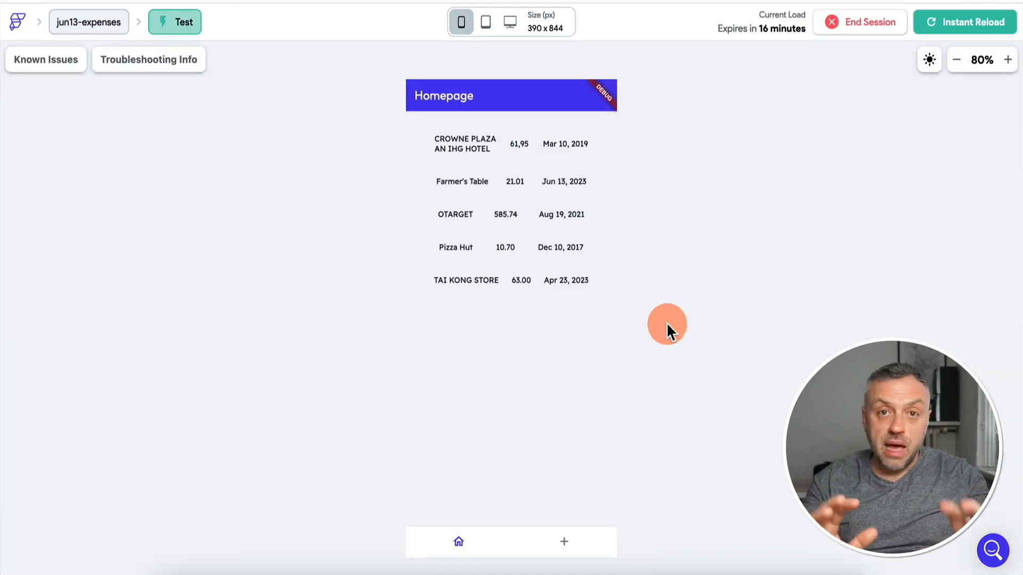